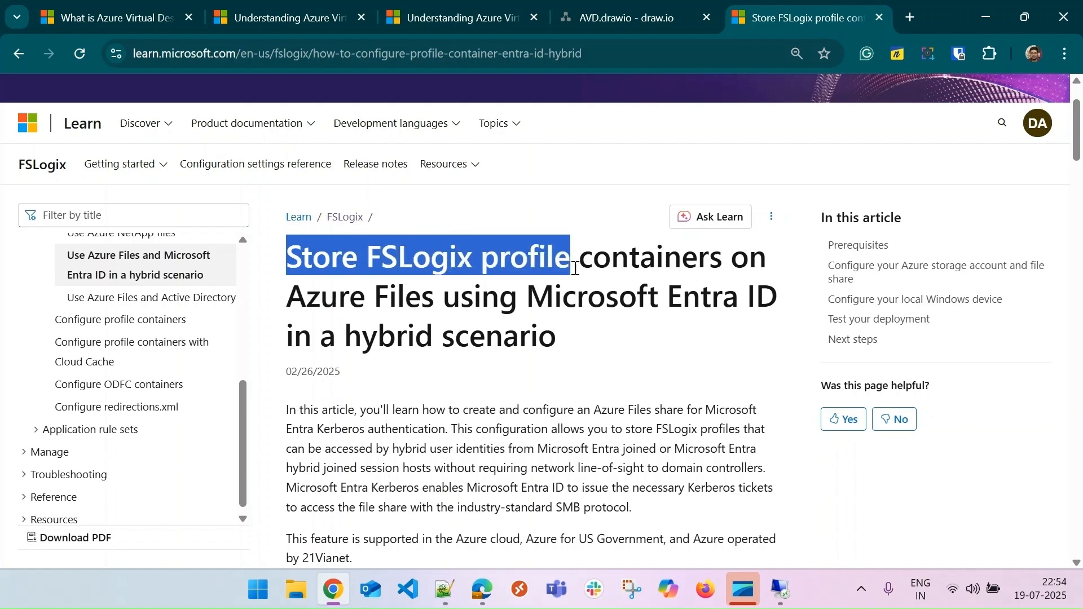
Review the FSLogix profile container article and open its linked requirements at the Minimum prerequisites section.
left_click(689, 264)
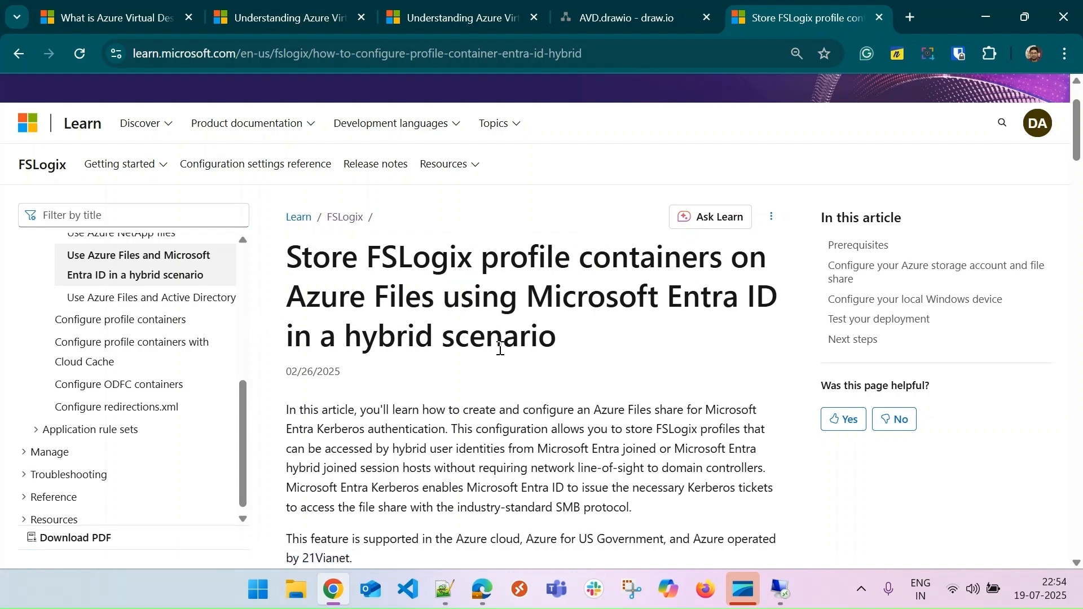
left_click_drag(352, 339, 558, 338)
left_click(561, 341)
left_click_drag(1077, 135, 1077, 141)
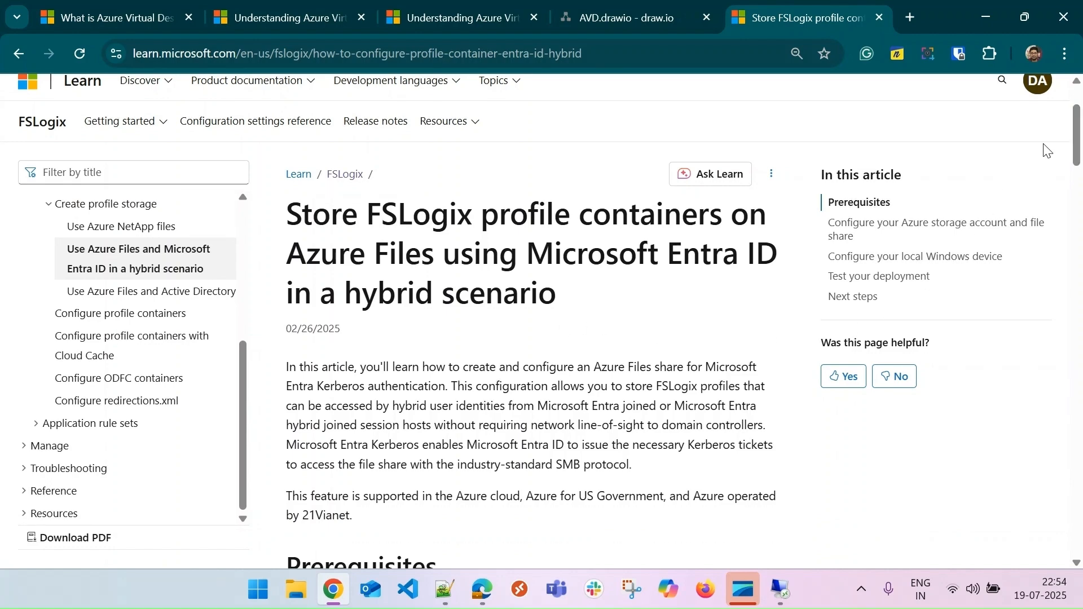
left_click_drag(1076, 144, 1079, 188)
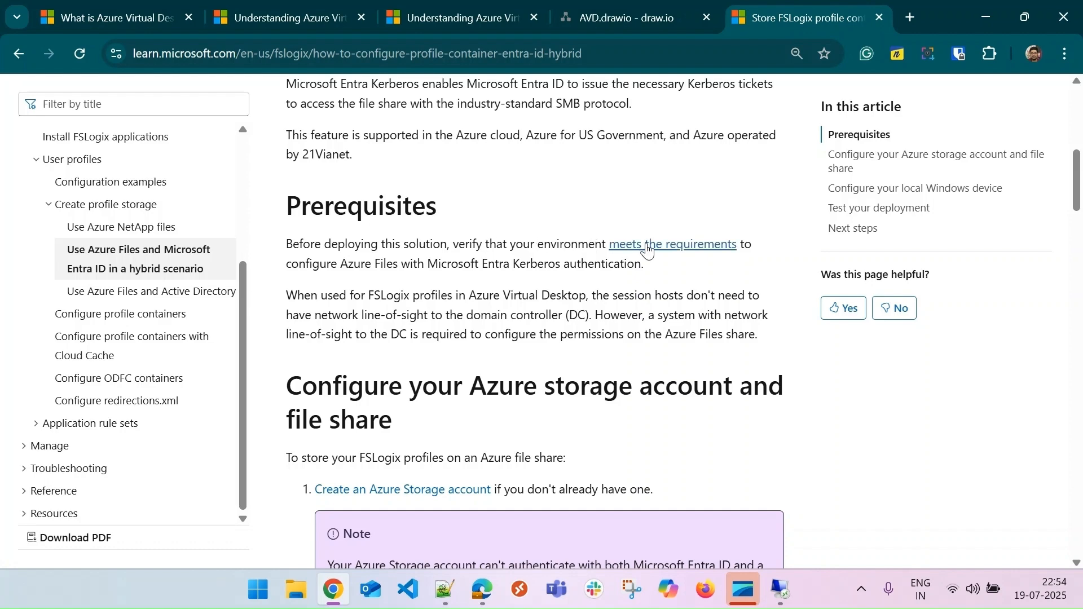
left_click(681, 253)
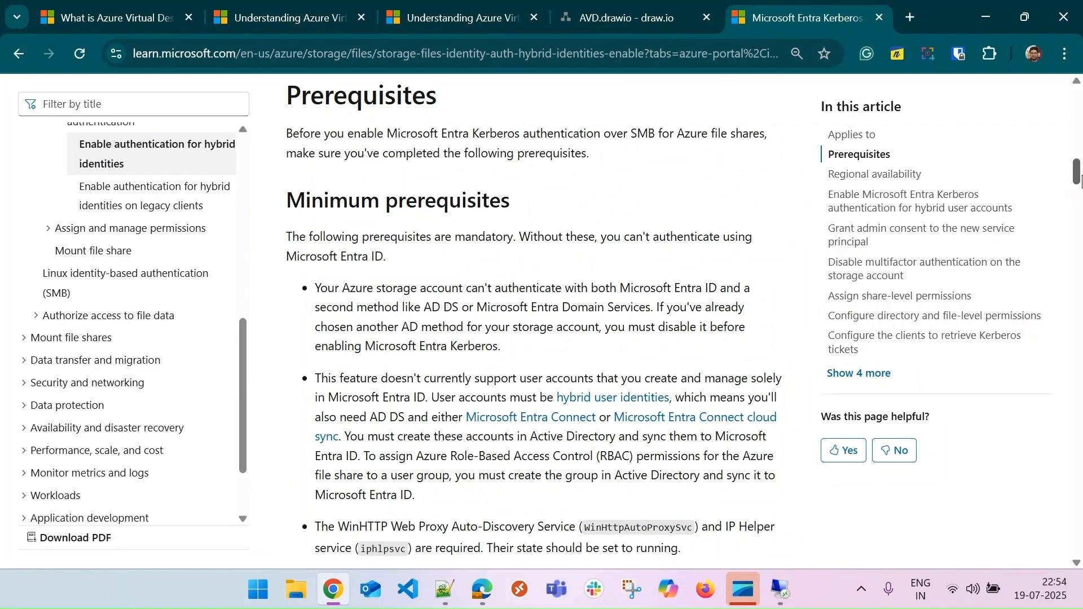
scroll(1077, 181, "down", 1)
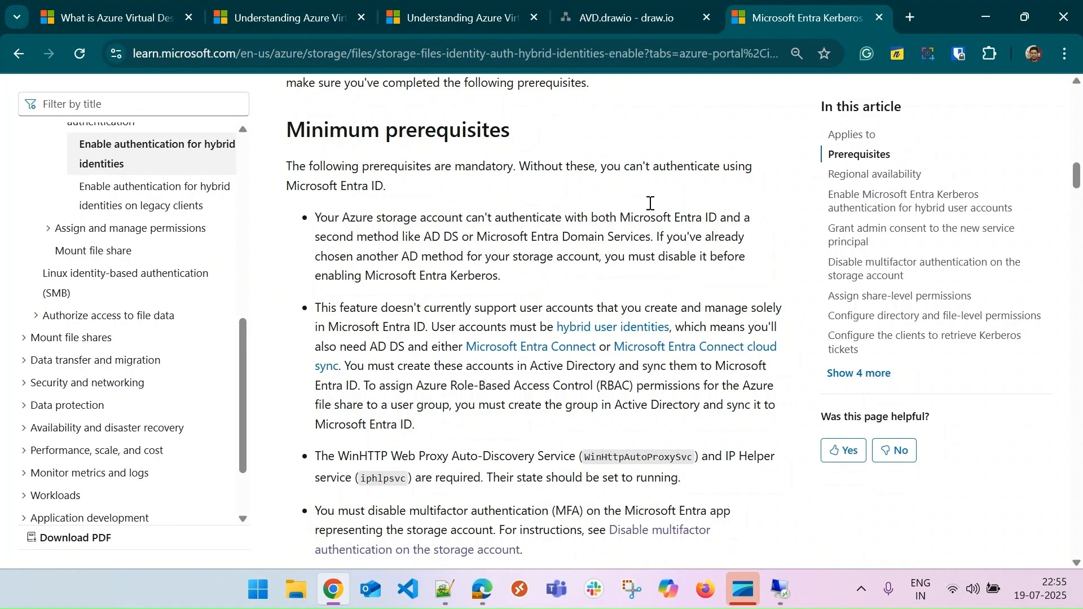
Switch to the Azure portal in Edge and open the file shares of storage account sazavdn01.
left_click(483, 588)
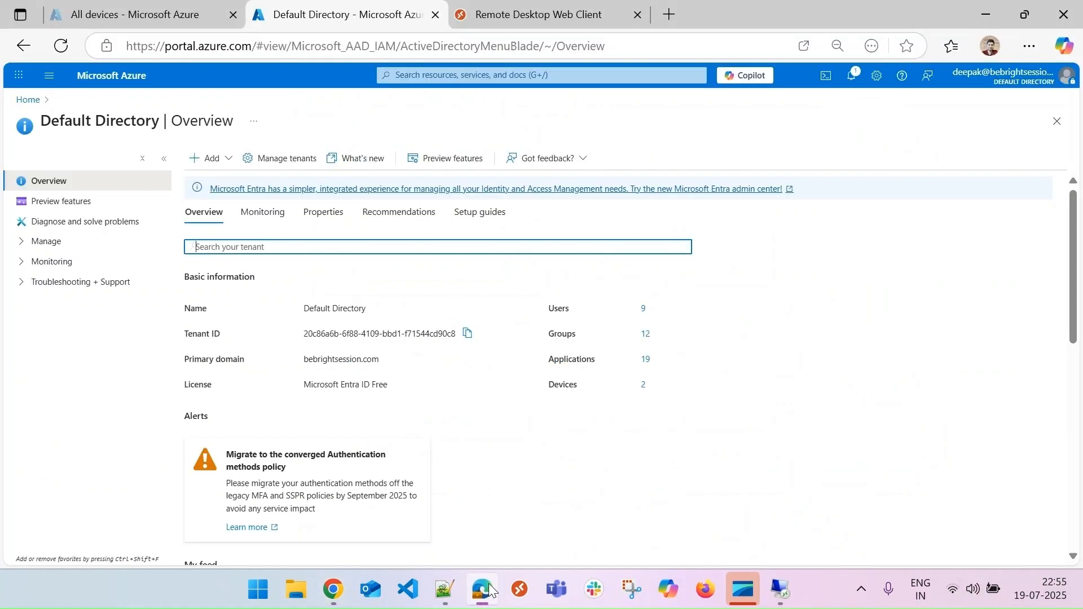
left_click(28, 99)
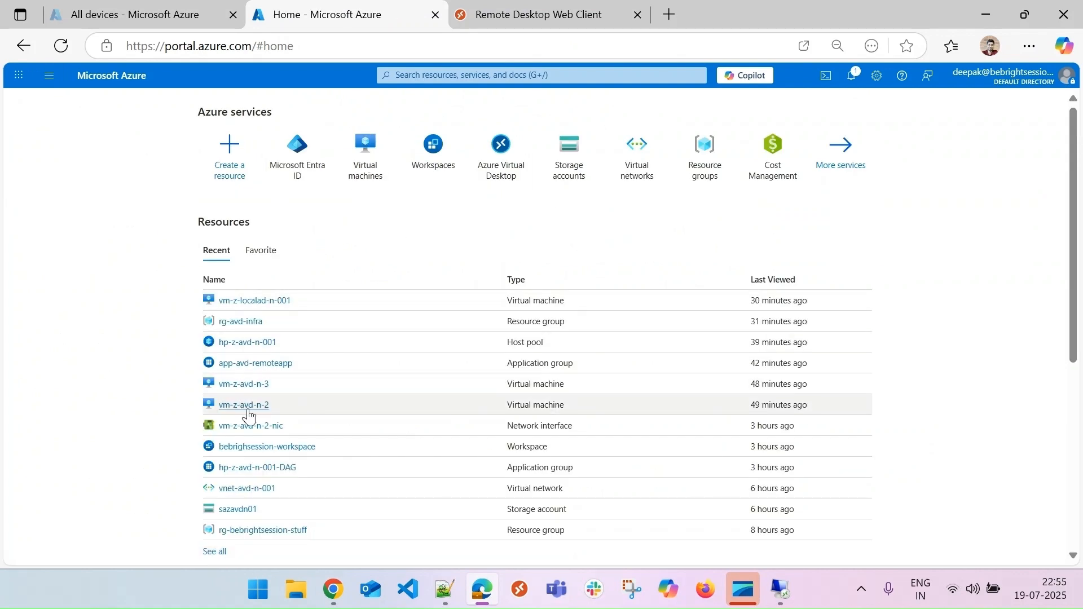
left_click(246, 511)
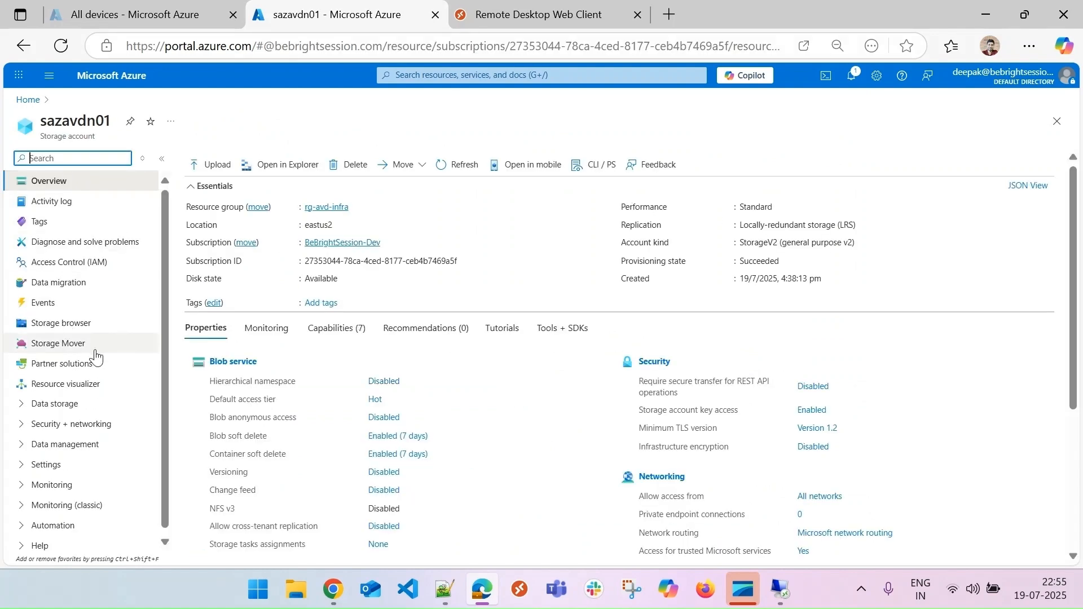
left_click(46, 405)
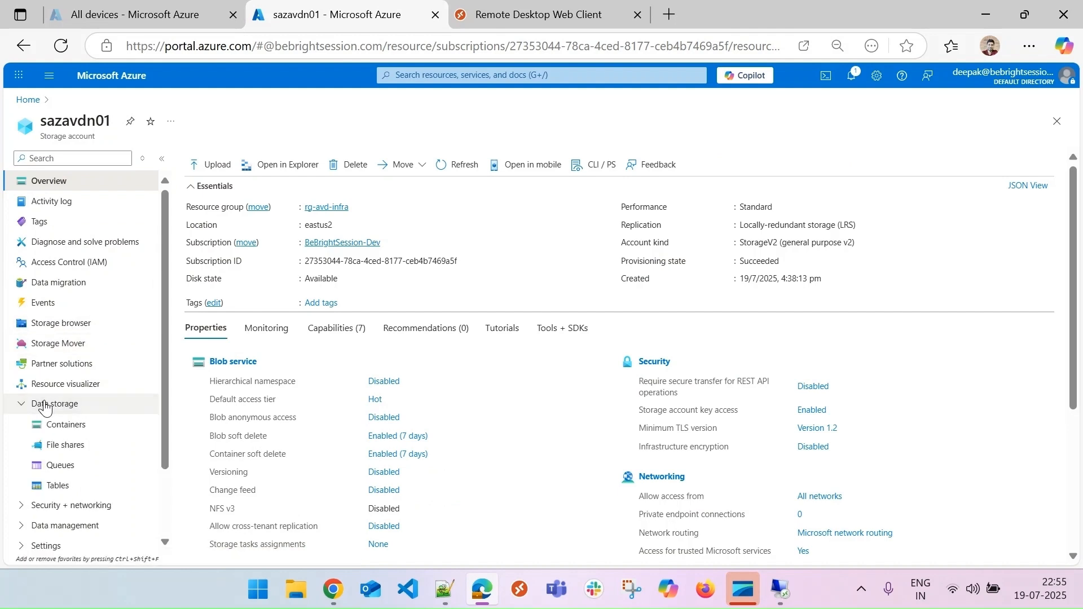
left_click(68, 444)
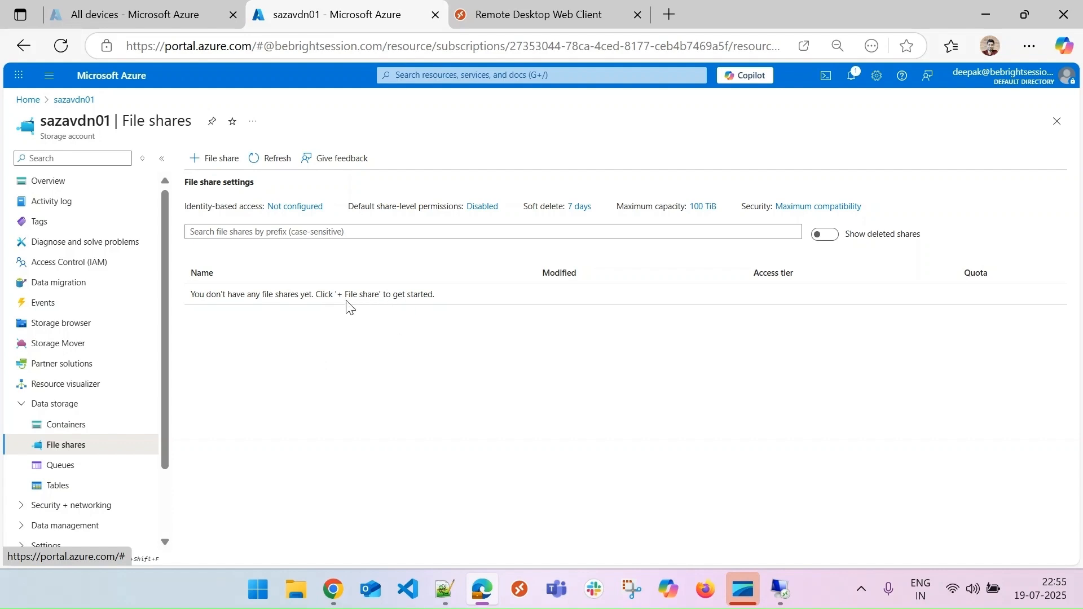
Create a file share named useravdprofile in the storage account with backup disabled.
left_click(220, 160)
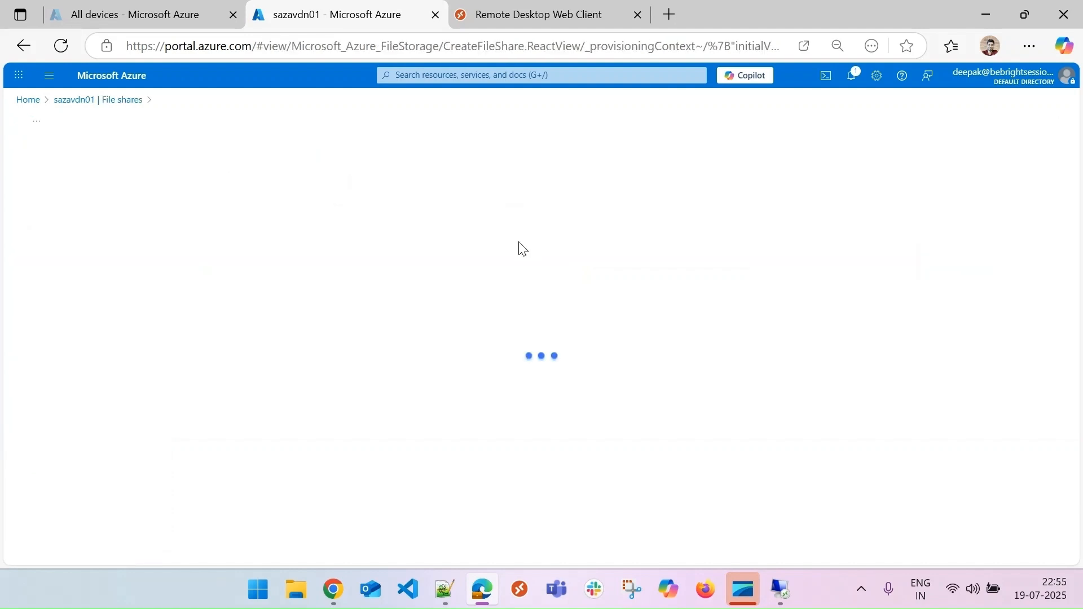
left_click(237, 196)
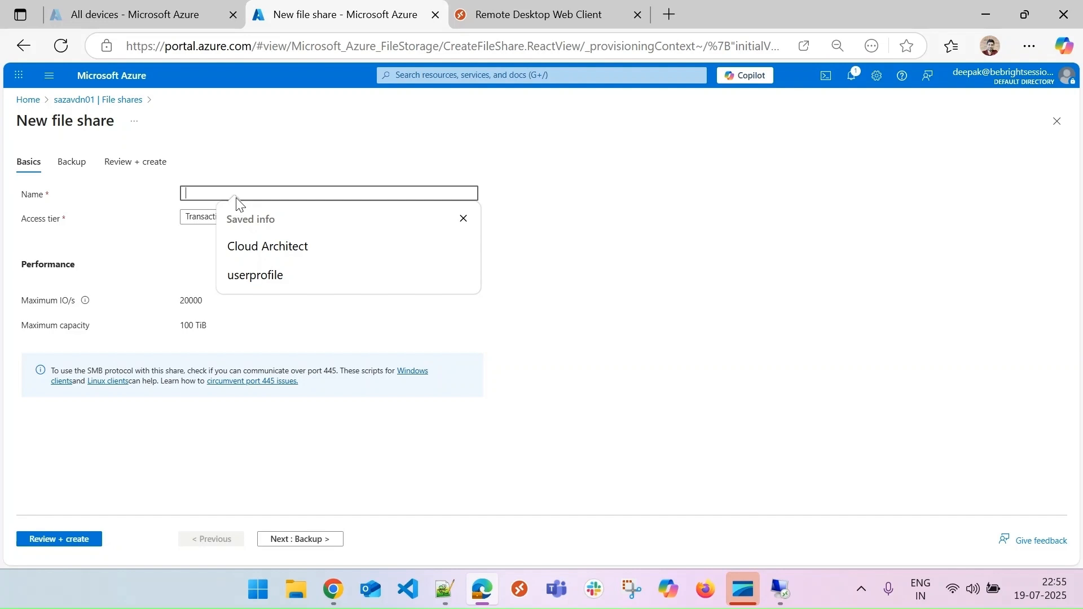
type("user")
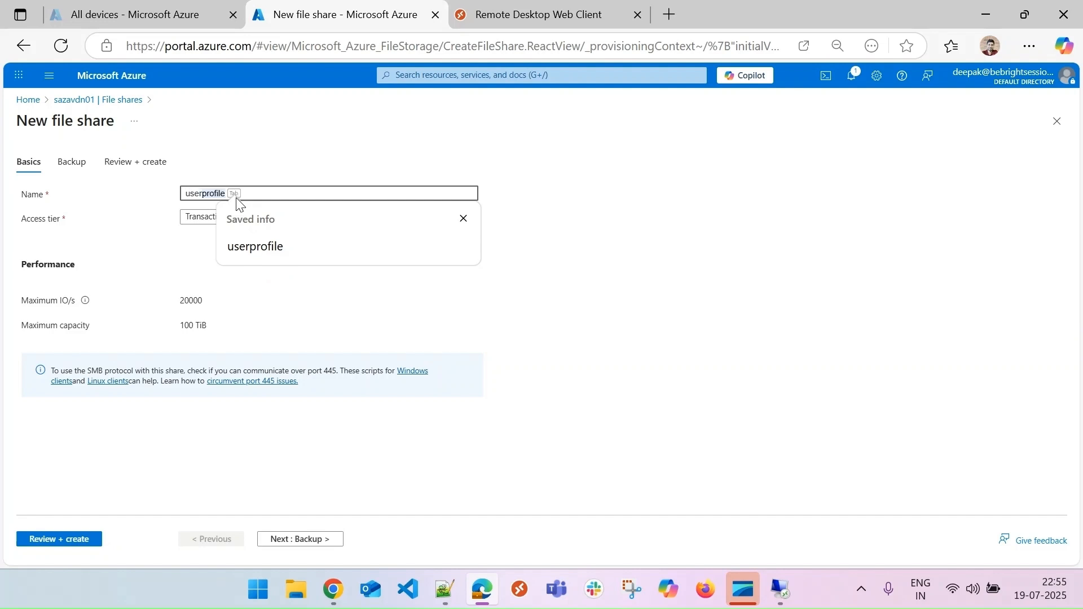
type("avdprofile")
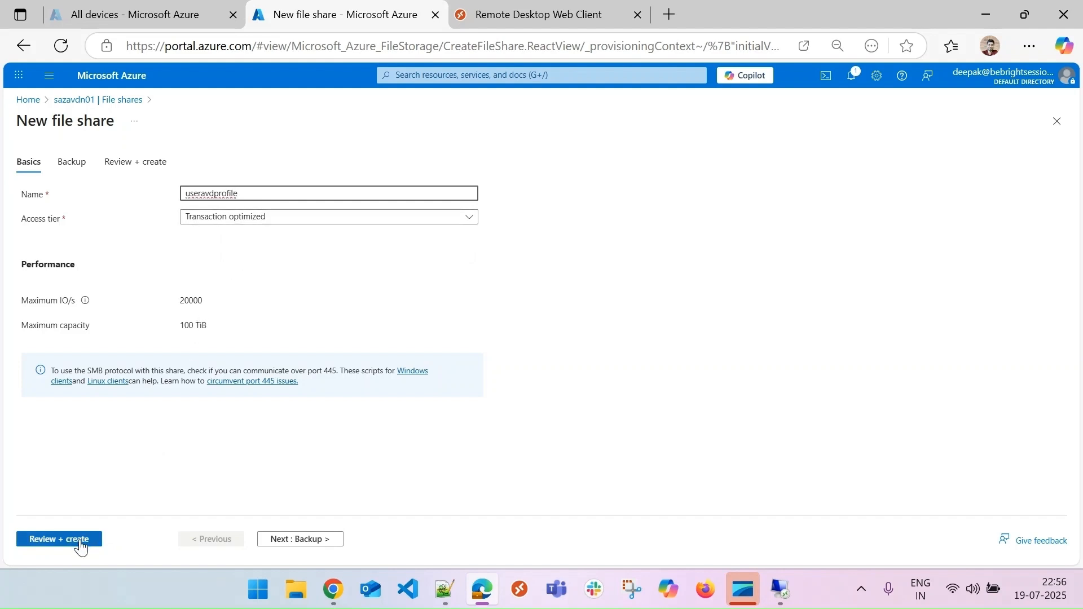
left_click(73, 163)
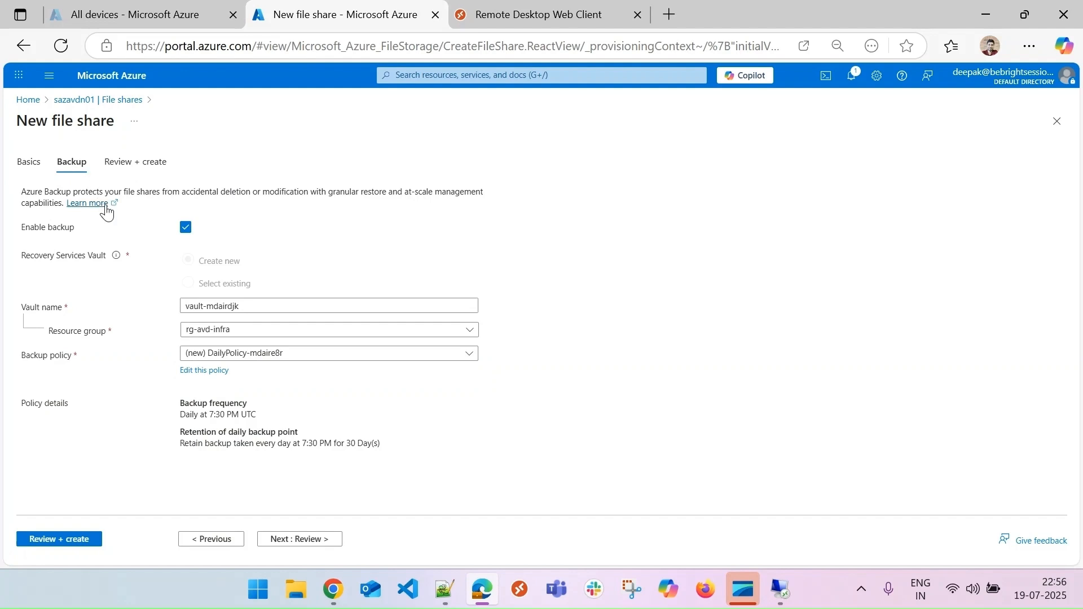
left_click(185, 231)
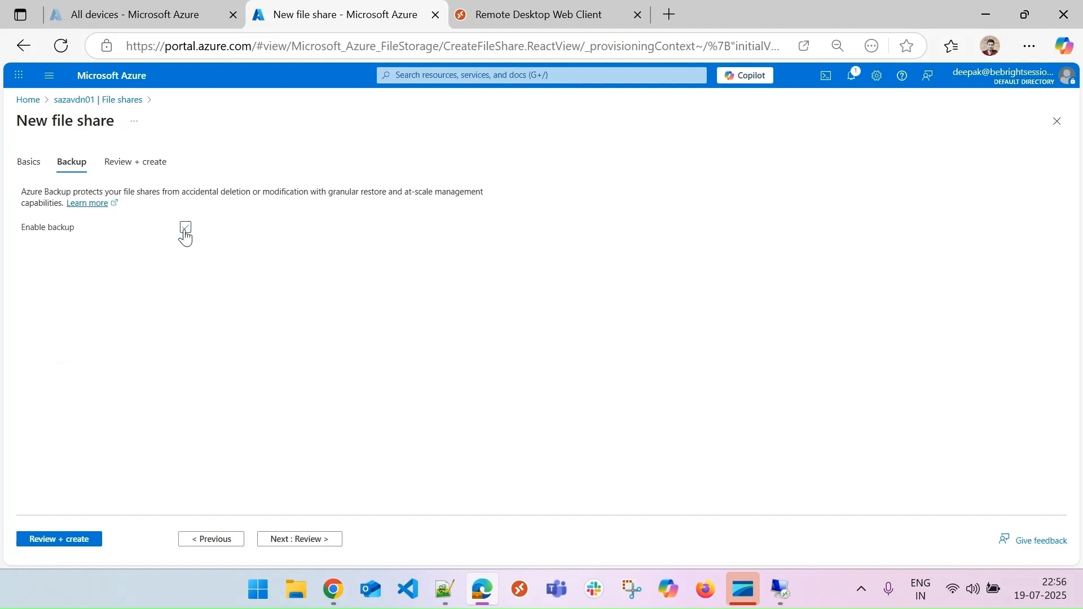
left_click(76, 540)
left_click(63, 539)
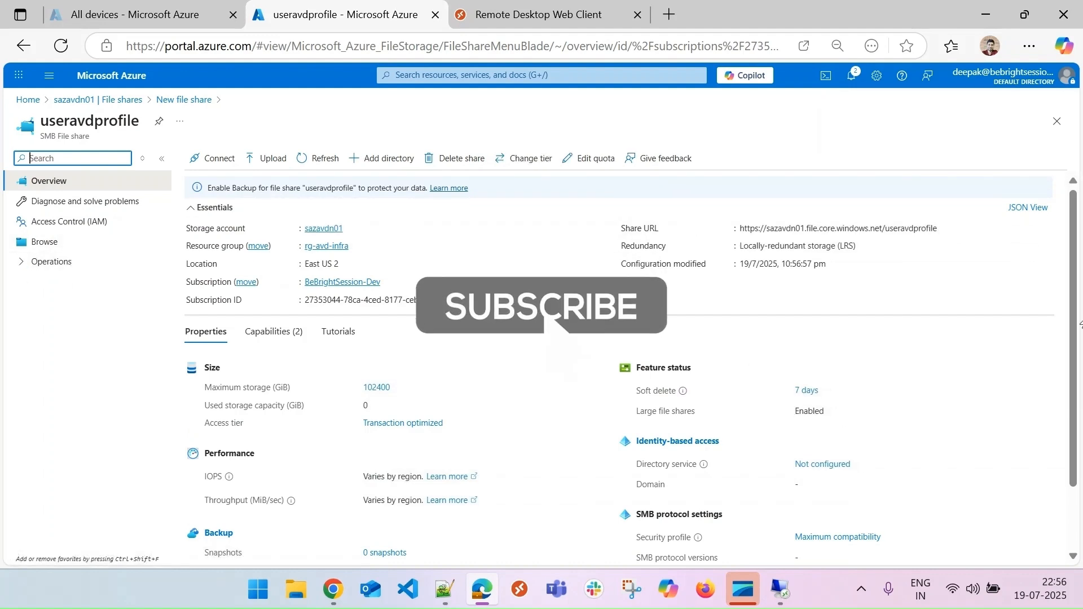
Open the identity-based access configuration from the directory service setting of the useravdprofile share.
scroll(351, 302, "down", 1)
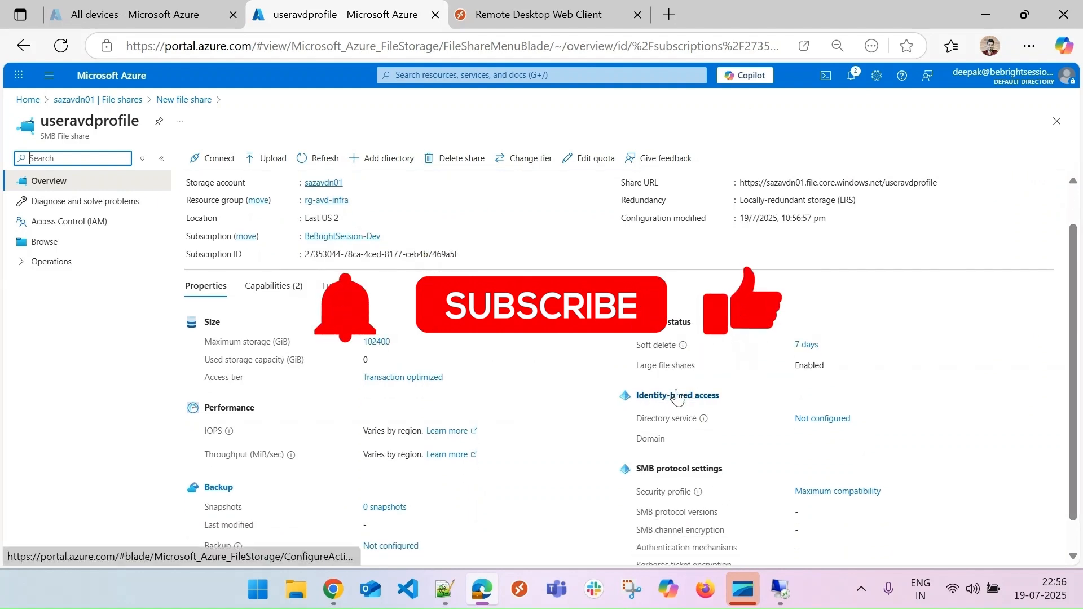
left_click(807, 421)
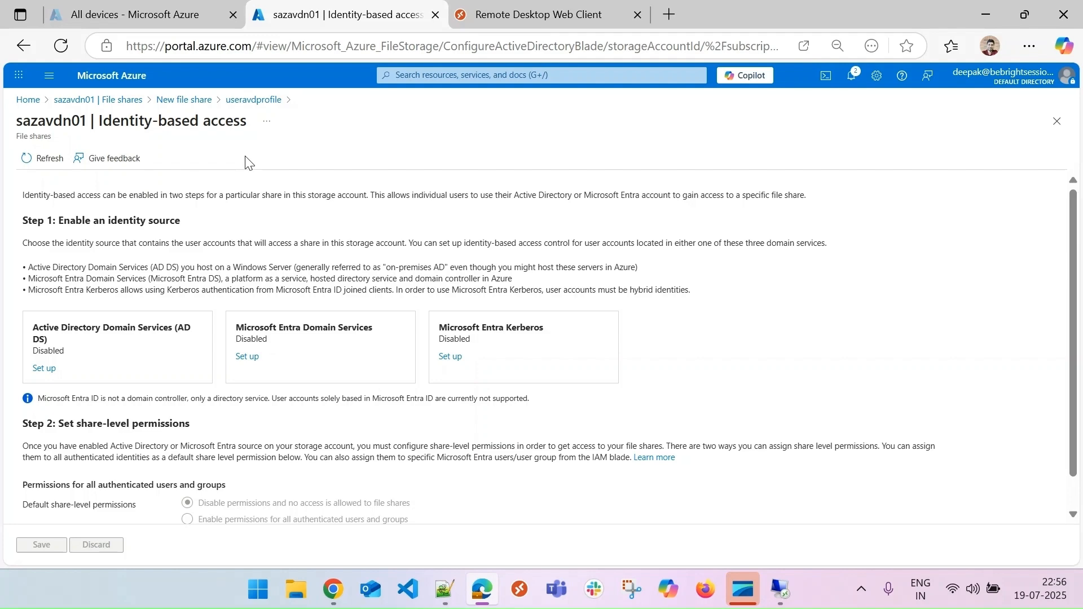
key("ctrl+Tab")
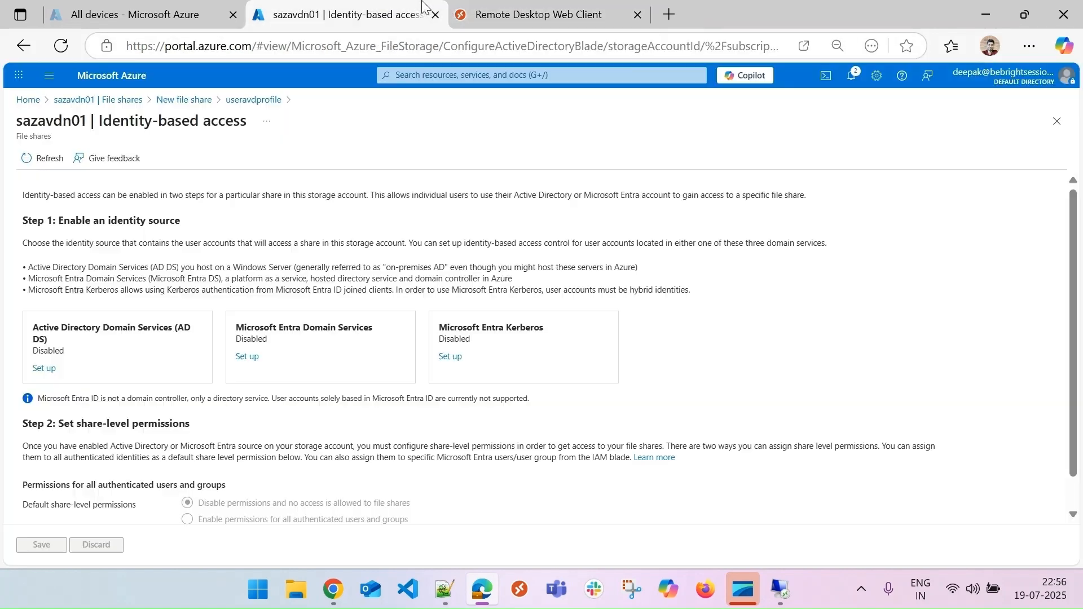
left_click(424, 8)
Switch to the documentation in Chrome and read the prerequisite about disabling any other AD method before enabling Microsoft Entra Kerberos.
left_click(333, 588)
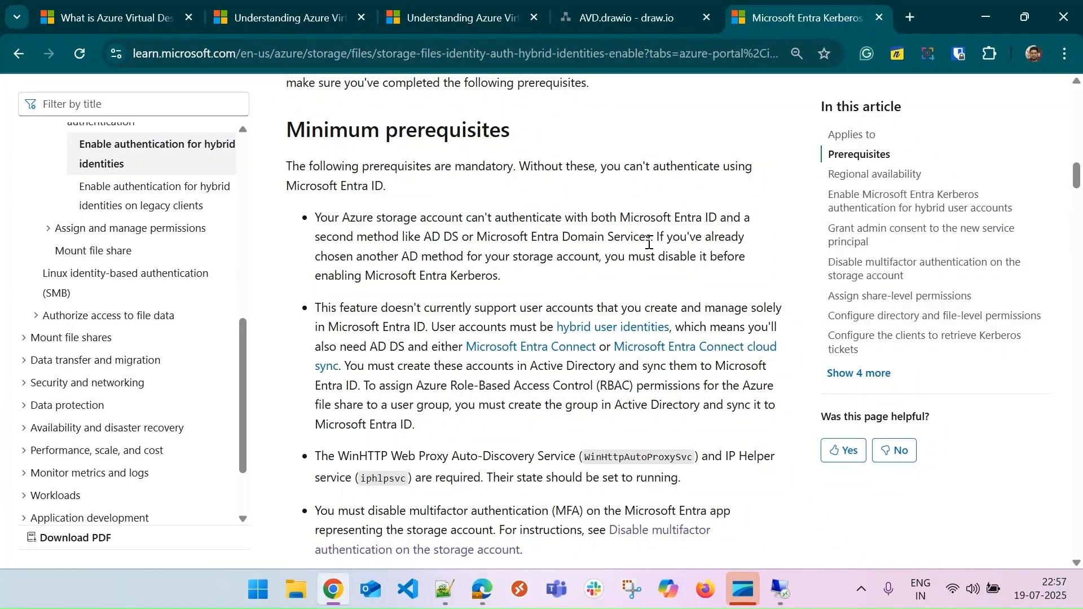
left_click_drag(658, 234, 510, 279)
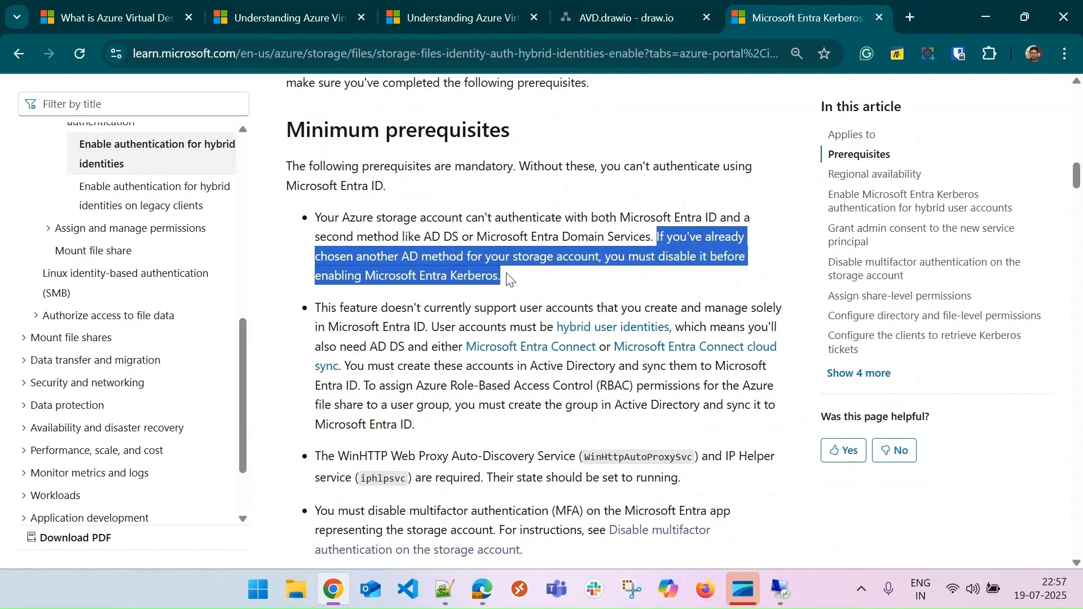
left_click(514, 282)
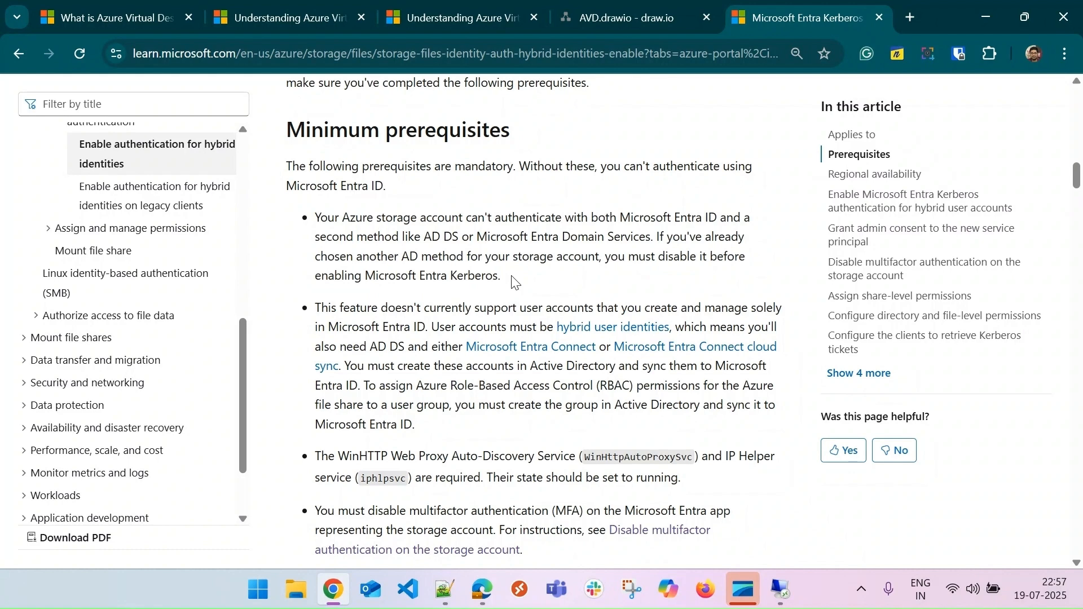
Return to the Azure portal, start the Microsoft Entra Kerberos setup for sazavdn01 and tick its Microsoft Entra Kerberos checkbox.
left_click(984, 8)
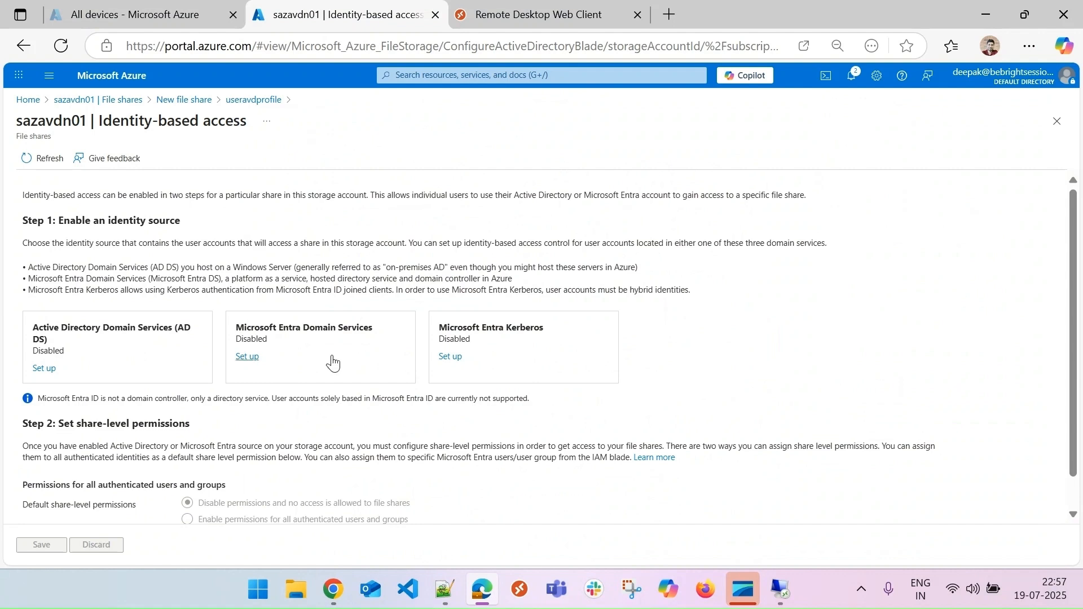
left_click(451, 357)
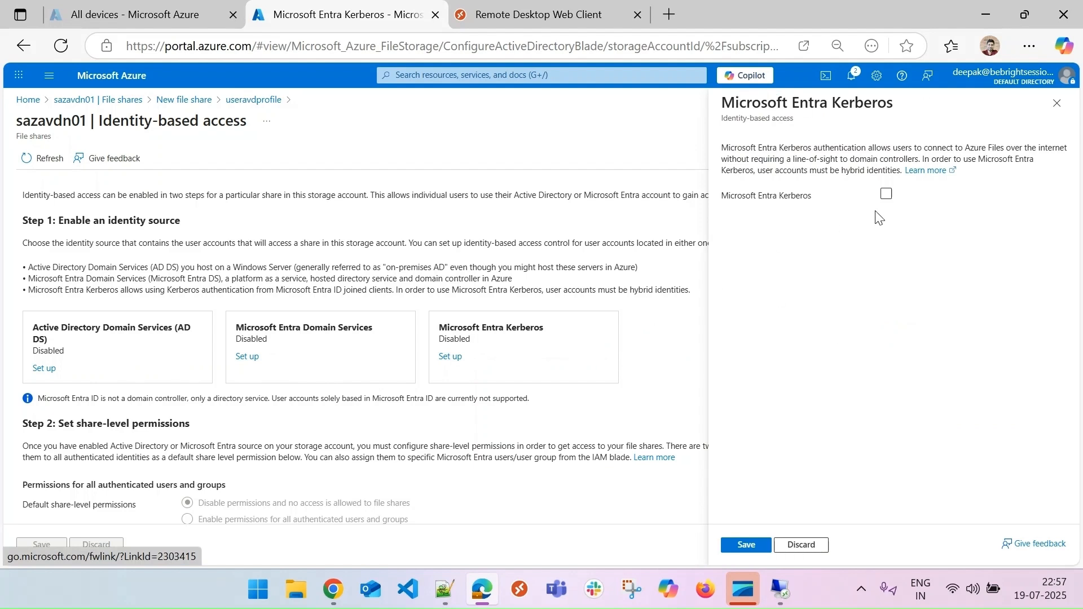
left_click(887, 195)
left_click(887, 195)
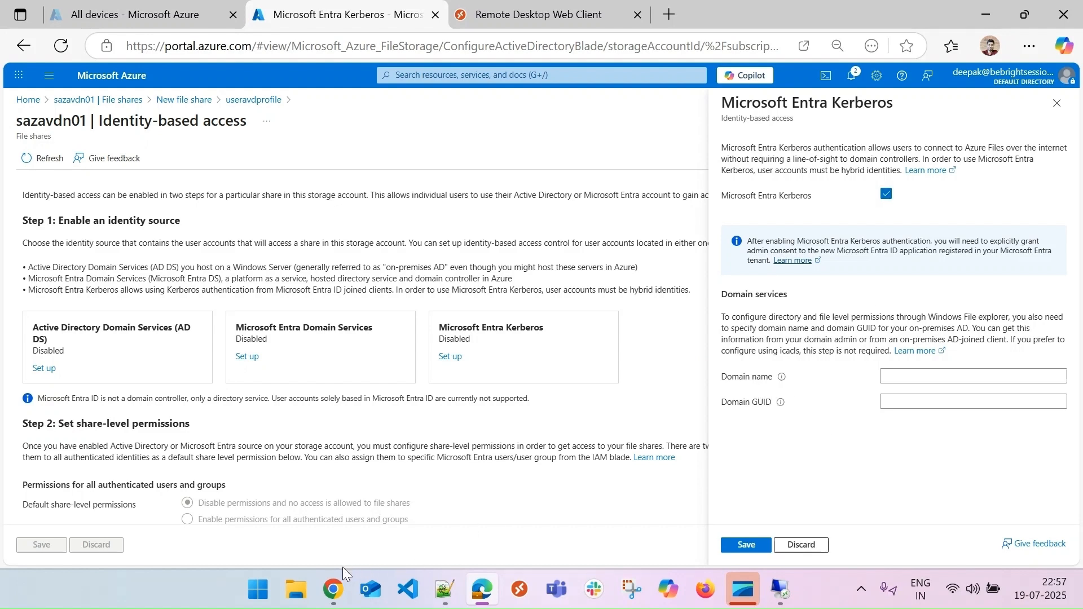
Look up in the Chrome documentation how to obtain the on-premises domain name and GUID, and highlight the Get-ADDomain cmdlet.
left_click(334, 590)
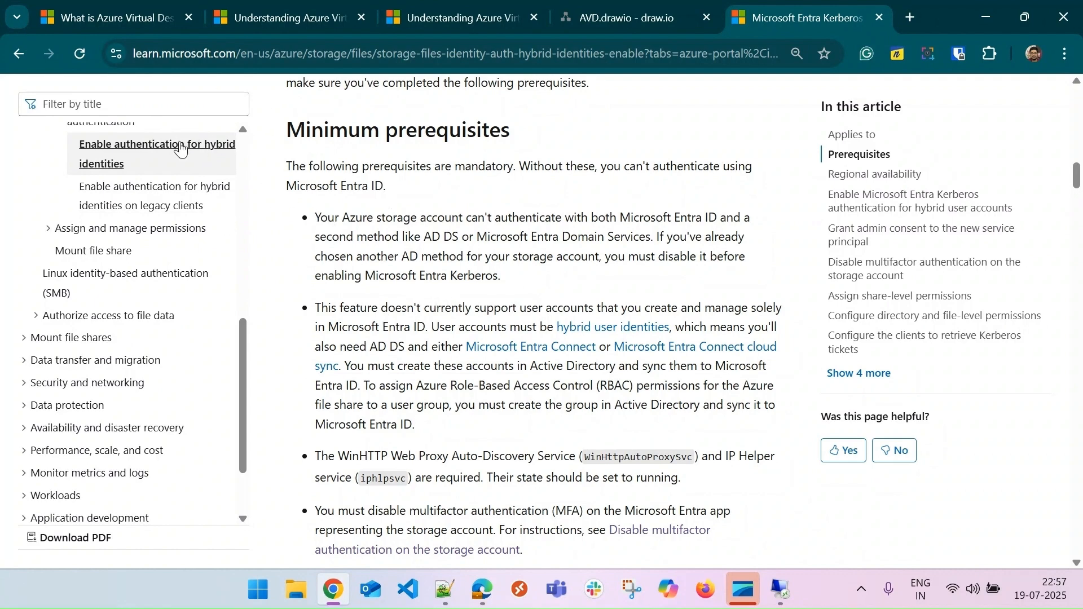
left_click(27, 54)
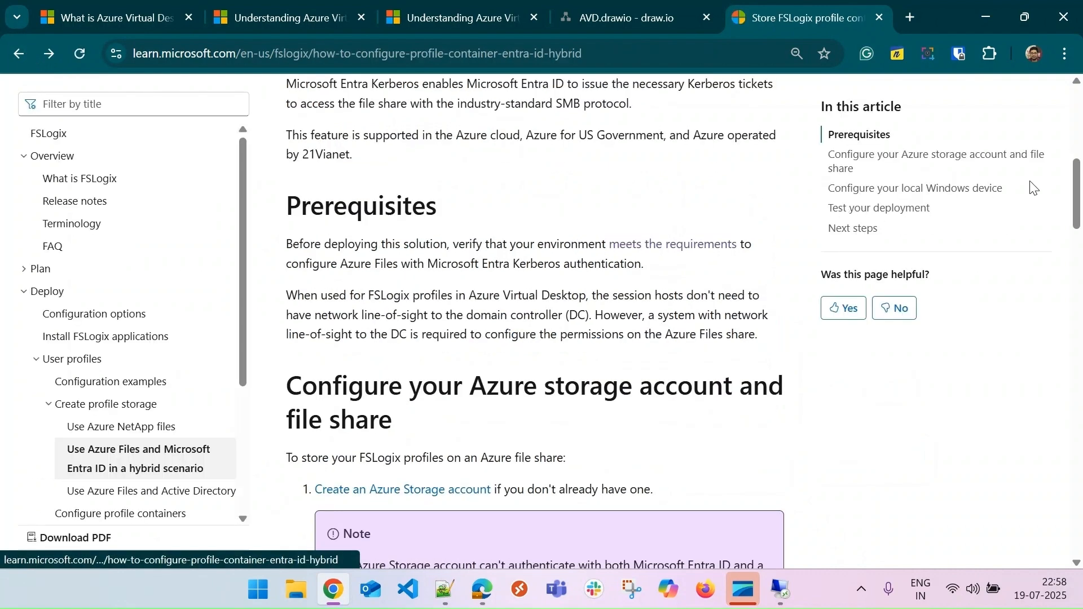
left_click_drag(1078, 172, 1075, 220)
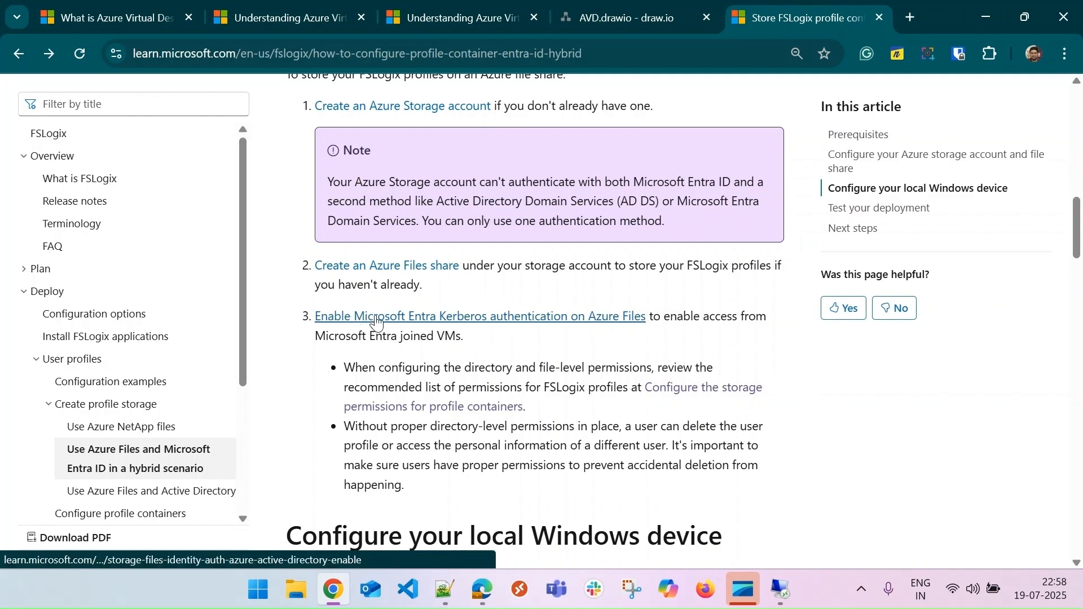
left_click(596, 314)
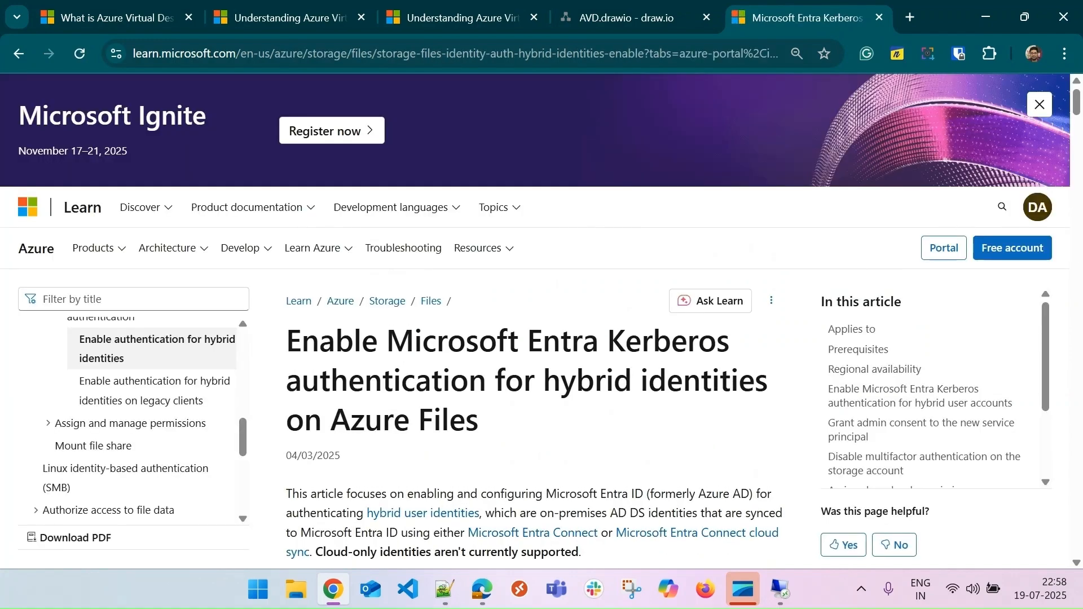
left_click_drag(1076, 108, 1077, 272)
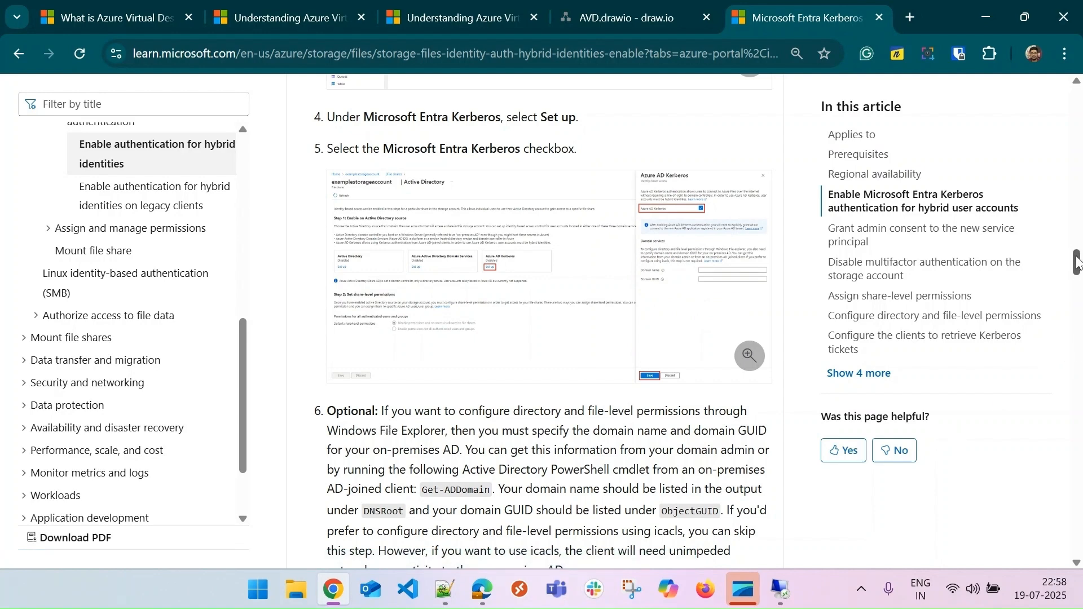
scroll(575, 181, "down", 4)
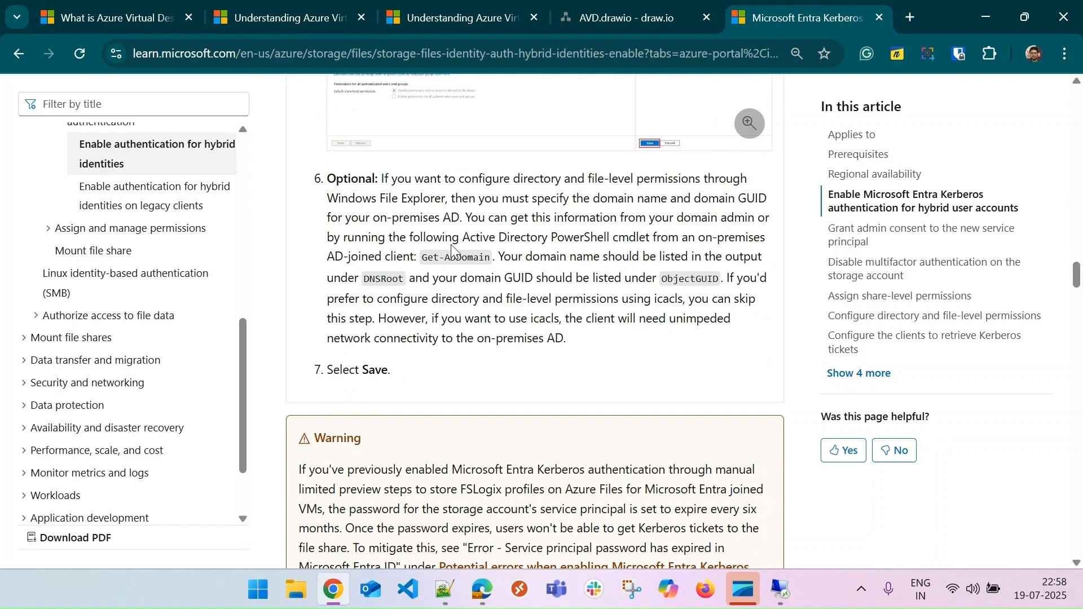
left_click_drag(424, 263, 492, 258)
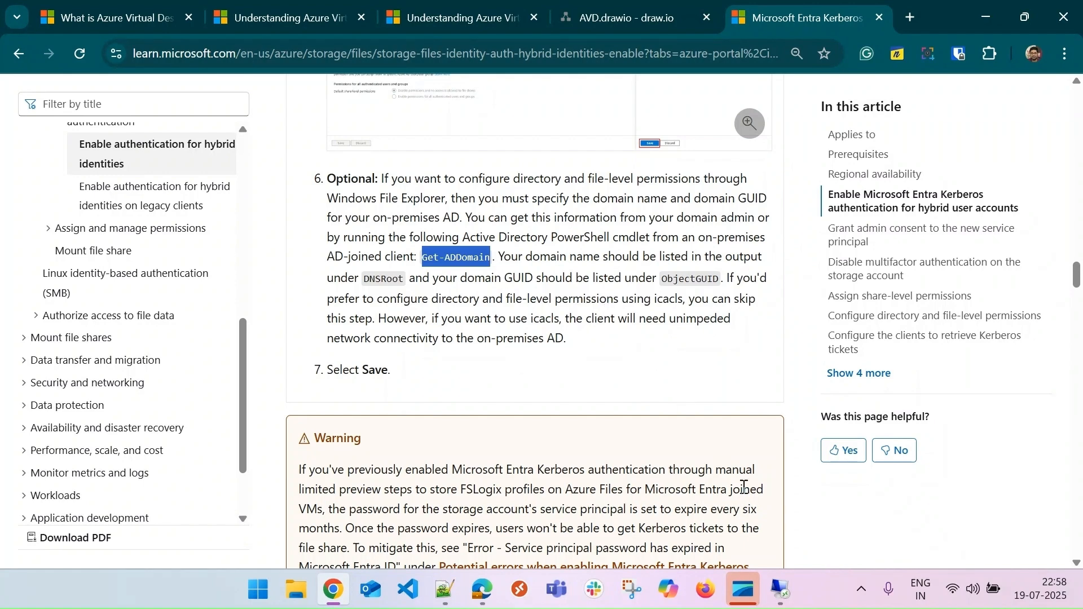
Switch to the remote desktop session of the local AD server and minimize the Microsoft Entra Connect Sync window.
mouse_move(779, 587)
left_click(840, 529)
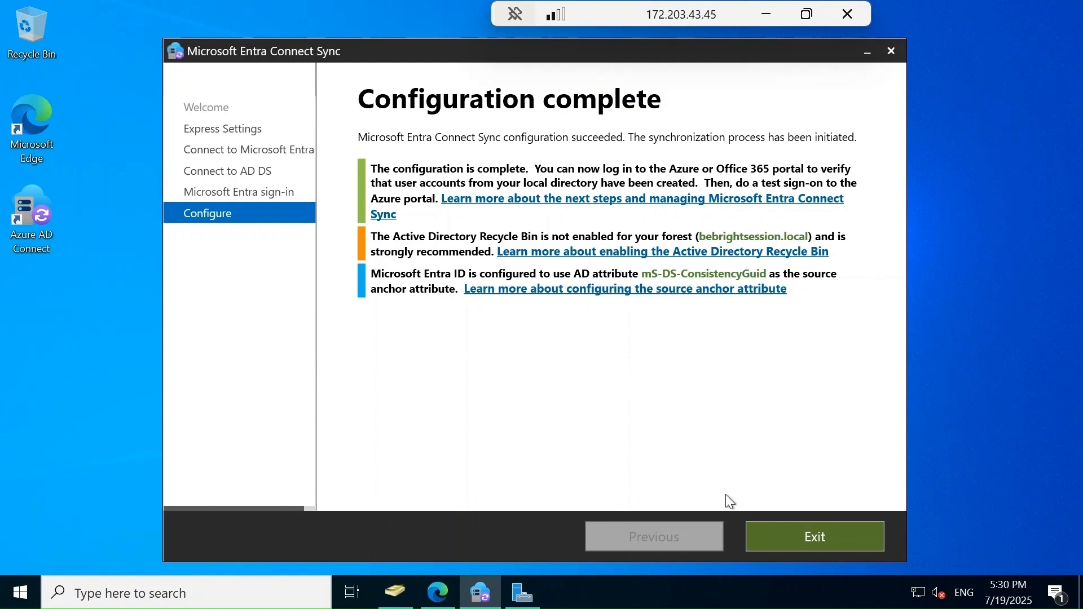
left_click(869, 51)
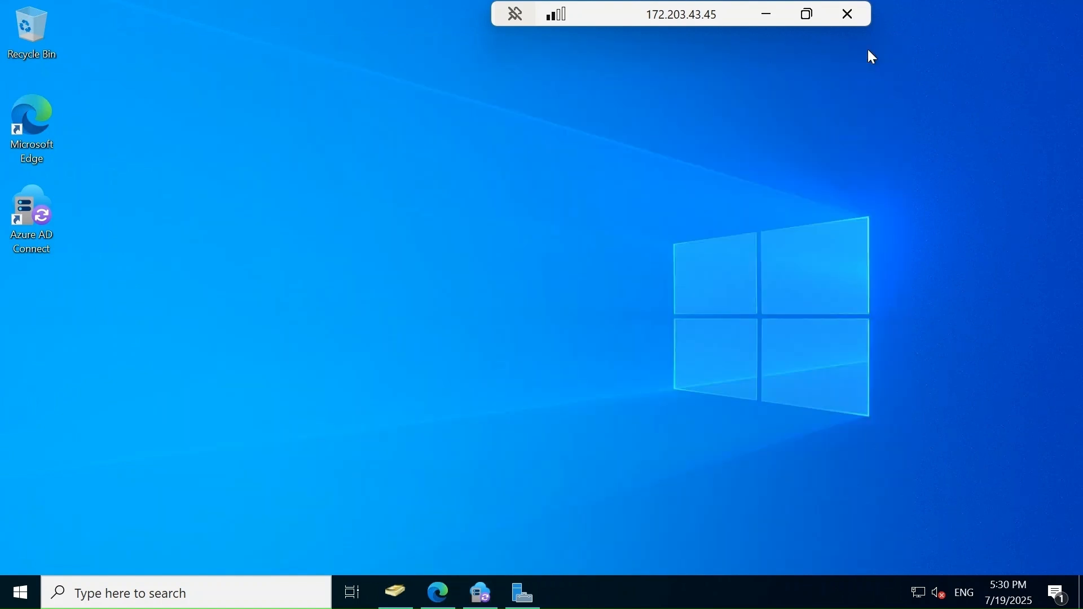
Open Windows PowerShell as administrator on the AD server and run Get-ADDomain.
left_click(165, 595)
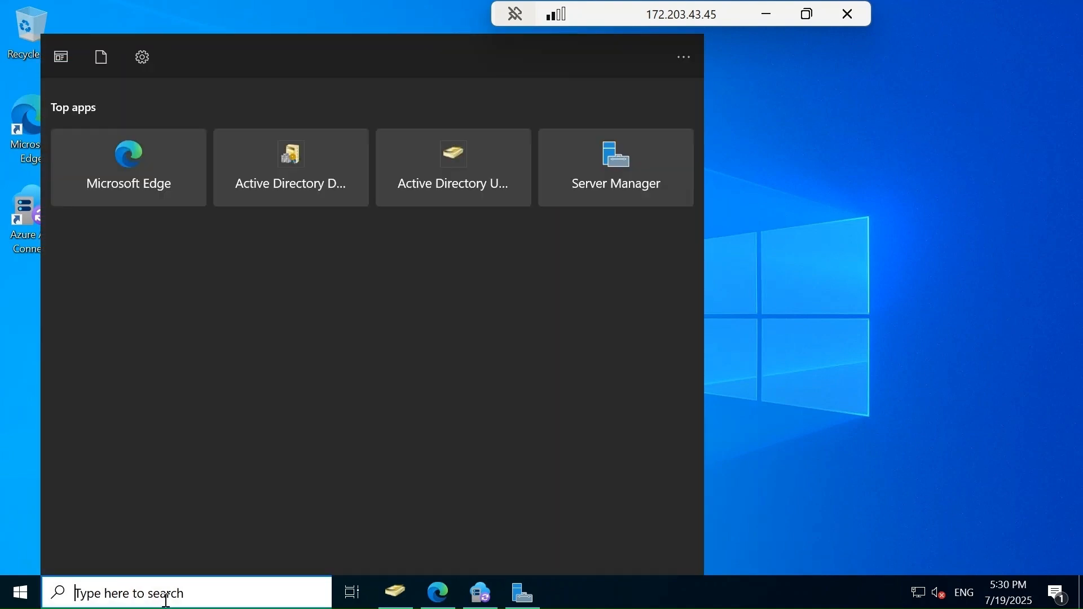
type("powershell")
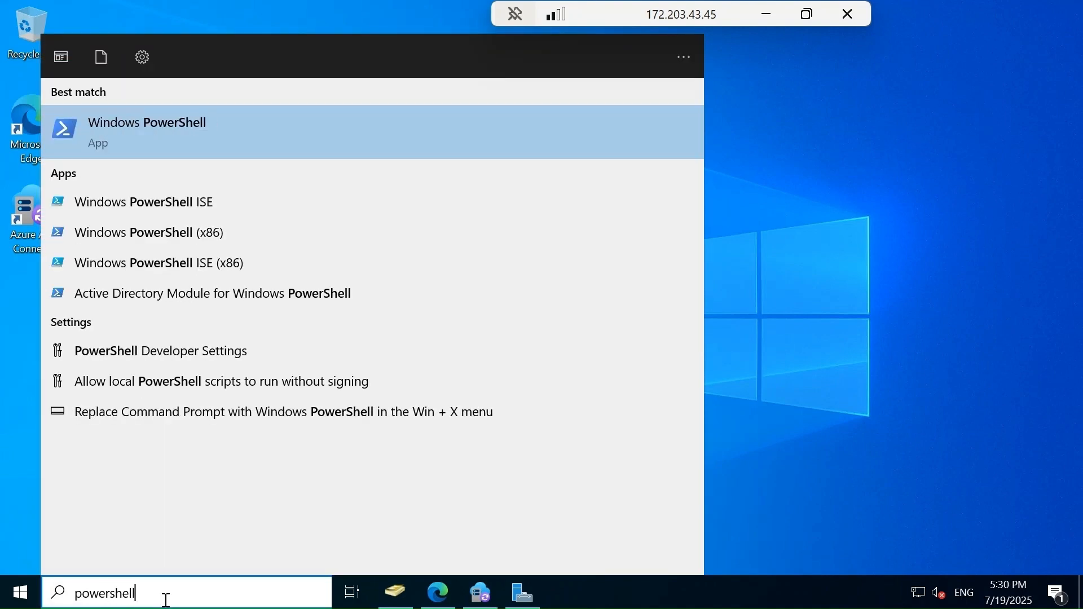
right_click(274, 121)
left_click(299, 136)
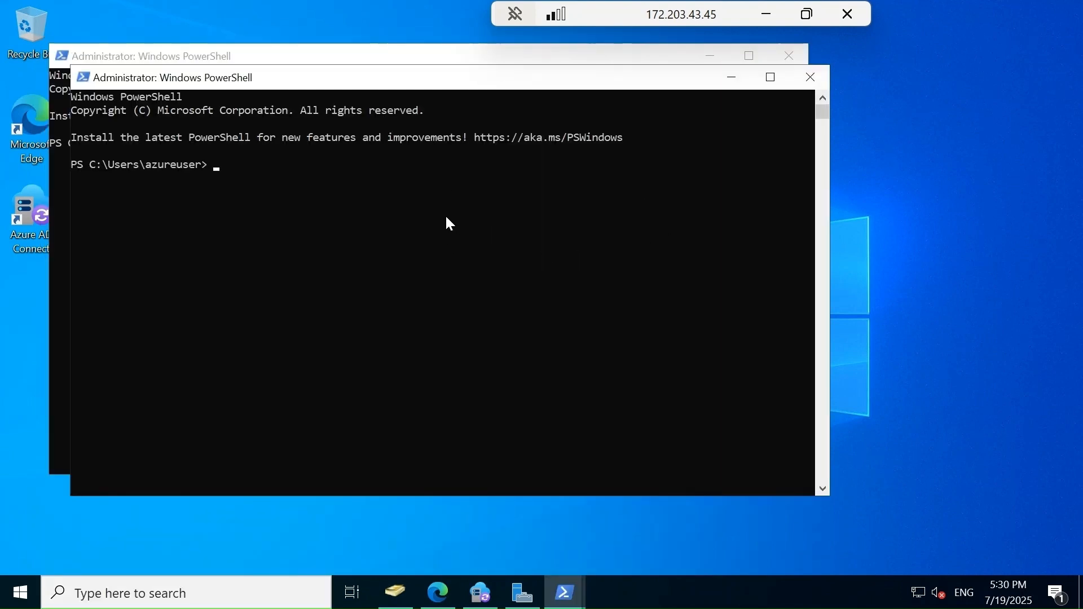
type("Get-ADDomain")
key("Return")
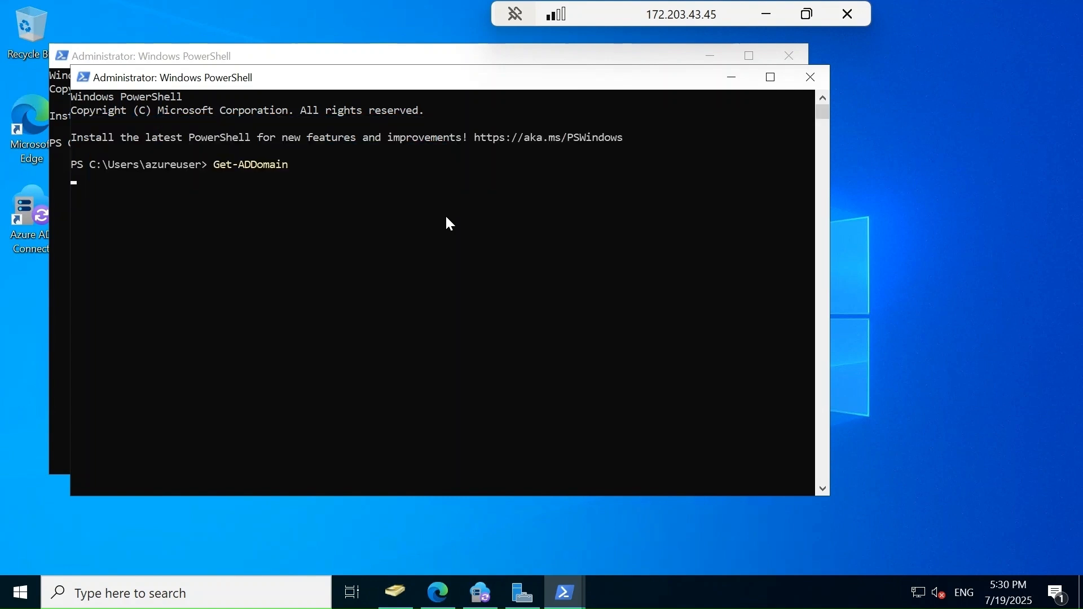
Copy the DNSRoot value bebrightsession.local from the maximized PowerShell output and paste it as the Domain name in the Azure portal's Microsoft Entra Kerberos setup.
left_click(766, 78)
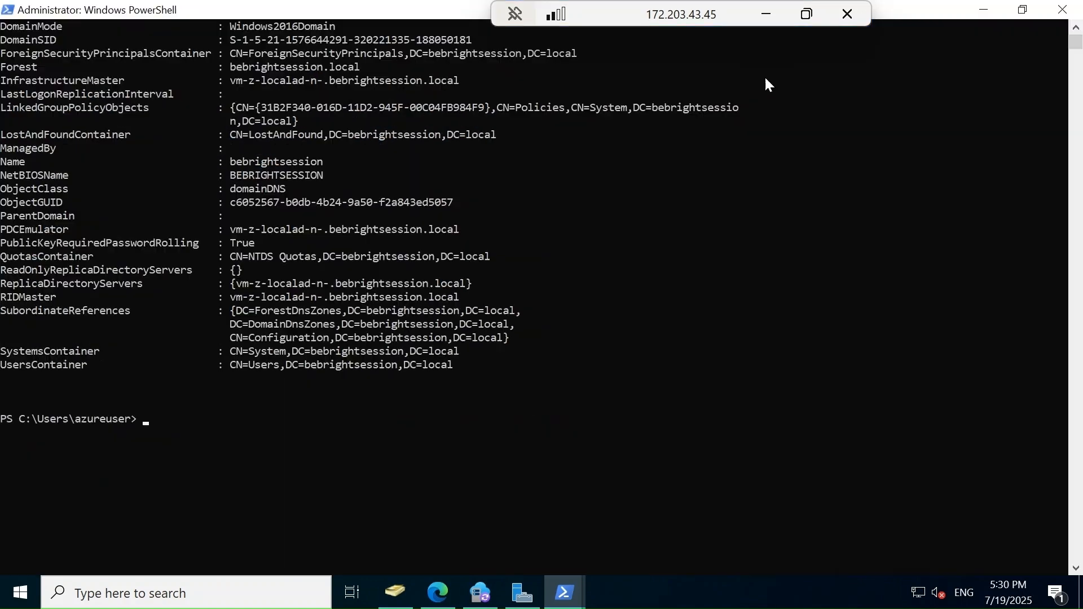
left_click(1076, 28)
scroll(1077, 33, "up", 3)
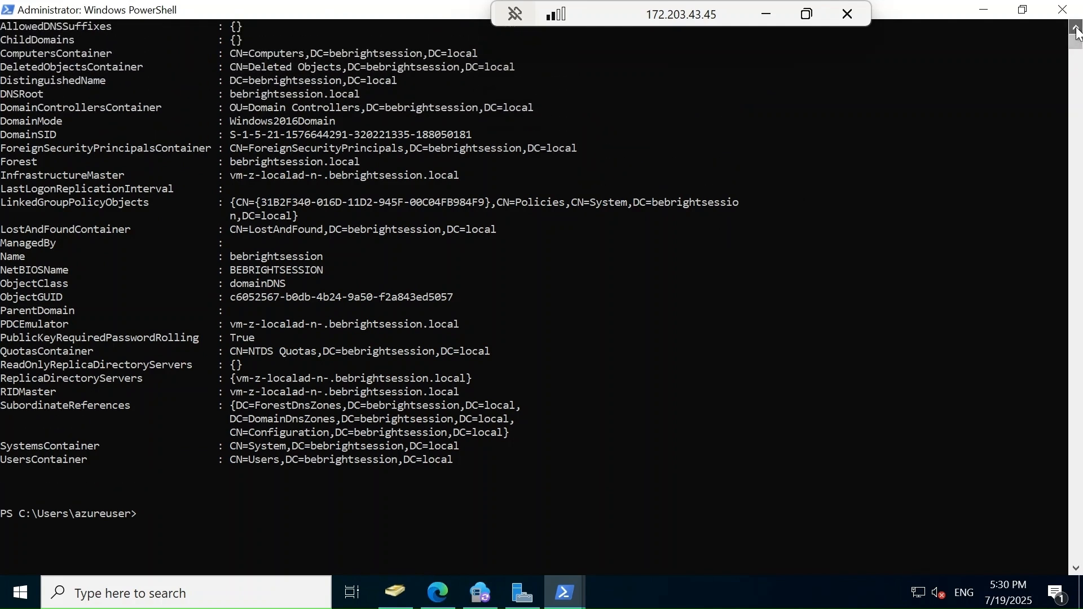
left_click(1076, 29)
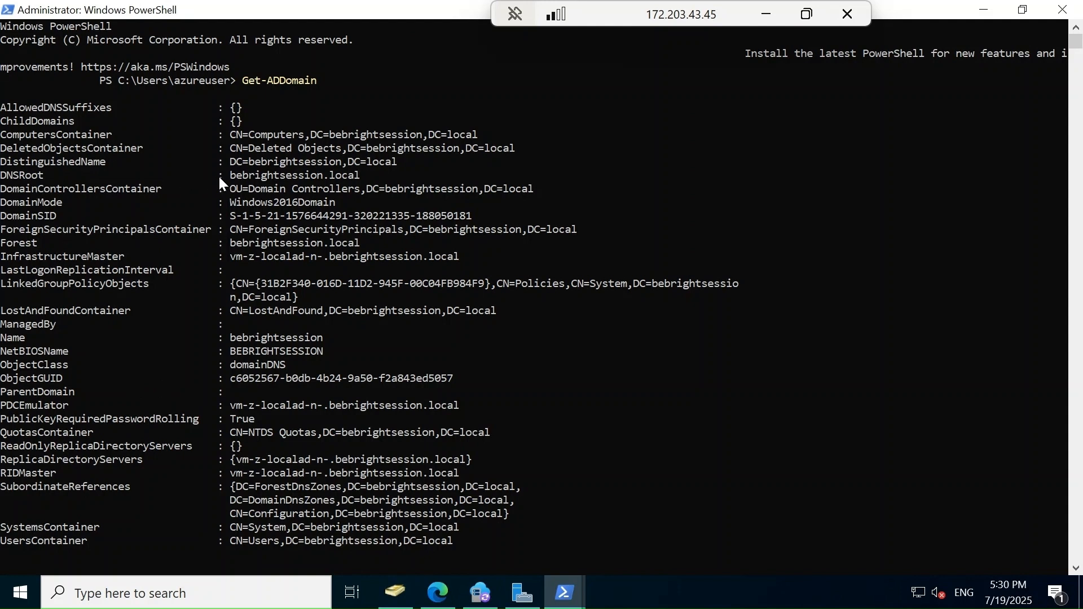
left_click_drag(234, 174, 340, 182)
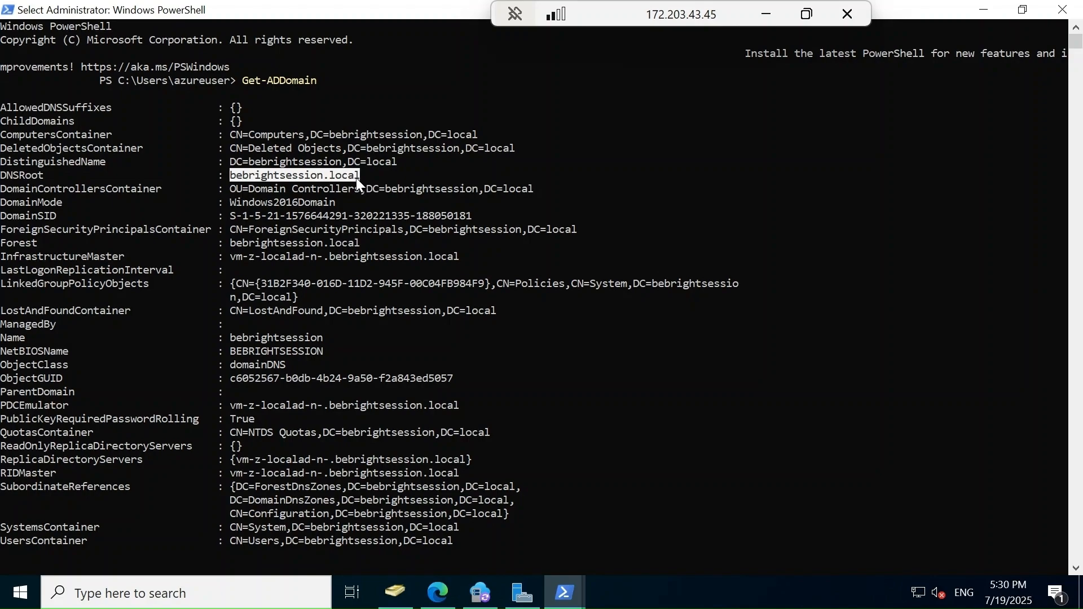
key("ctrl+c")
left_click(766, 15)
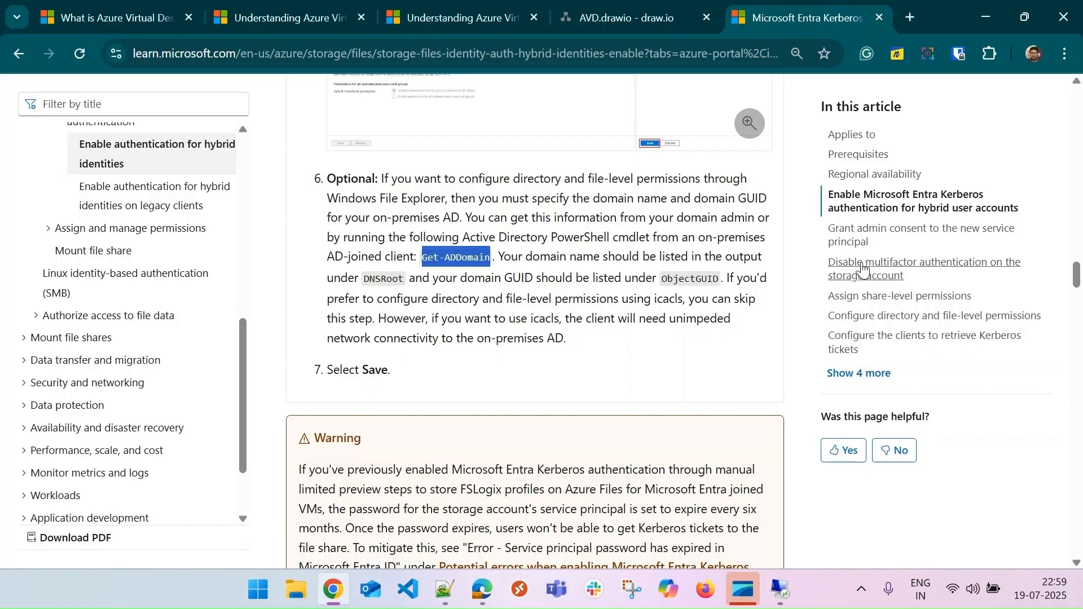
left_click(489, 598)
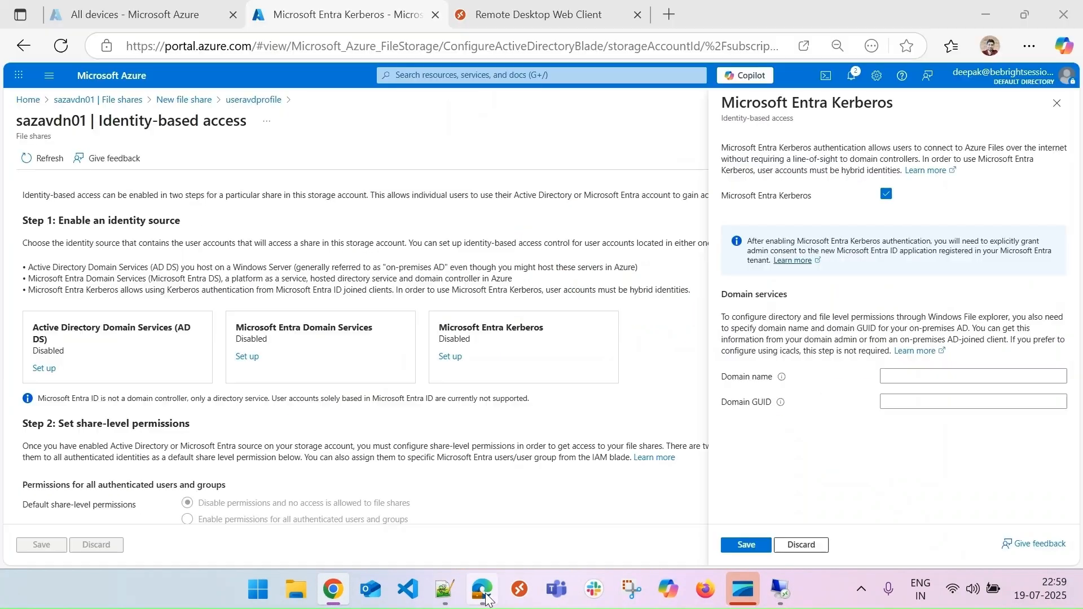
left_click(907, 374)
key("ctrl+v")
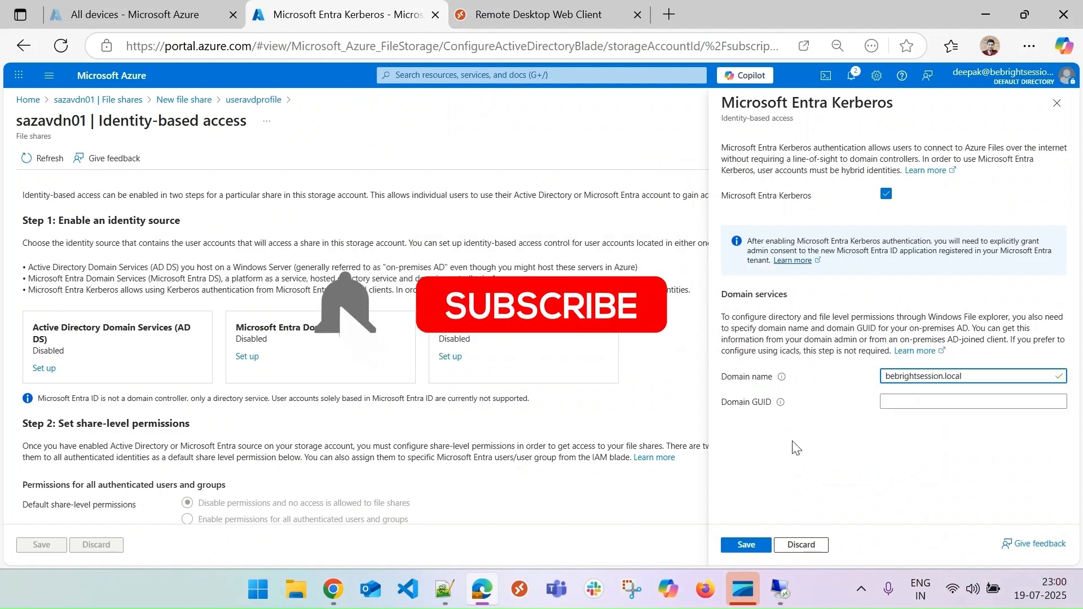
Copy the ObjectGUID value c6052567-b0db-4b24-9a50-f2a843ed5057 from the AD server's PowerShell output, paste it as the Domain GUID in the Azure portal and save the Kerberos setup.
mouse_move(780, 590)
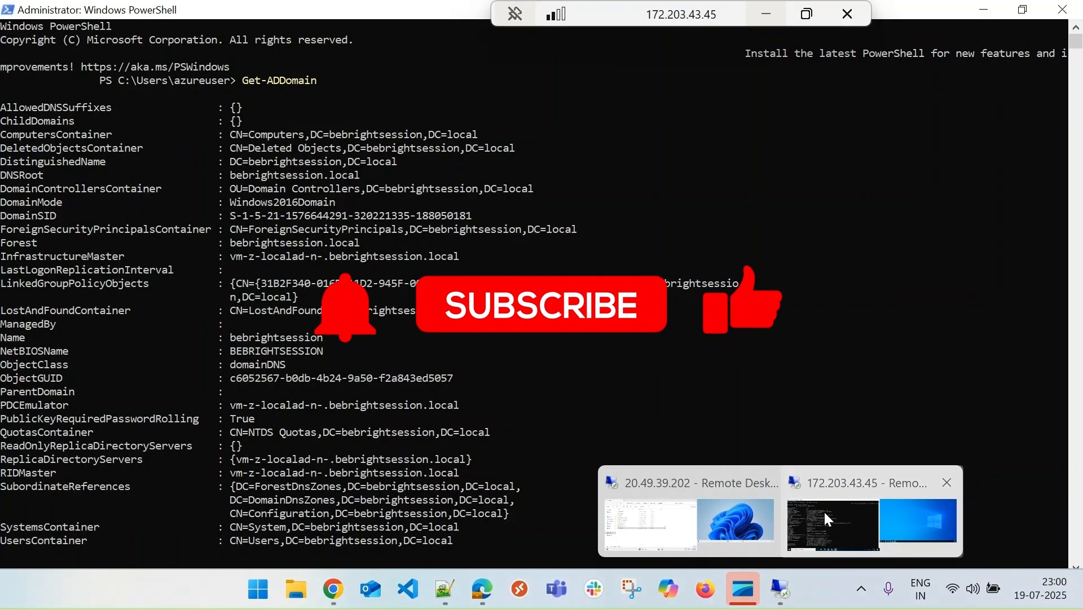
left_click(824, 510)
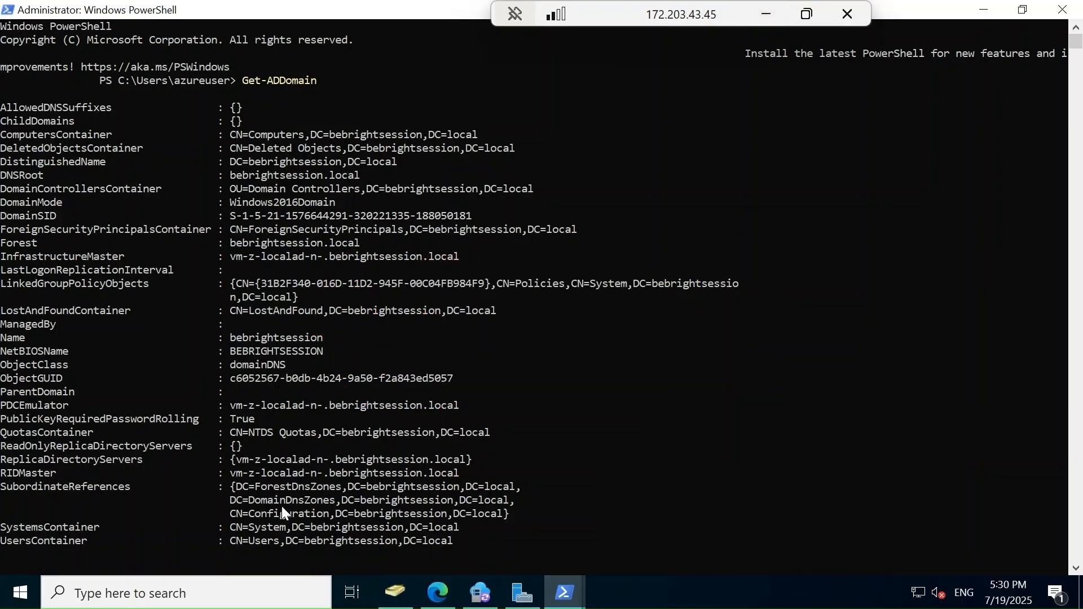
left_click_drag(232, 377, 455, 376)
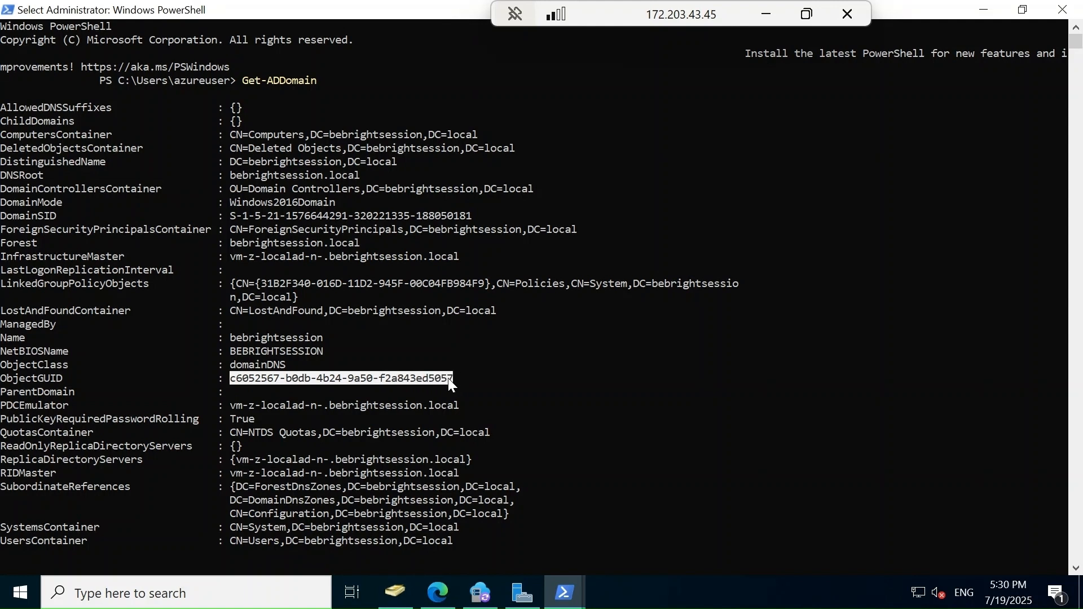
right_click(448, 378)
left_click(766, 14)
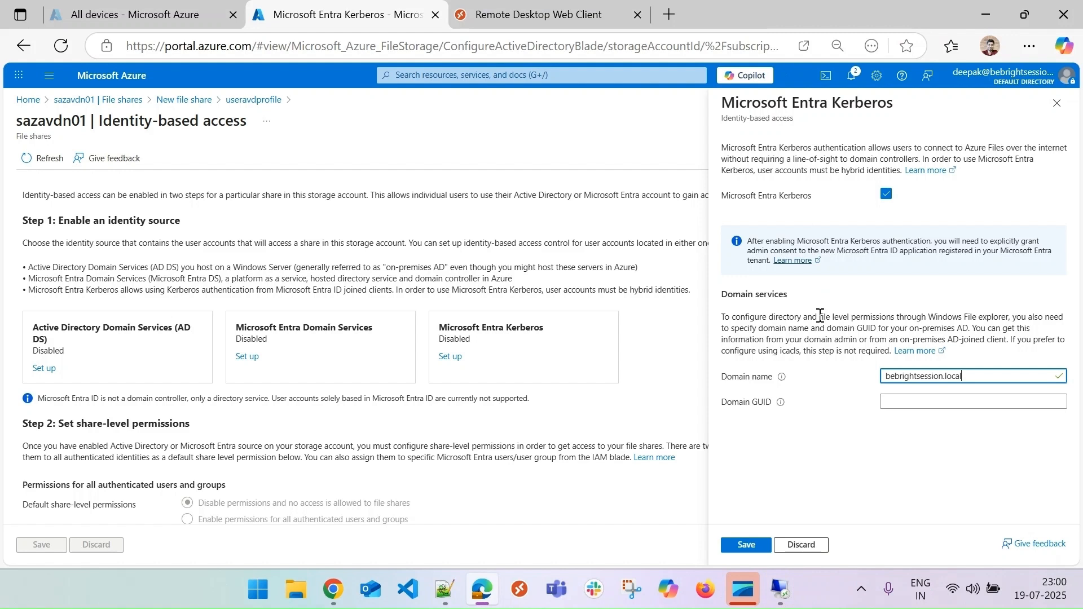
left_click(901, 399)
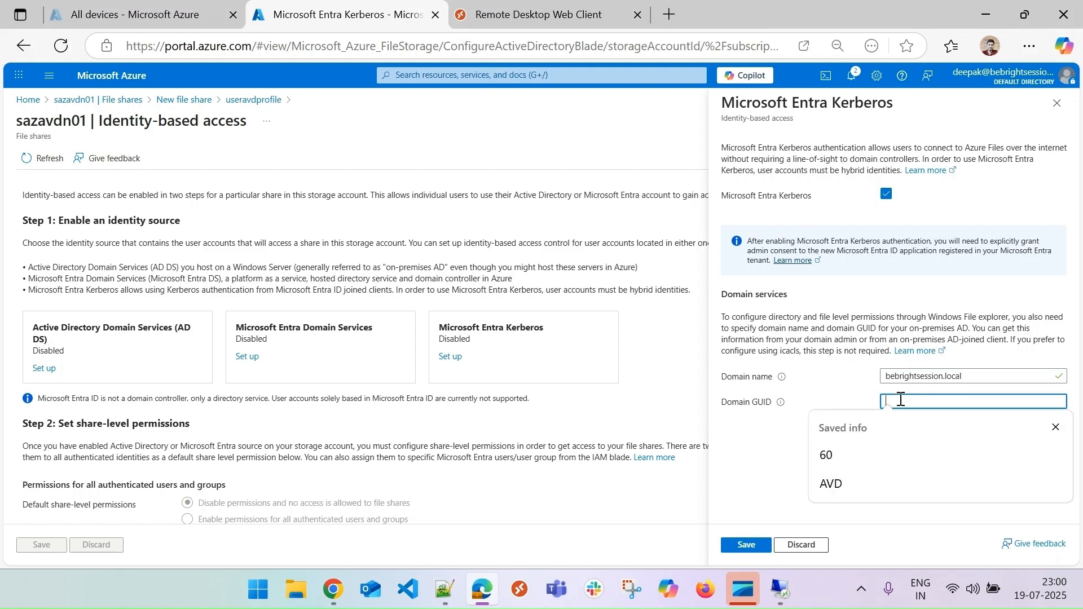
key("ctrl+v")
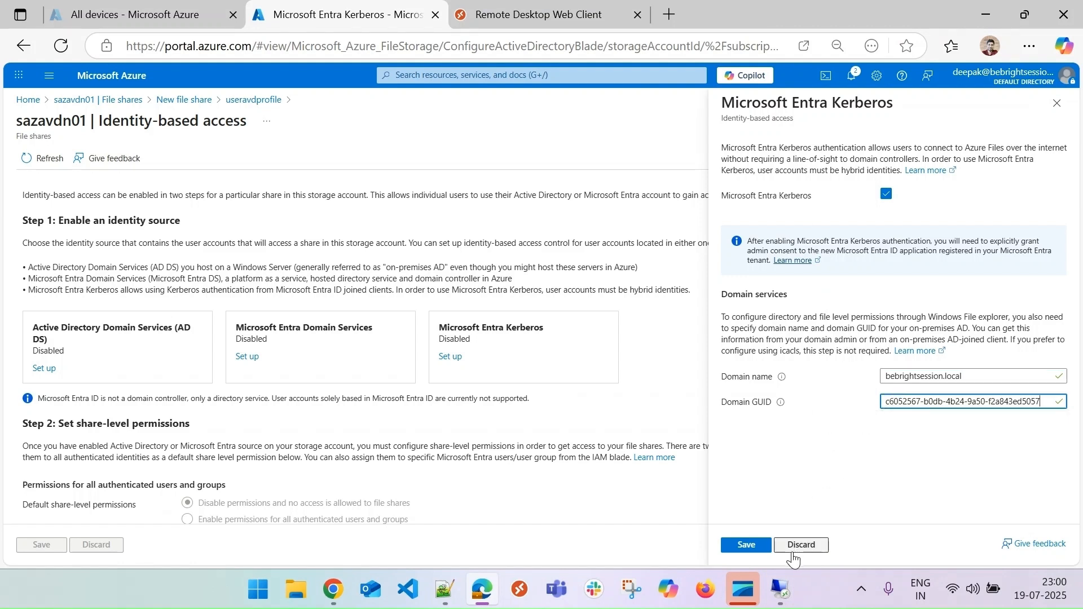
left_click(749, 548)
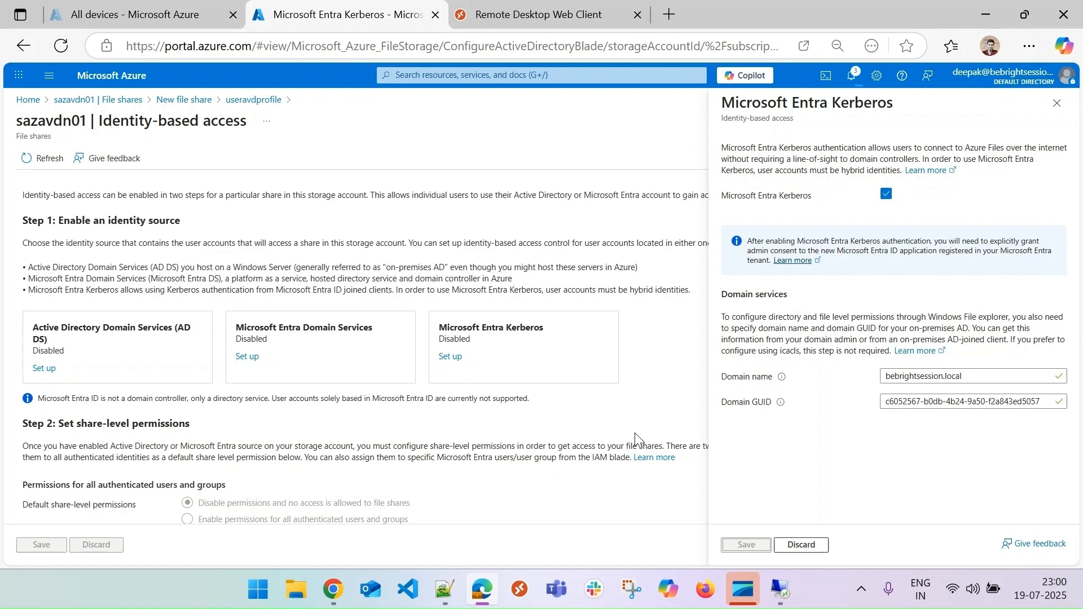
Switch to the Chrome documentation and review the prerequisites on disabling other AD methods and on creating accounts in Active Directory and syncing them to Microsoft Entra ID.
left_click(334, 595)
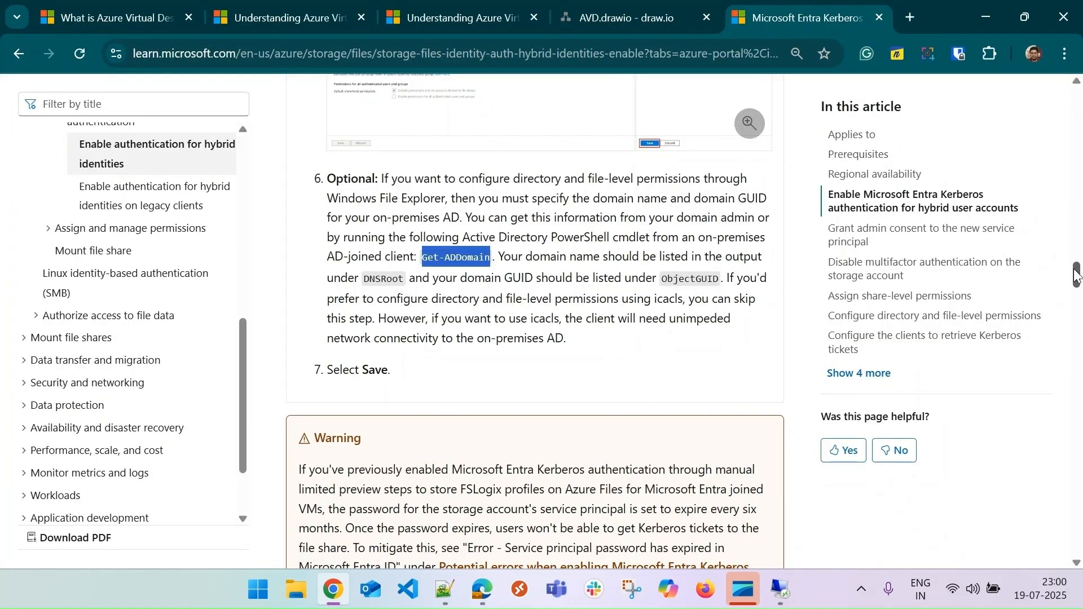
left_click_drag(1076, 276, 1078, 231)
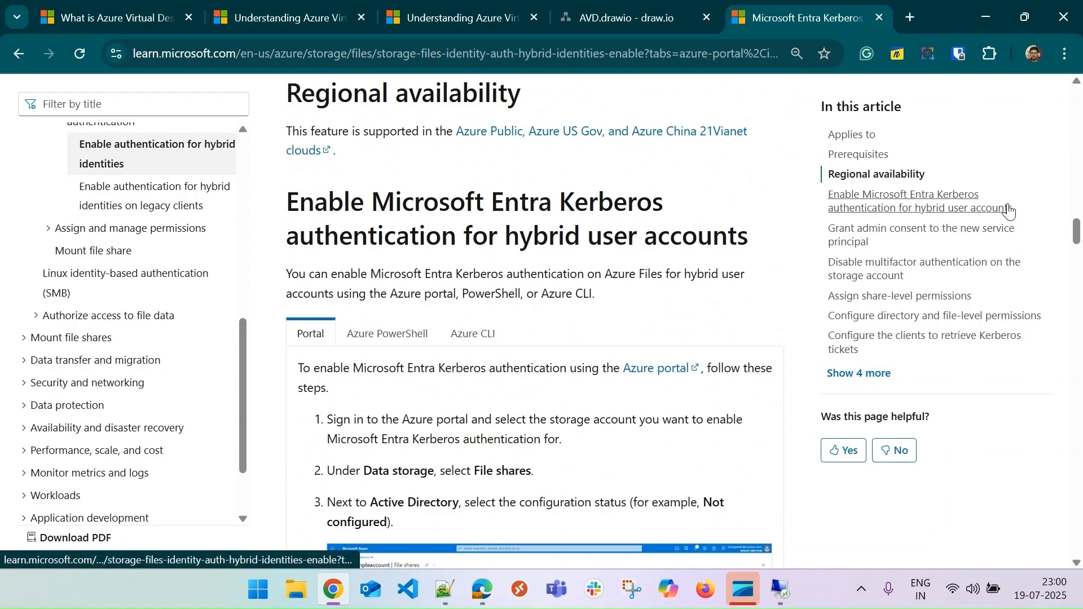
left_click_drag(1077, 234, 1077, 182)
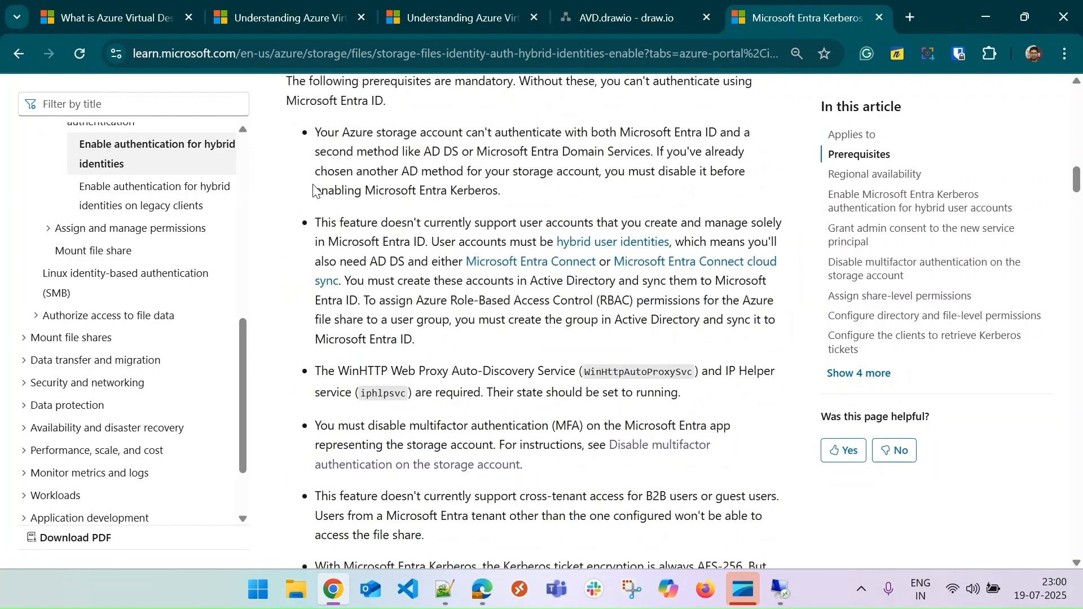
left_click_drag(313, 199, 502, 194)
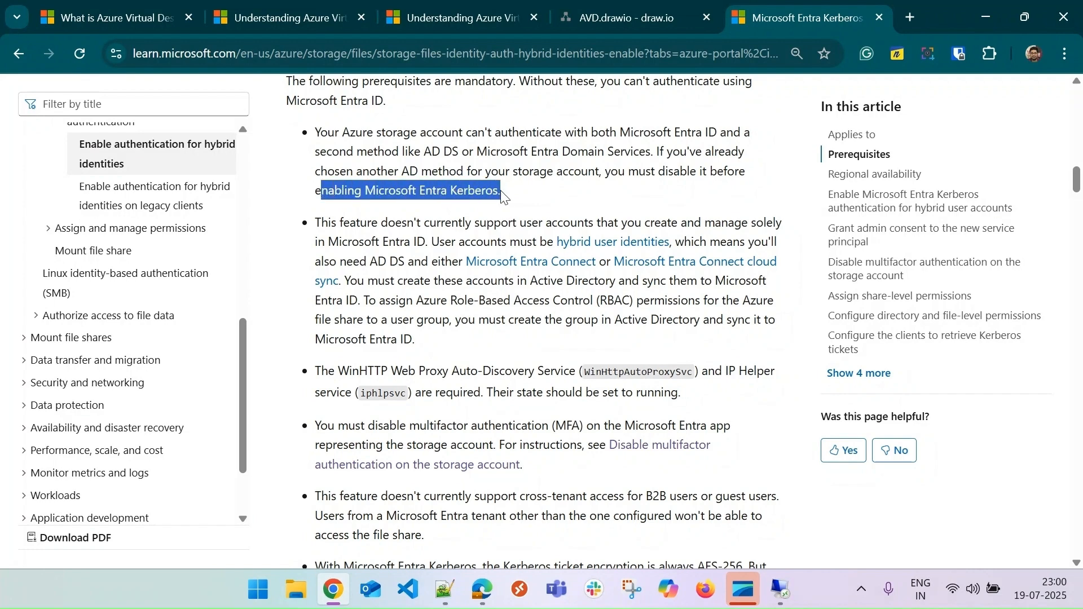
left_click(540, 206)
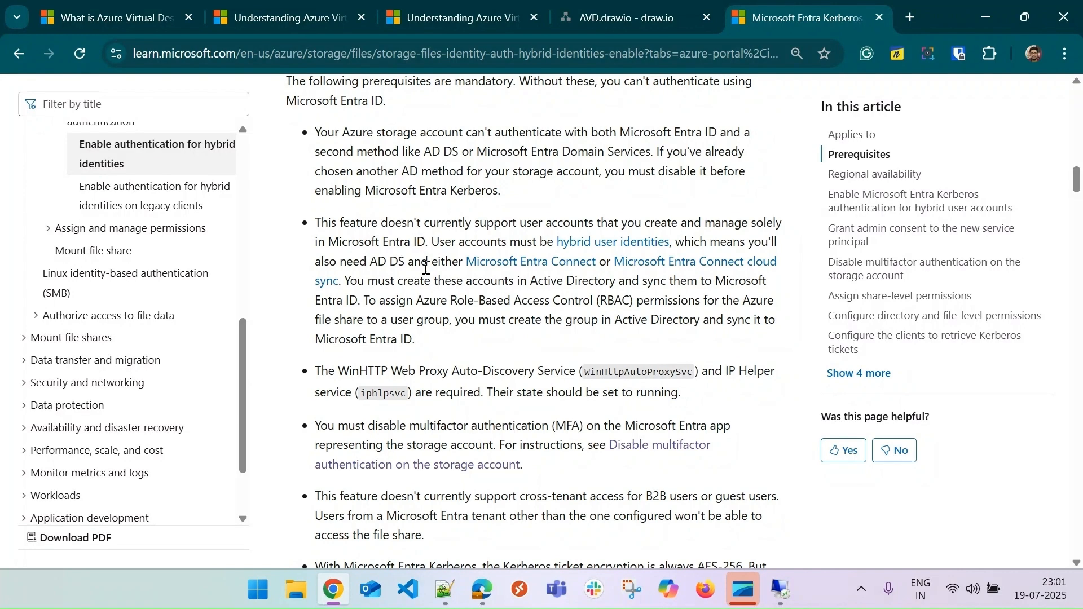
left_click_drag(349, 281, 362, 304)
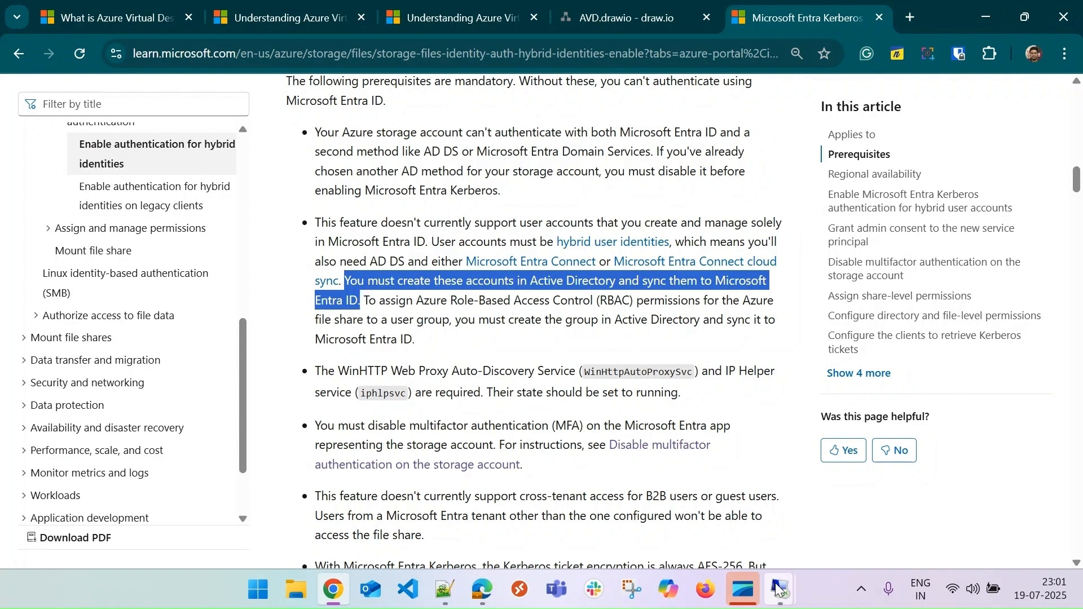
mouse_move(778, 589)
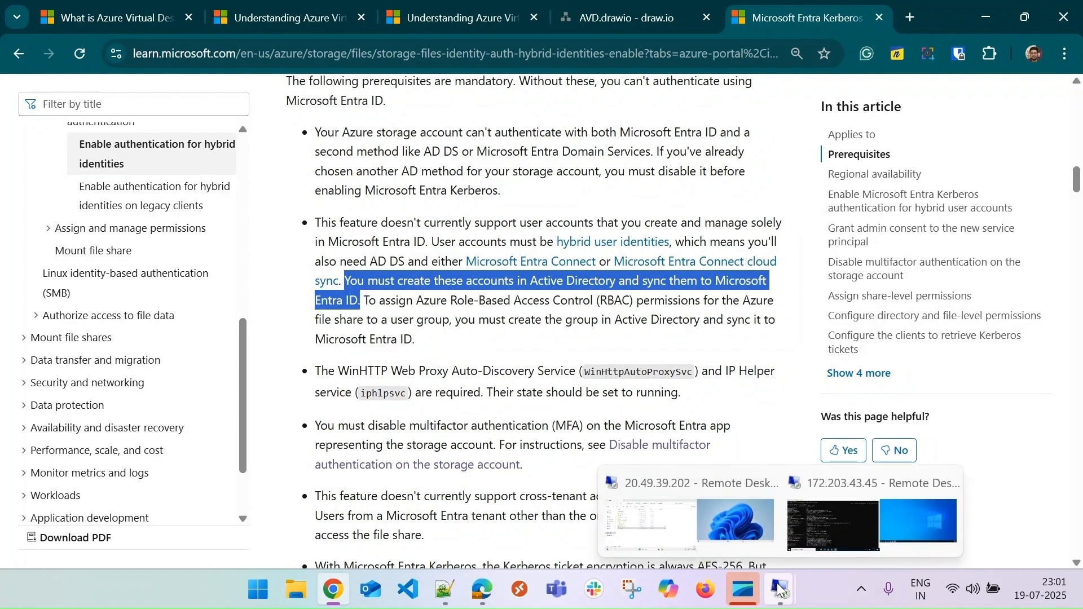
mouse_move(855, 542)
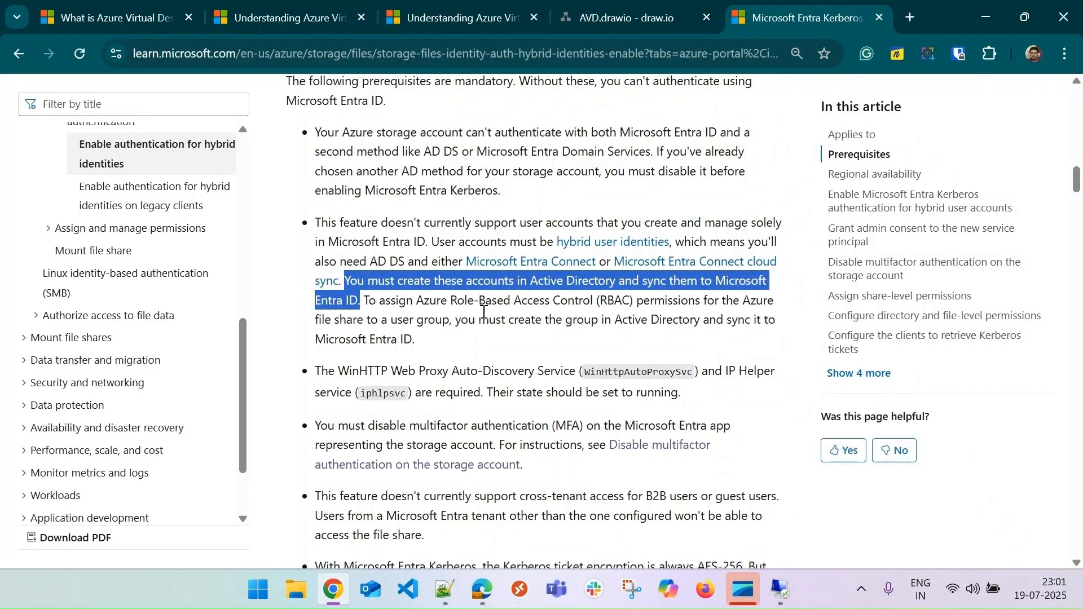
left_click(483, 312)
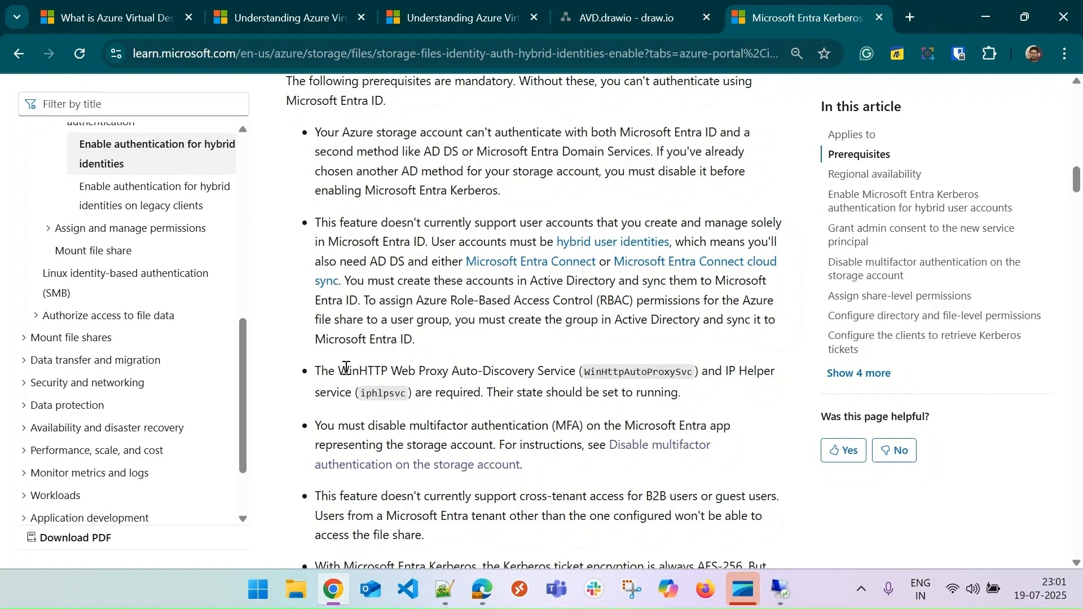
Read the prerequisite about the required Windows services, highlighting WinHTTP Web Proxy Auto-Discovery, WinHttpAutoProxySvc and iphlpsvc.
left_click_drag(343, 372, 515, 378)
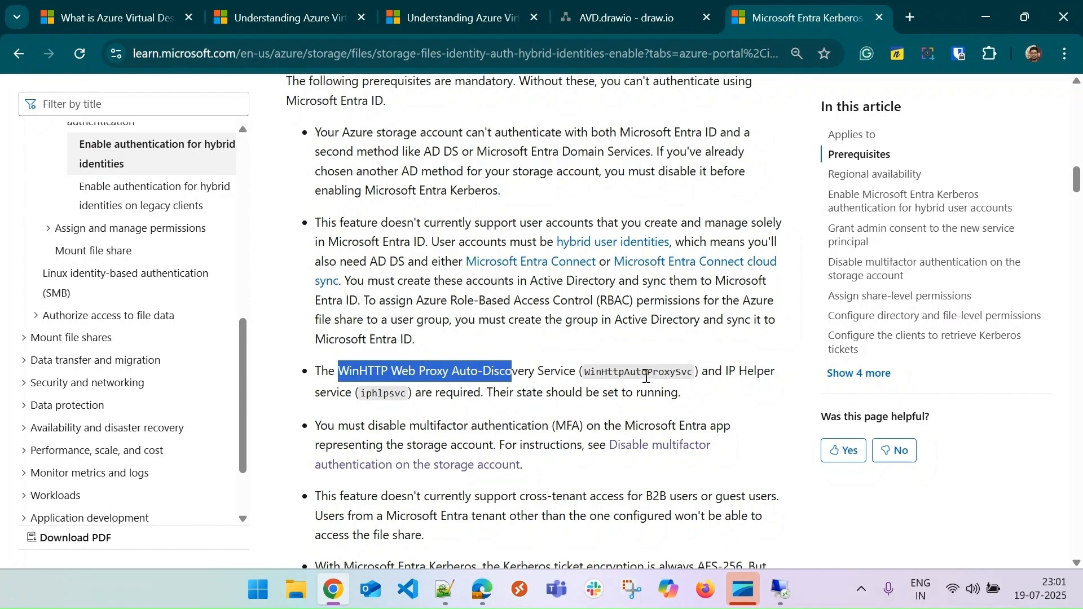
double_click(642, 377)
double_click(390, 394)
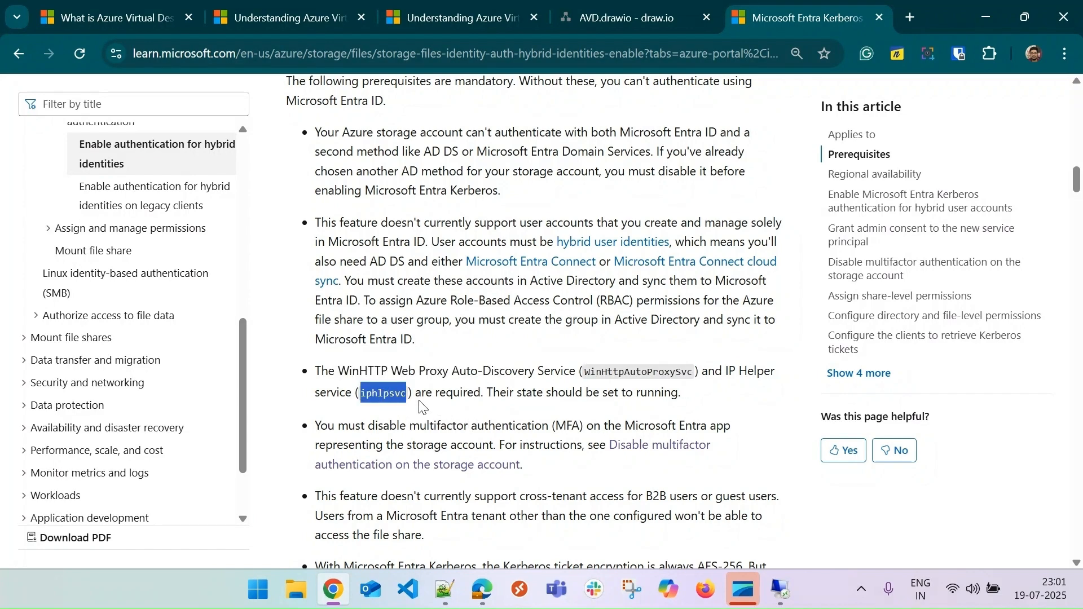
Switch to the remote desktop session of the local AD server and minimize both PowerShell windows.
left_click(785, 582)
left_click(834, 520)
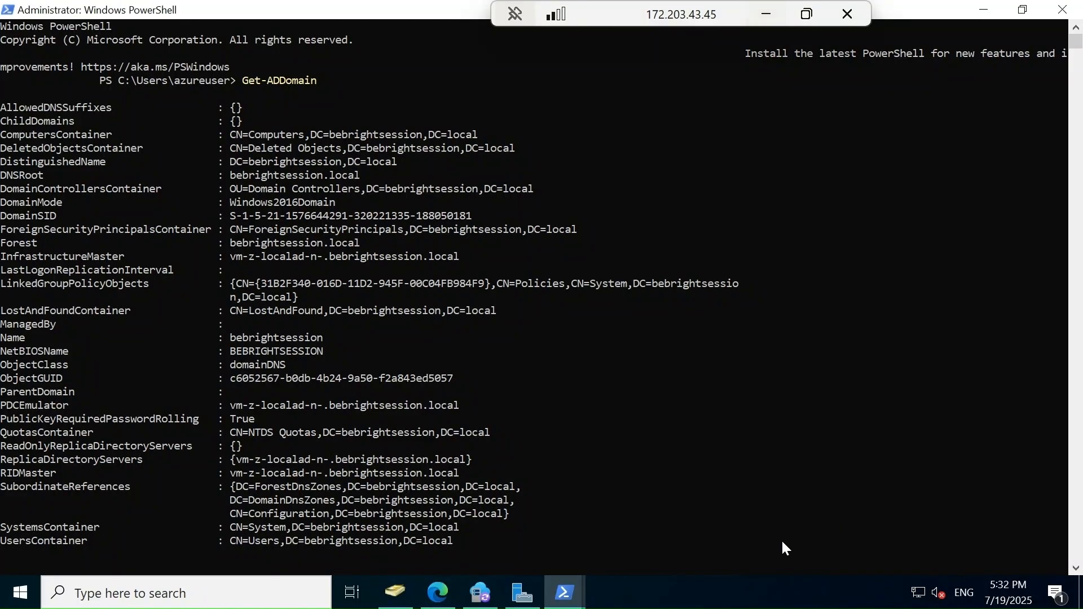
left_click(982, 5)
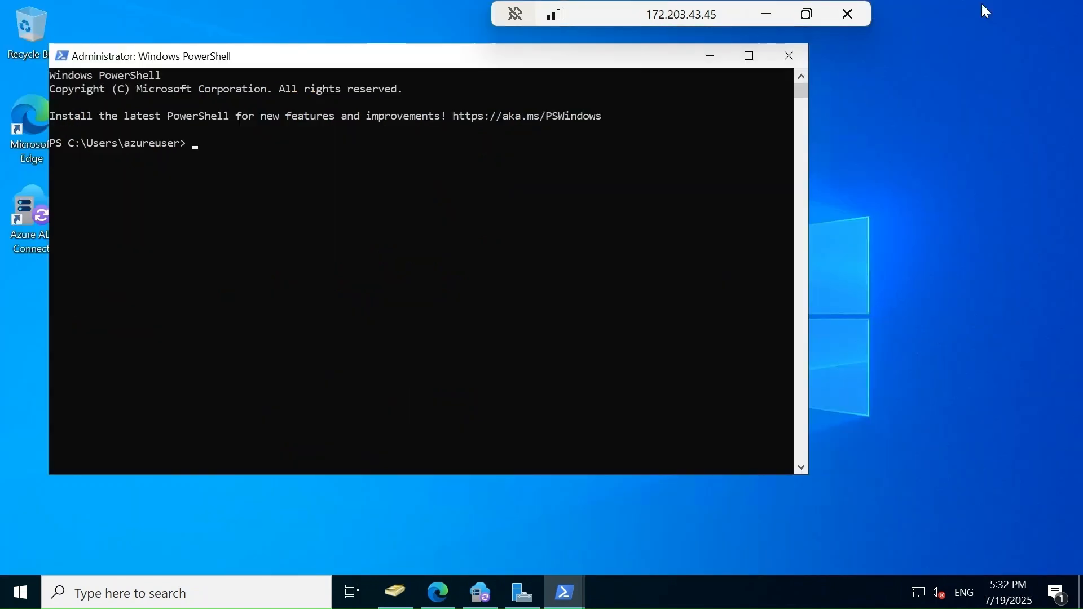
left_click(712, 60)
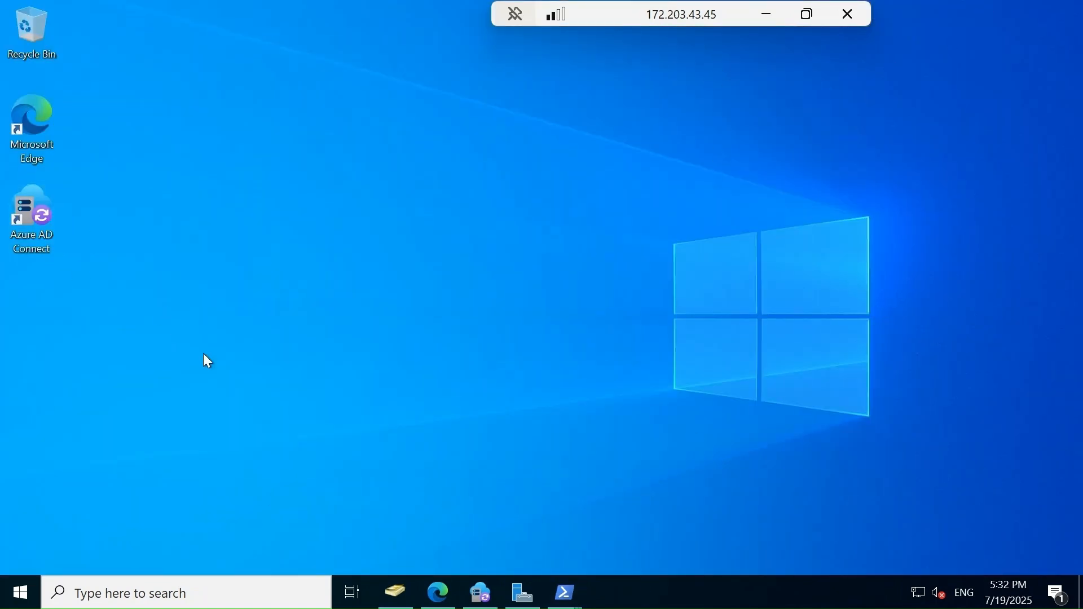
Open Task Manager on the AD server, expand it to full details and show the list of Windows services.
right_click(665, 596)
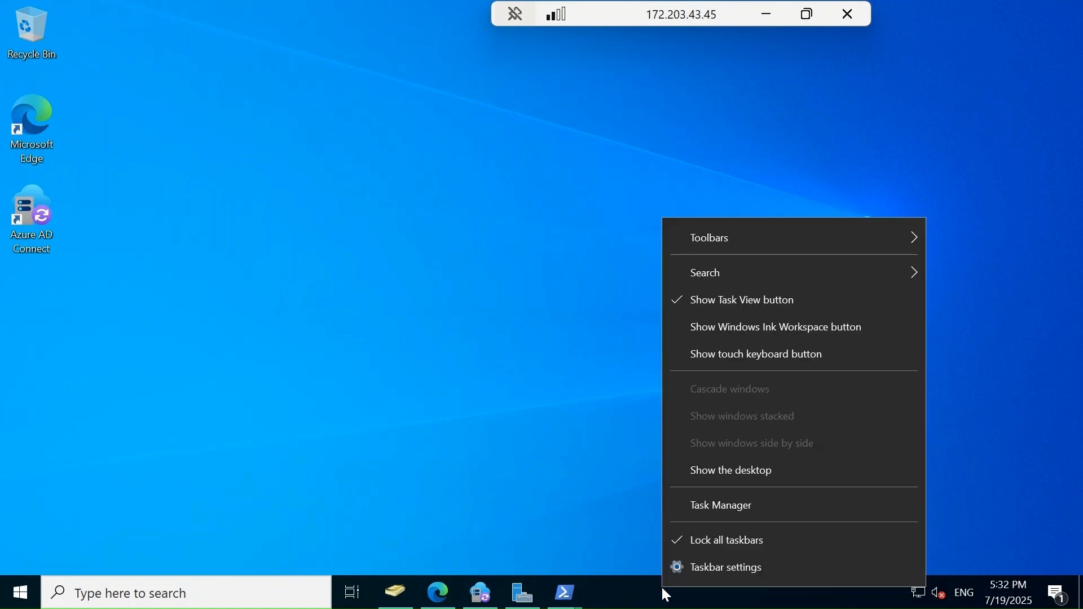
left_click(731, 505)
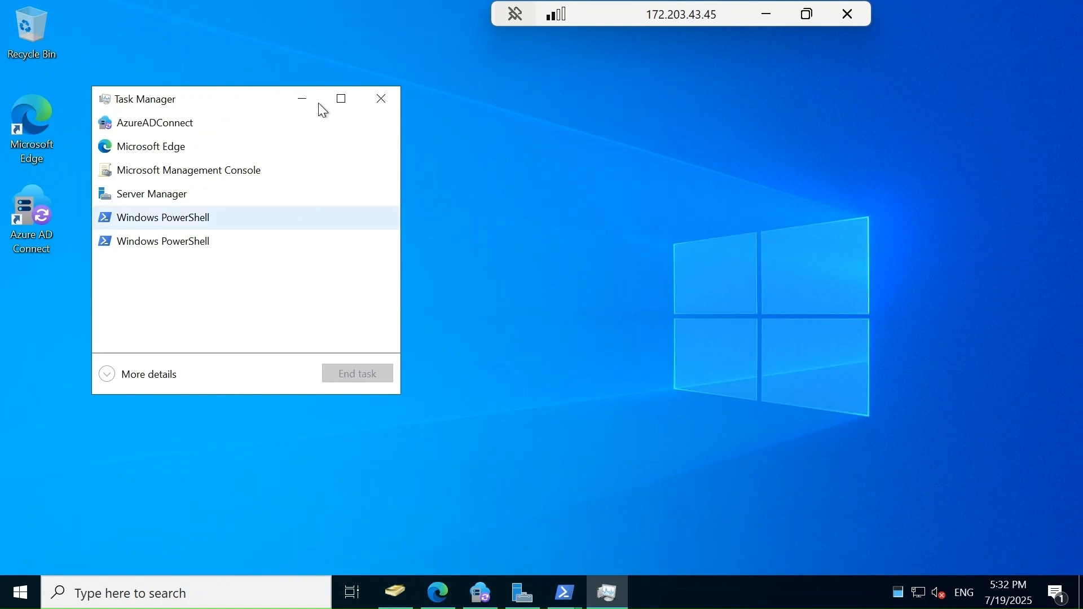
left_click(342, 99)
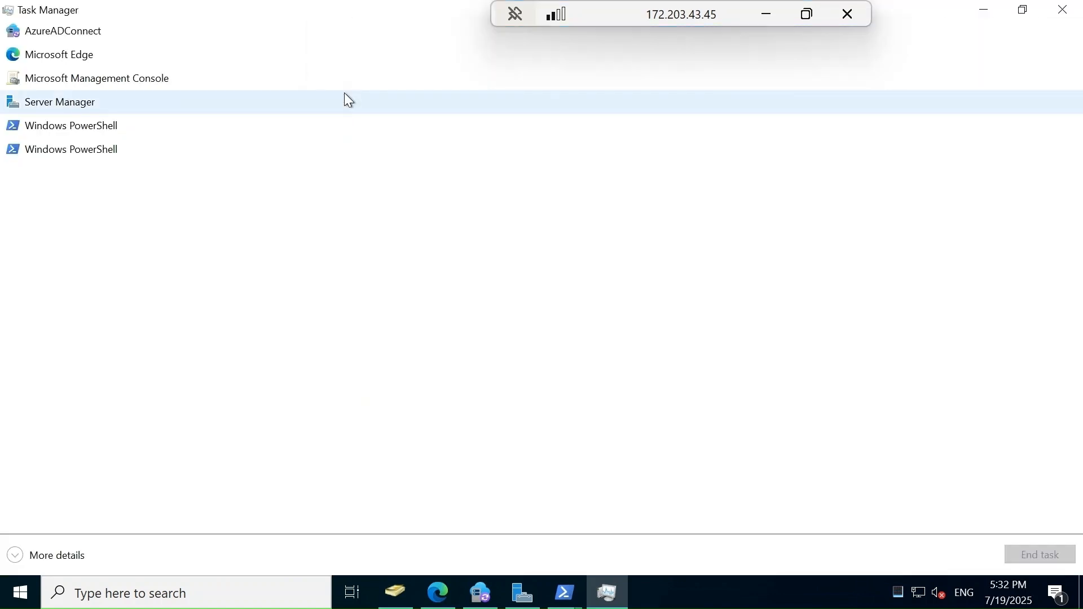
left_click(58, 559)
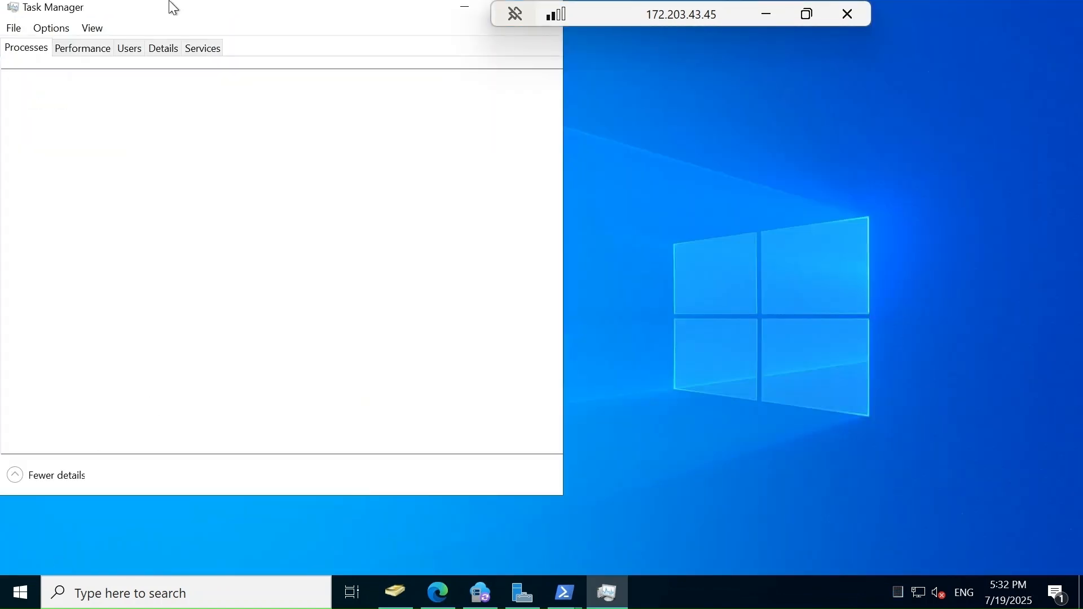
left_click(195, 48)
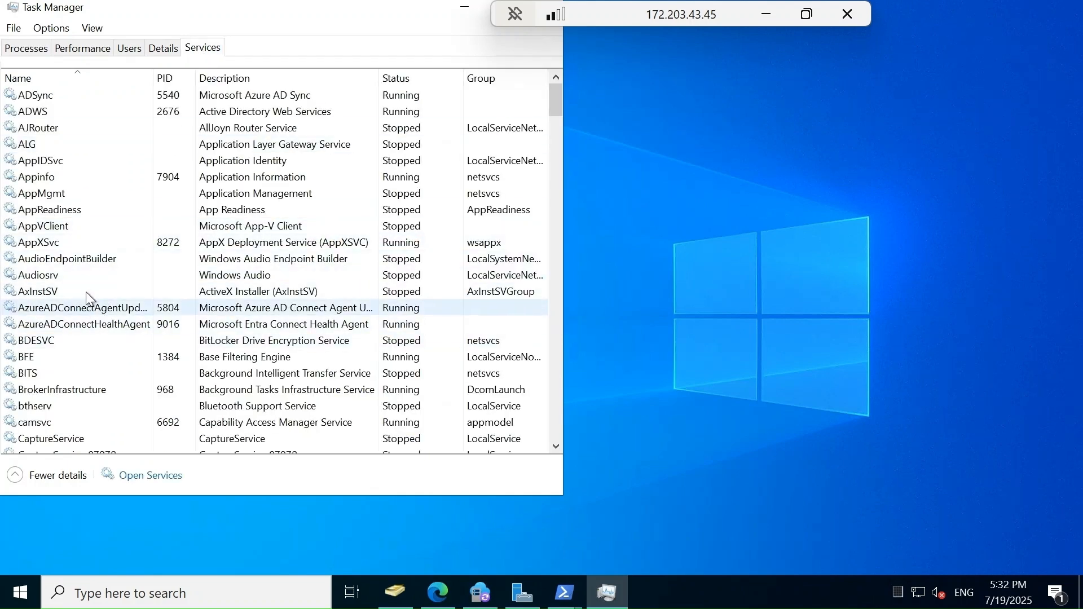
Sort the services by name in descending order and check the status of WinHttpAutoProxySvc and iphlpsvc.
left_click(84, 277)
left_click(116, 79)
left_click(82, 277)
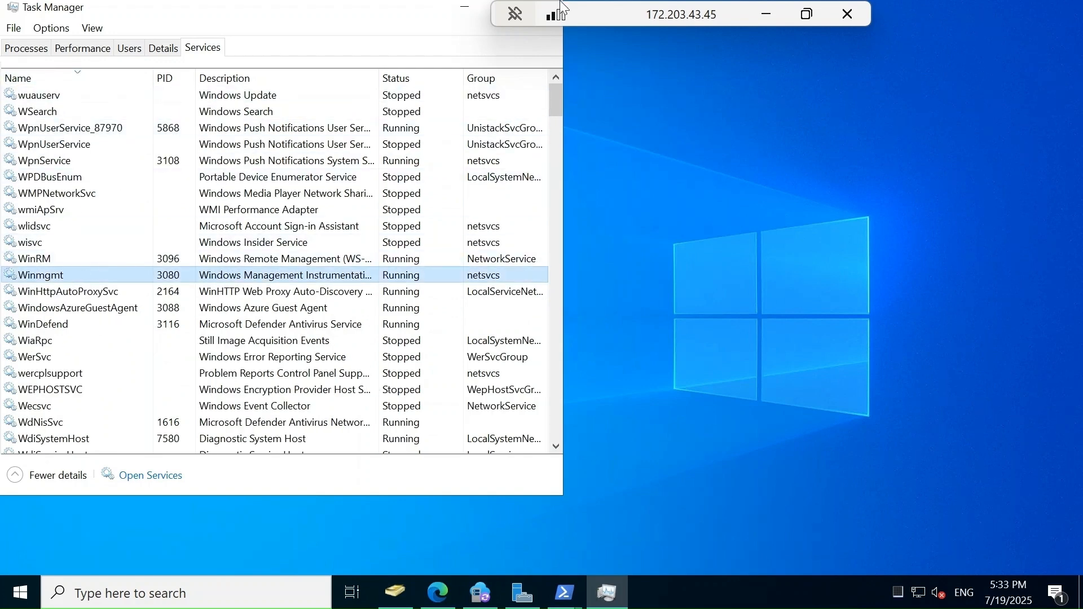
key("Down")
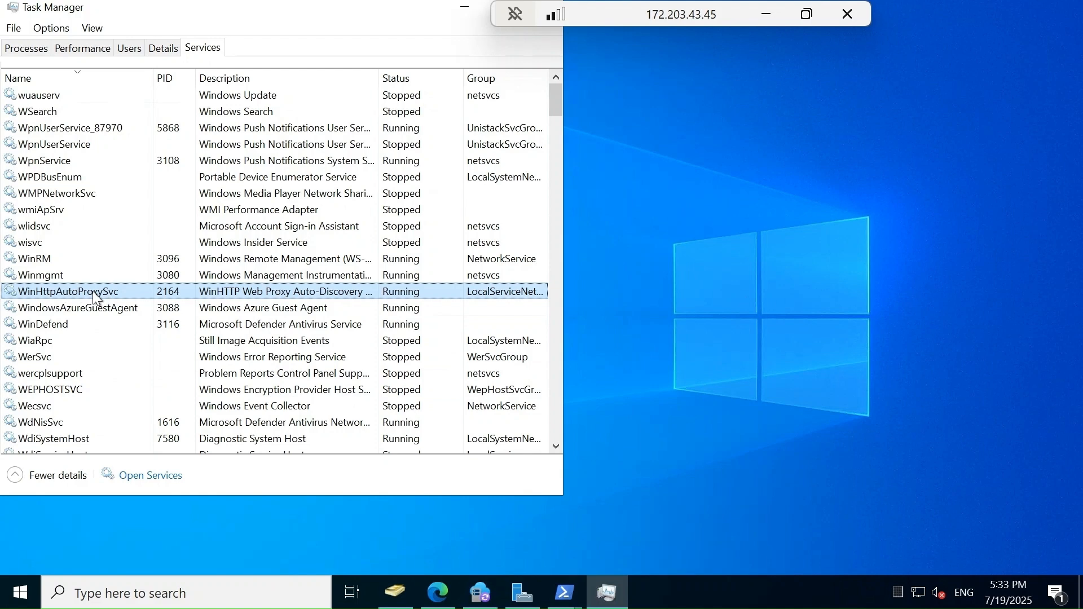
key("i")
key("p")
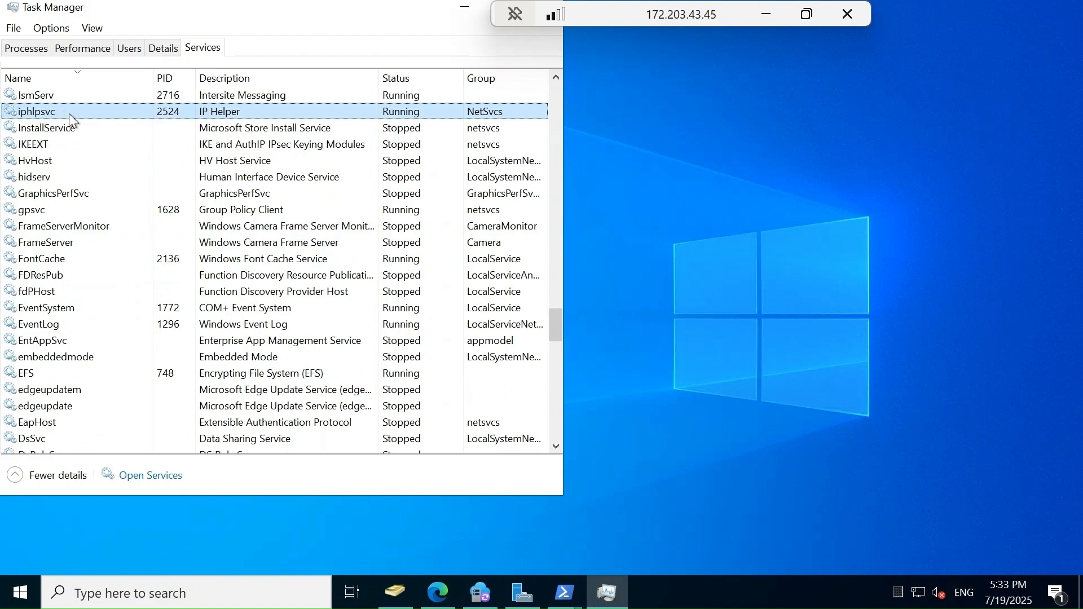
Minimize the remote session and read the documentation's prerequisite on disabling MFA for the Microsoft Entra app representing the storage account.
left_click(765, 13)
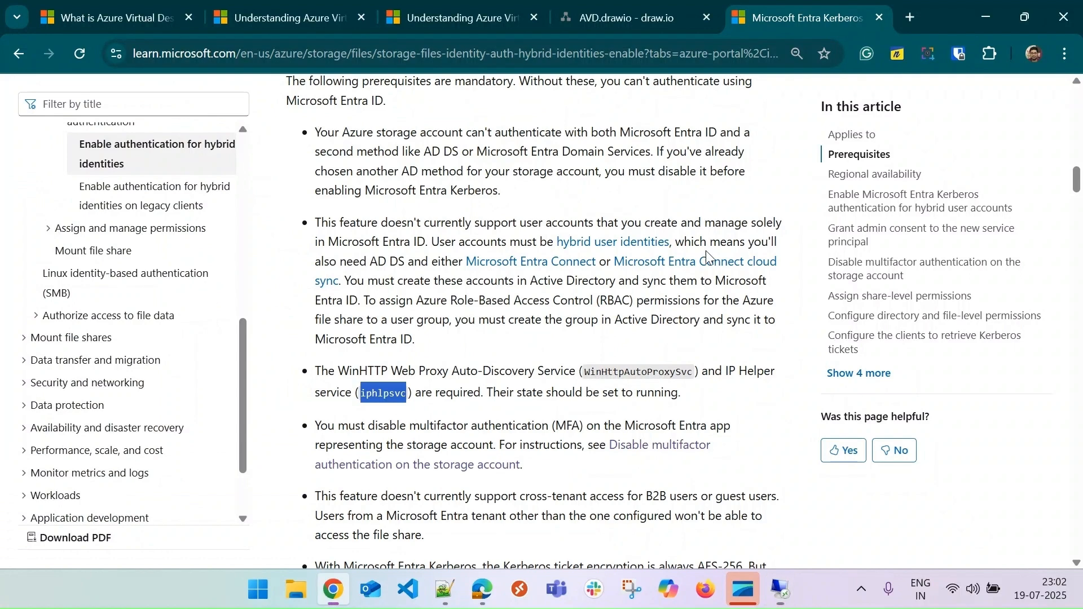
left_click(455, 399)
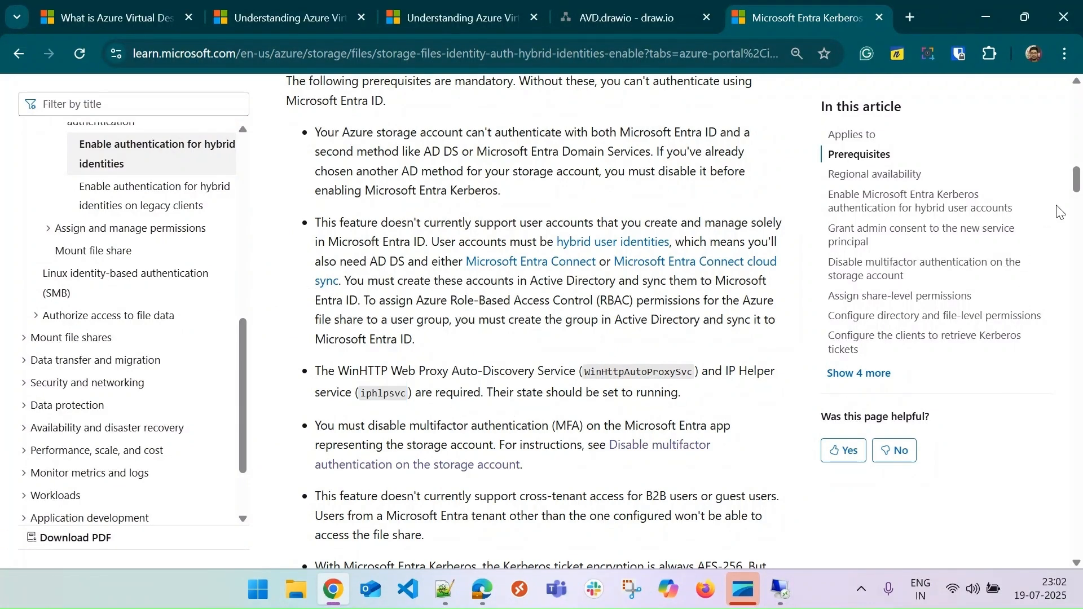
left_click_drag(1078, 184, 1078, 189)
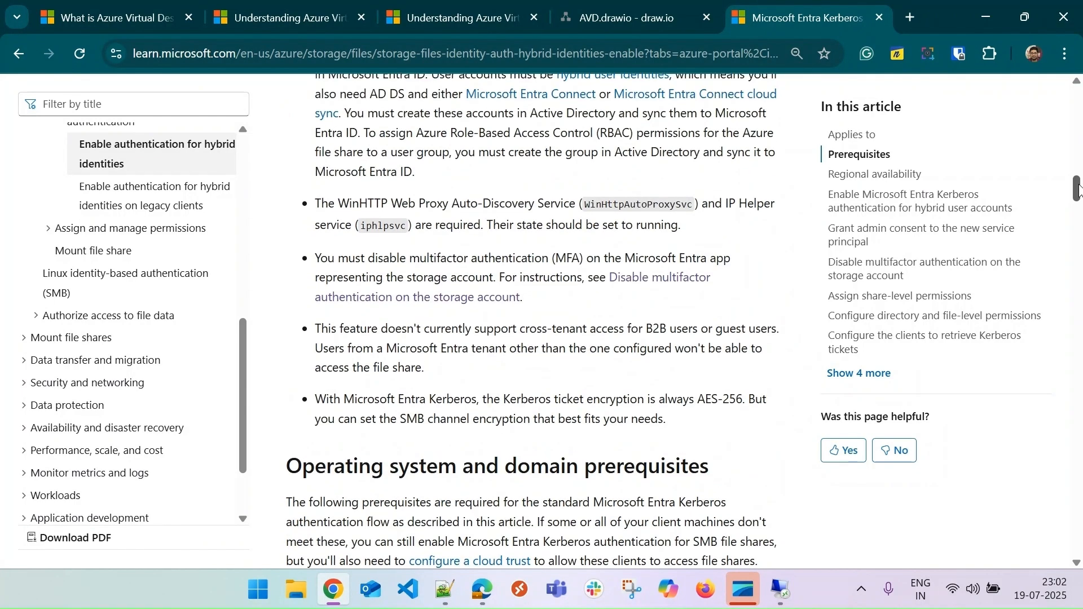
left_click_drag(318, 257, 499, 280)
left_click(498, 281)
Switch to the Azure portal in Edge, close Identity-based access and highlight sazavdn01.file.core.windows.net in the useravdprofile share URL.
left_click(481, 597)
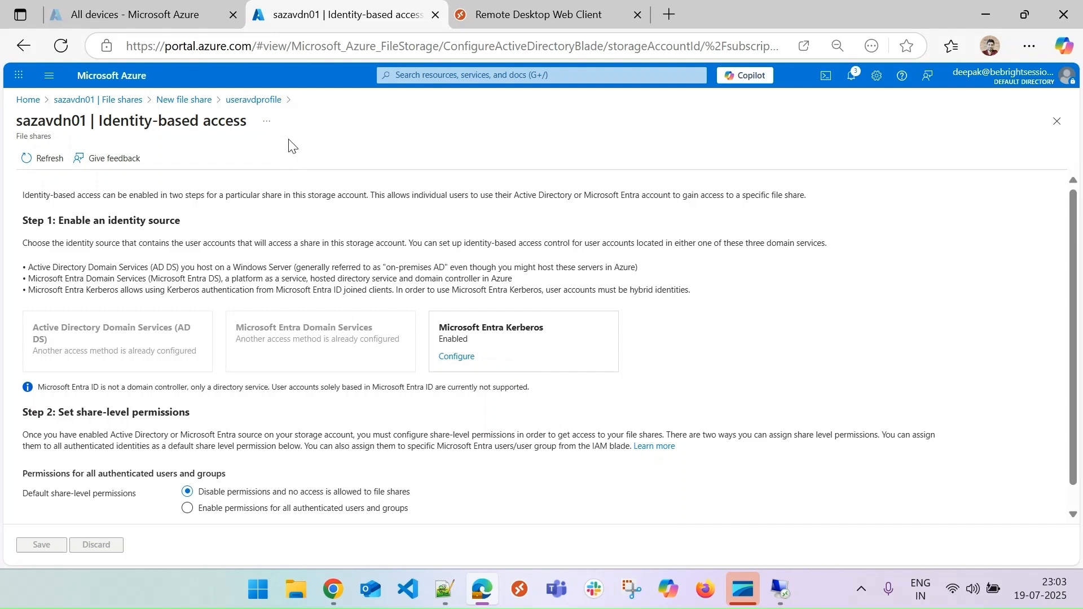
left_click(1057, 121)
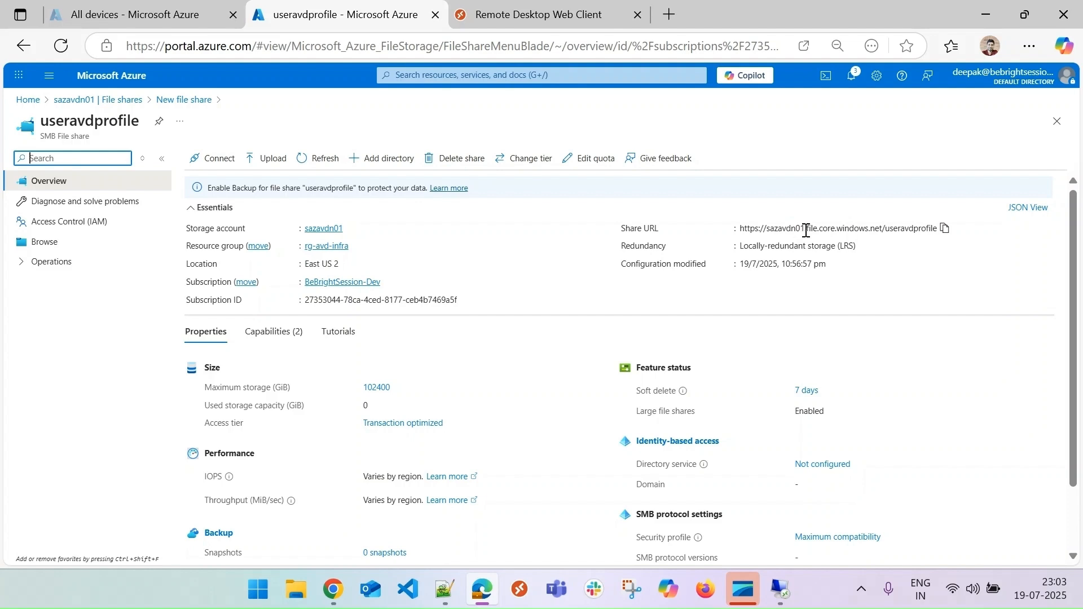
left_click_drag(770, 228, 885, 227)
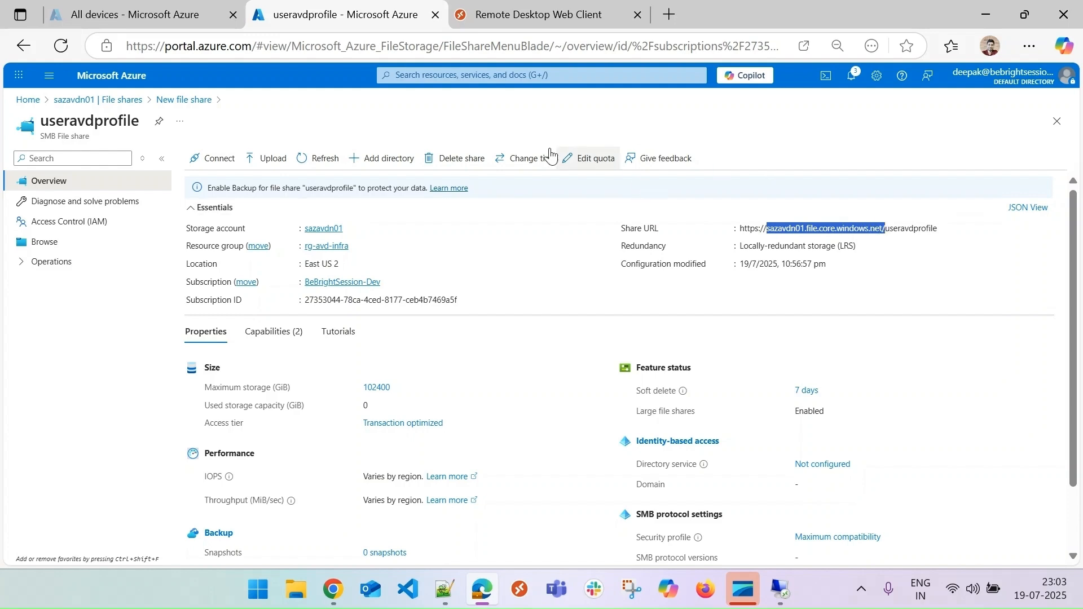
Open the App registrations of Microsoft Entra ID and list all applications to locate the sazavdn01 storage account app.
left_click(48, 75)
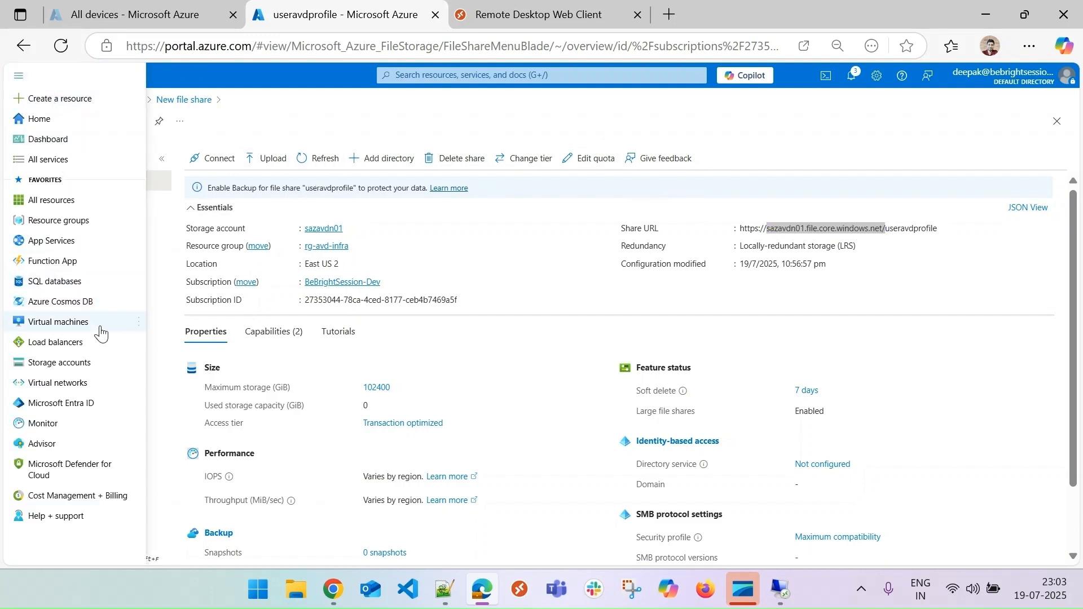
left_click(78, 404)
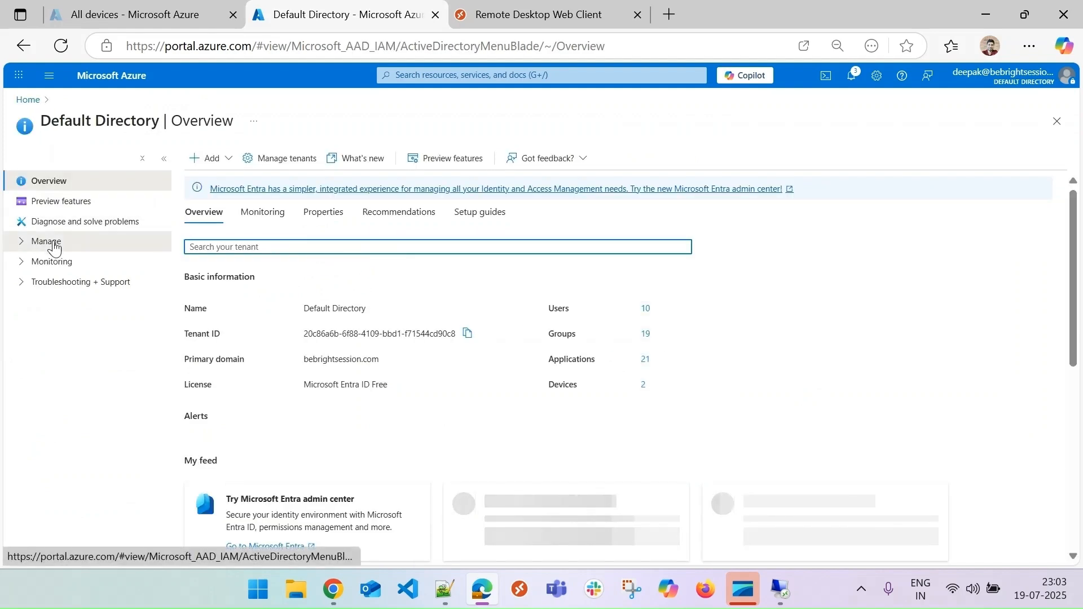
left_click(53, 243)
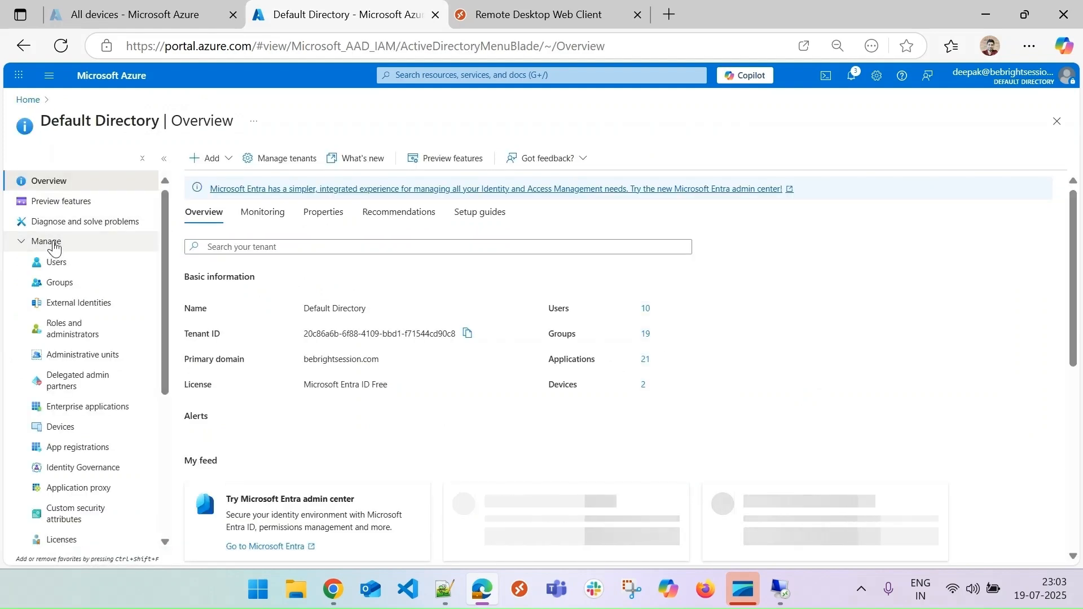
left_click(75, 449)
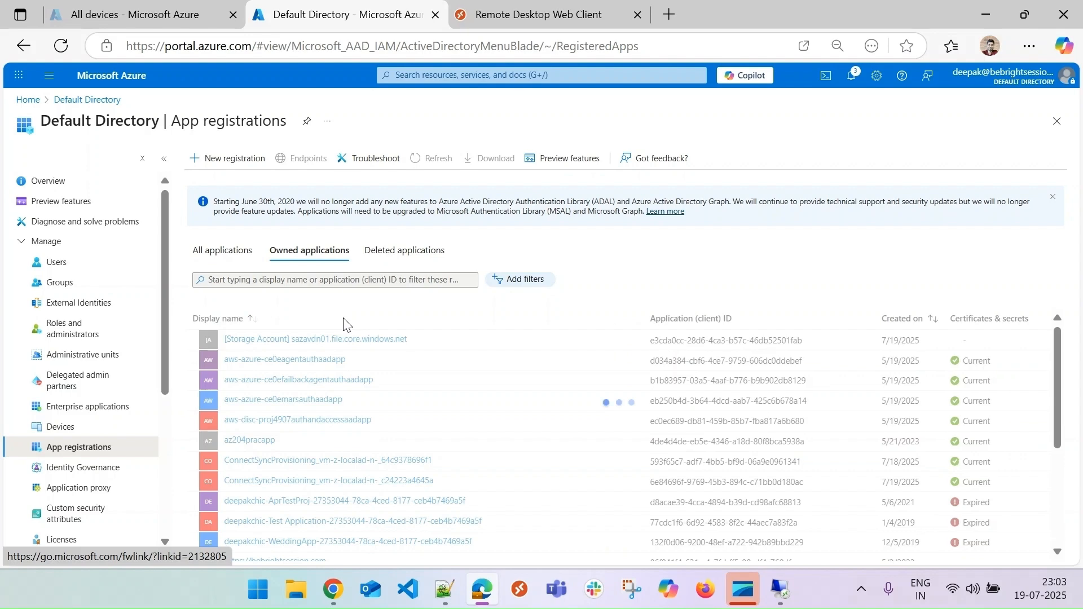
left_click(197, 256)
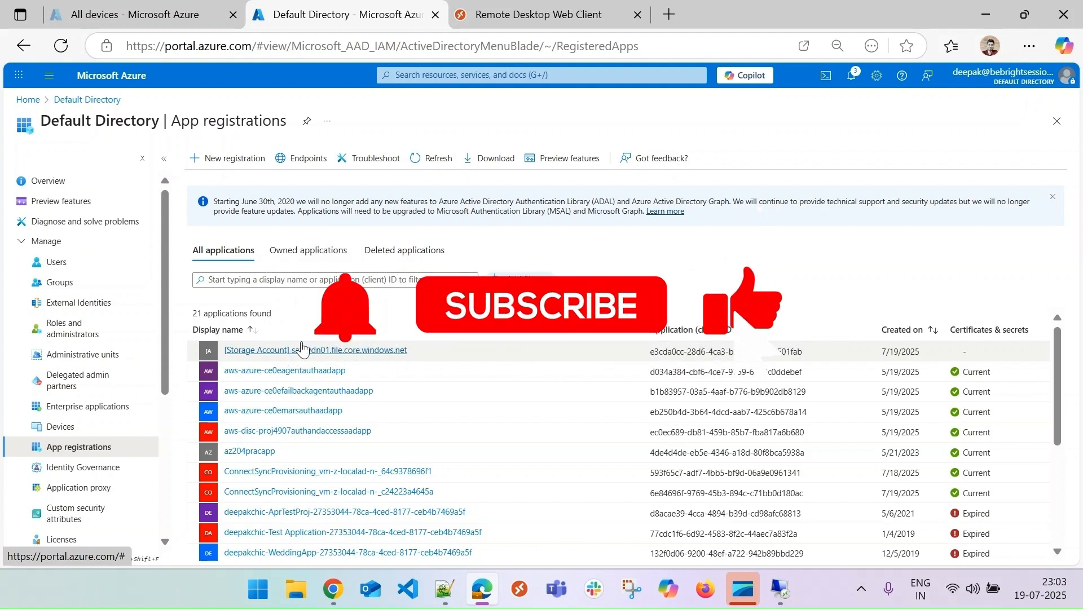
Go to the Microsoft Entra ID overview from the portal home page and check the tenant's license.
left_click(27, 99)
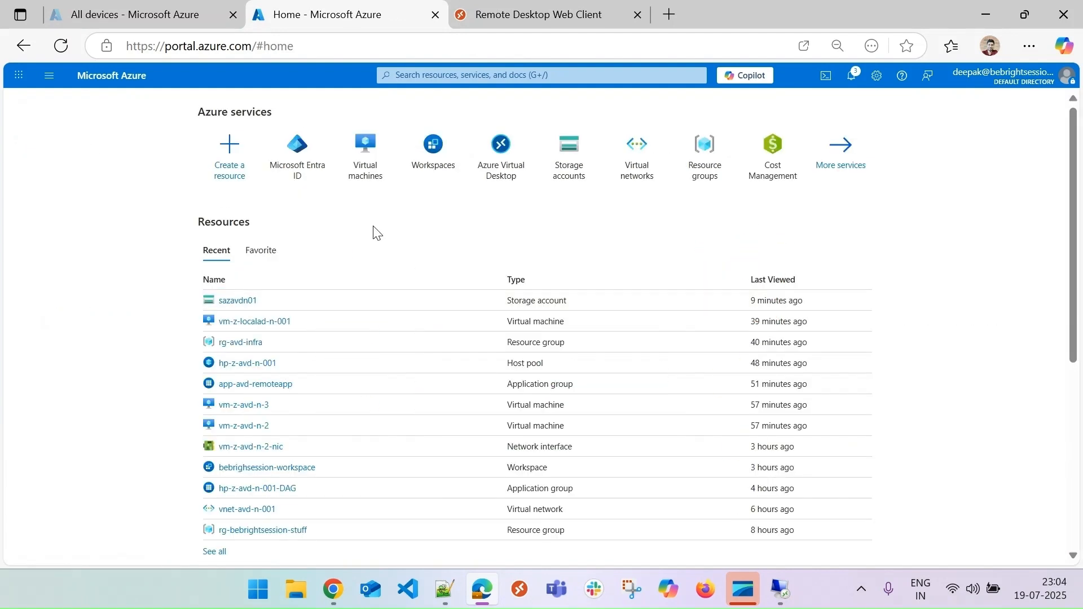
left_click(316, 179)
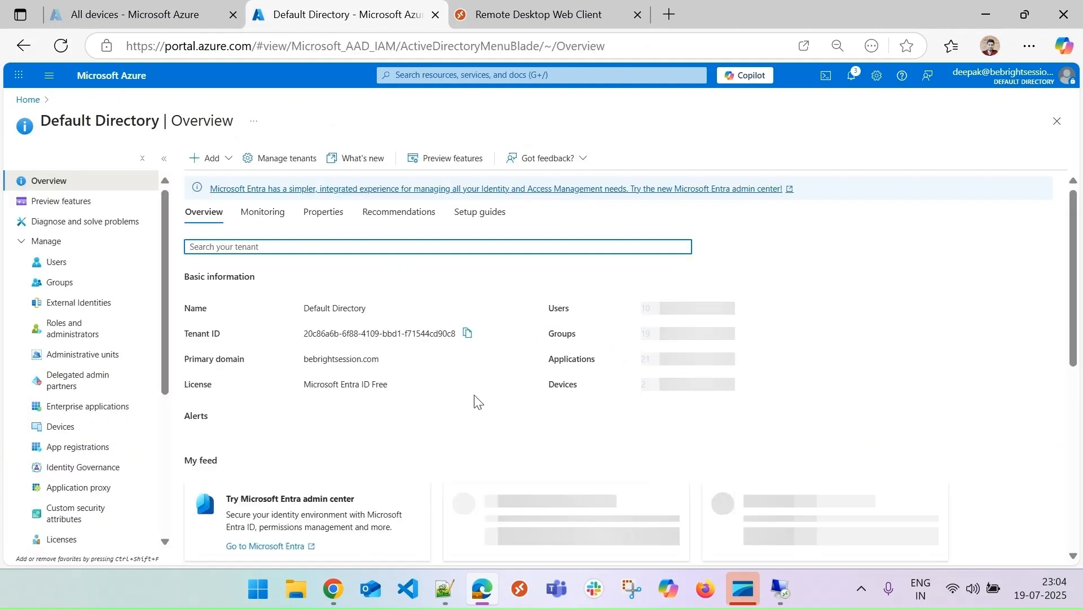
left_click_drag(310, 384, 401, 389)
left_click(404, 390)
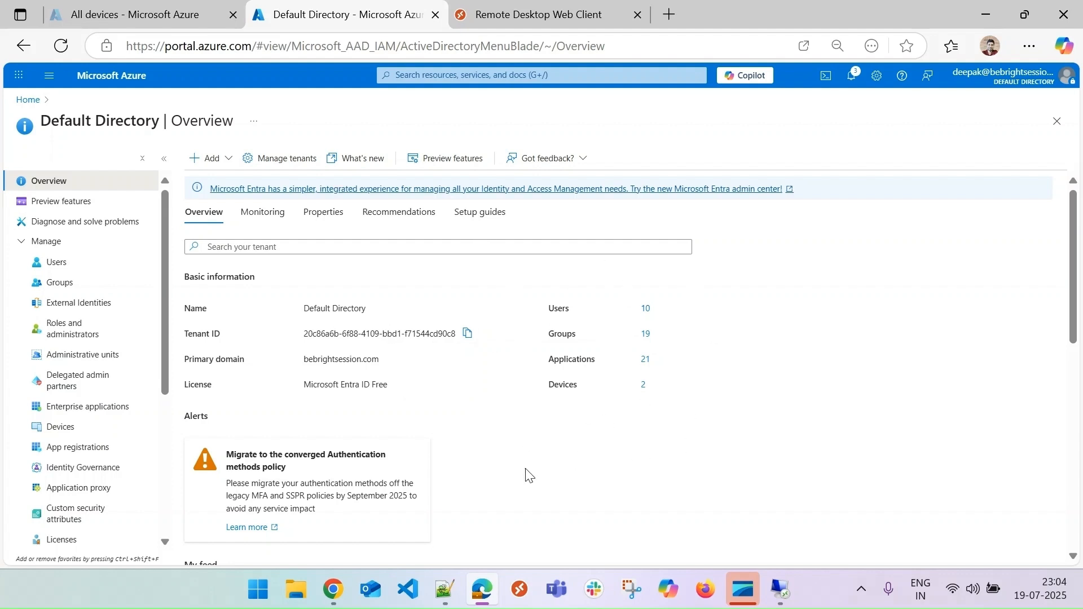
Switch to the Chrome documentation and read the prerequisite about cross-tenant access for B2B and guest users.
left_click(337, 588)
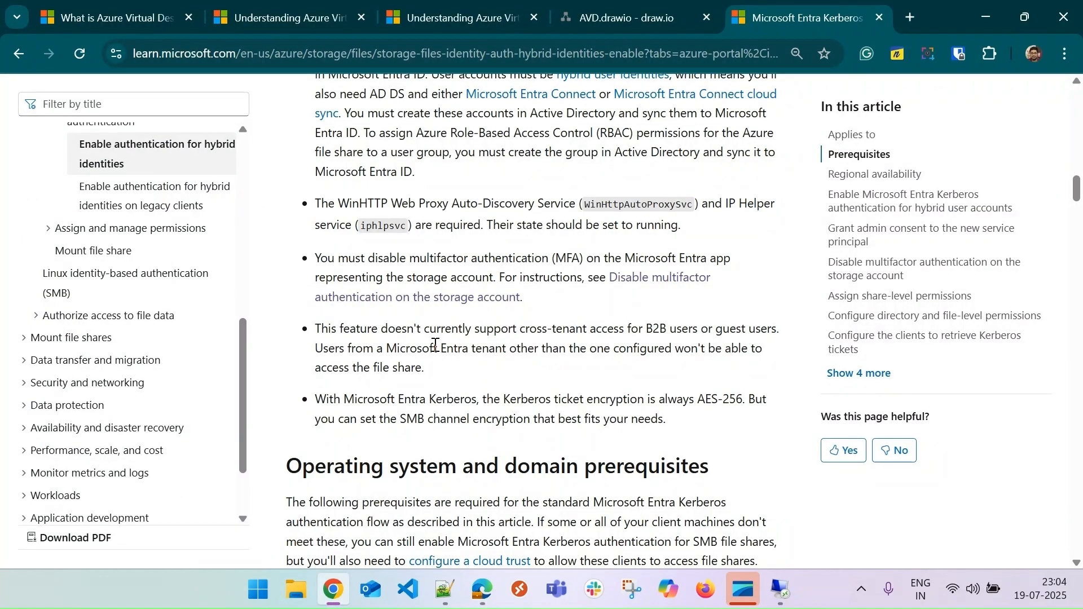
left_click_drag(542, 307, 453, 274)
left_click(415, 270)
left_click_drag(317, 333, 445, 382)
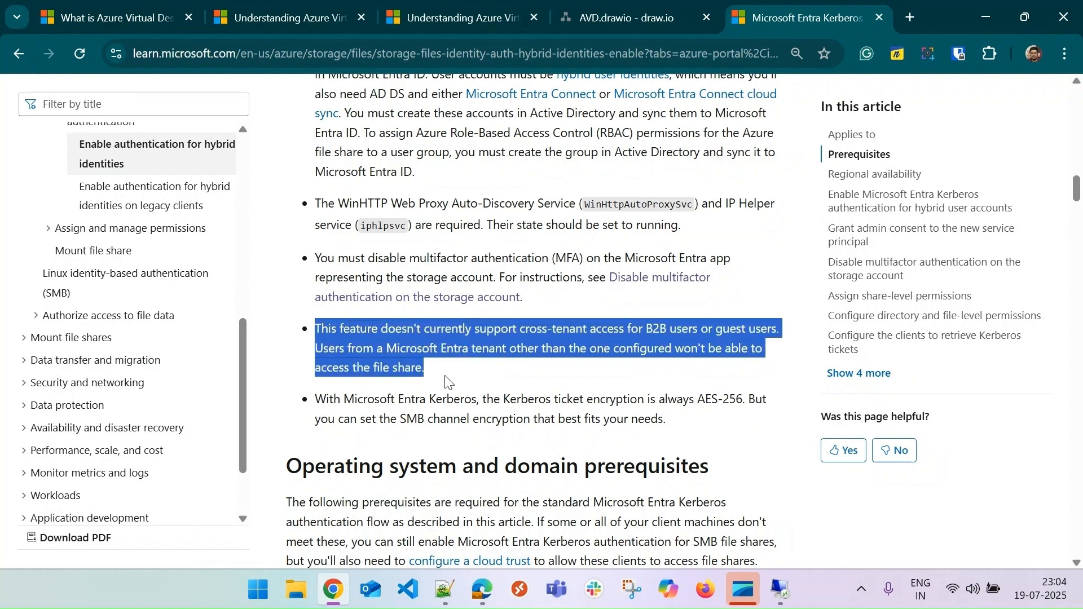
left_click(446, 381)
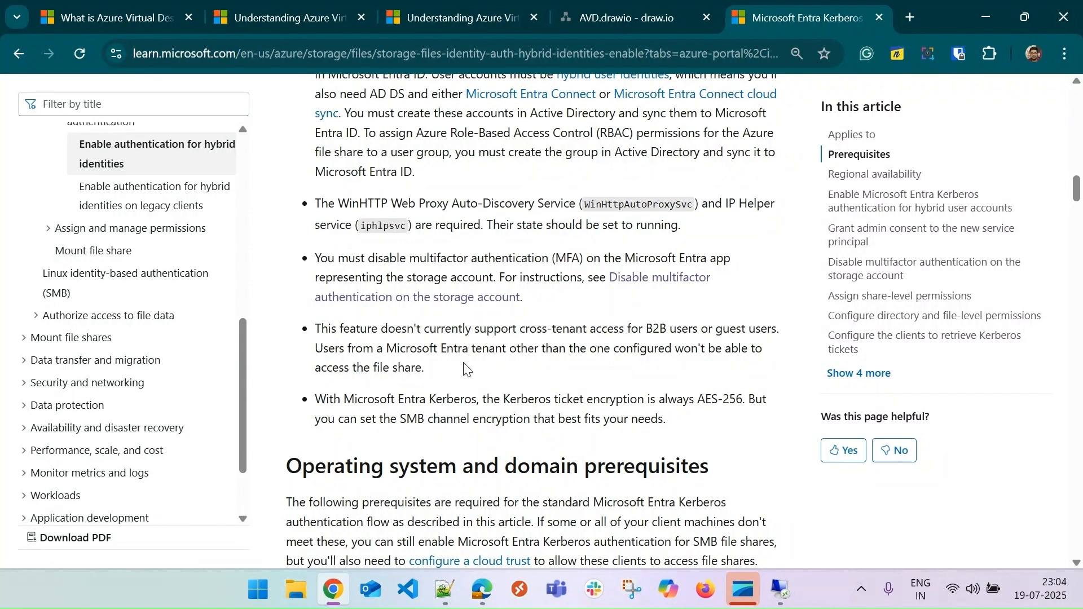
Read the prerequisite on AES-256 Kerberos ticket encryption and SMB channel encryption, highlighting its text.
left_click_drag(318, 401, 712, 438)
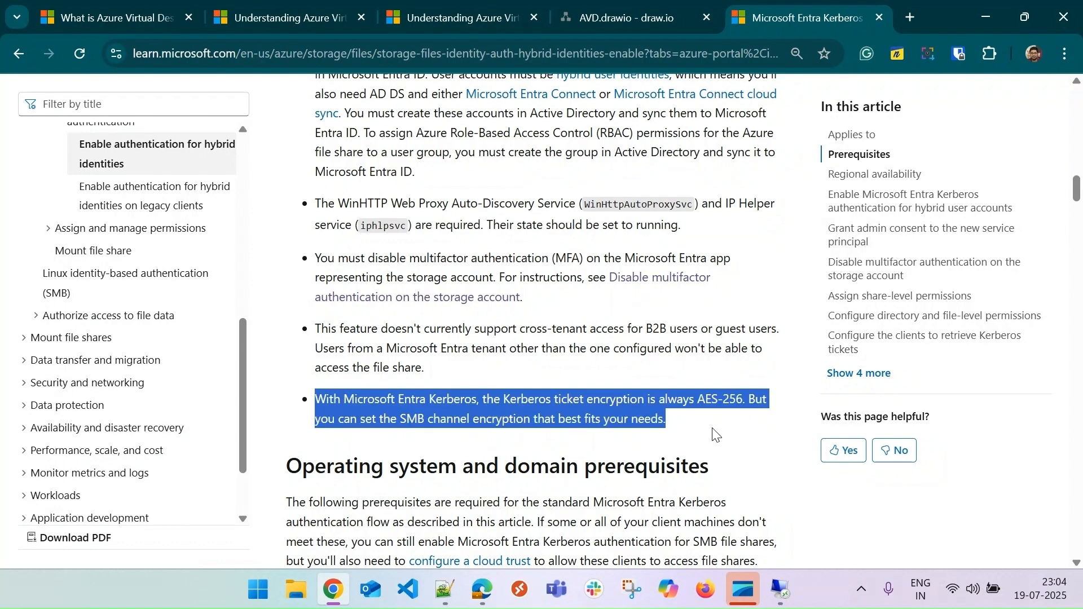
left_click(702, 430)
left_click_drag(322, 339, 708, 426)
left_click(708, 425)
Review the operating system and domain prerequisites, highlighting Windows 11 Enterprise, and read the client join requirements.
left_click_drag(1078, 190, 1081, 205)
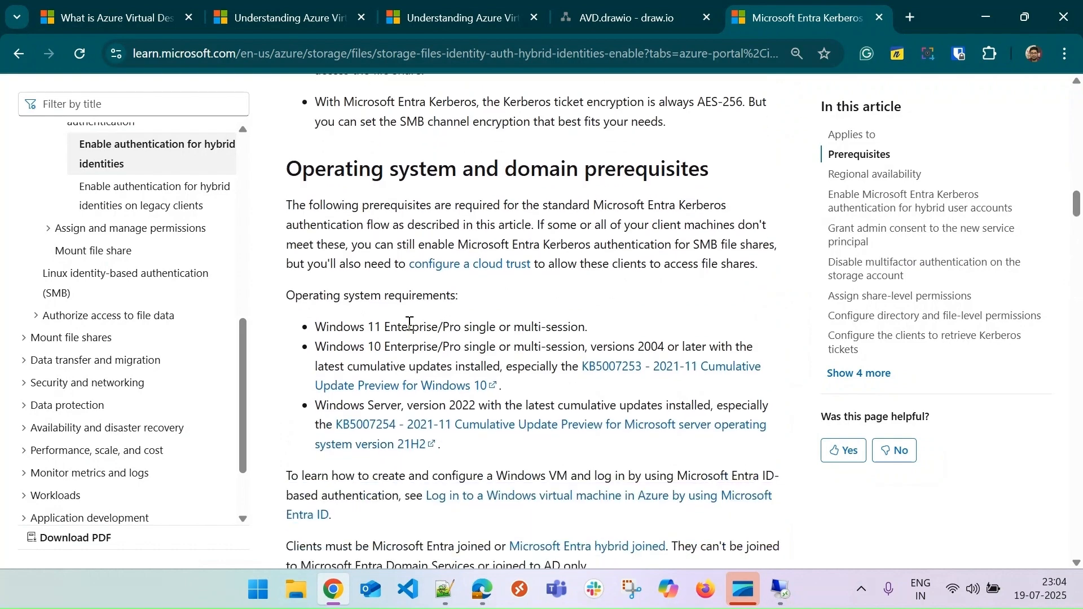
left_click_drag(318, 329, 439, 332)
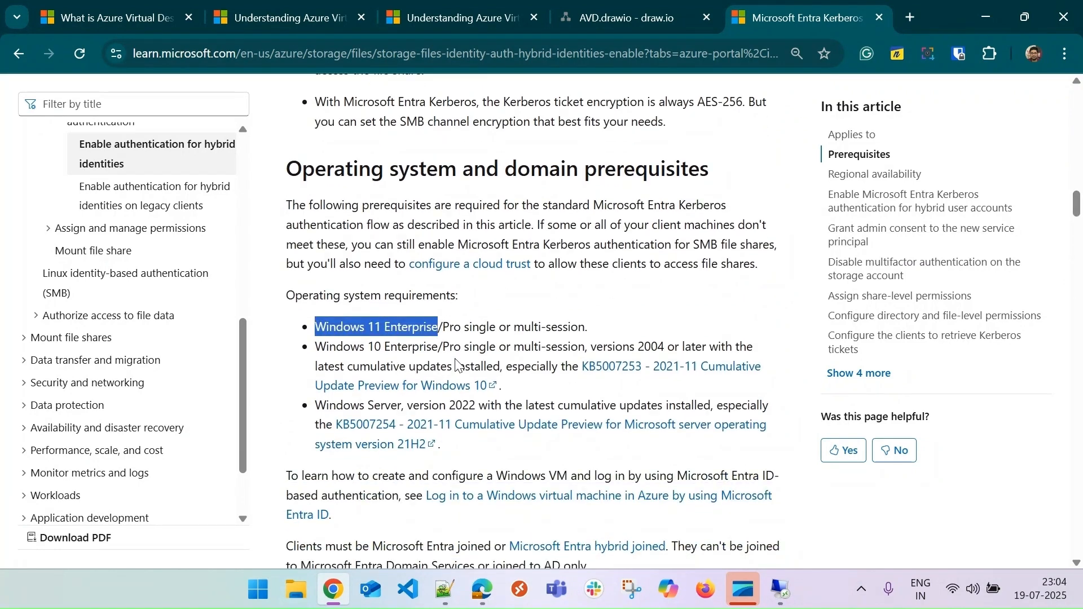
key("F5")
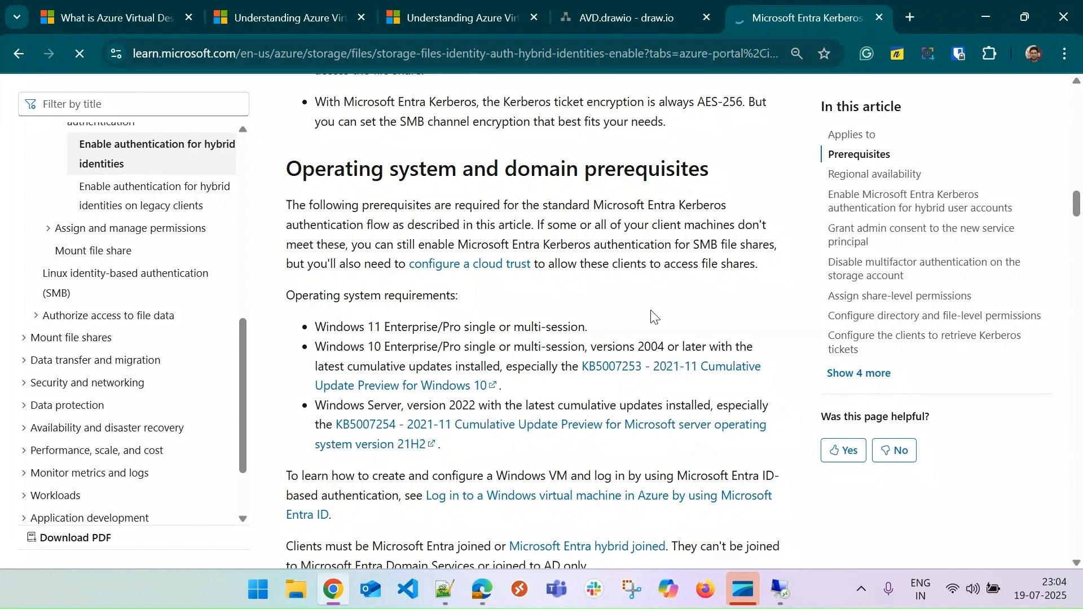
scroll(383, 316, "down", 4)
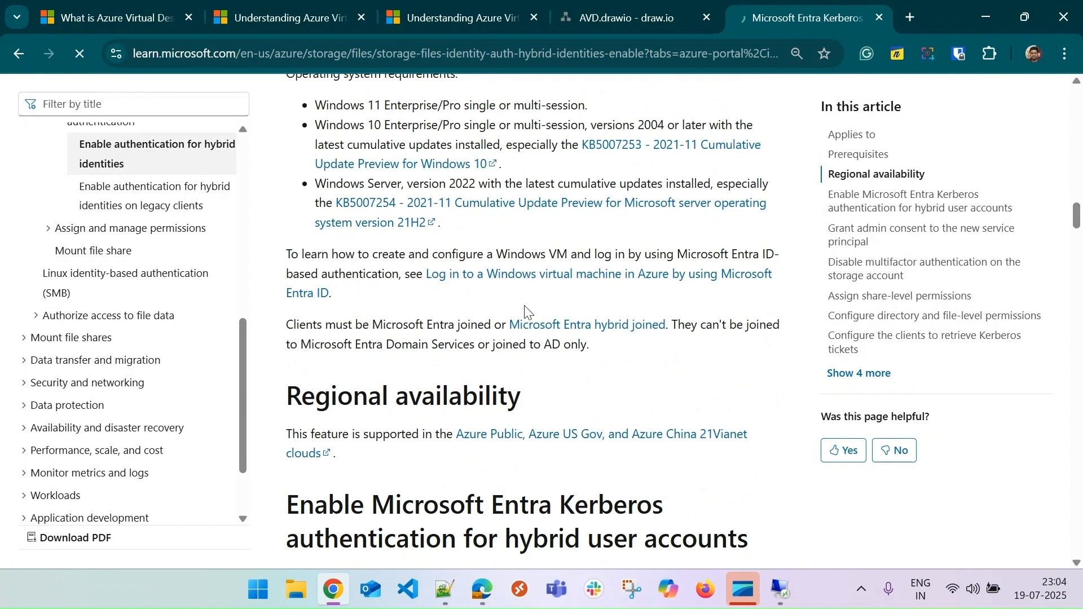
left_click(18, 53)
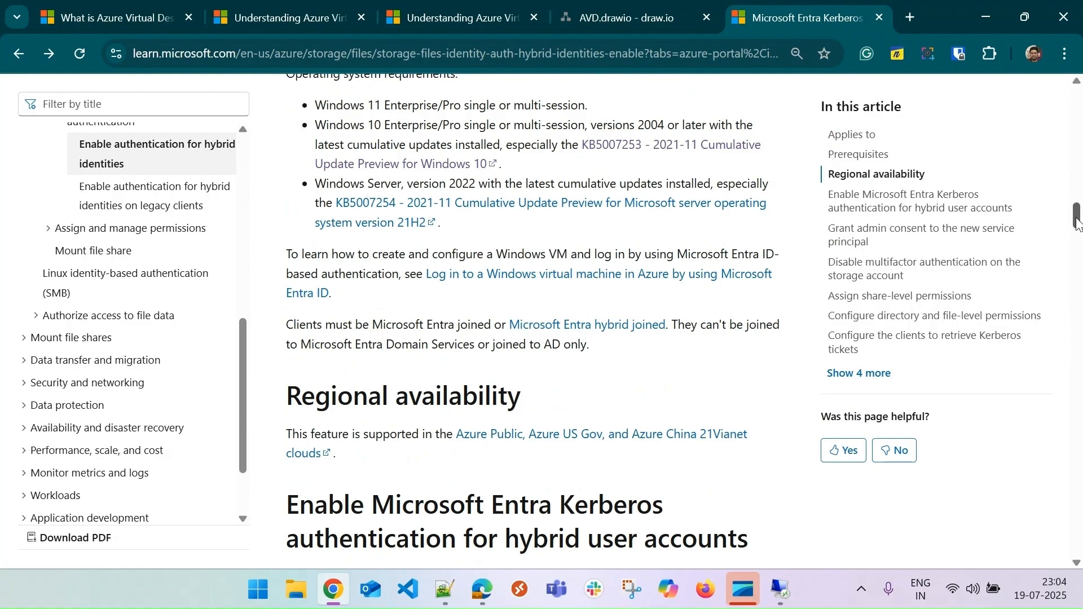
Return to the FSLogix hybrid profile article and review its storage account, file share and directory-level permission instructions.
left_click_drag(1077, 222, 1056, 244)
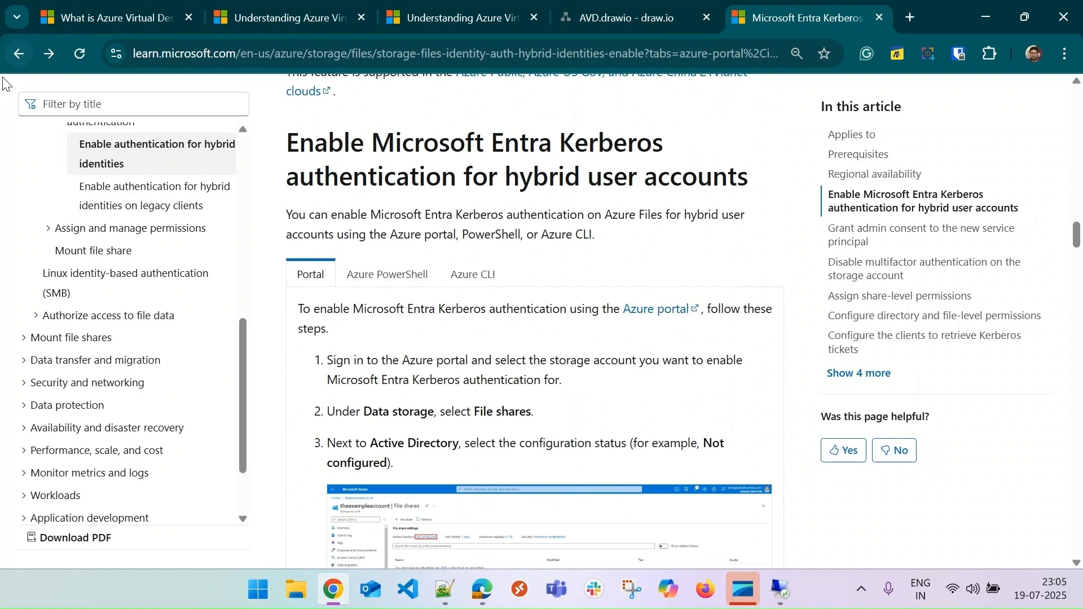
left_click(25, 52)
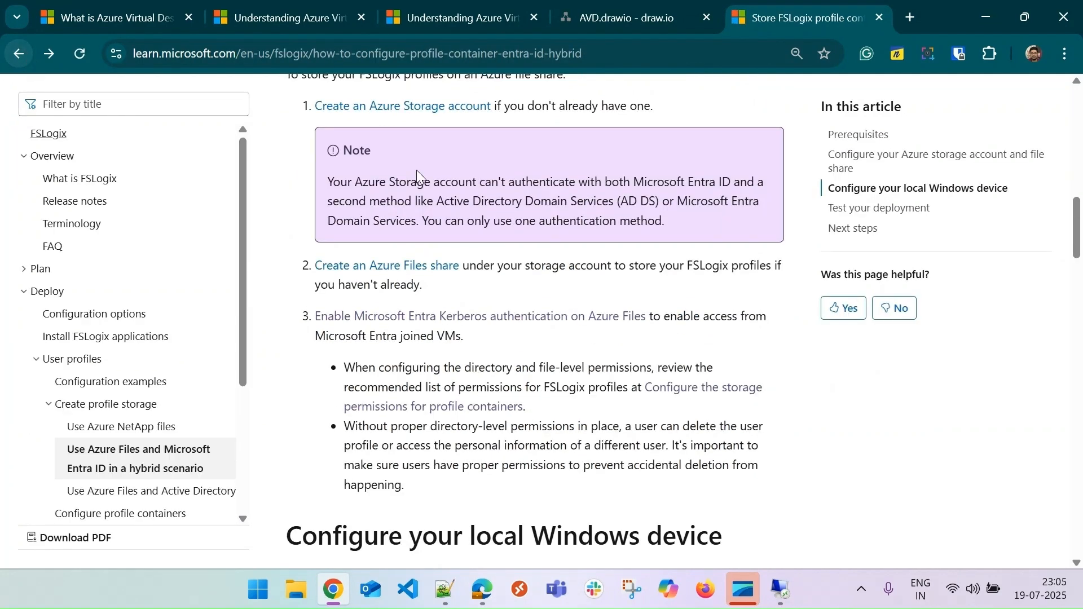
mouse_move(1076, 226)
left_mouse_down()
mouse_move(1078, 141)
mouse_move(1082, 215)
left_mouse_up()
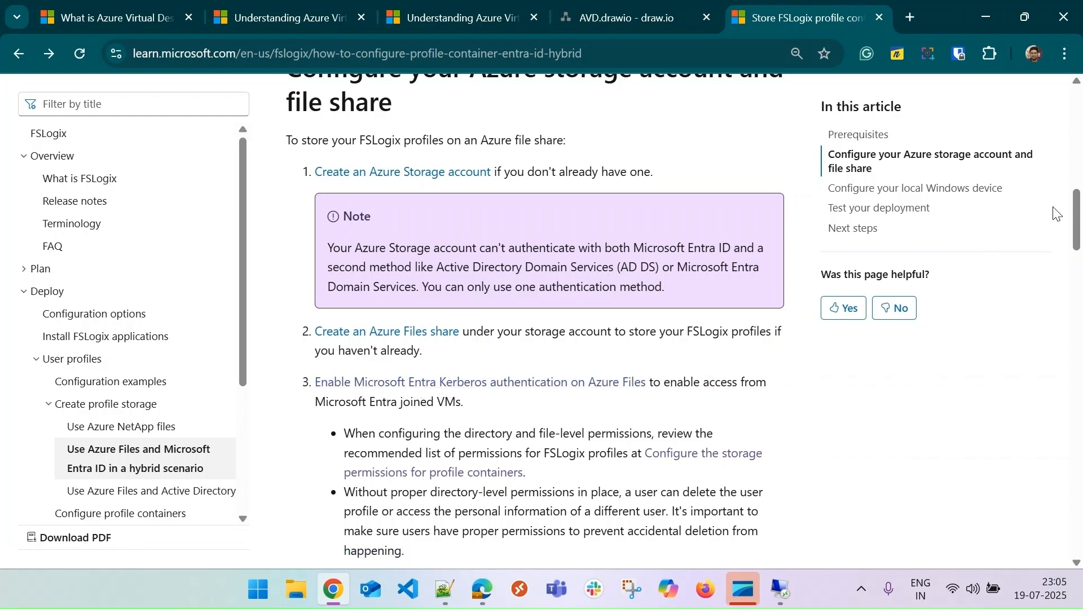
scroll(549, 378, "down", 3)
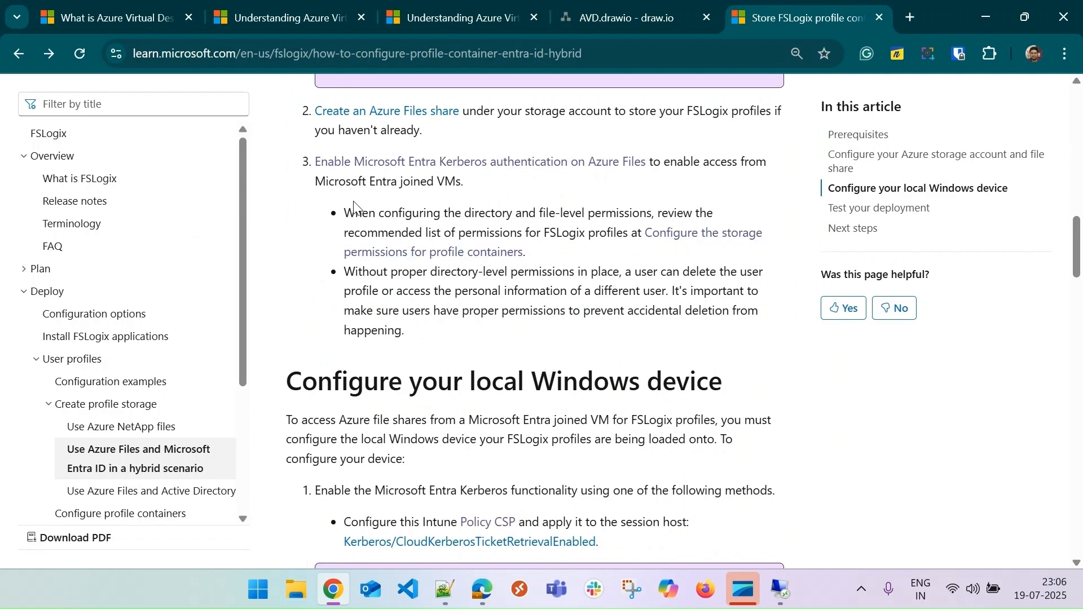
Open the linked article on storage permissions for profile containers and read its Azure Files section, highlighting Storage File Data SMB Share Contributor.
left_click_drag(346, 215, 629, 227)
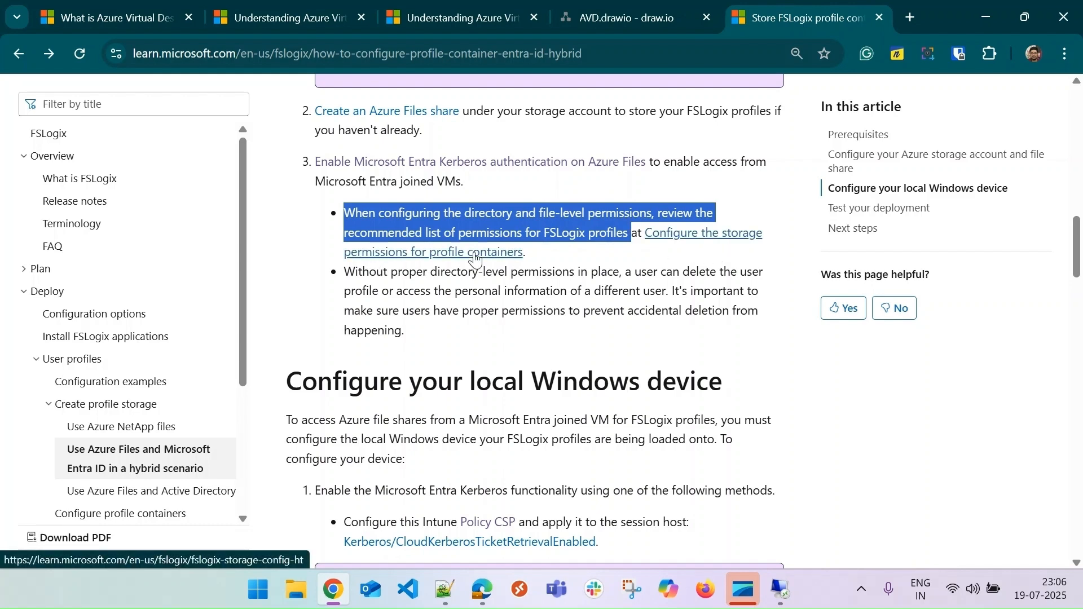
left_click(659, 250)
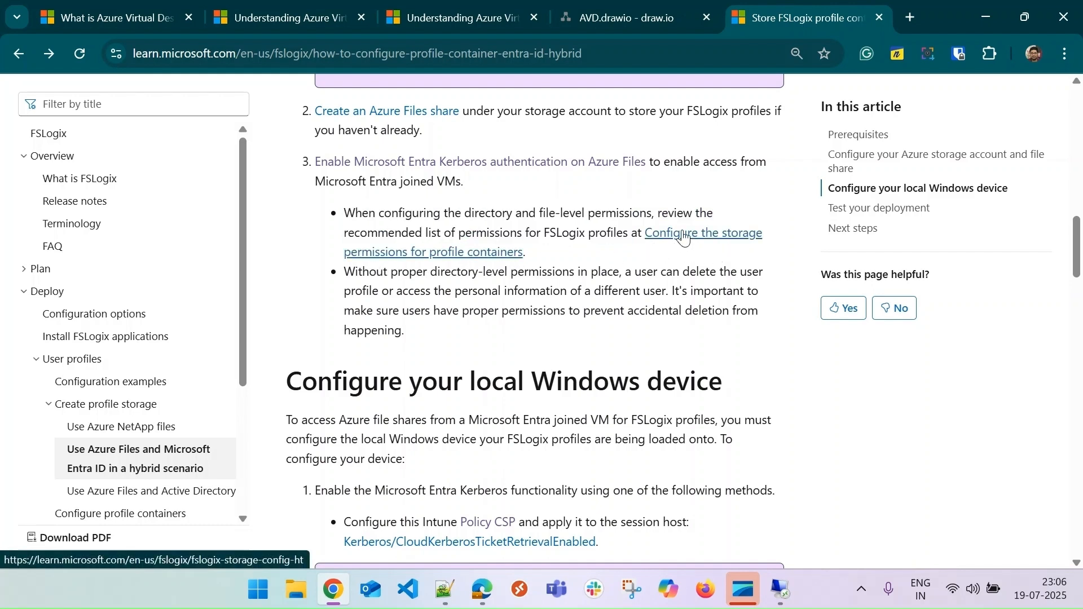
left_click(684, 237)
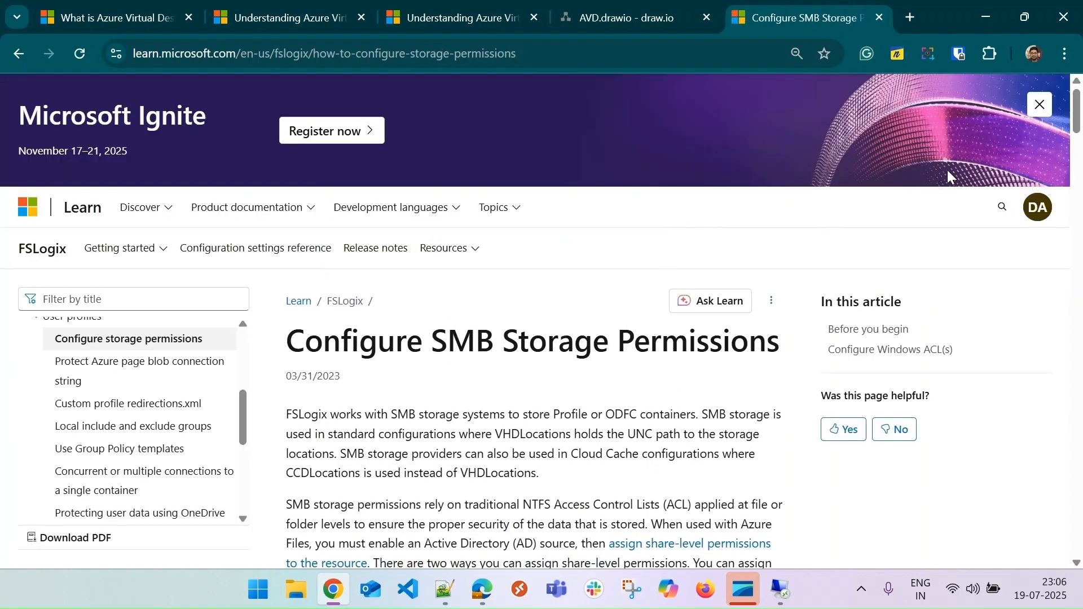
scroll(1078, 112, "down", 7)
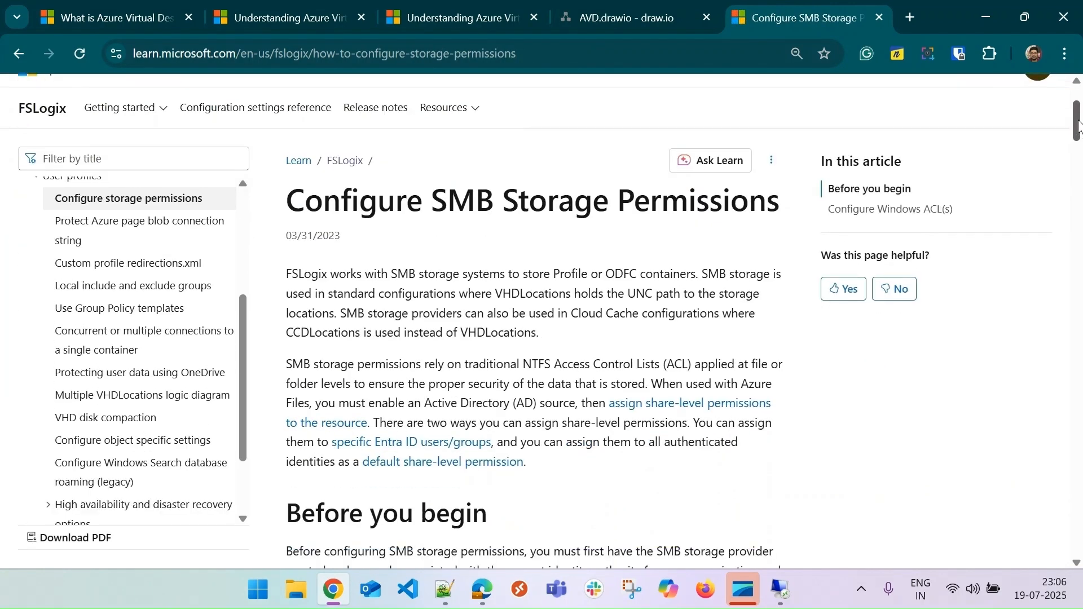
scroll(502, 141, "down", 5)
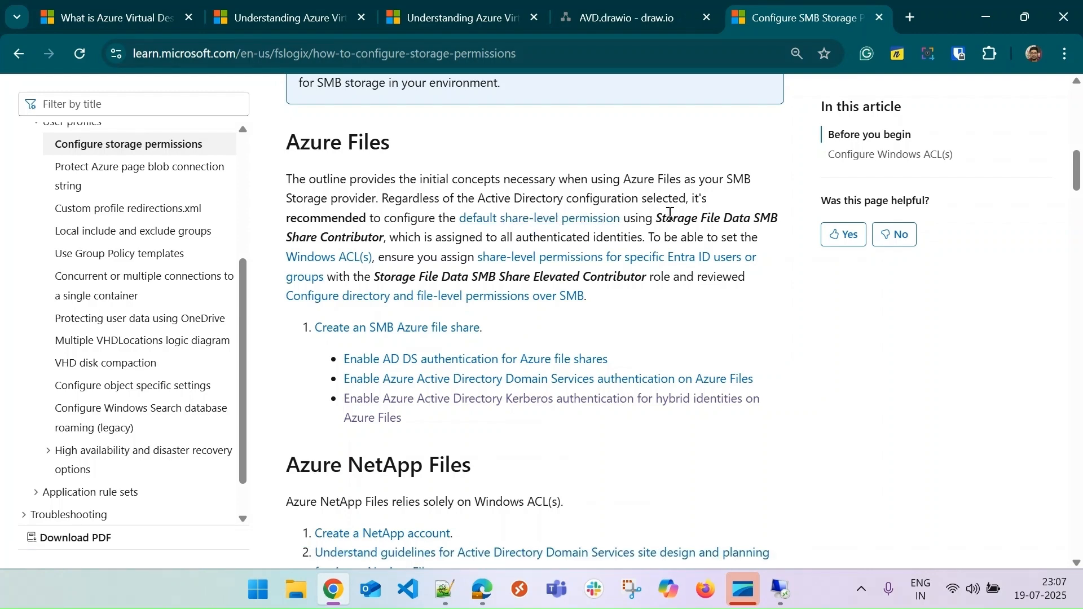
left_click_drag(657, 217, 382, 242)
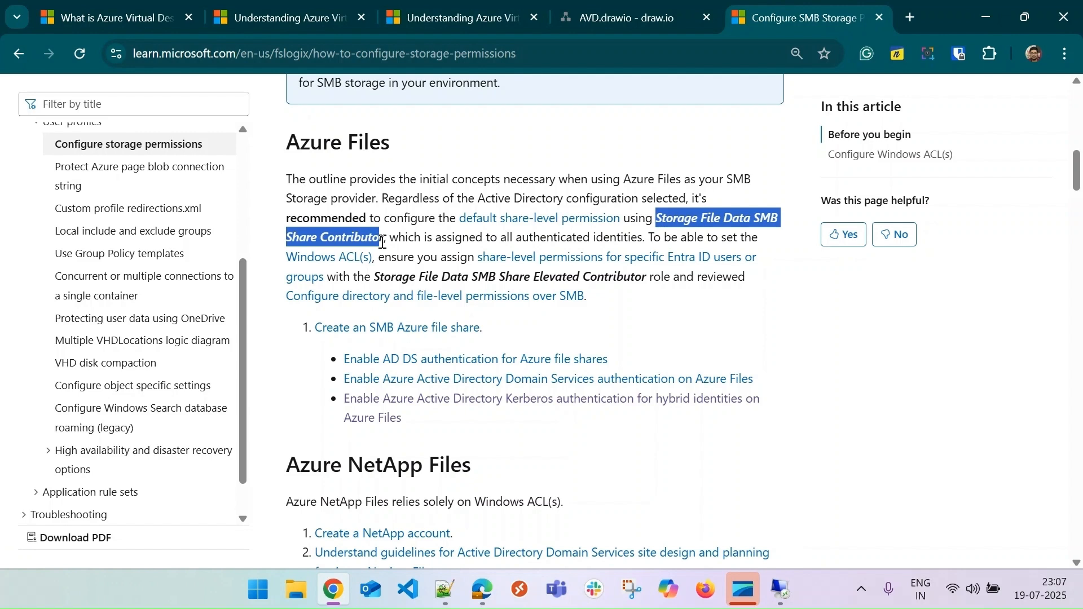
Switch to the Azure portal in Edge and open the identity-based access settings from the useravdprofile file share in storage account sazavdn01.
left_click(481, 589)
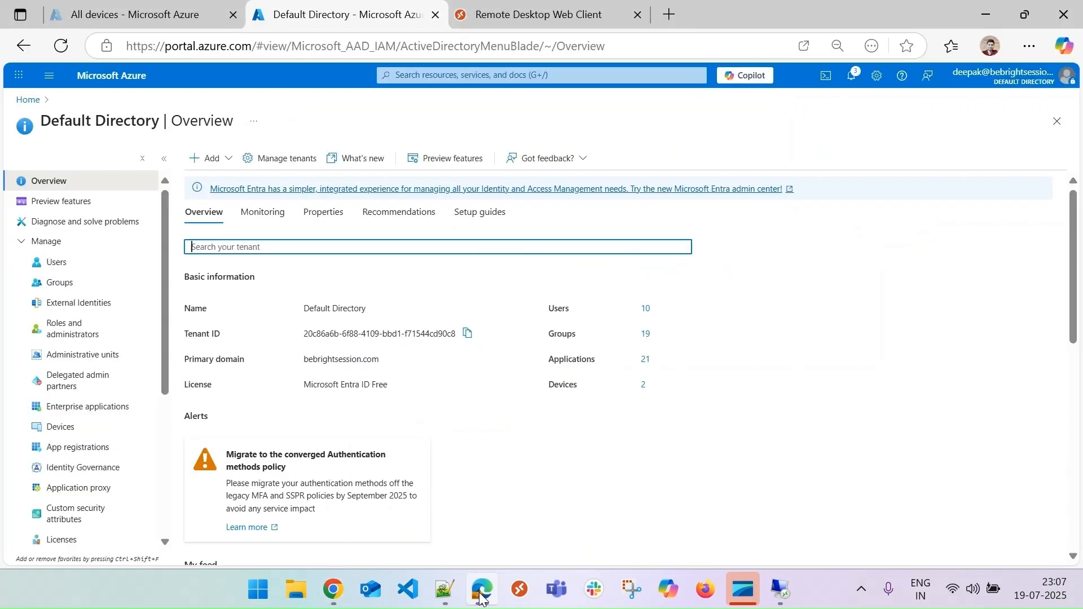
left_click(31, 100)
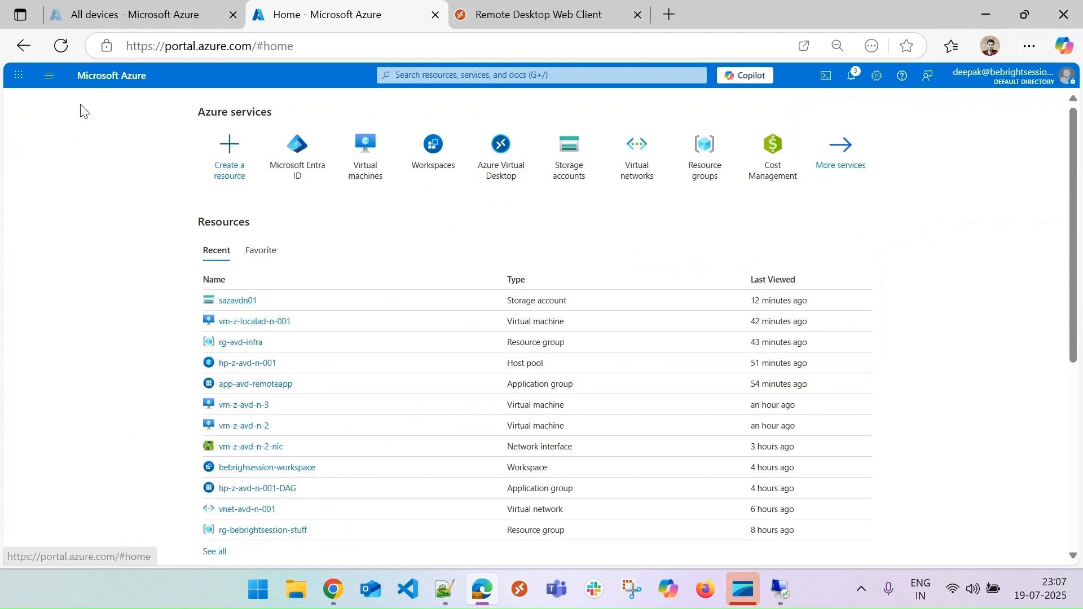
left_click(235, 301)
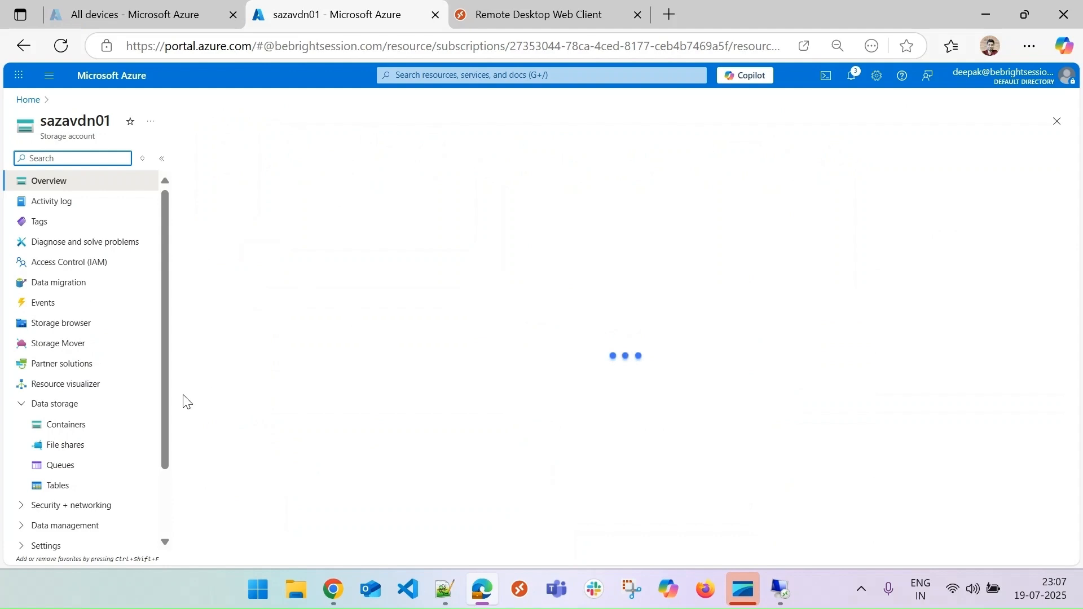
left_click(58, 446)
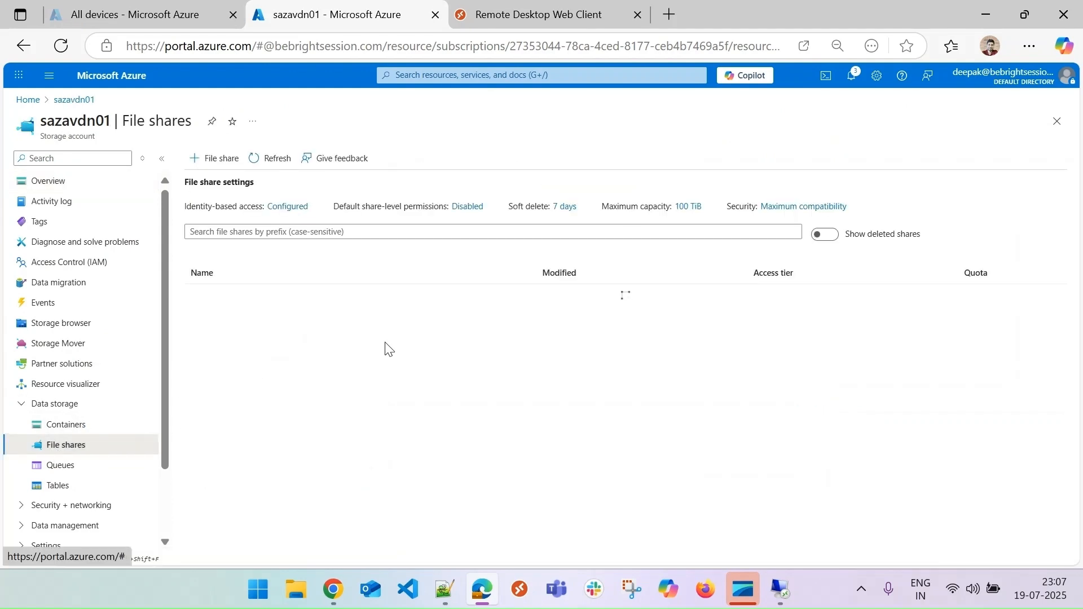
left_click(249, 300)
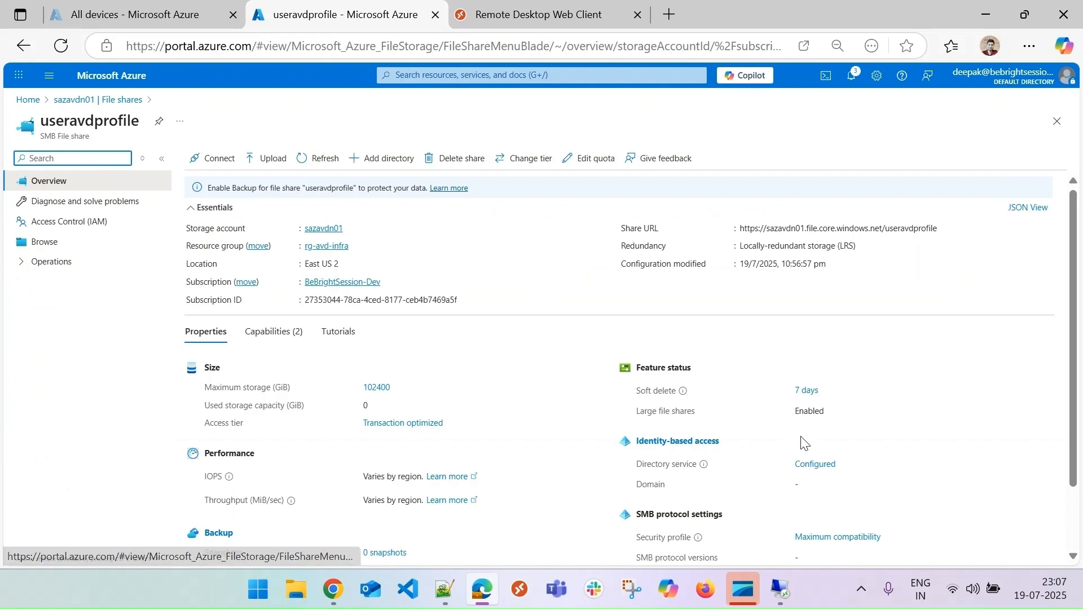
left_click(820, 467)
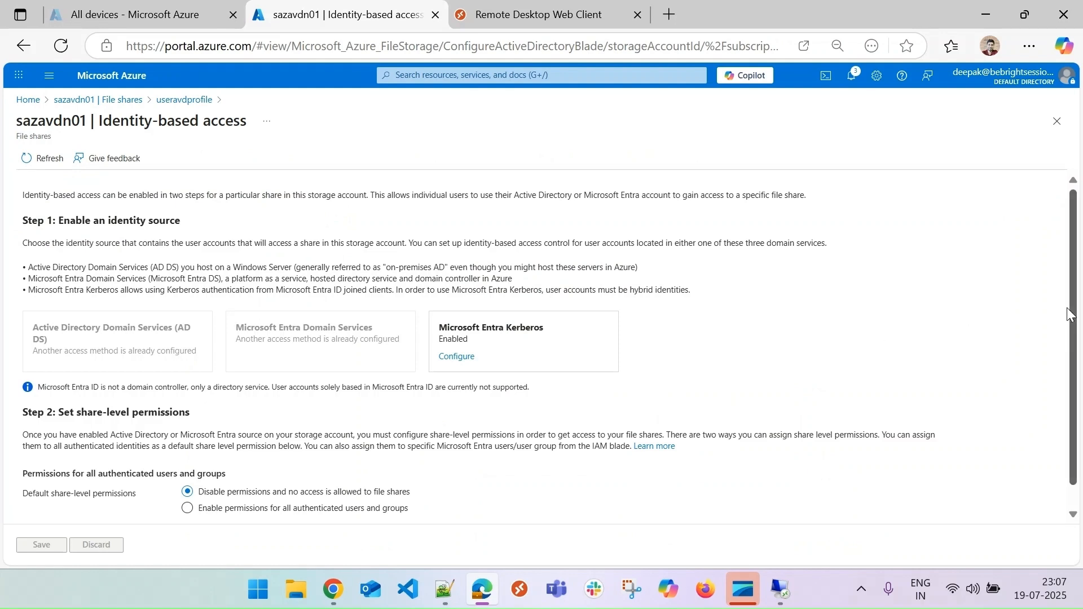
Enable default share-level permissions for all authenticated users and groups with the Storage File Data SMB Share Contributor role, and save.
scroll(268, 401, "down", 1)
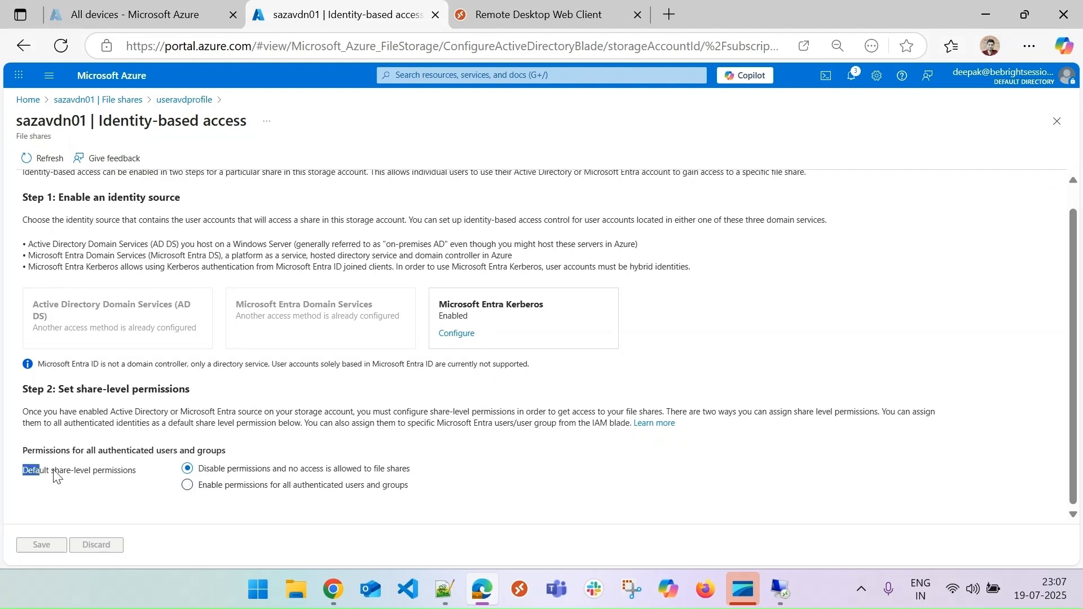
left_click_drag(24, 471, 148, 477)
left_click(188, 486)
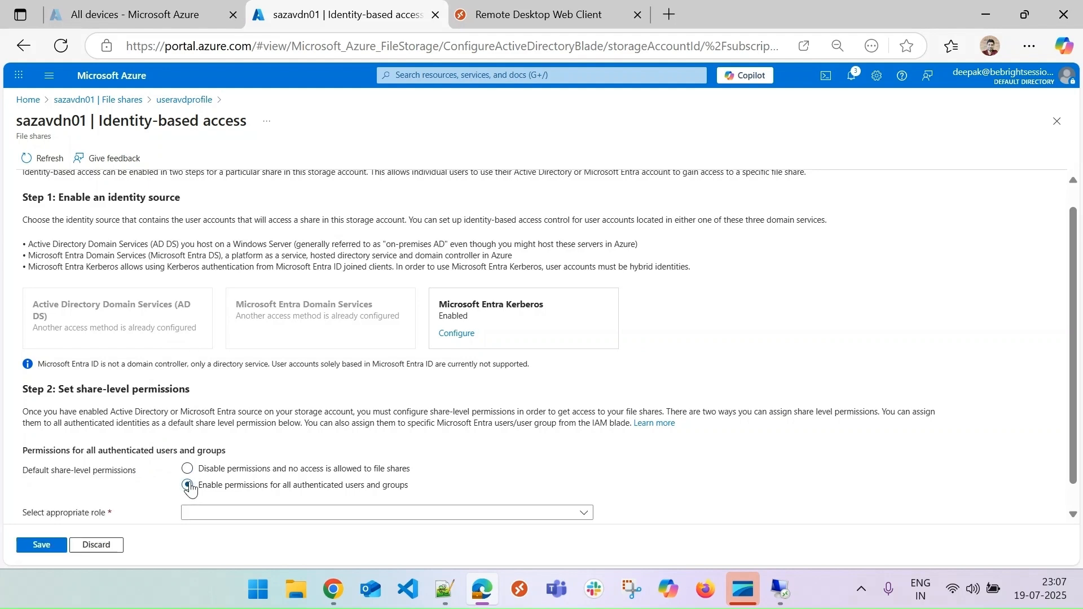
left_click(253, 513)
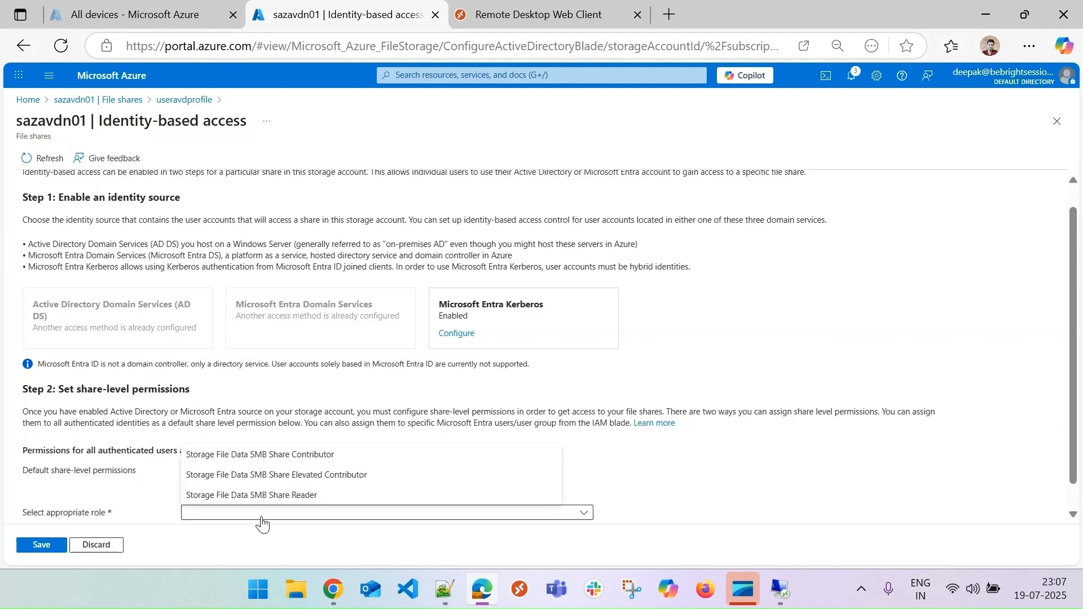
left_click(298, 454)
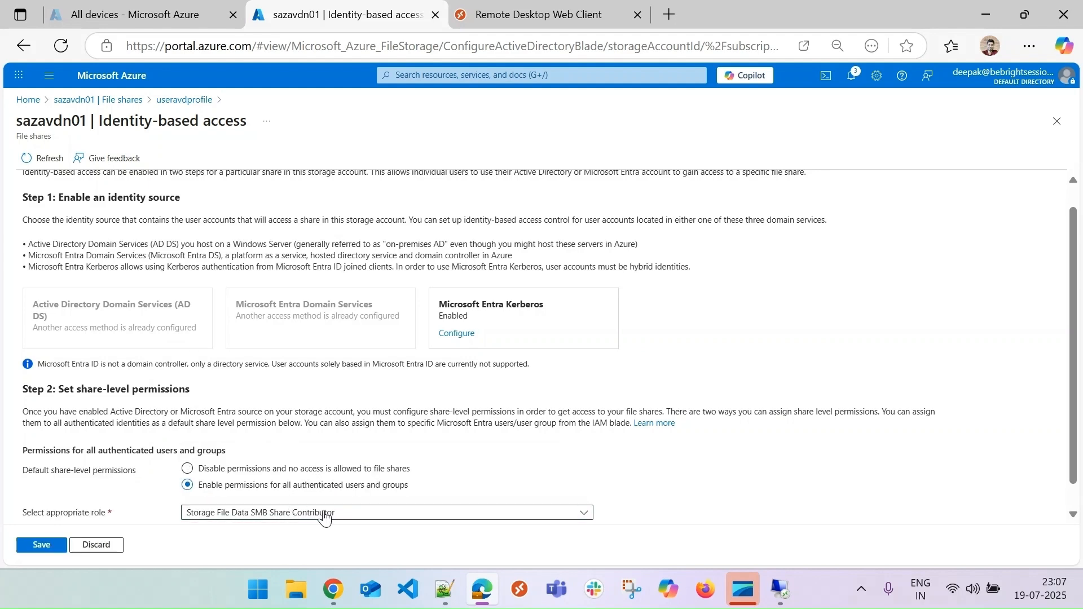
left_click(43, 544)
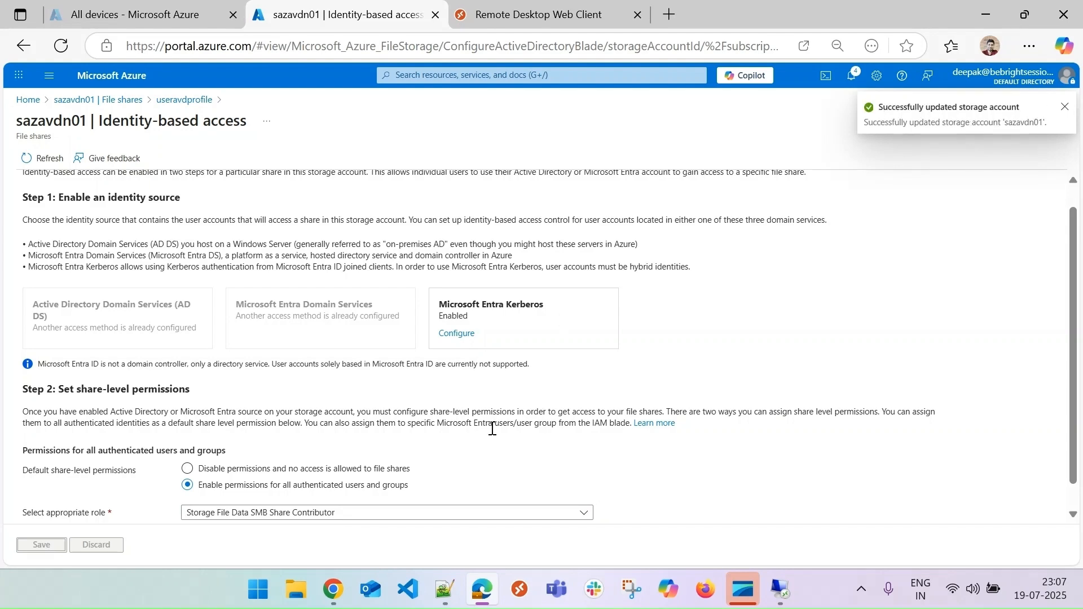
Return to the Chrome documentation and read the Windows ACL role requirement, highlighting Storage File Data SMB Share Elevated Contributor.
left_click(334, 589)
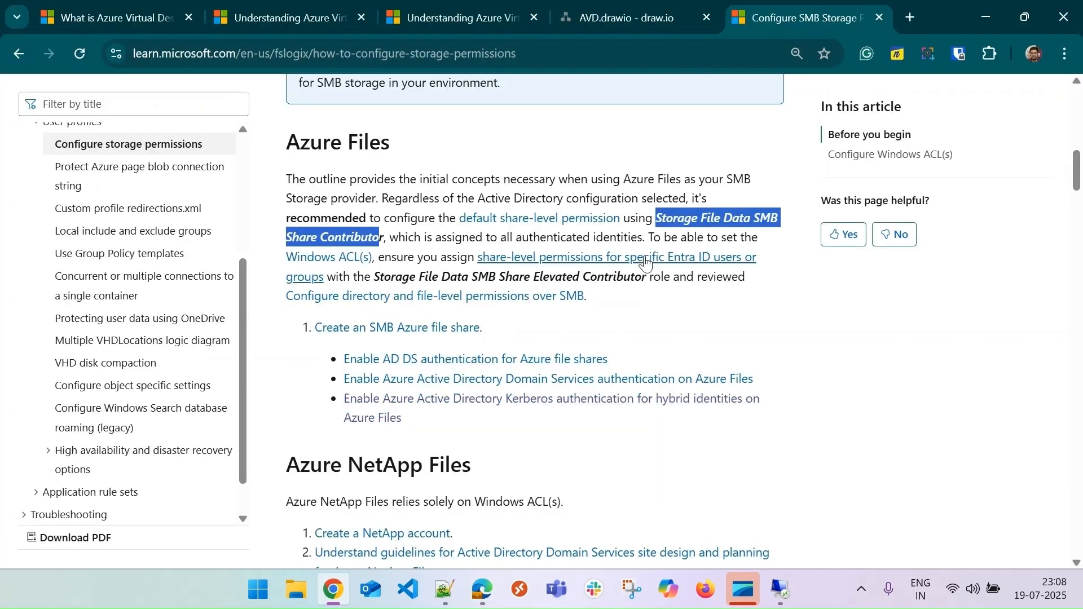
left_click(480, 238)
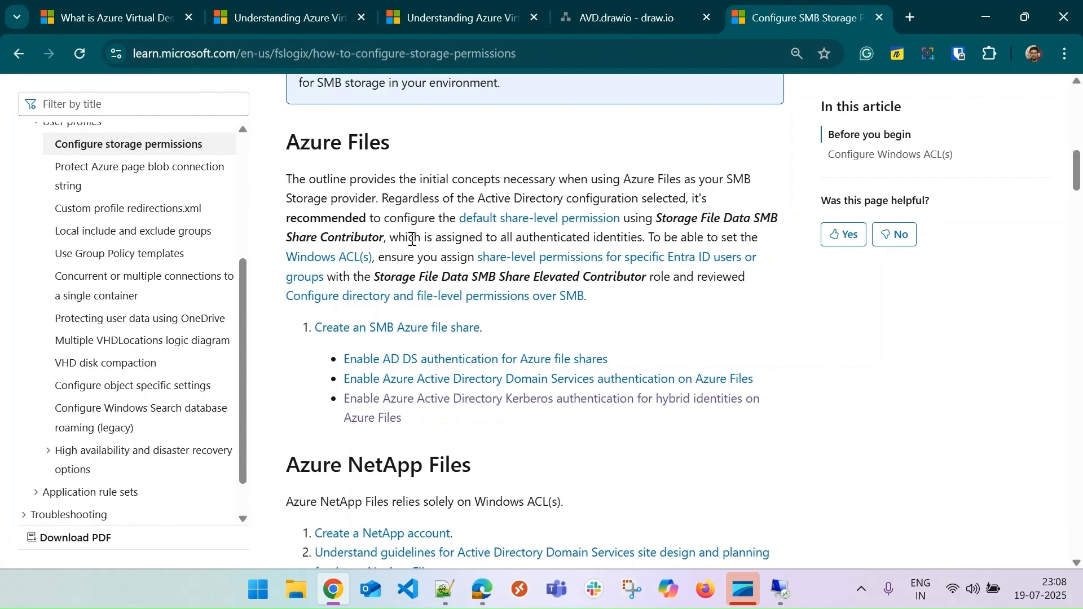
left_click_drag(398, 238, 602, 276)
left_click(663, 236)
double_click(606, 277)
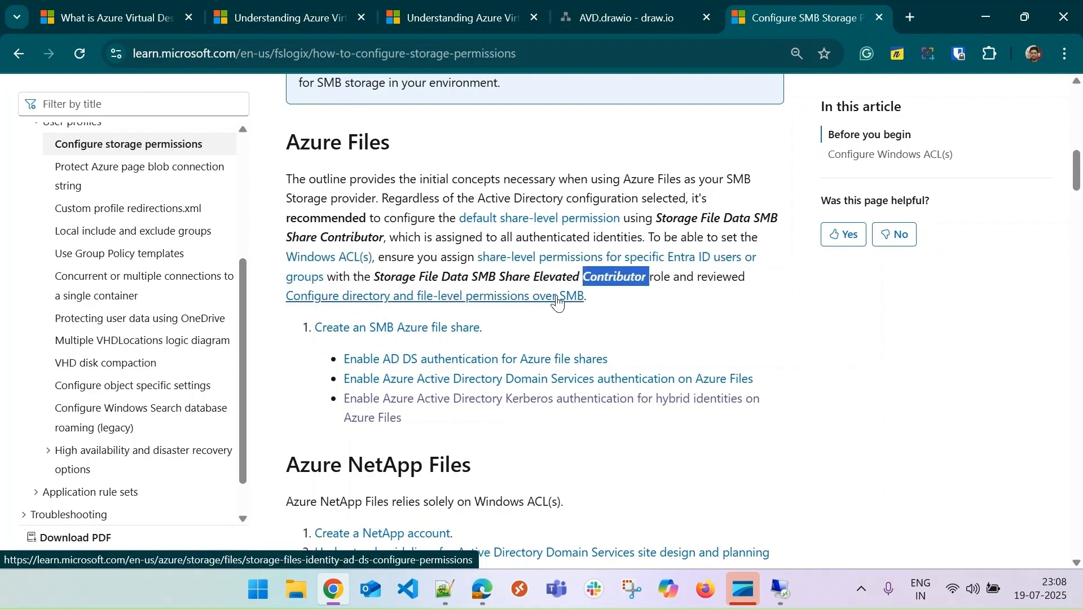
left_click(603, 323)
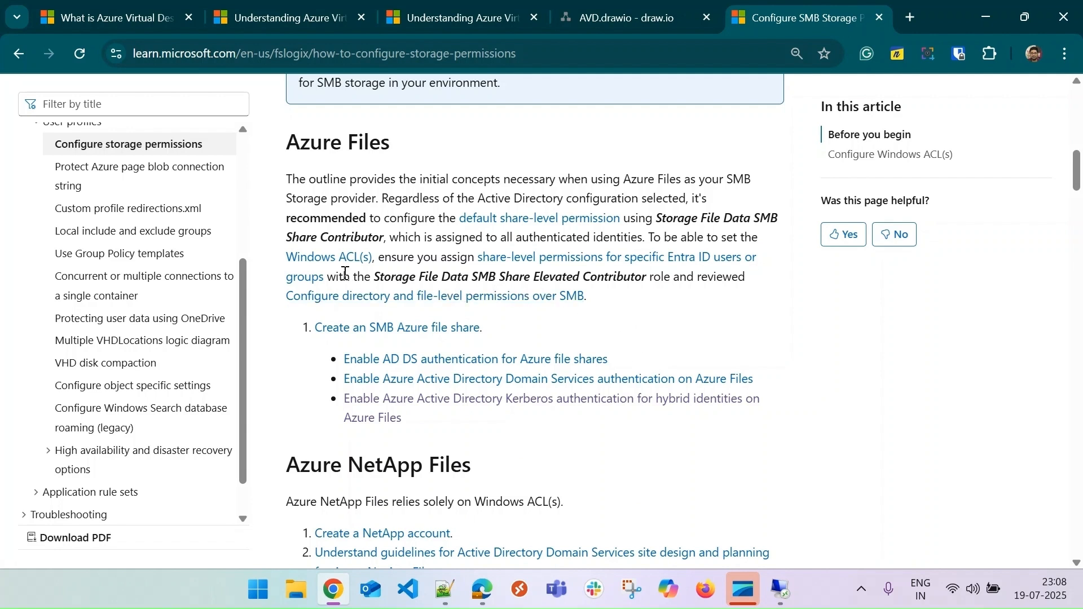
left_click_drag(419, 273, 644, 273)
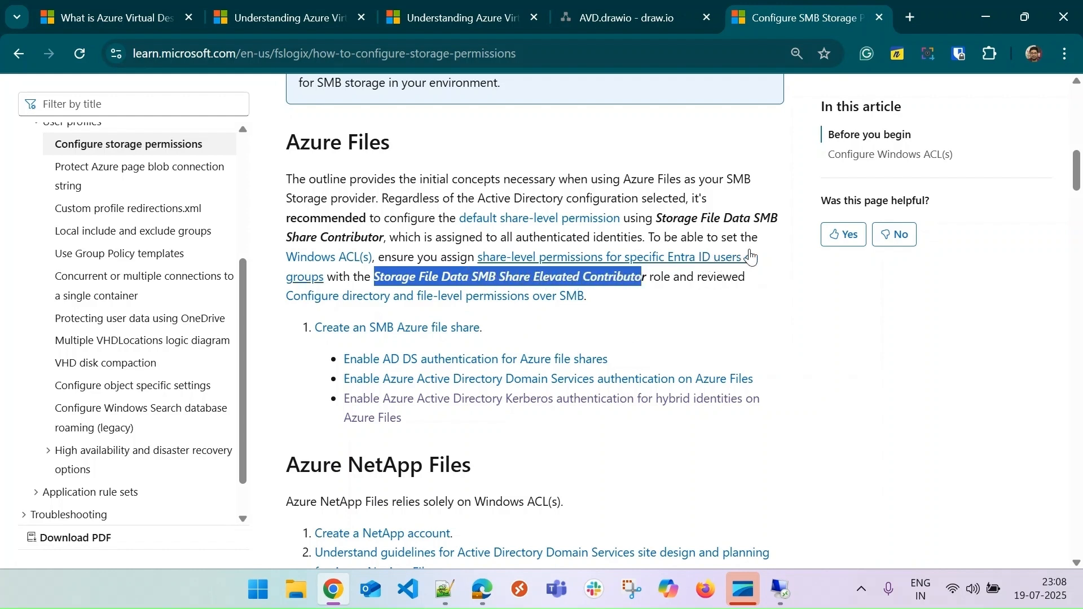
left_click(817, 397)
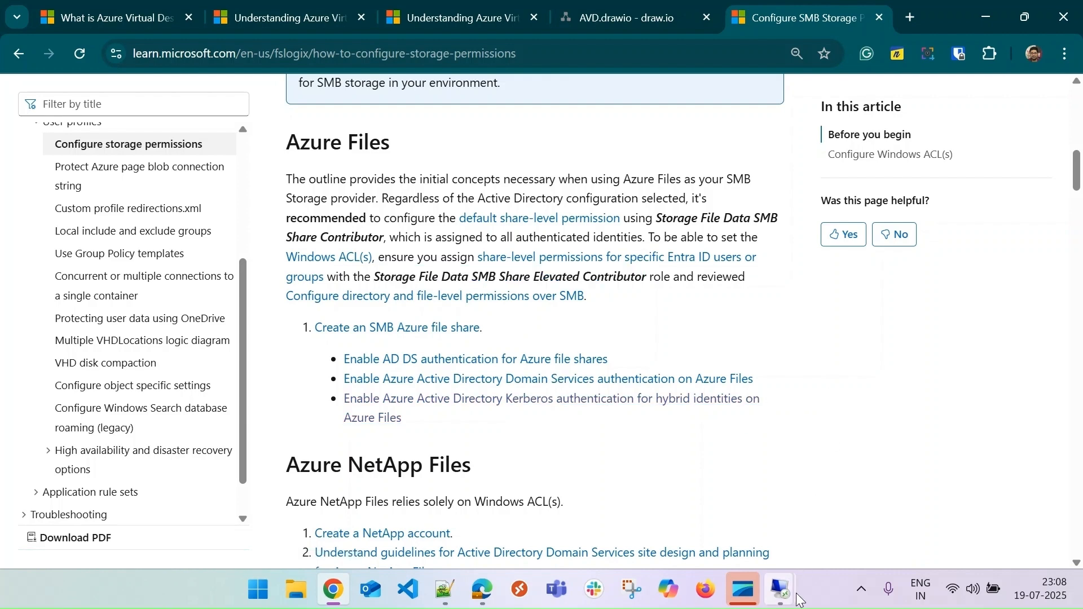
mouse_move(792, 594)
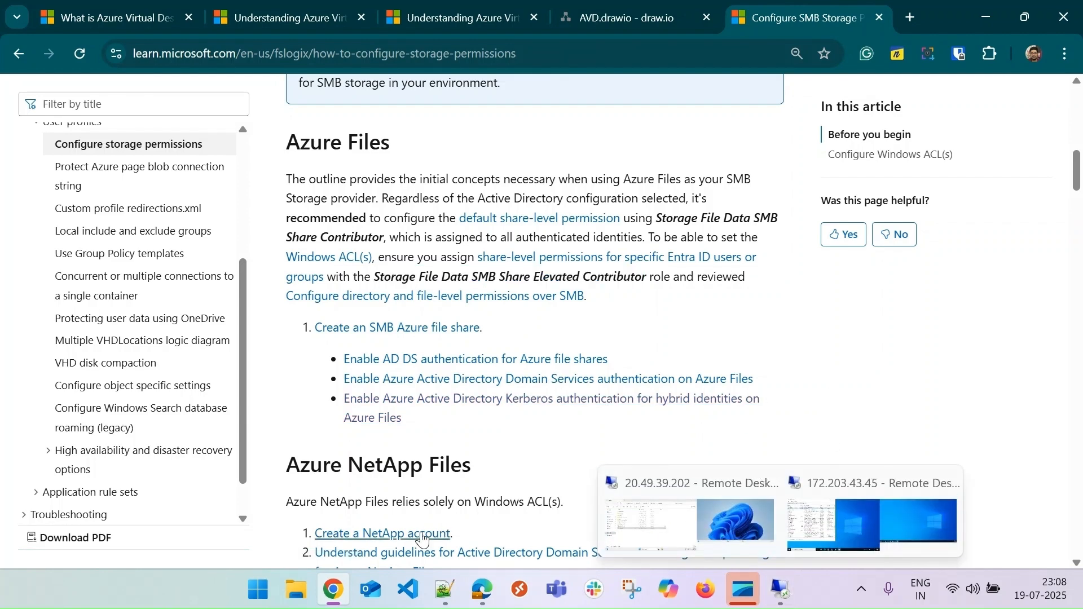
Switch to the Azure portal in Edge and review the on-premises sync status of the Microsoft Entra ID users.
left_click(481, 590)
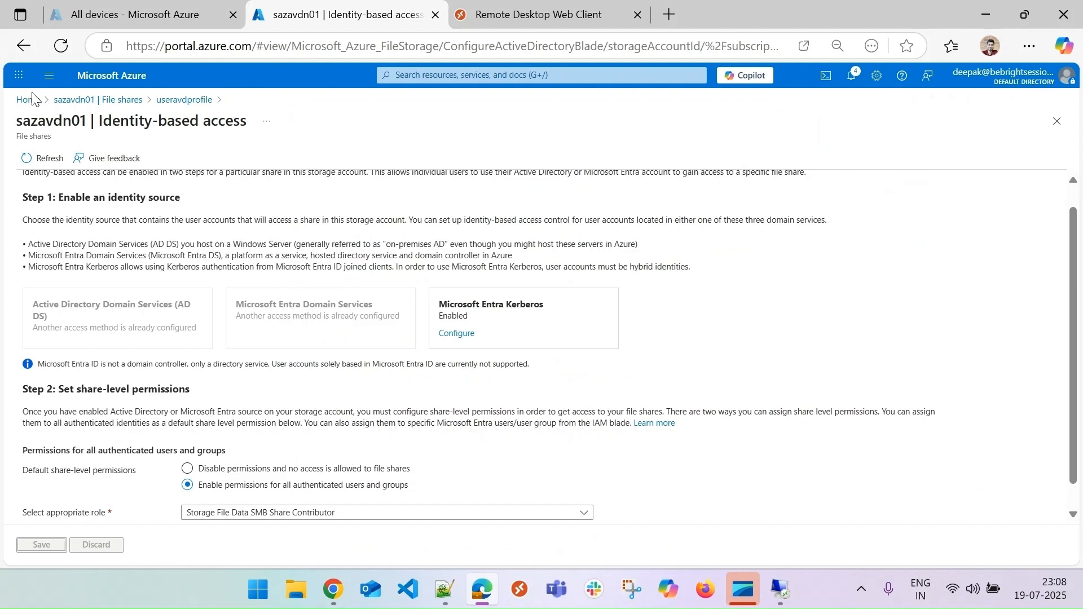
left_click(48, 77)
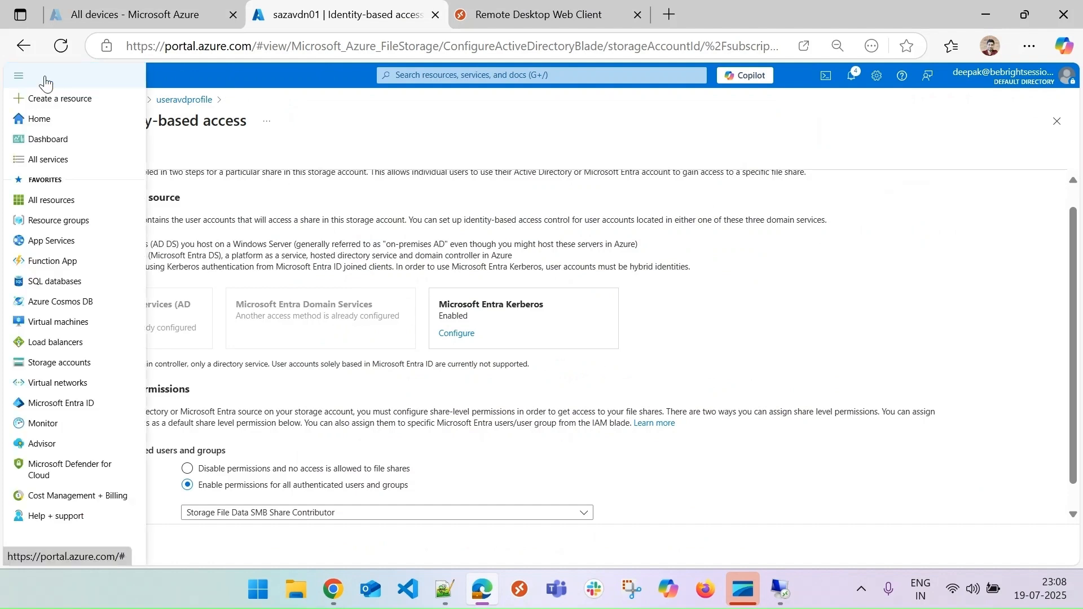
left_click(64, 403)
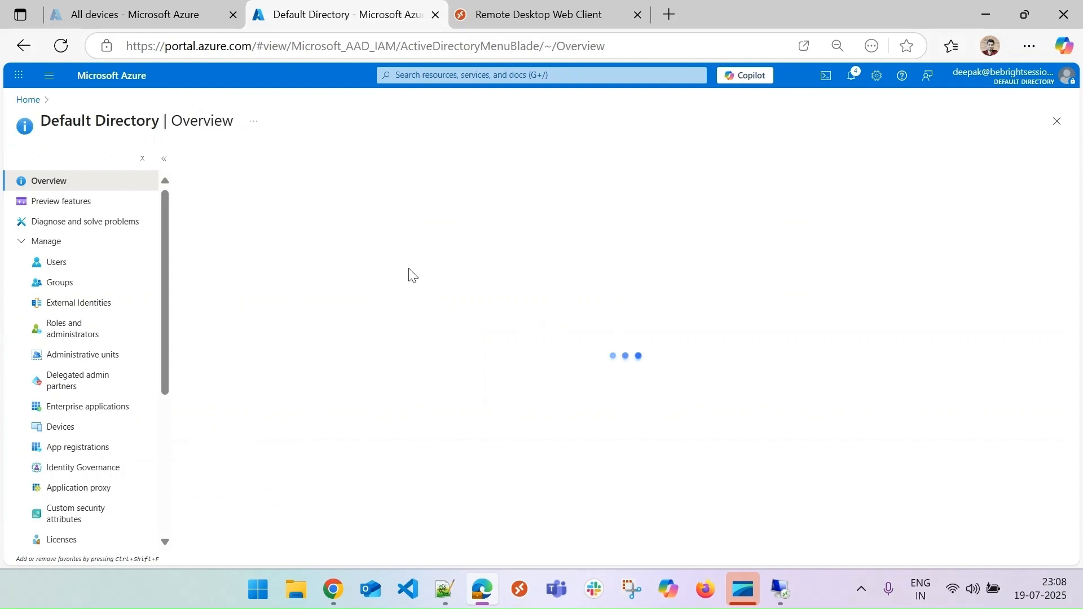
left_click(57, 262)
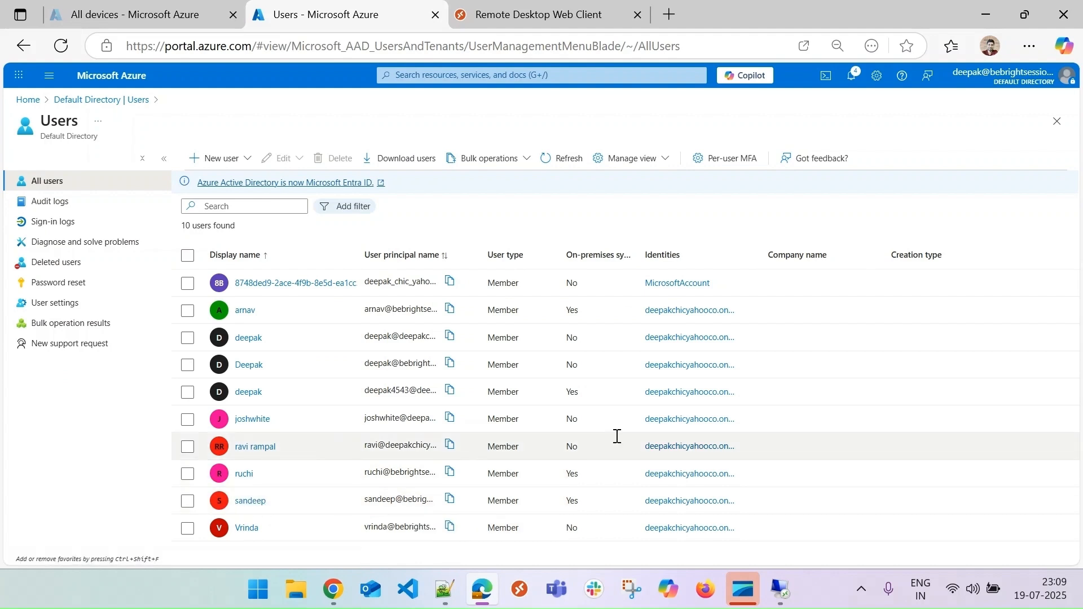
left_click(573, 504)
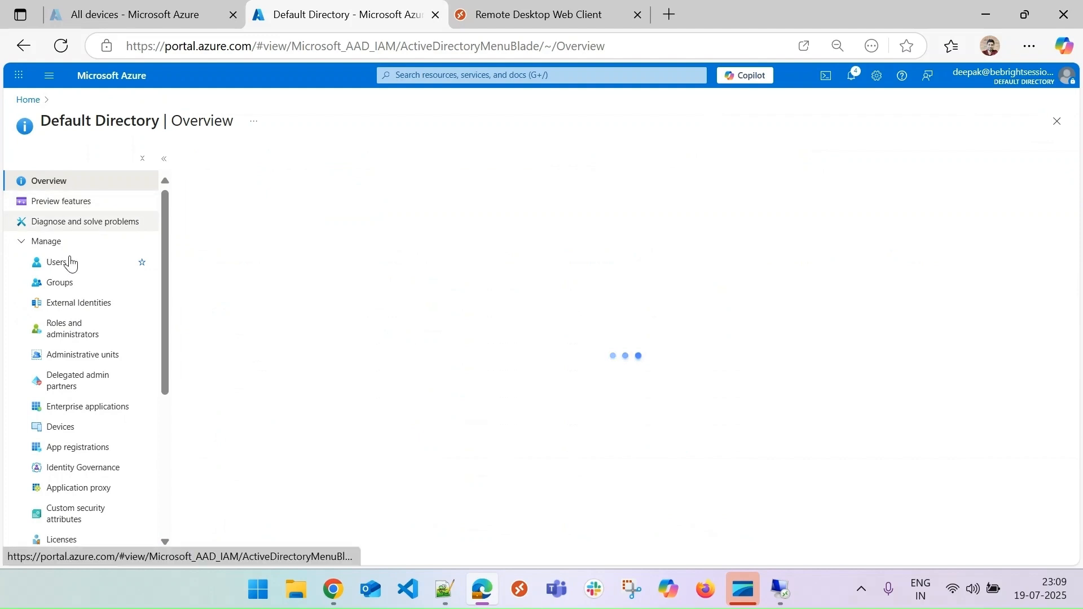
Search all Microsoft Entra groups for "AVD", check their sources, and open the AVDUserGroupFromAD group.
left_click(68, 286)
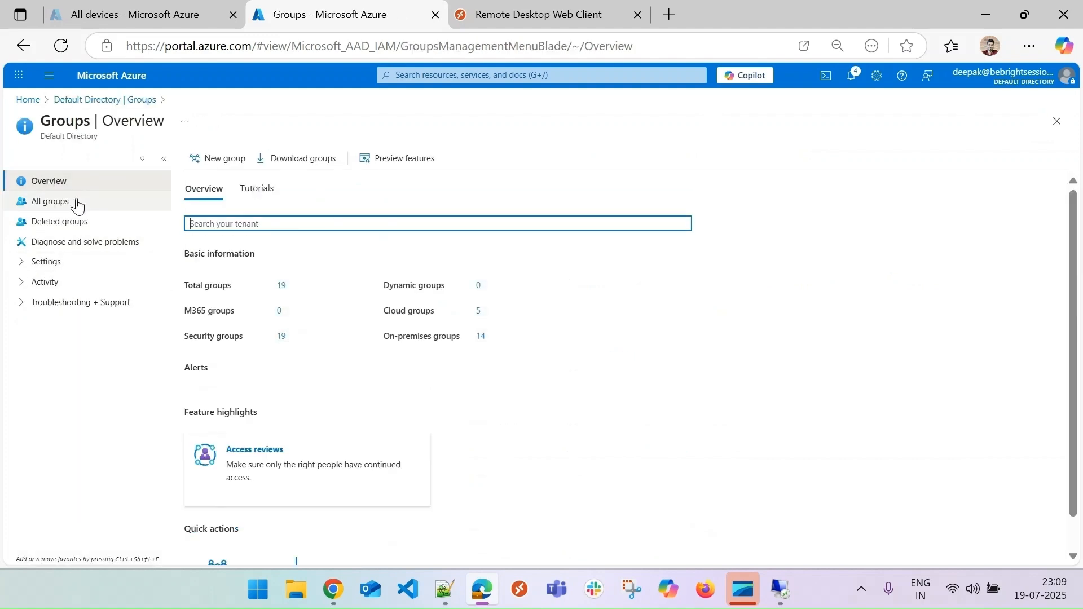
left_click(281, 286)
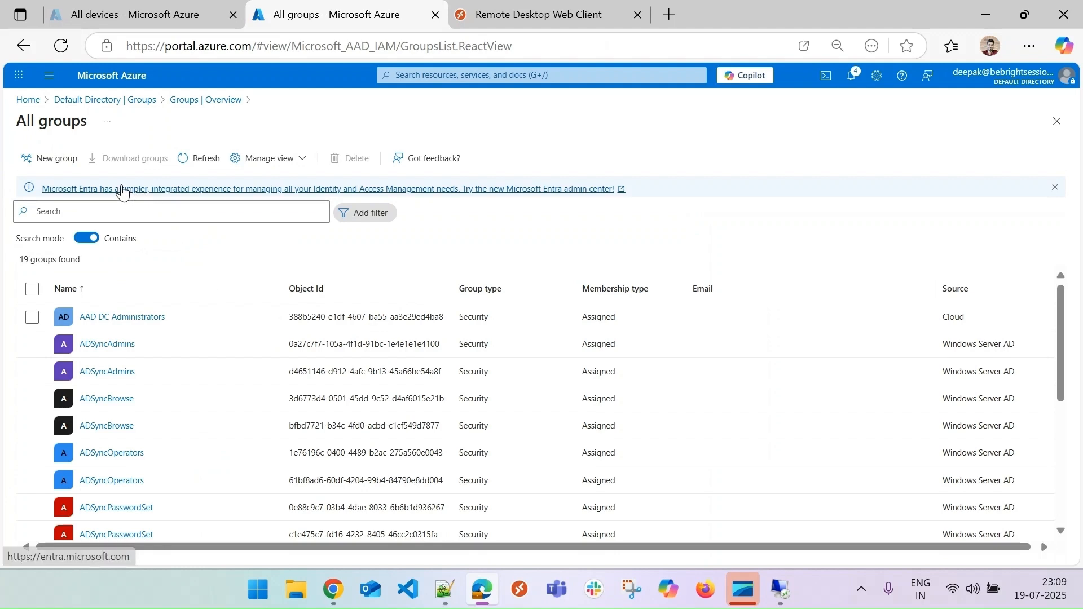
left_click(126, 213)
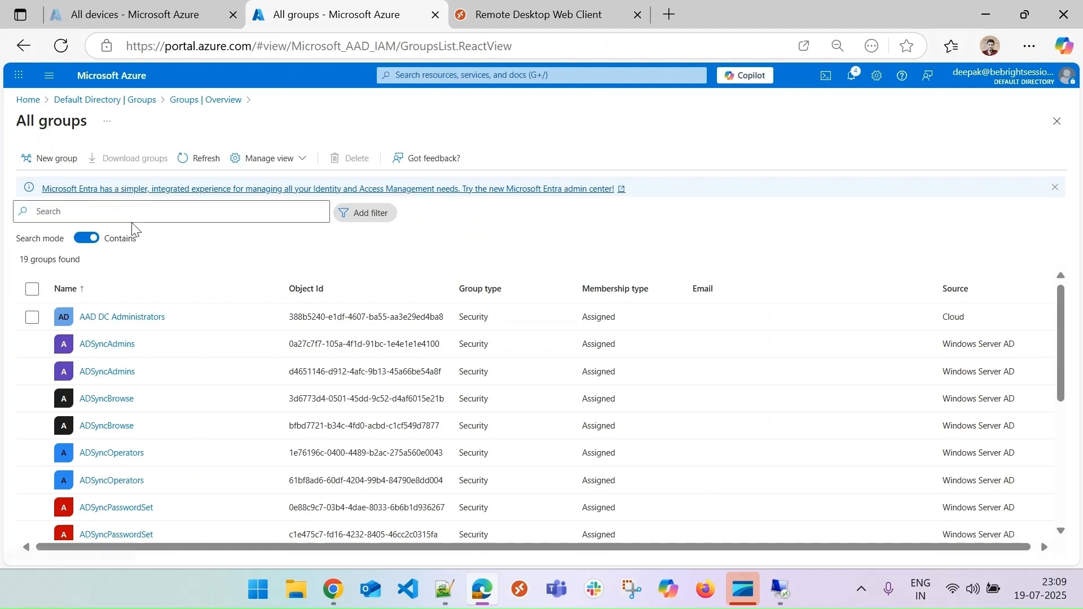
type("AVD")
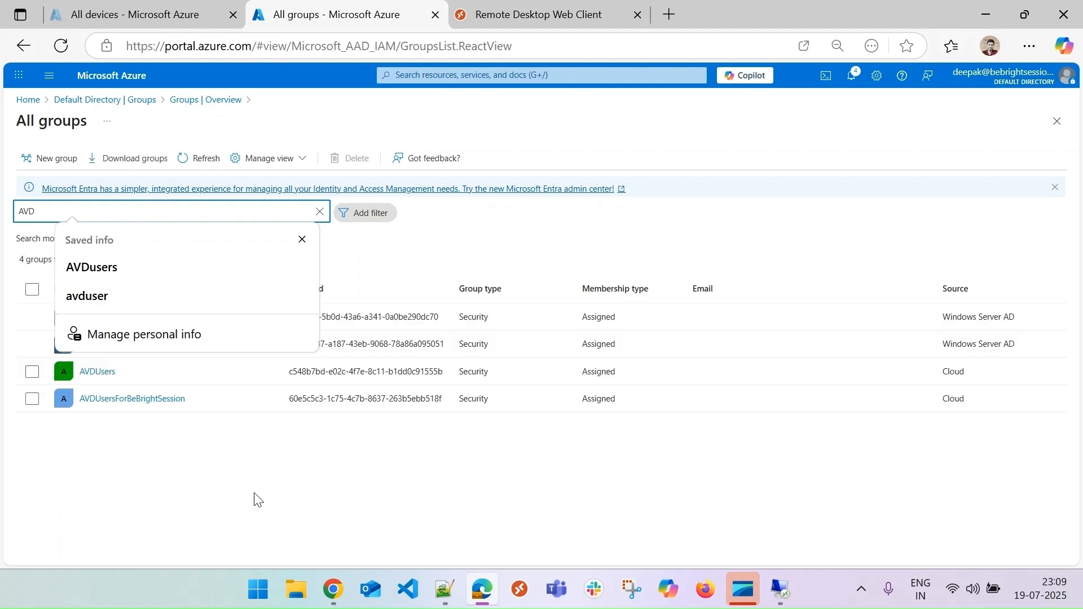
left_click(248, 487)
left_click(57, 212)
left_click(133, 445)
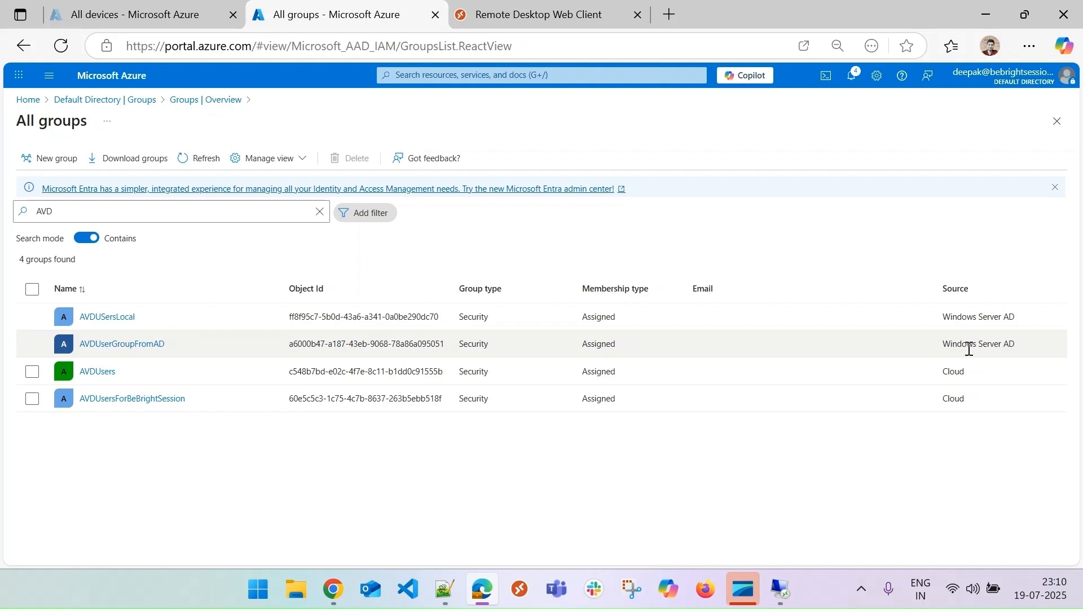
left_click(126, 347)
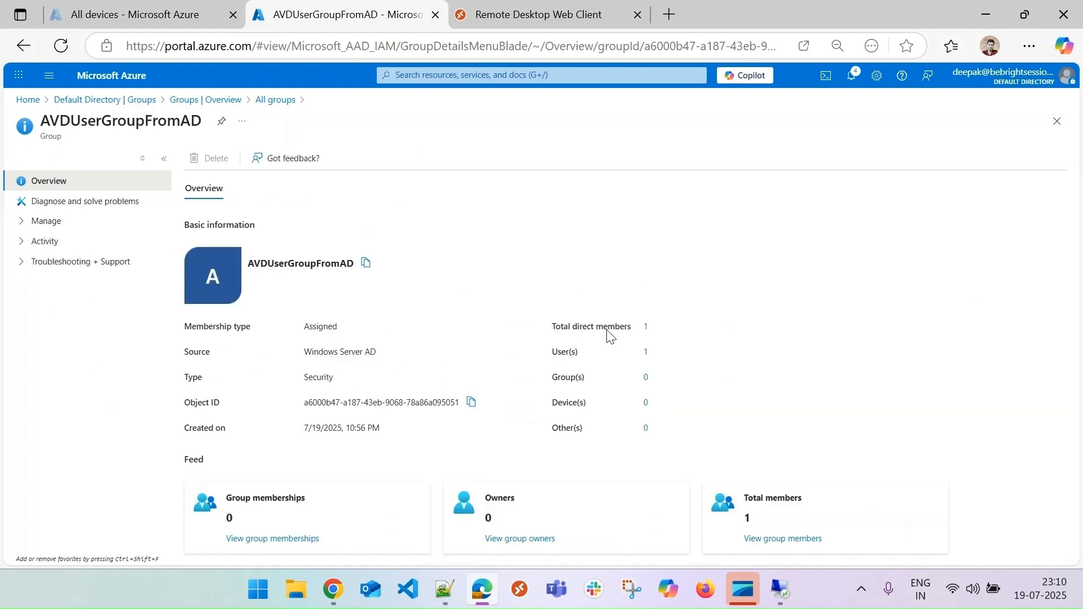
View the user members of the AVDUserGroupFromAD group and return to the Azure portal home page.
left_click(646, 353)
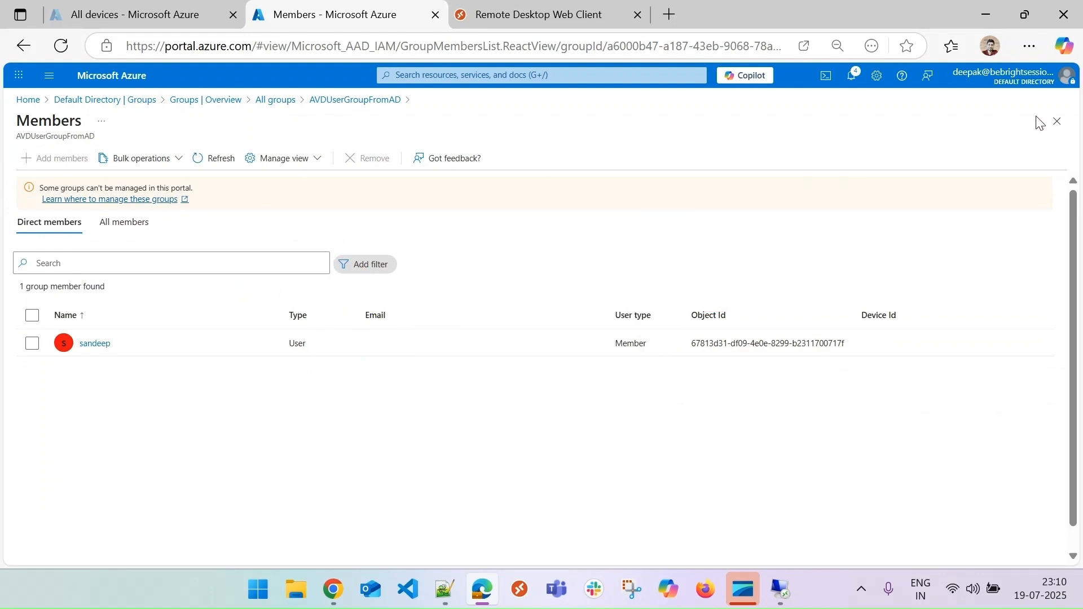
left_click(1056, 125)
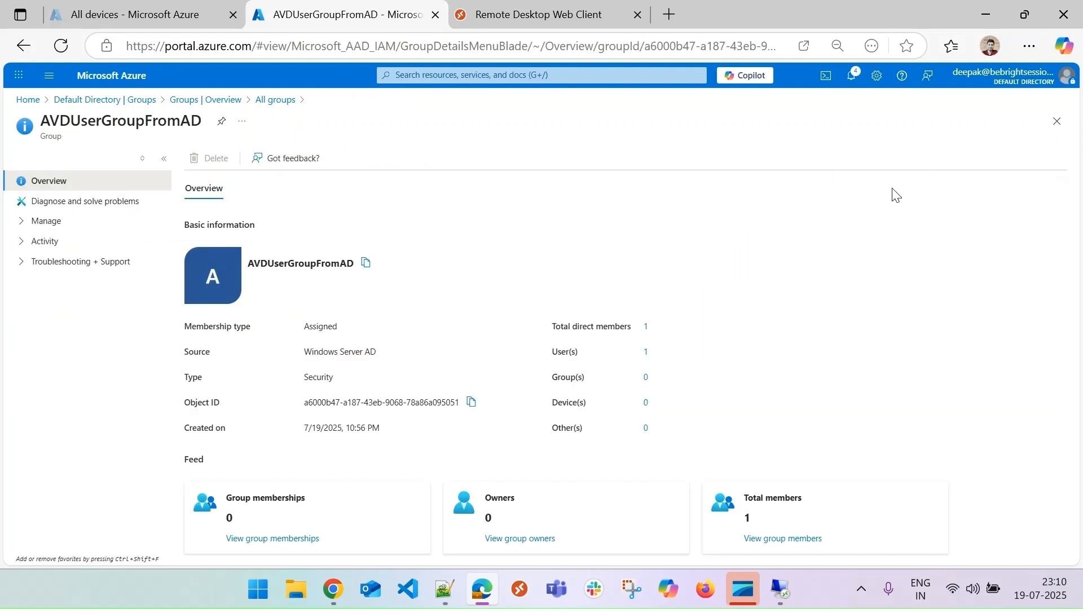
left_click(1052, 134)
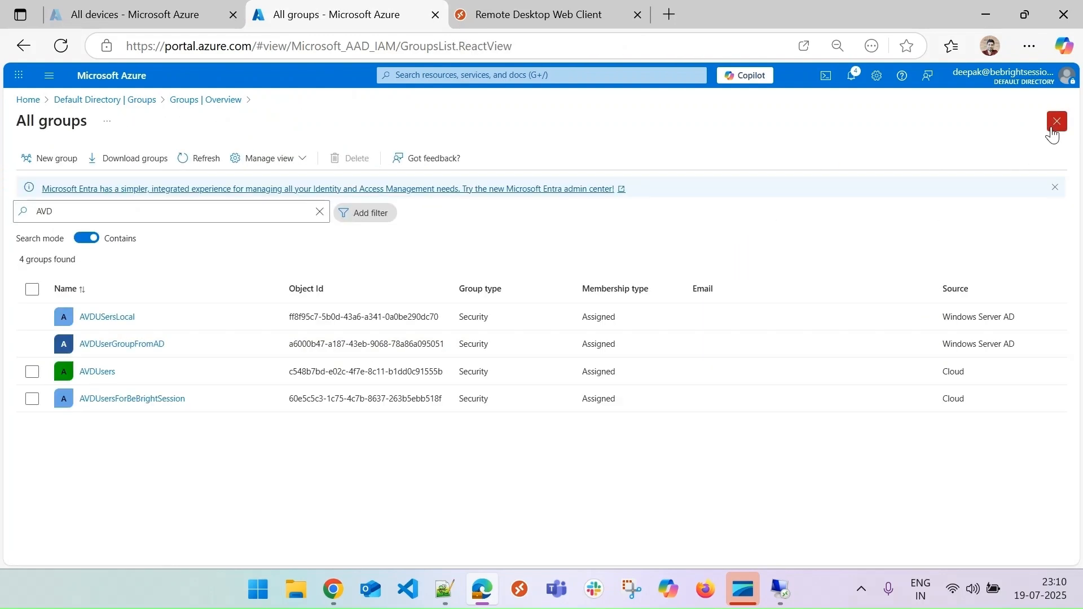
left_click(1052, 134)
left_click(1052, 134)
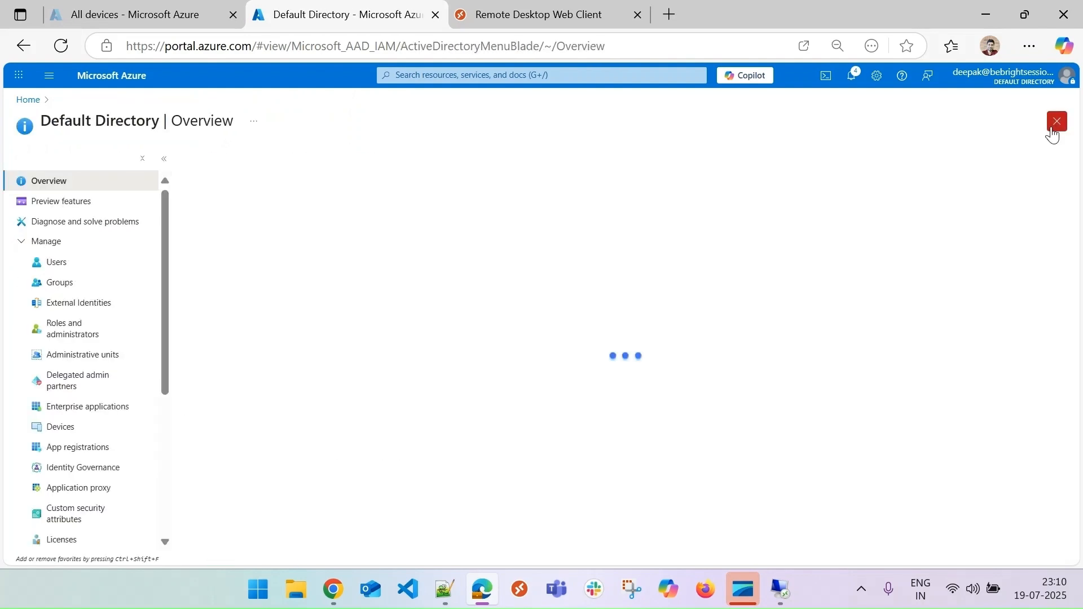
left_click(1052, 134)
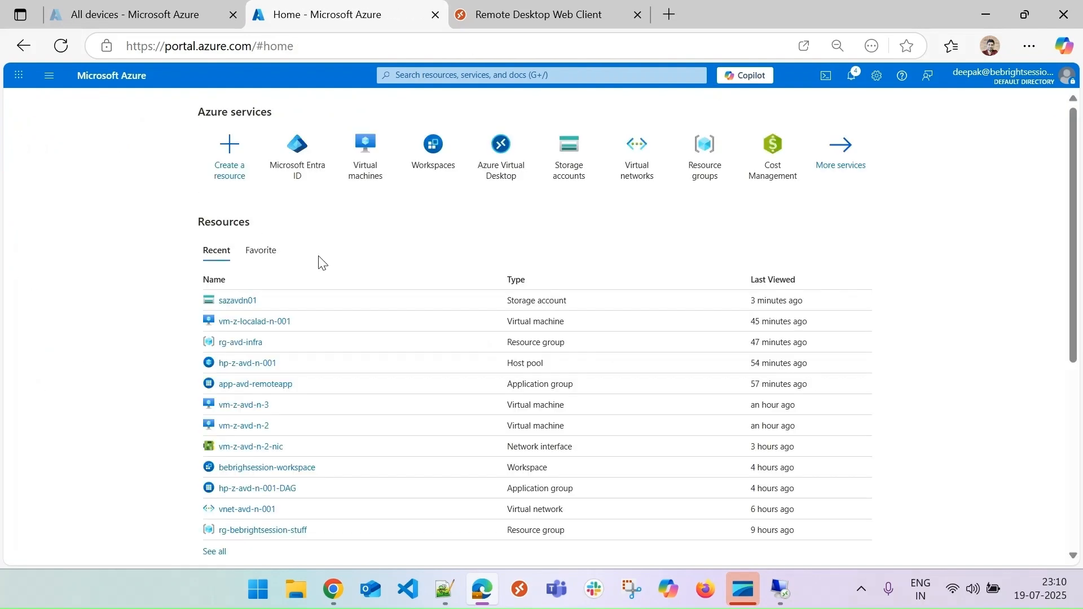
Open the sazavdn01 storage account's useravdprofile file share and start a new role assignment in its access control.
left_click(240, 300)
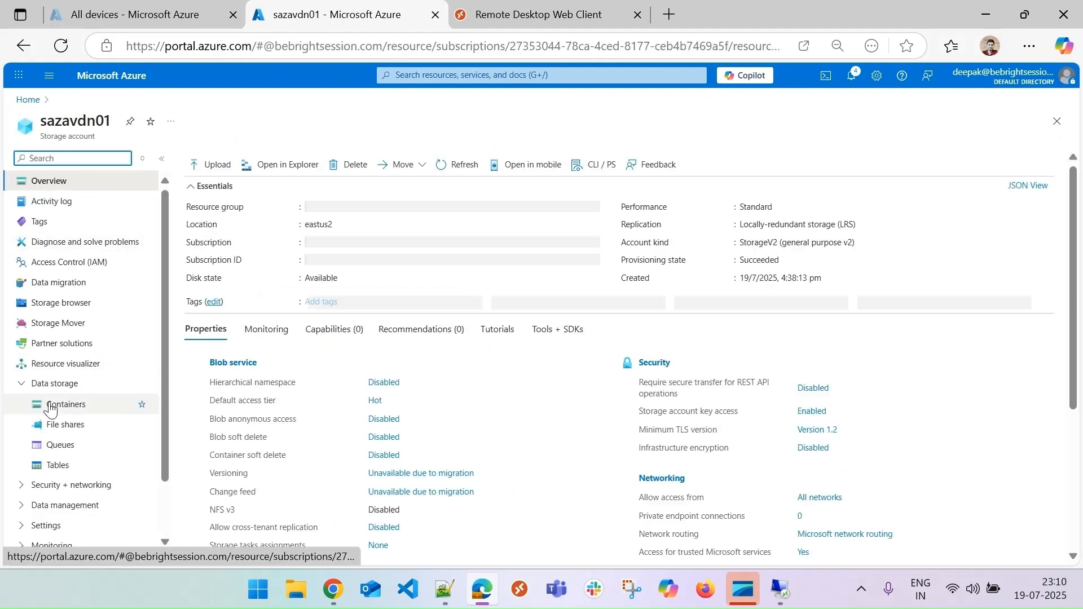
left_click(85, 426)
left_click(63, 446)
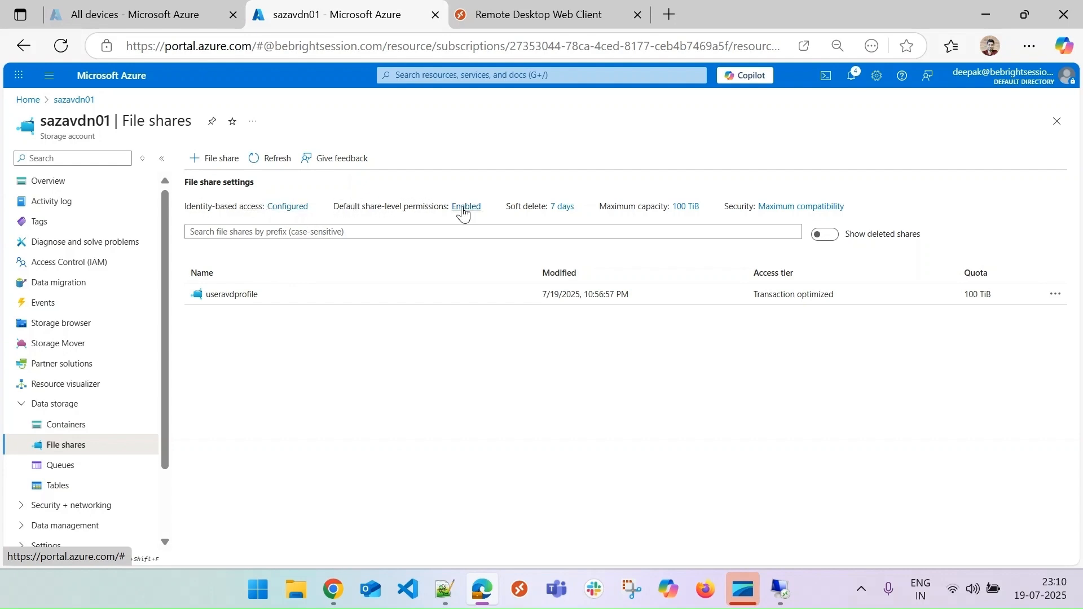
left_click(224, 296)
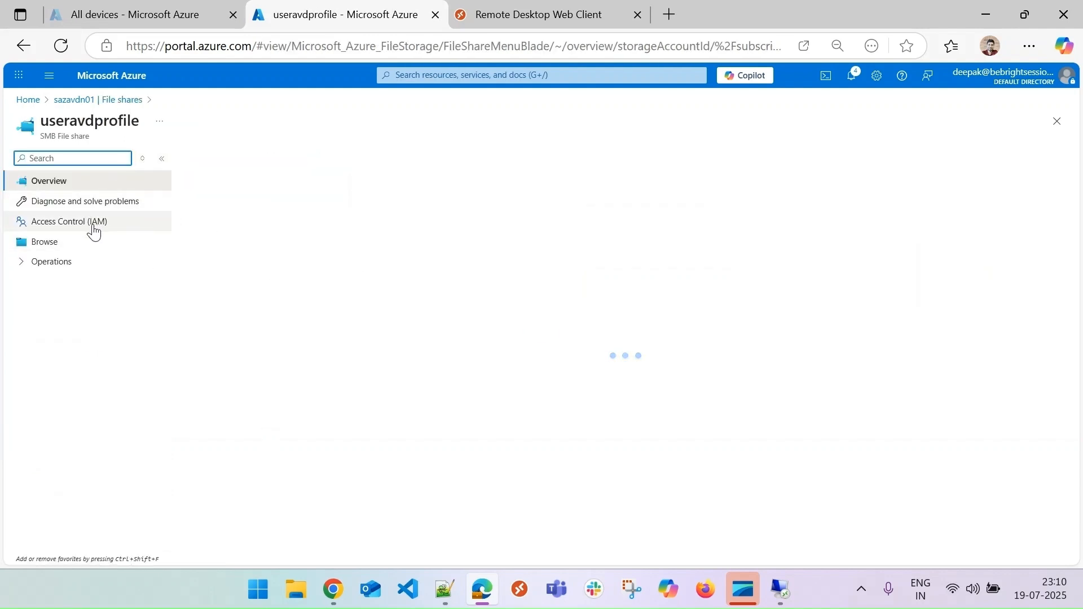
left_click(86, 229)
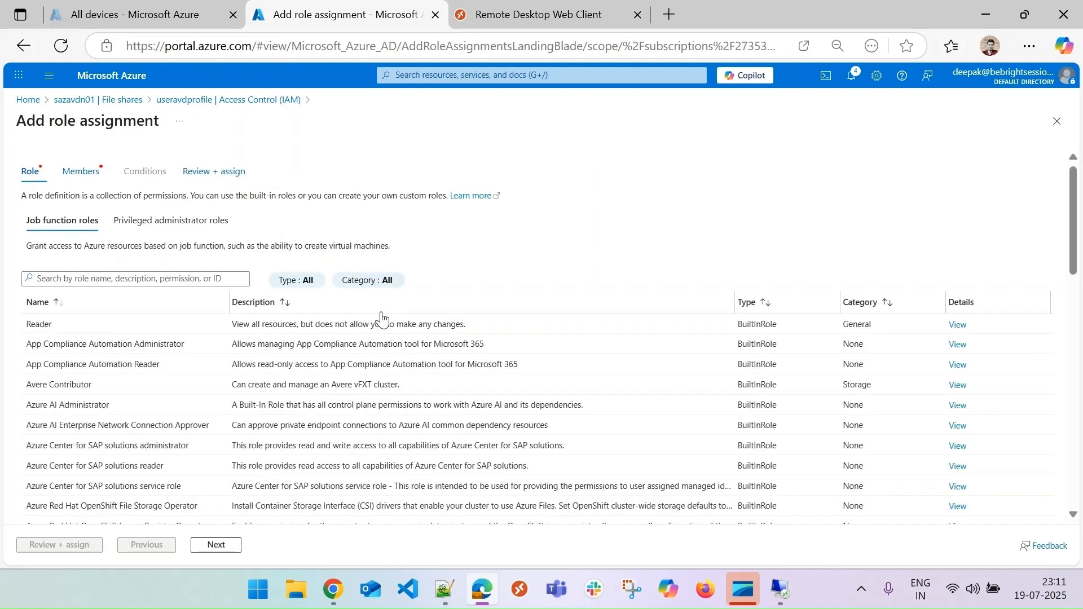
Search the job function roles for "share" and choose Storage File Data SMB Share Elevated Contributor for the assignment.
left_click(82, 279)
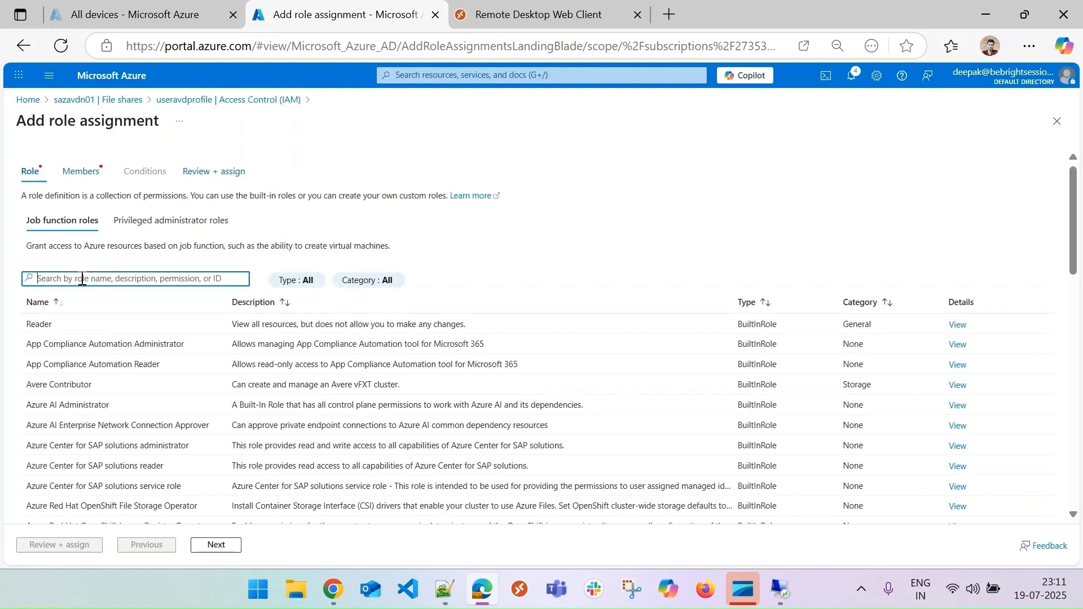
type("share")
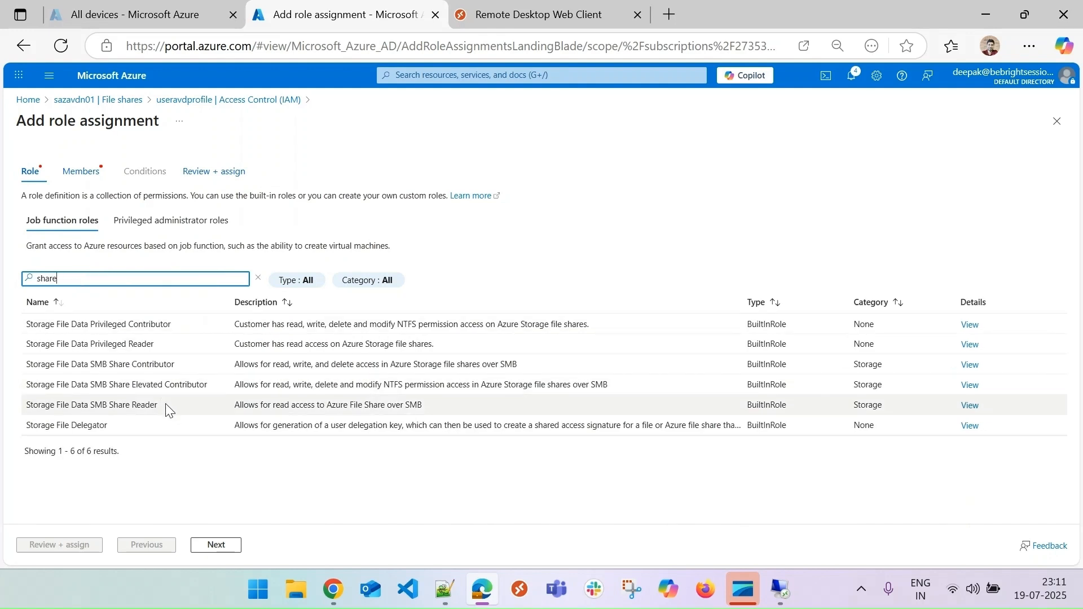
left_click(173, 385)
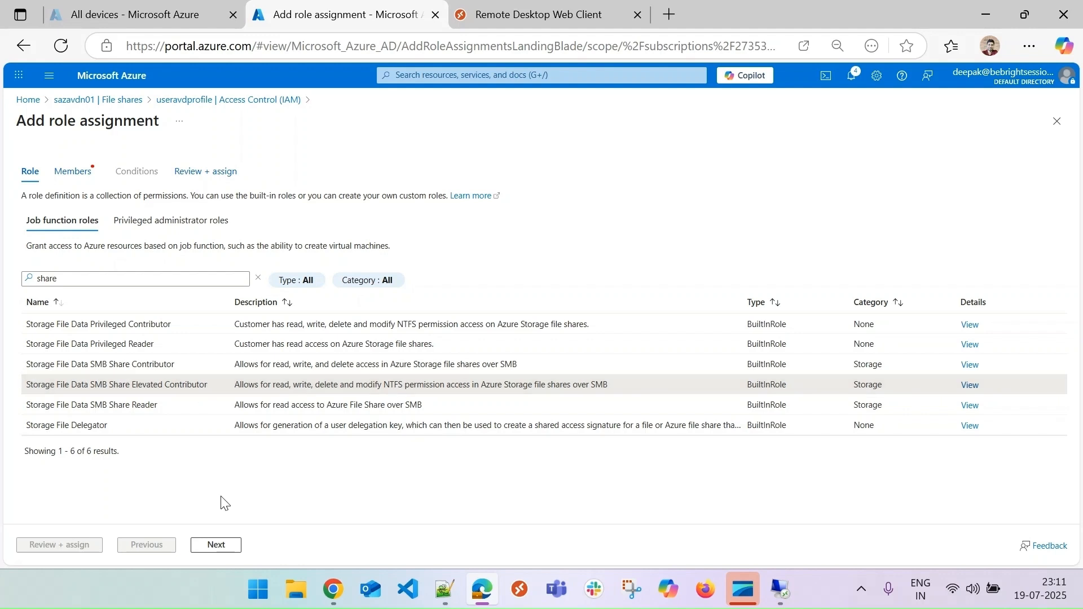
left_click(220, 546)
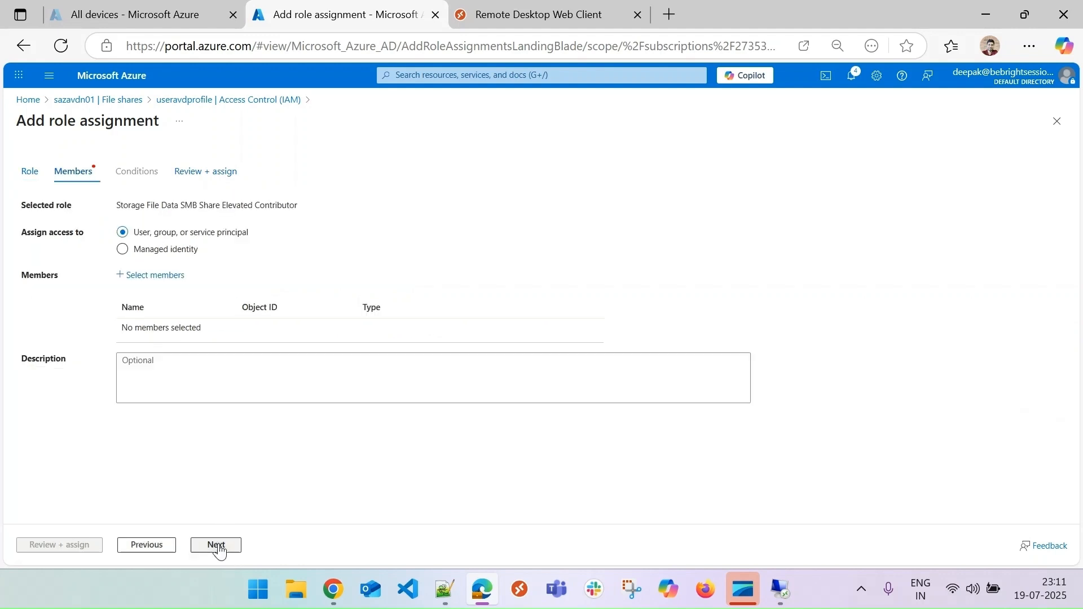
Add the AVDUserGroupFromAD group as the member of the role assignment, then review and assign it.
left_click(151, 276)
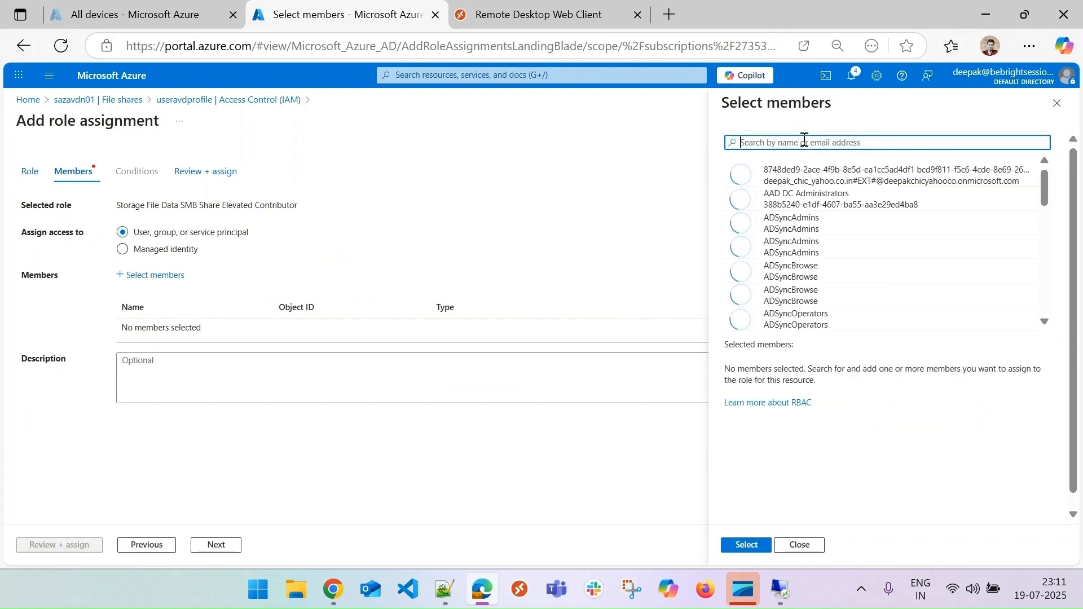
type("AVD")
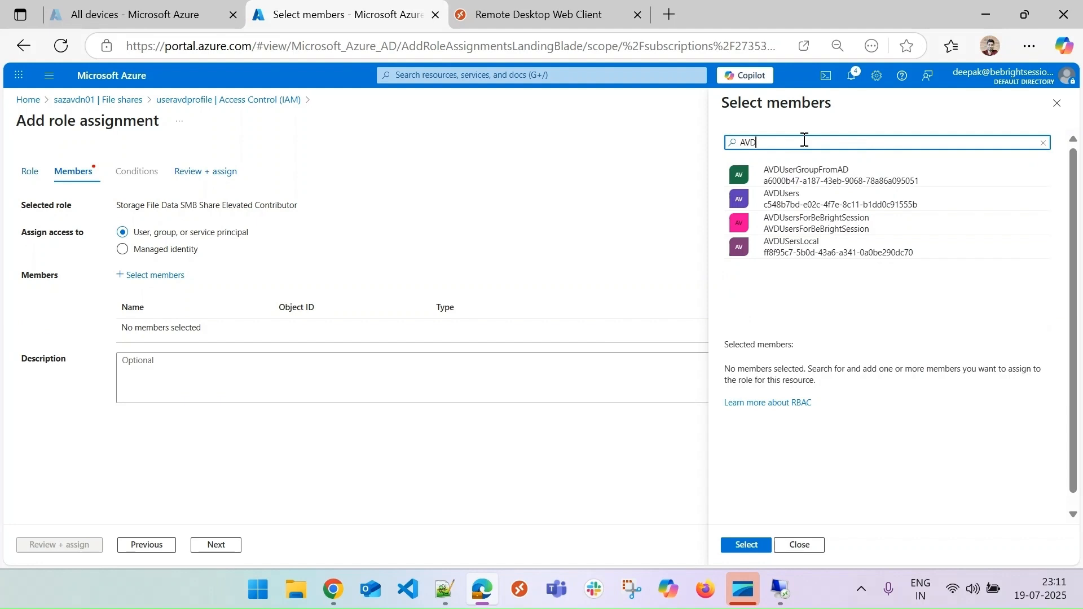
left_click(828, 178)
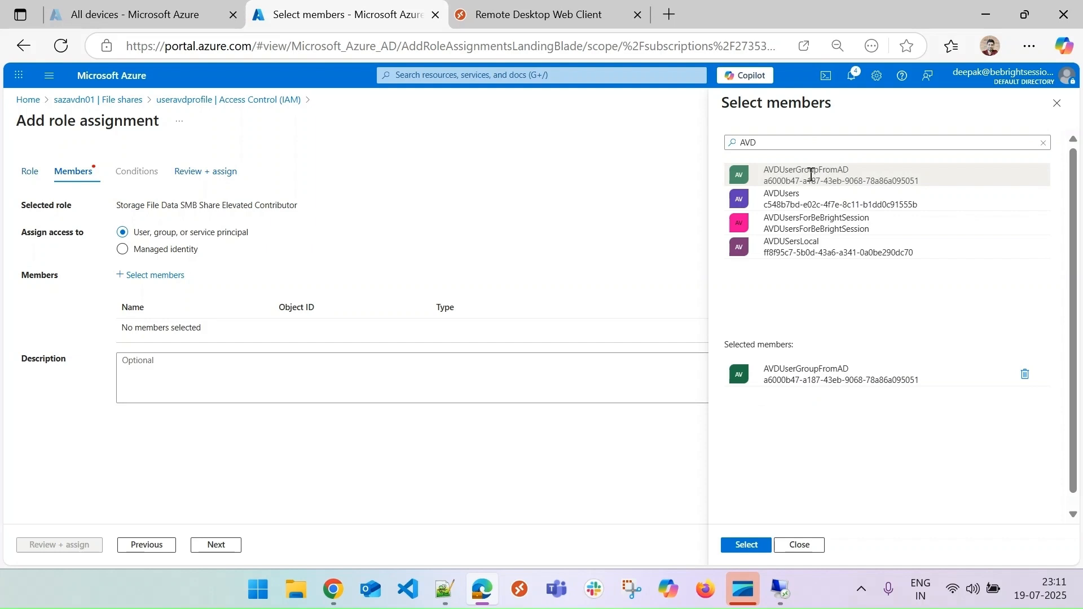
left_click(748, 545)
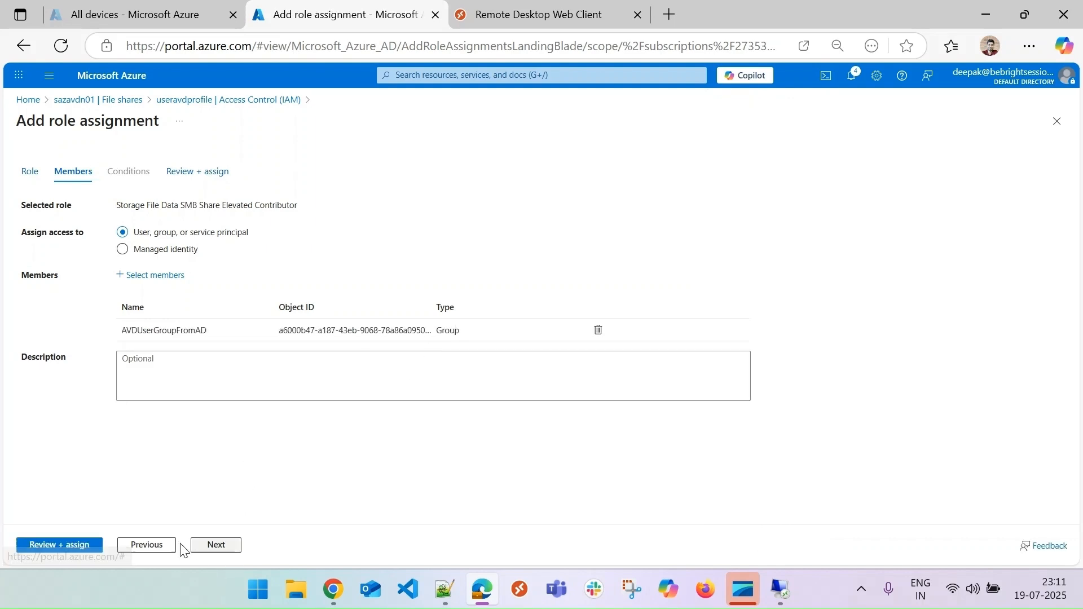
left_click(59, 545)
left_click(54, 550)
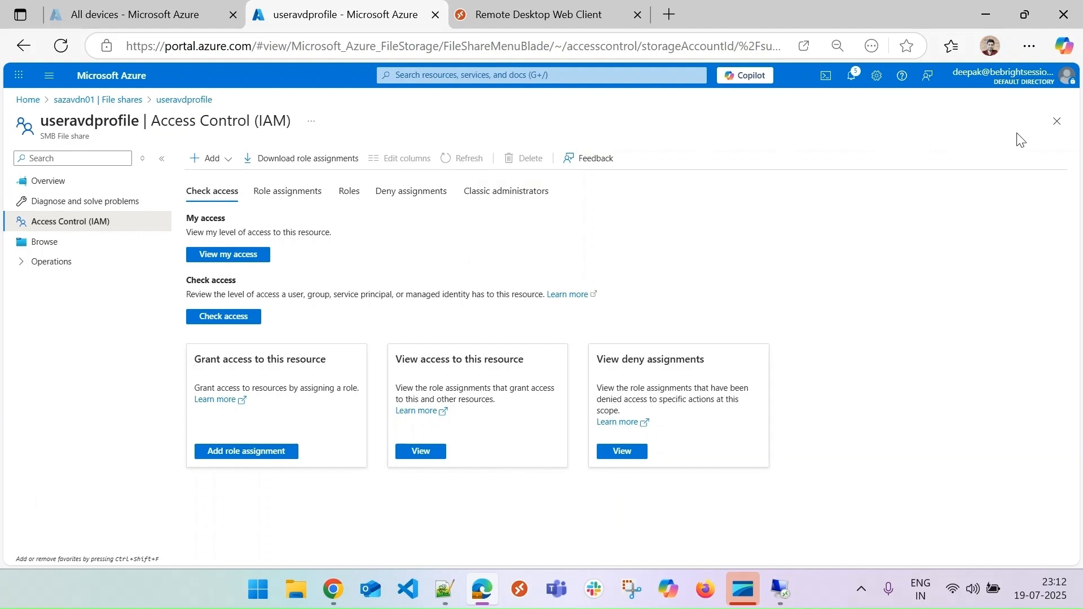
Leave the file share, open the rg-avd-infra resource group's access control, and start adding a role assignment.
left_click(1057, 123)
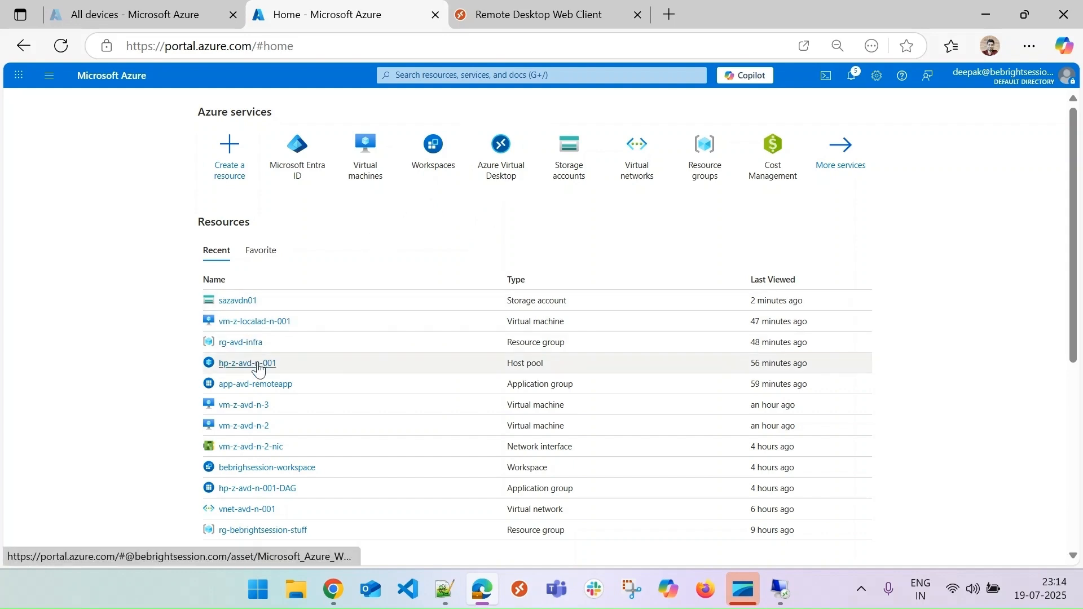
mouse_move(255, 368)
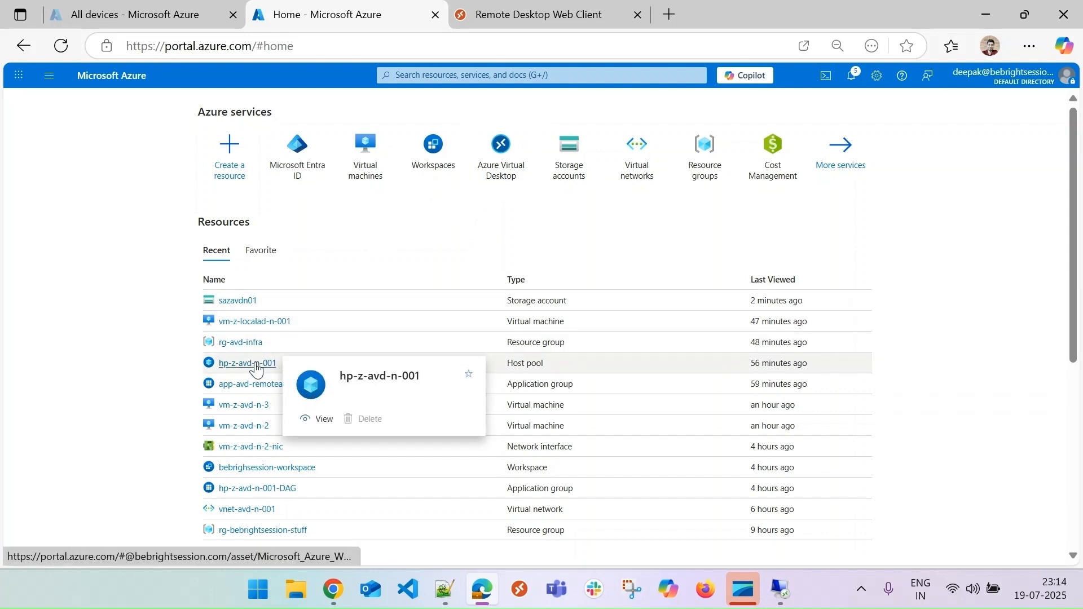
left_click(248, 344)
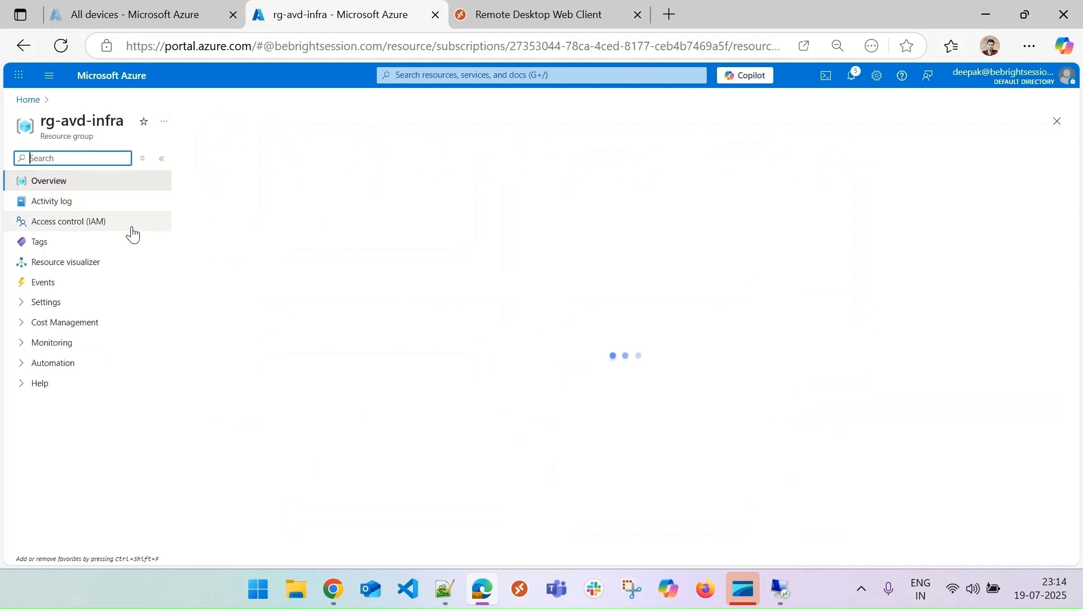
left_click(73, 222)
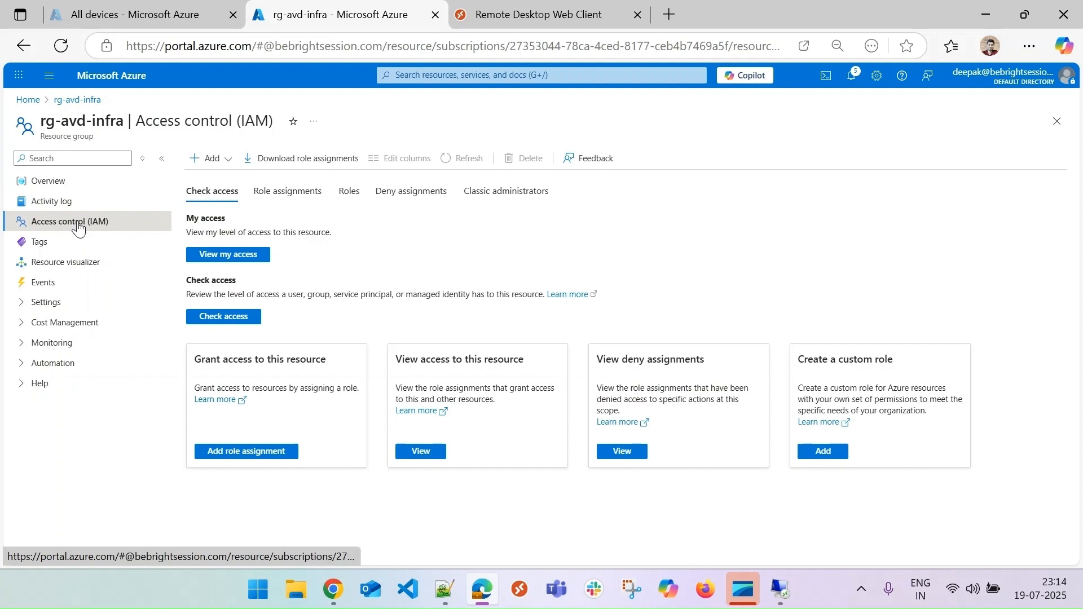
left_click(229, 161)
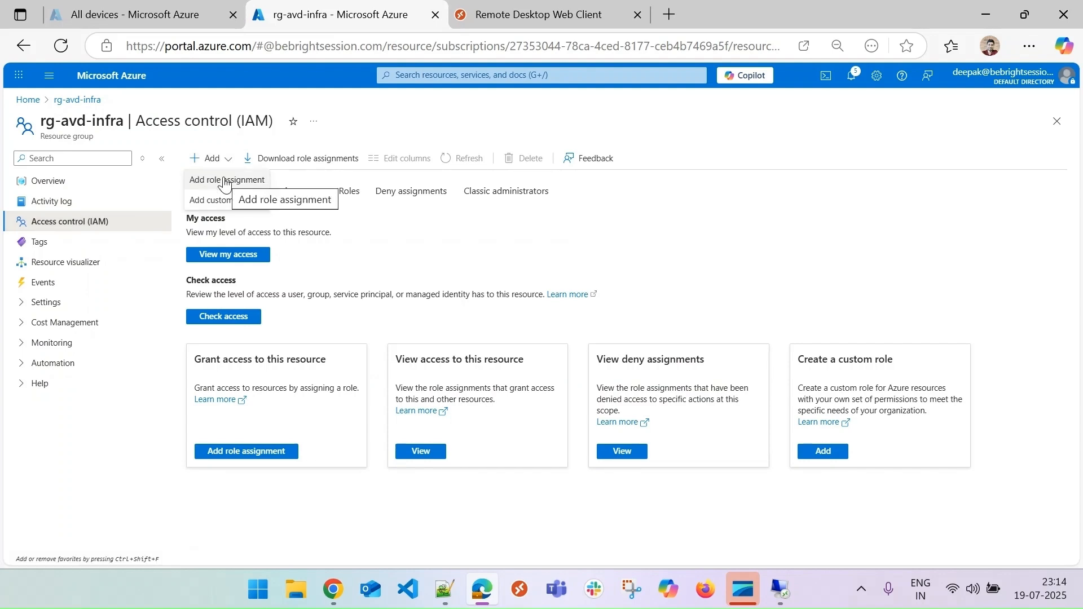
left_click(225, 182)
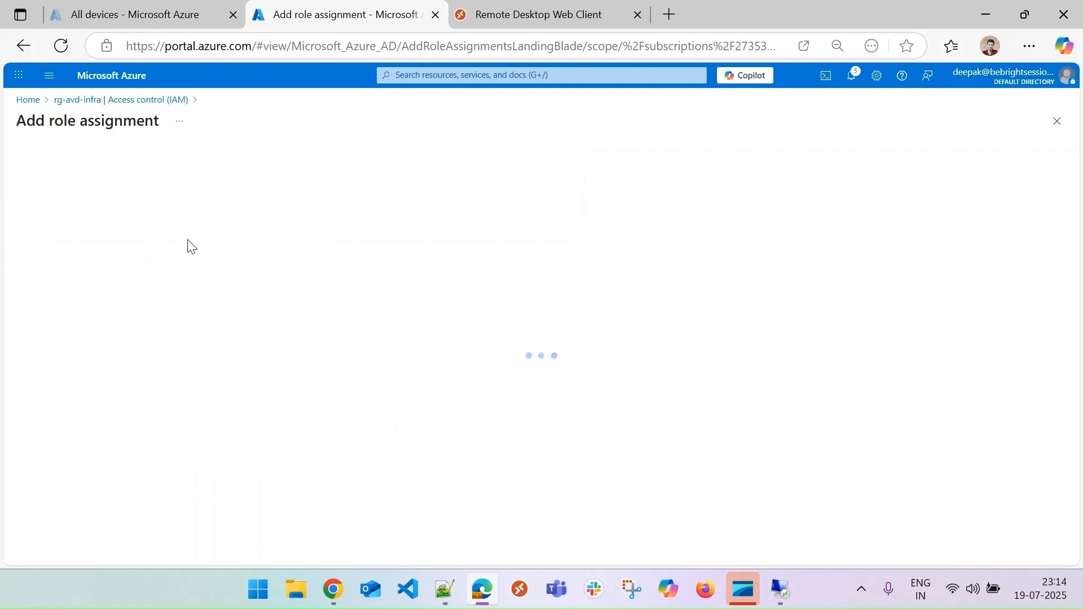
Search the roles for "virtual machine" and choose Virtual Machine Administrator Login for the resource group assignment.
left_click(105, 280)
type("vi")
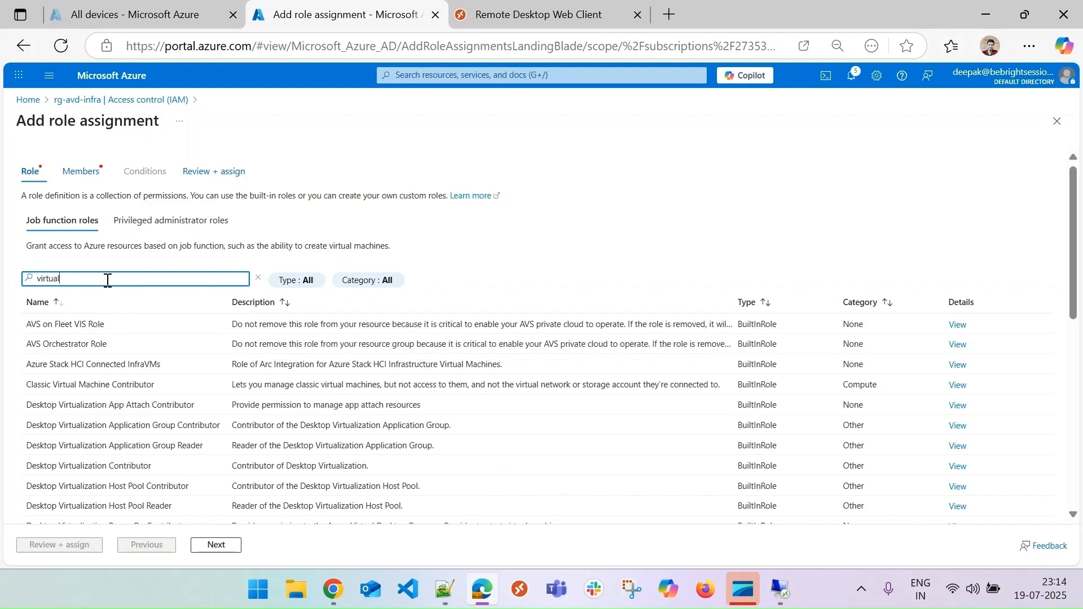
type("rtual machine")
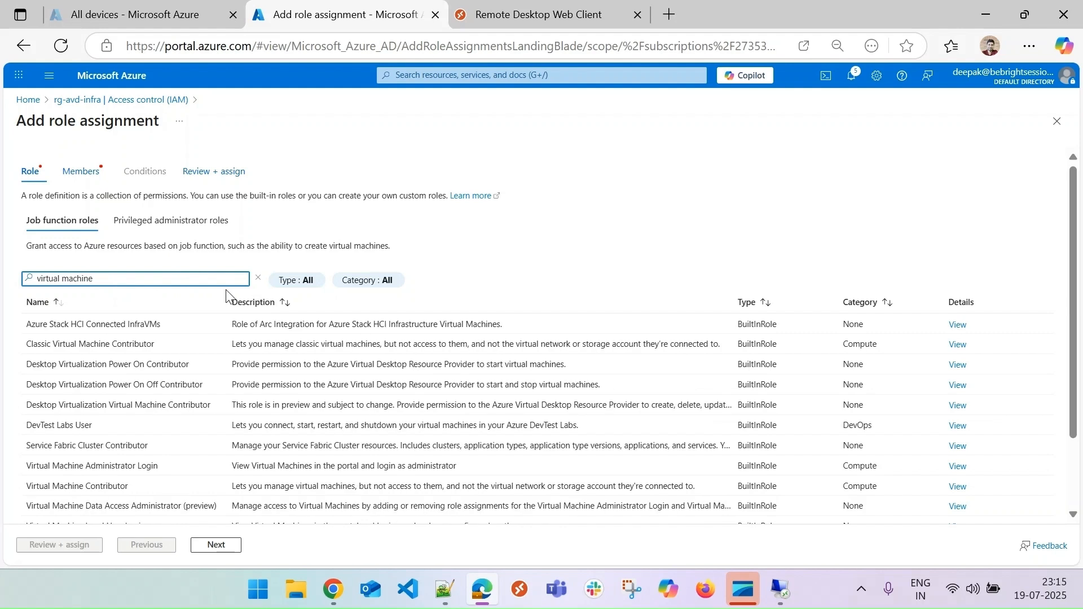
left_click(131, 468)
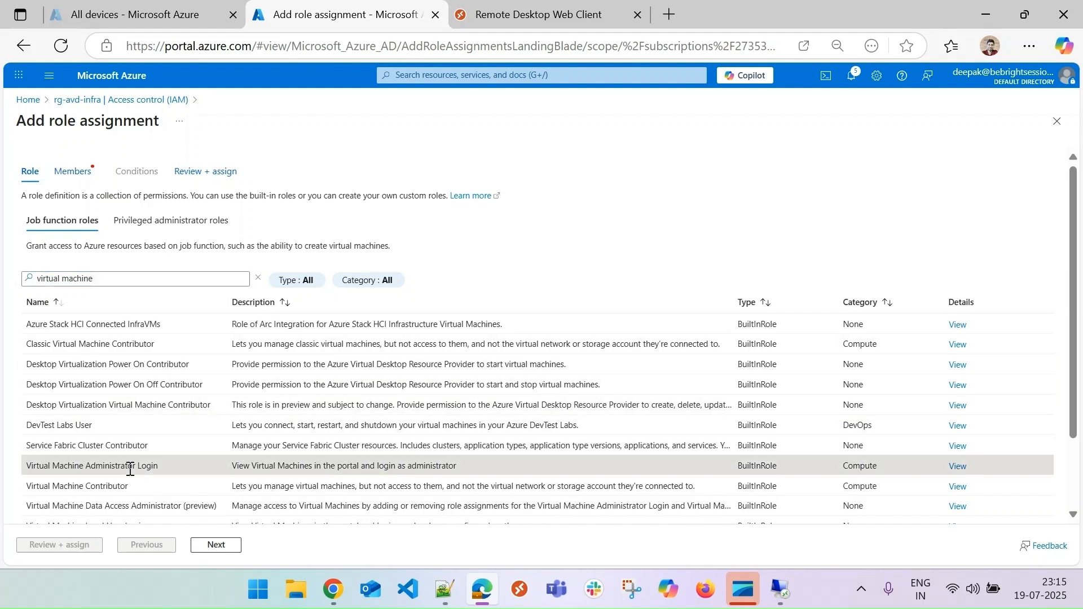
left_click(216, 545)
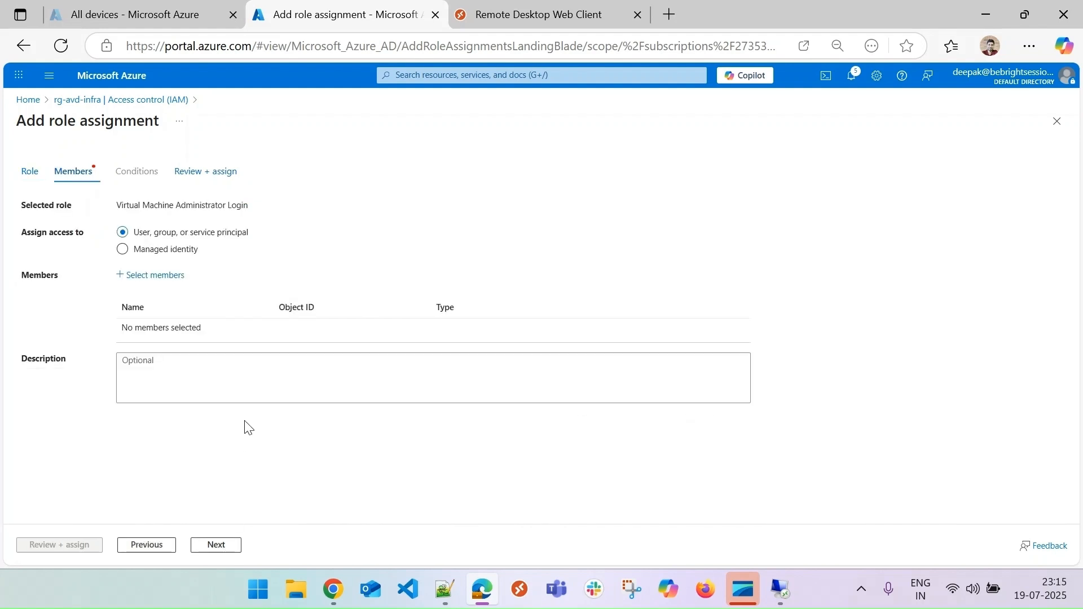
Select the AVDUserGroupFromAD group as the member for Virtual Machine Administrator Login, then review and assign the role.
left_click(161, 276)
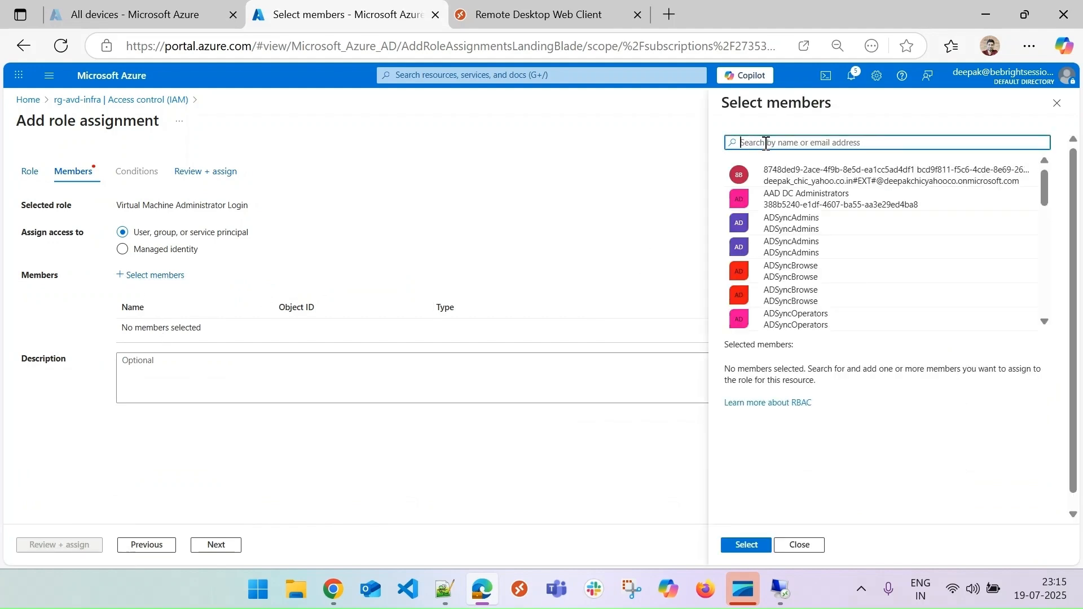
type("avdusers")
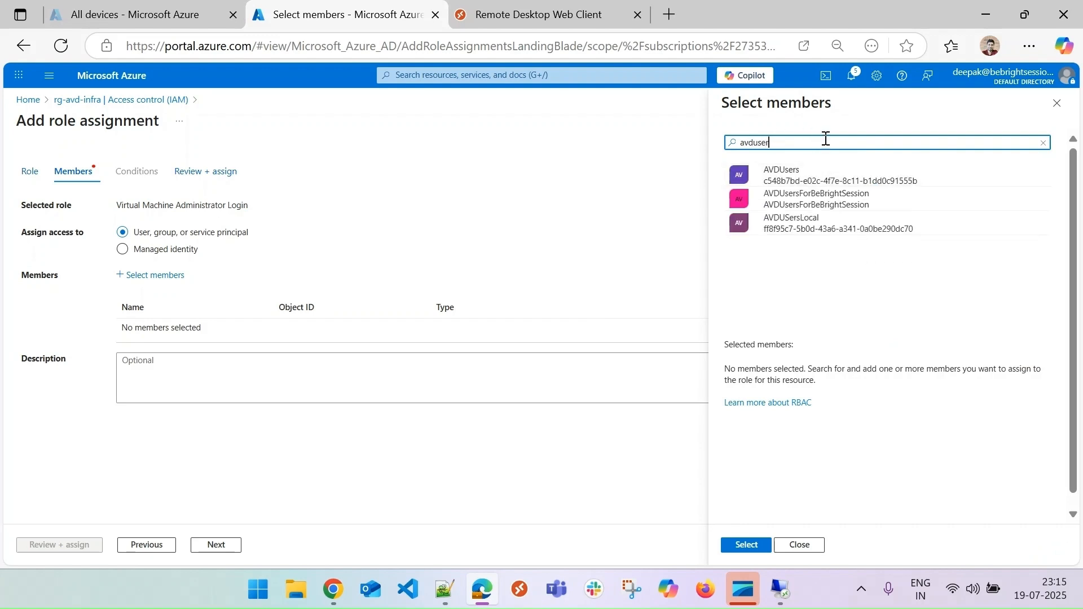
left_click(814, 177)
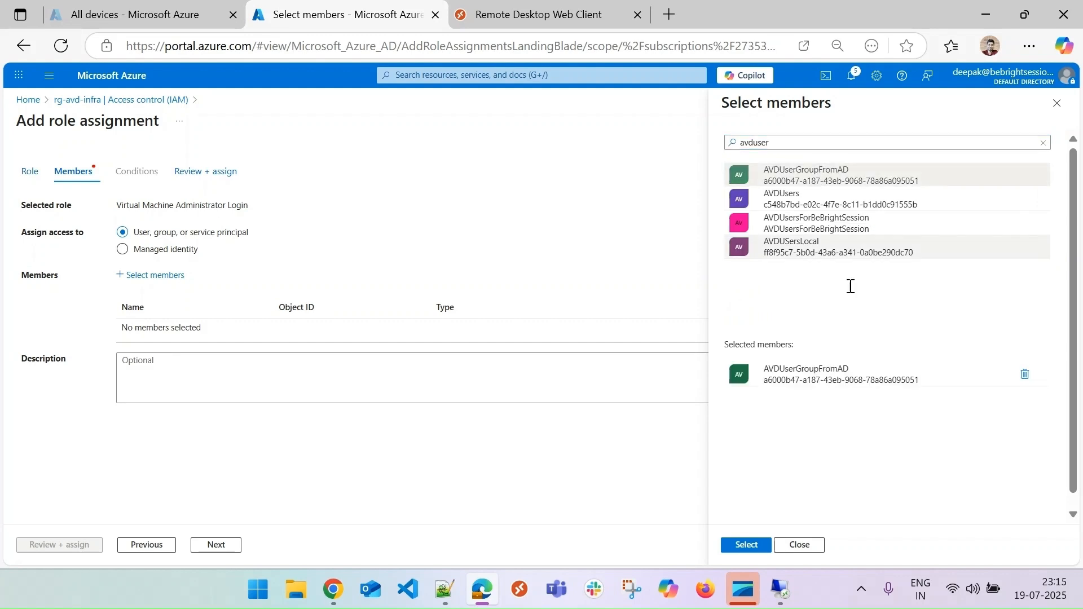
left_click(757, 545)
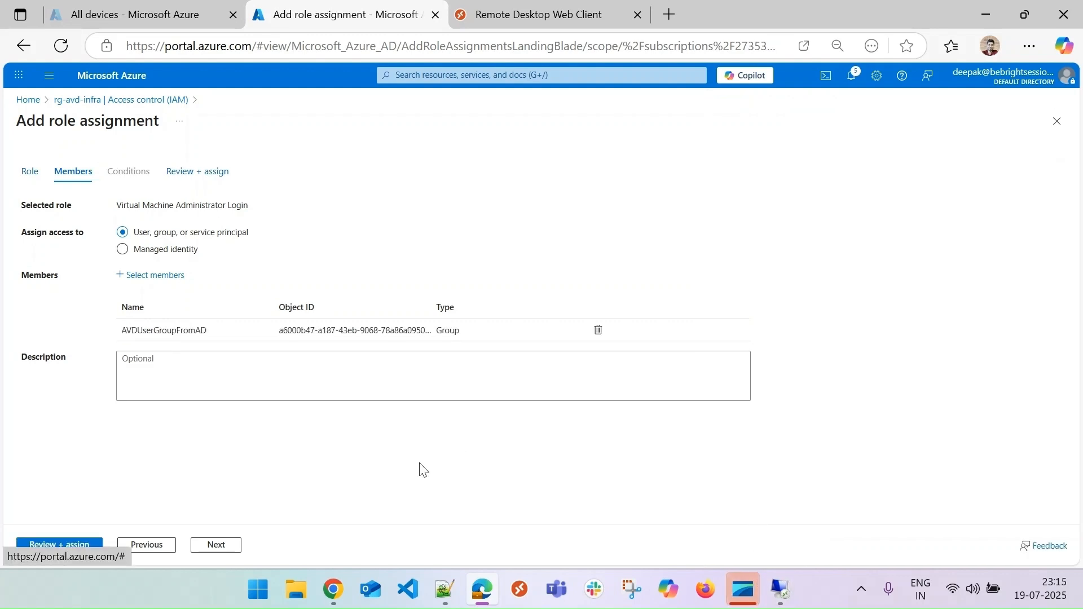
left_click(72, 543)
left_click(72, 543)
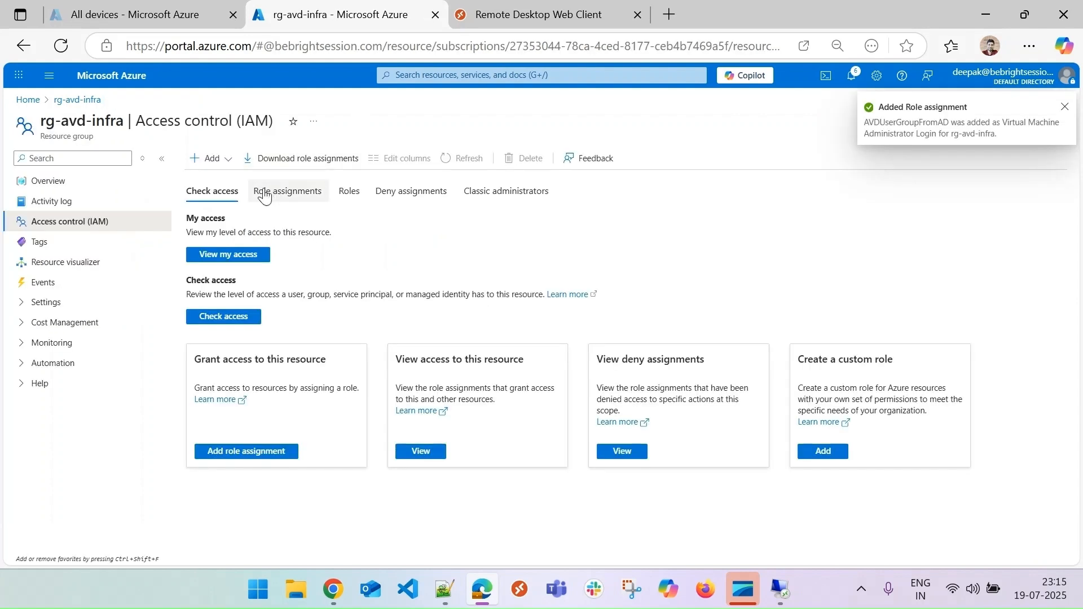
Start another role assignment on rg-avd-infra, search roles for "virtual machine user", and choose Virtual Machine User Login.
left_click(225, 160)
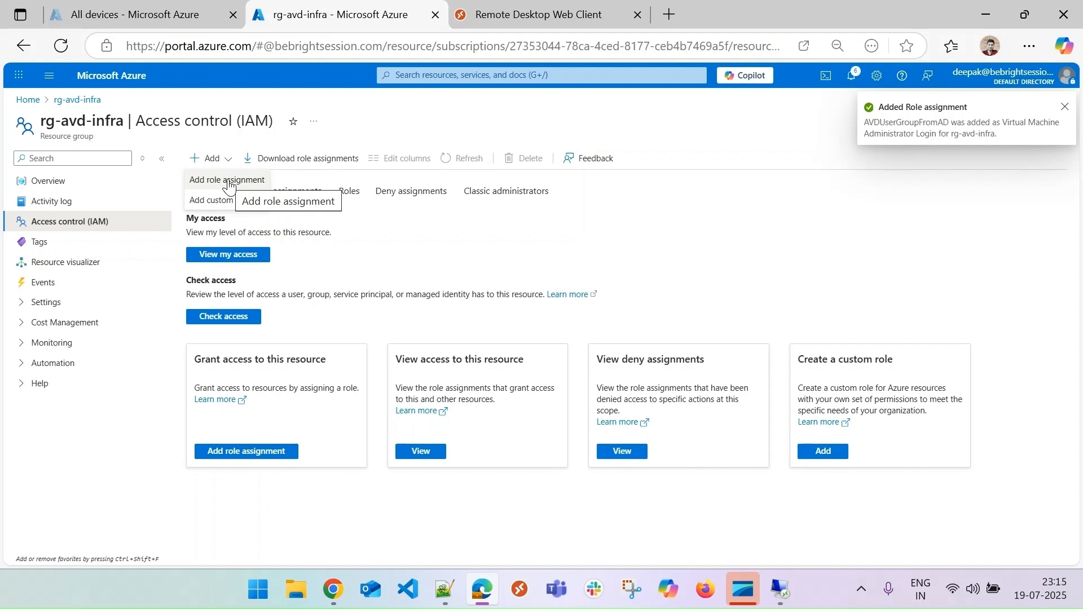
left_click(228, 180)
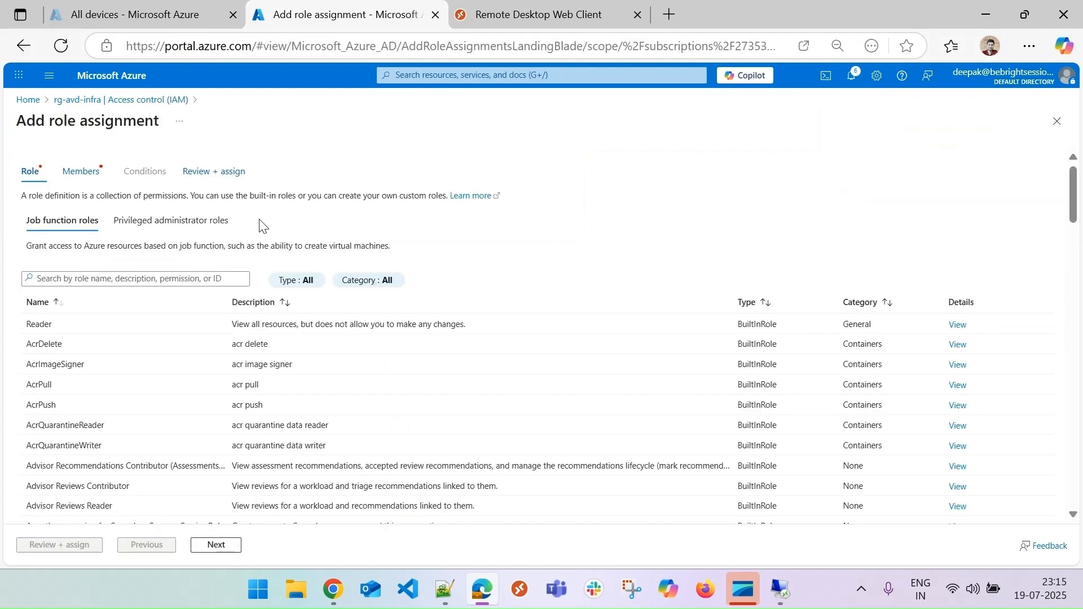
left_click(76, 277)
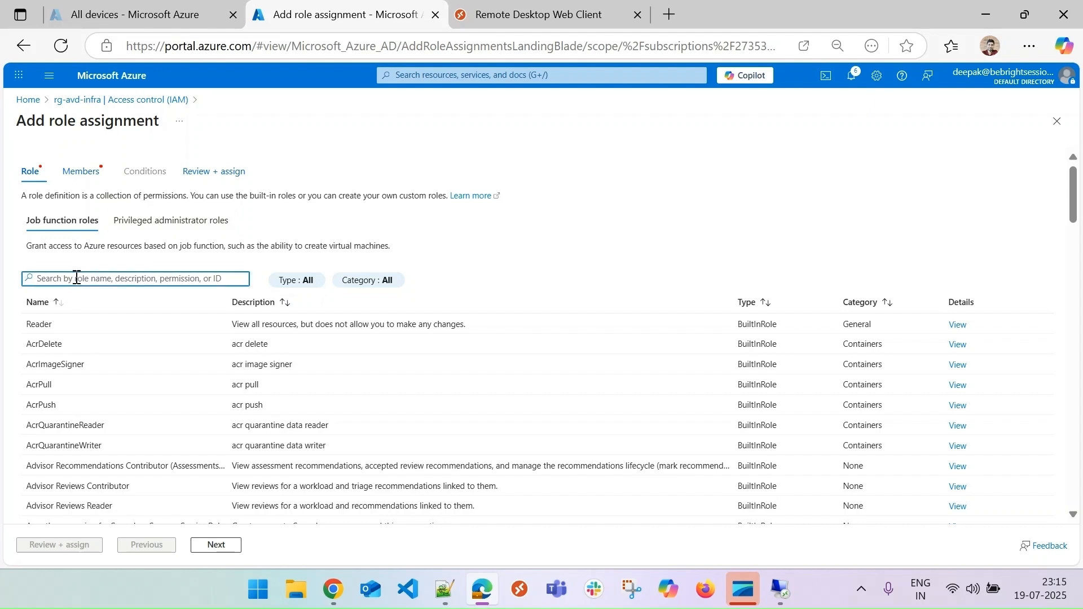
type("virtual machine user")
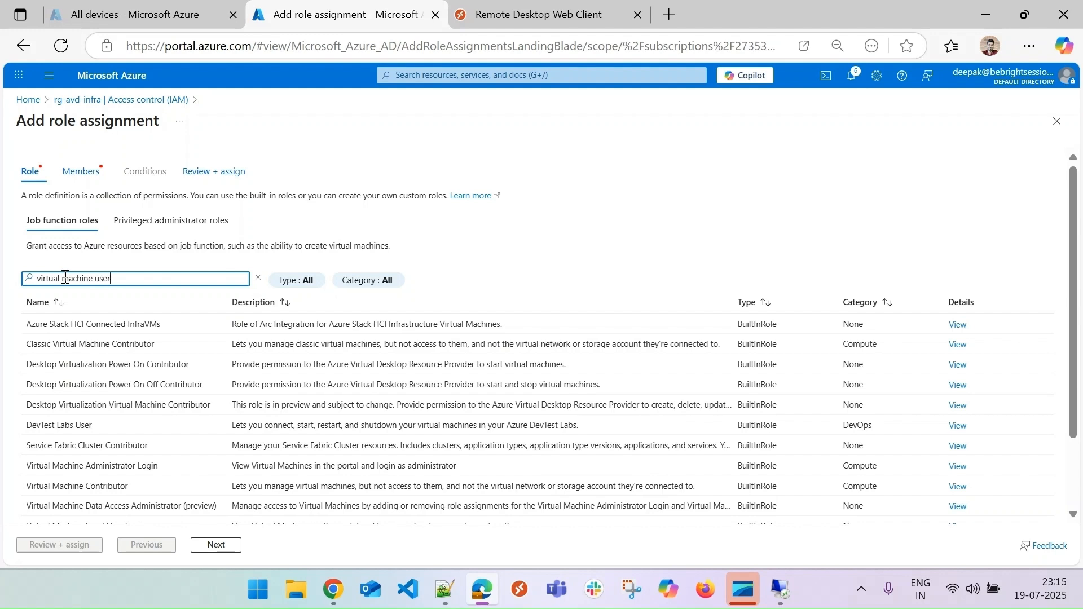
left_click(110, 393)
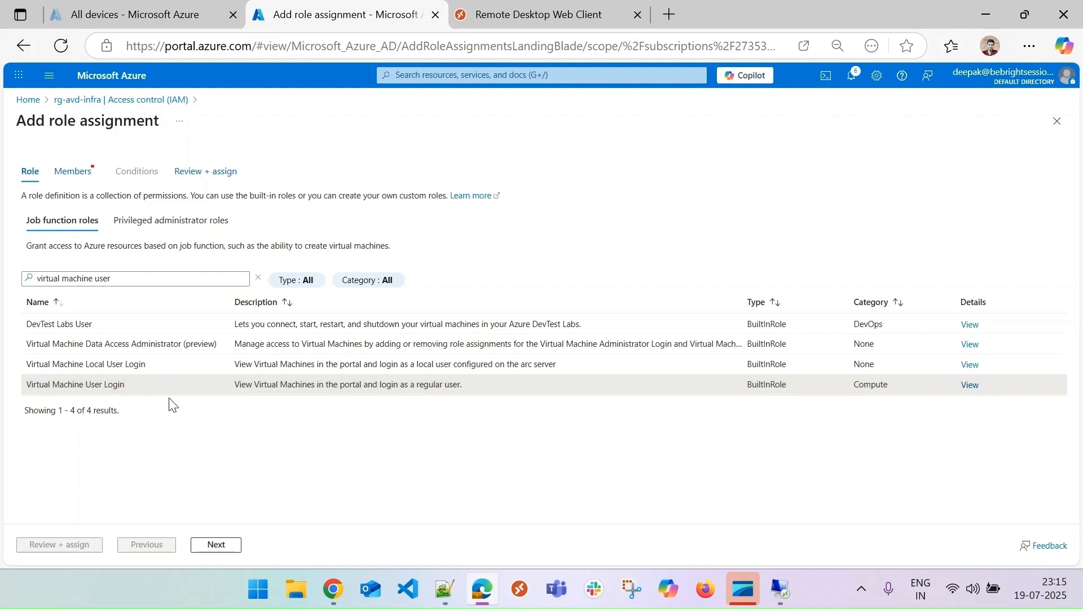
left_click(227, 545)
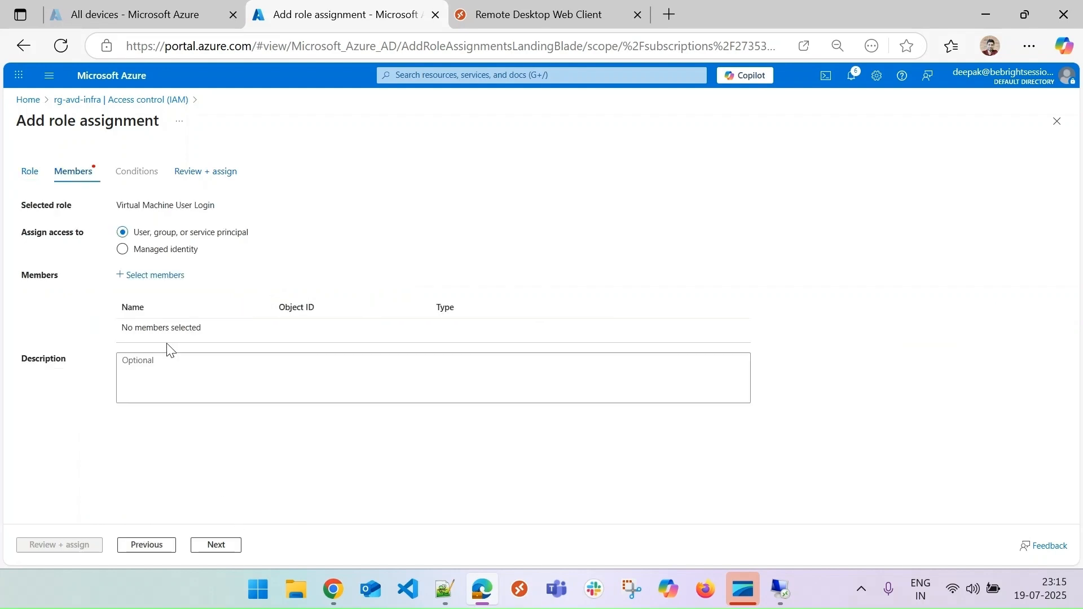
Select the AVDUserGroupFromAD group as the member for Virtual Machine User Login, then review and assign the role.
left_click(177, 277)
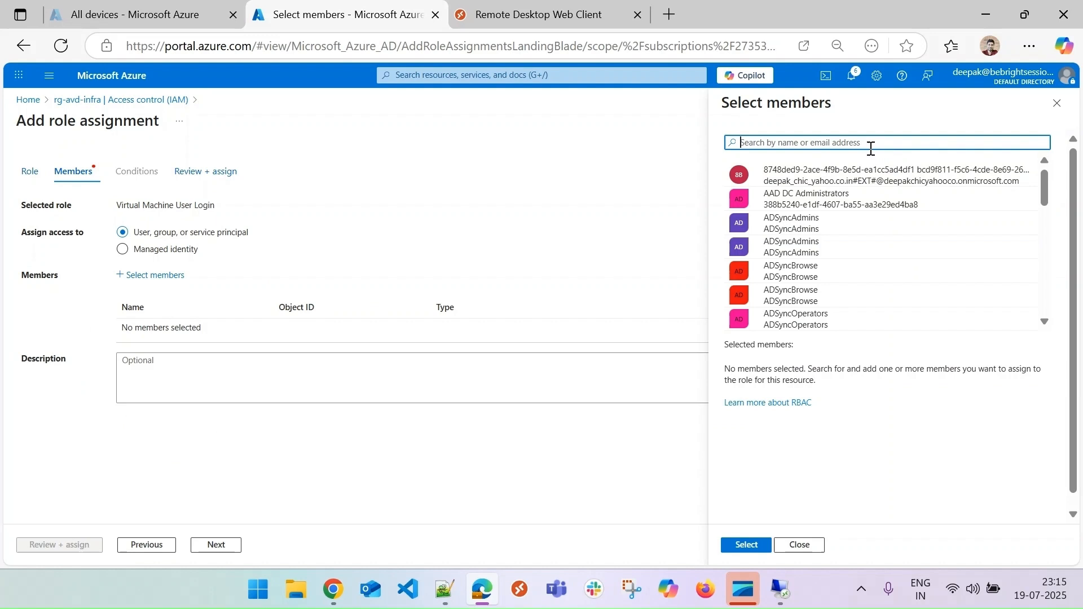
type("avduser")
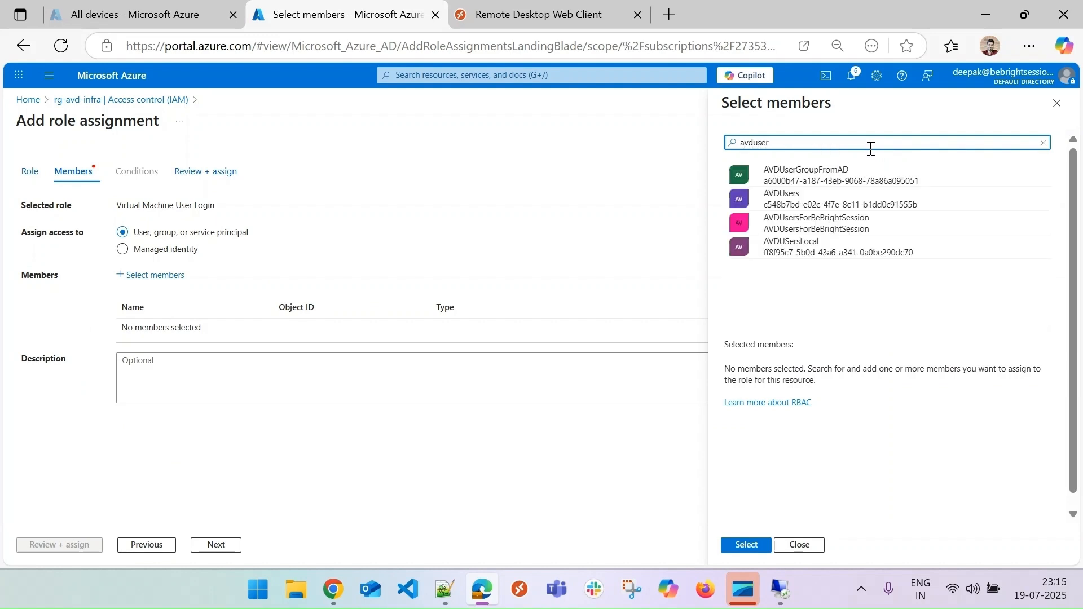
left_click(829, 176)
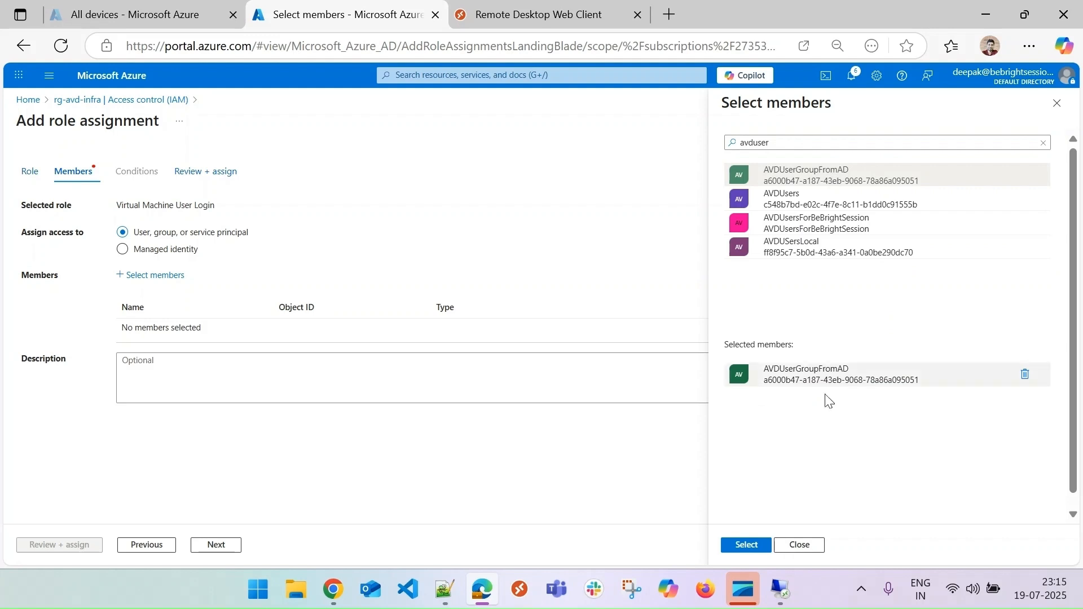
left_click(761, 545)
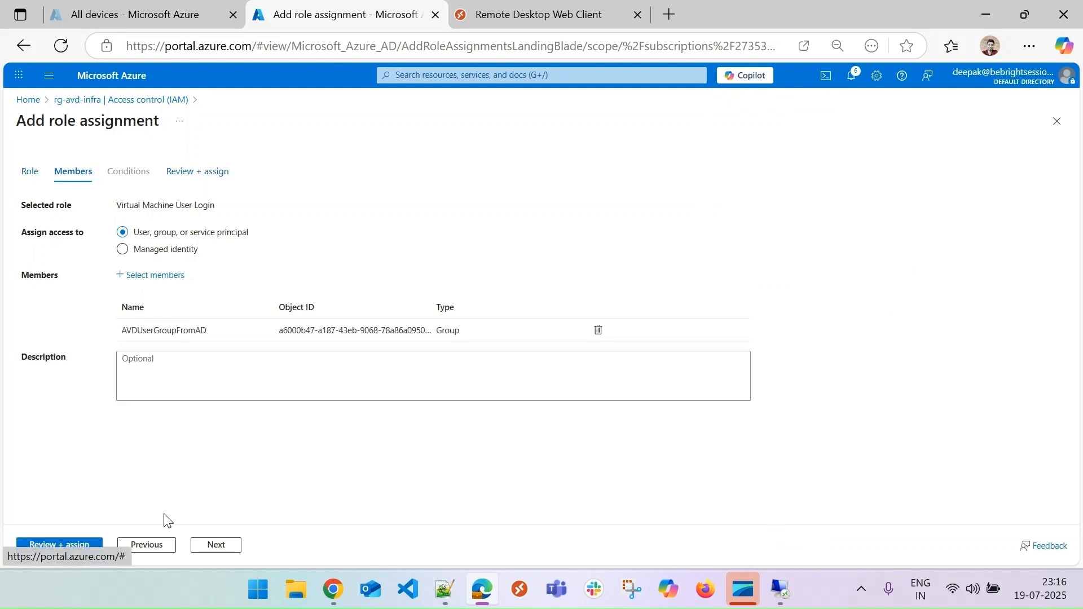
left_click(70, 546)
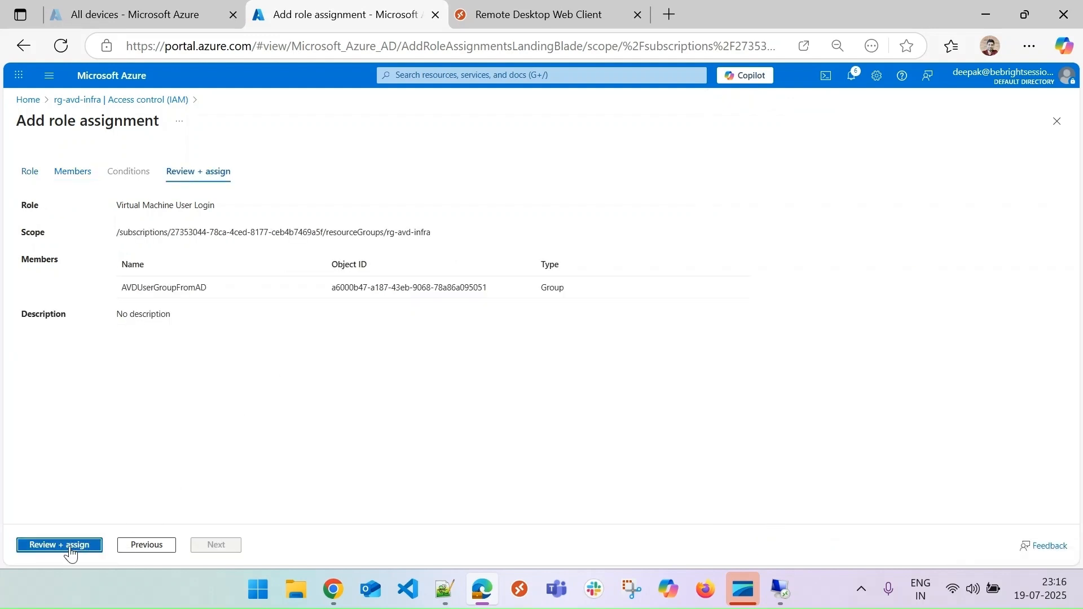
left_click(69, 549)
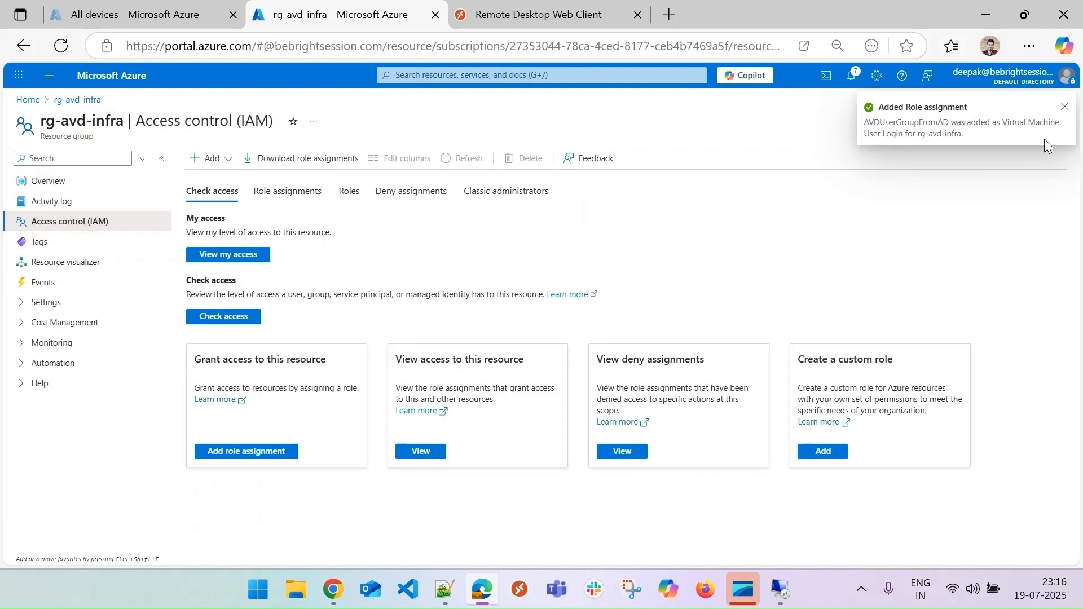
left_click(1064, 109)
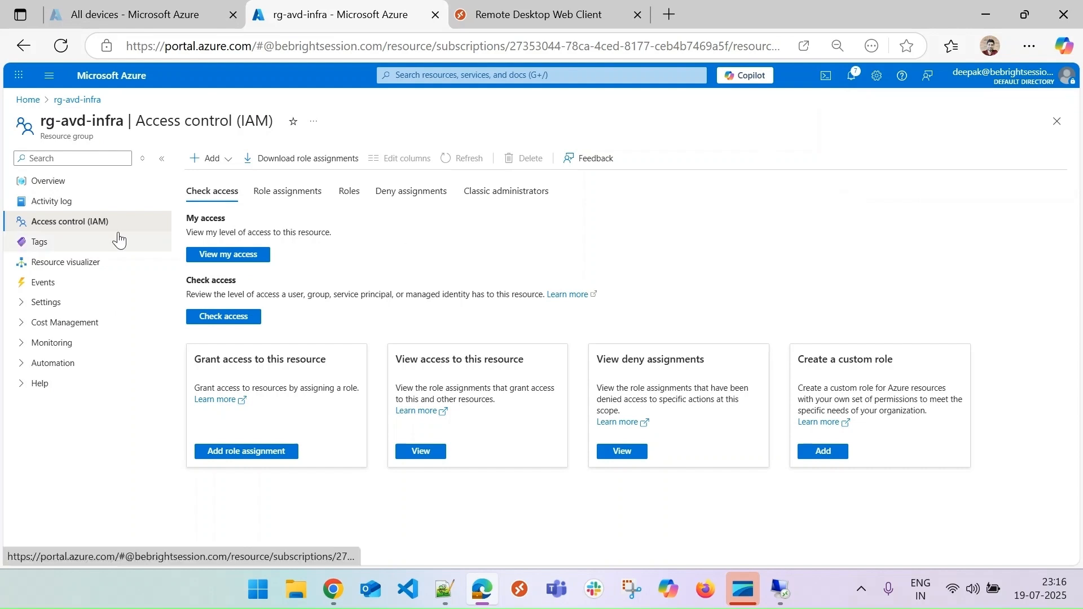
Leave the resource group and open the assignments of the hp-z-avd-n-001-DAG application group in host pool hp-z-avd-n-001.
left_click(1056, 121)
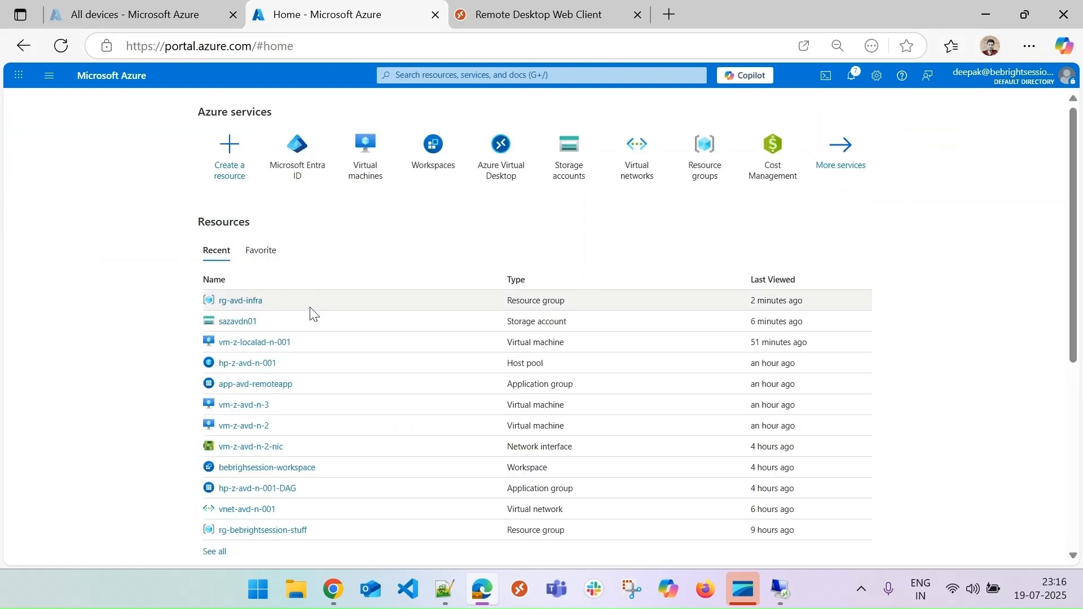
left_click(243, 362)
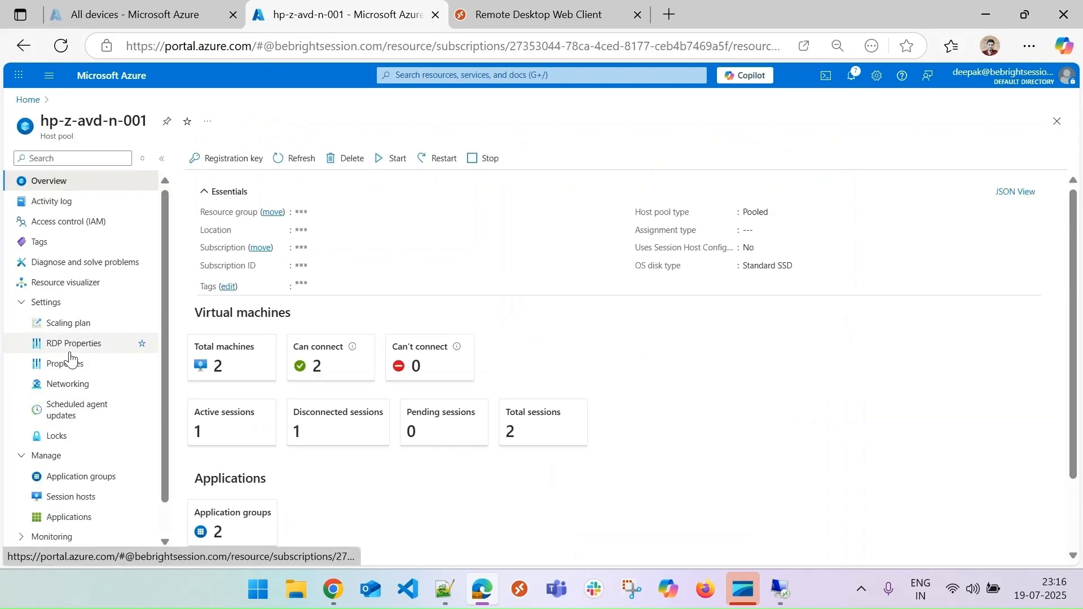
left_click(85, 477)
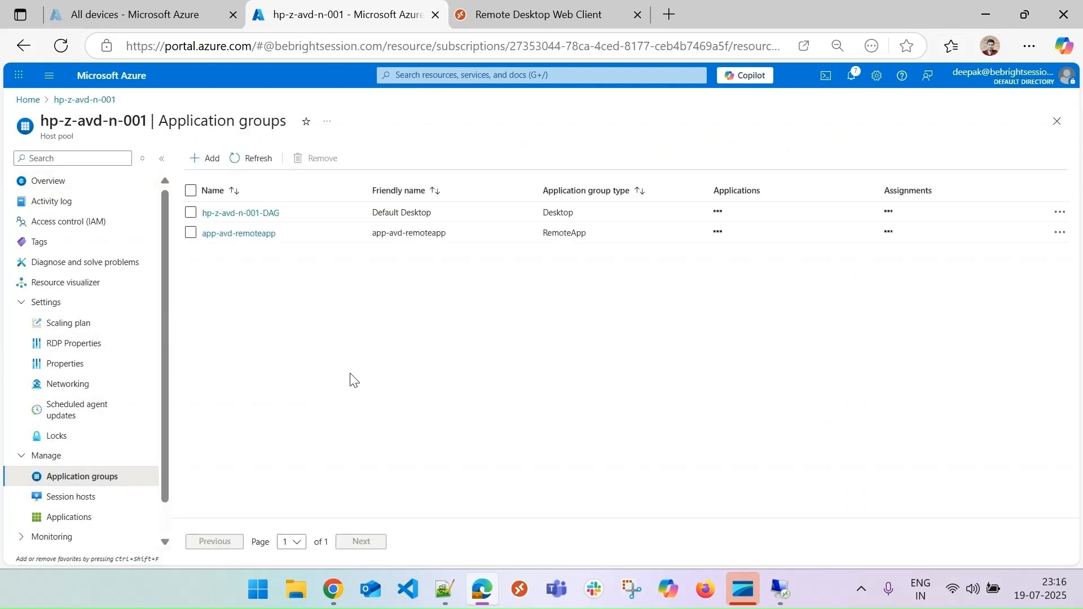
left_click(251, 213)
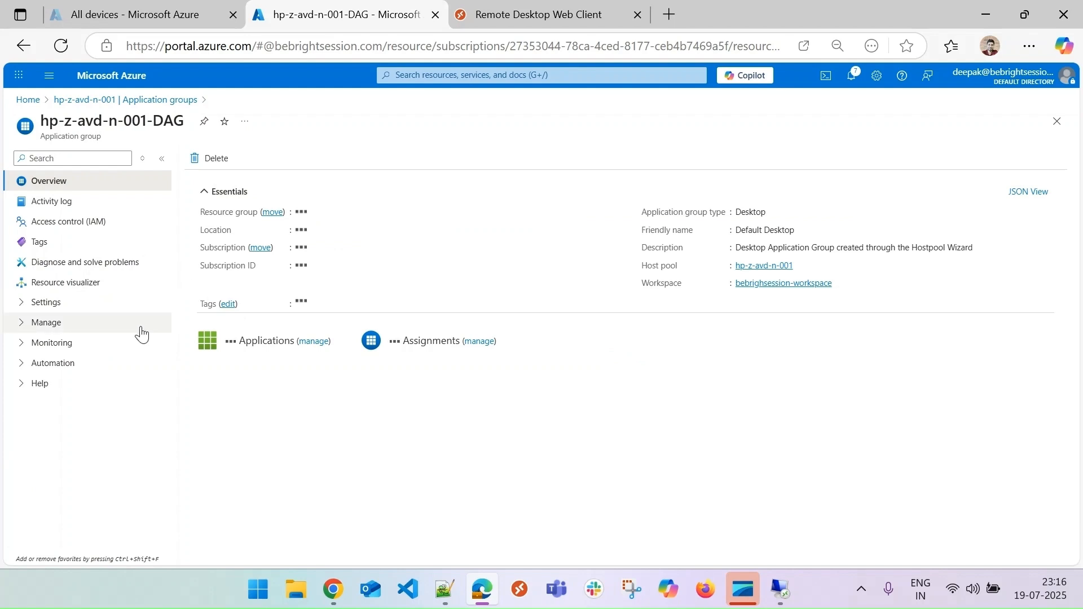
left_click(23, 323)
left_click(66, 364)
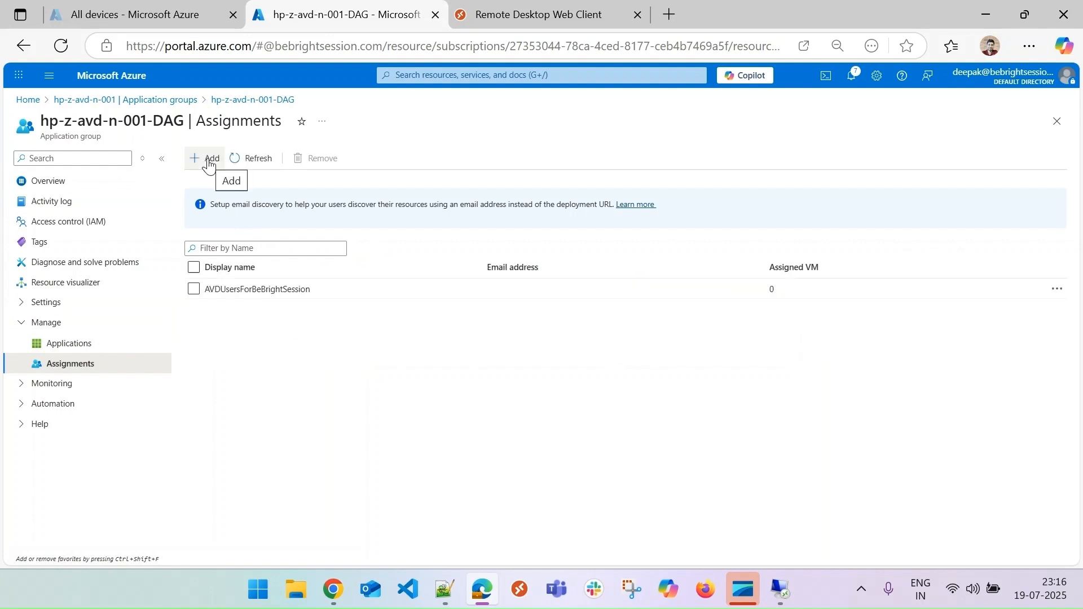
Search for "avduser", assign the AVDUserGroupFromAD group to the desktop application group, and return to the portal home page.
left_click(208, 162)
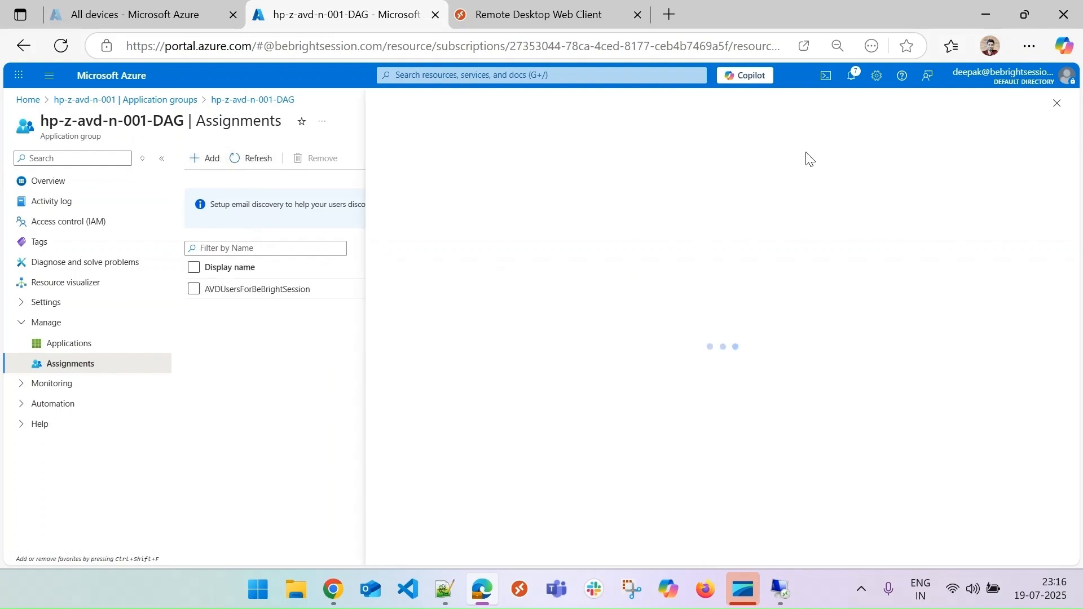
left_click(451, 200)
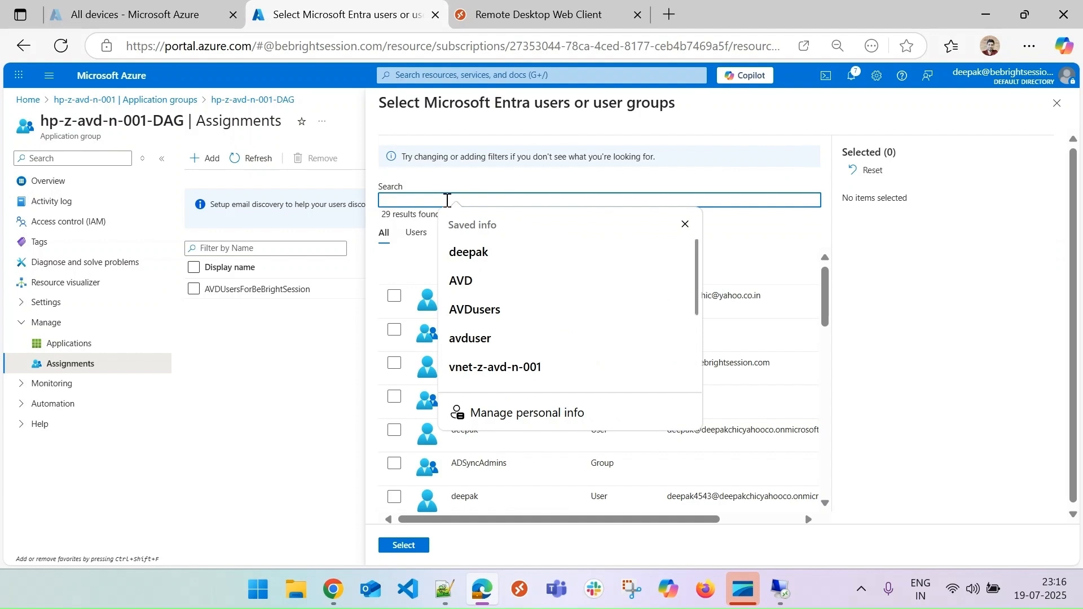
type("avduser")
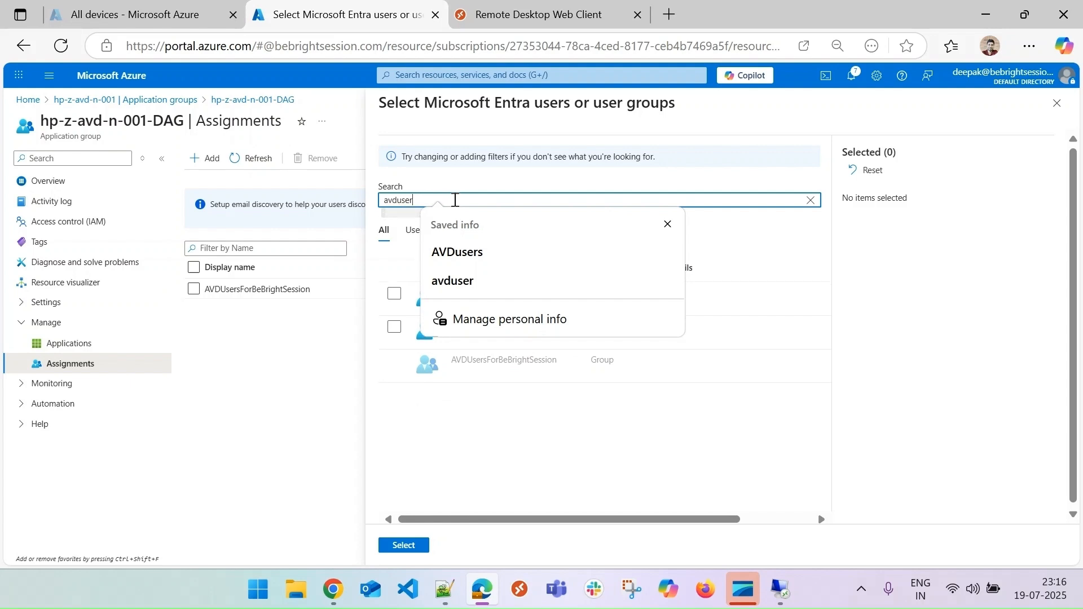
left_click(643, 491)
left_click(489, 373)
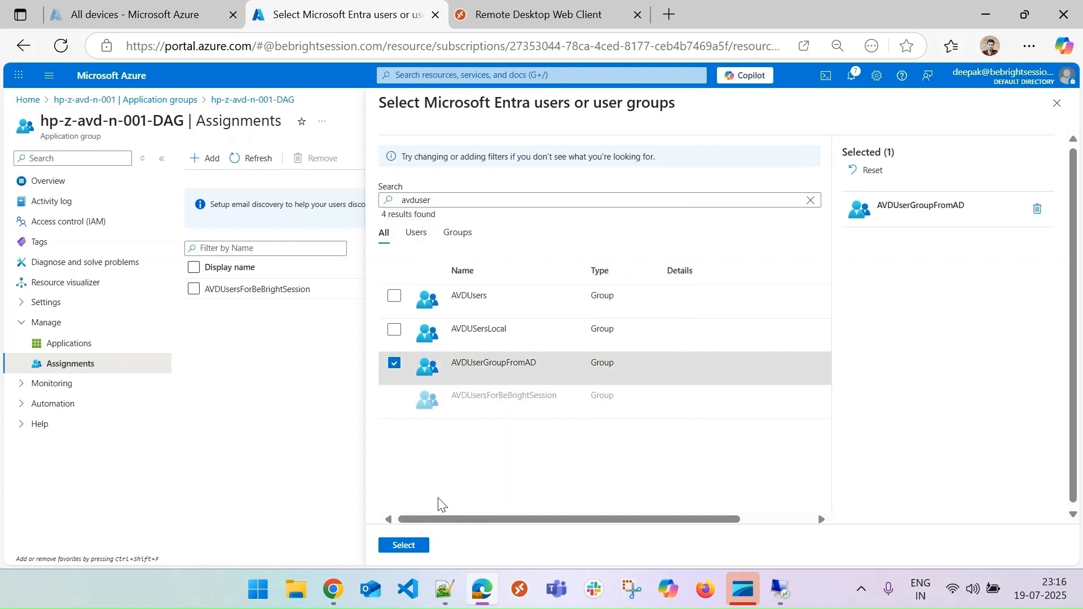
left_click(418, 546)
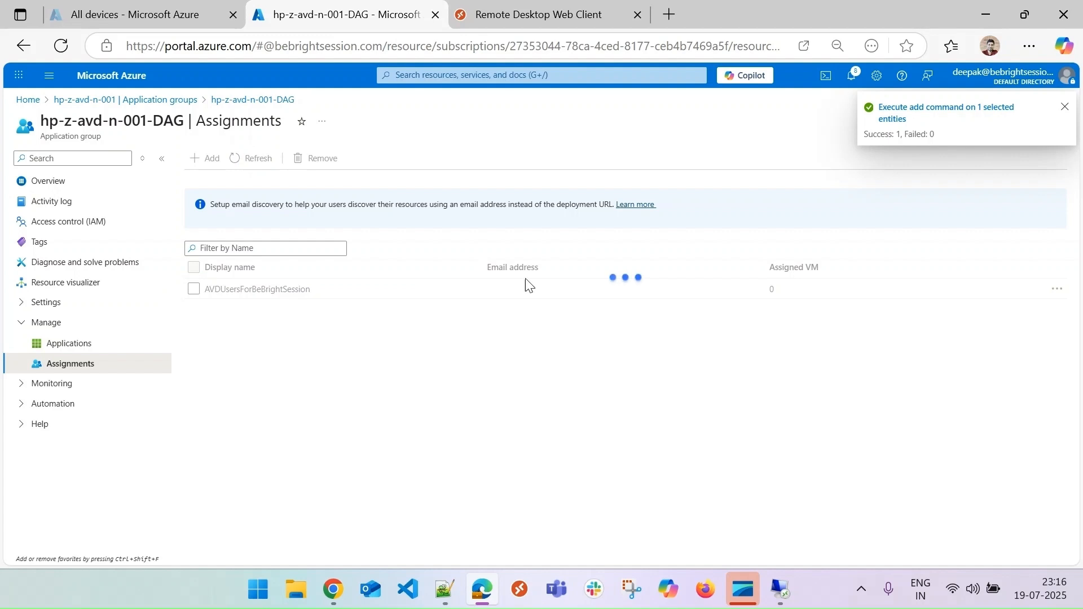
left_click(1064, 108)
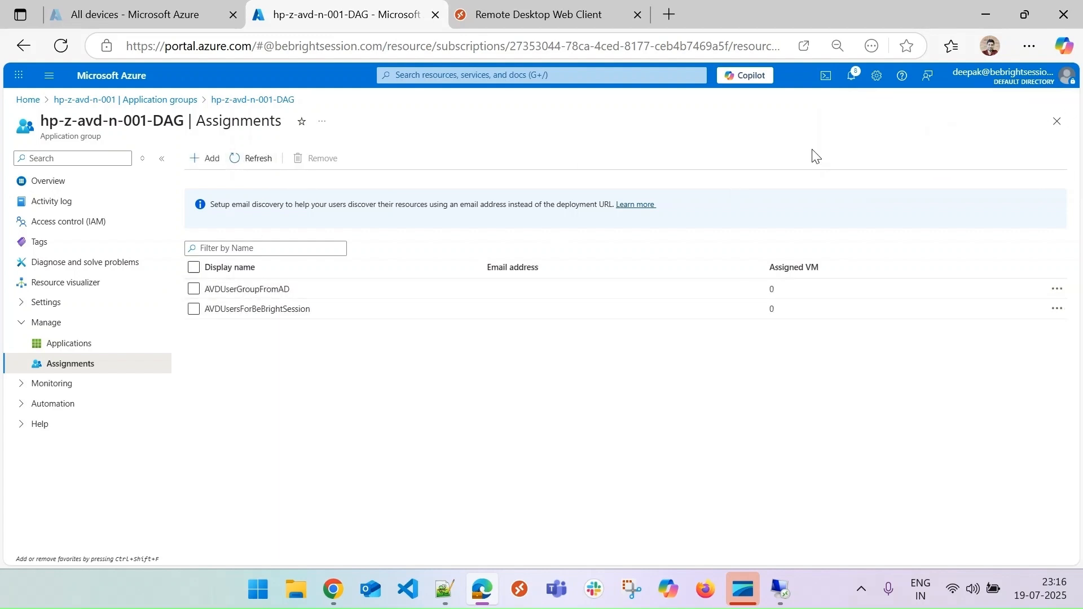
left_click(1056, 121)
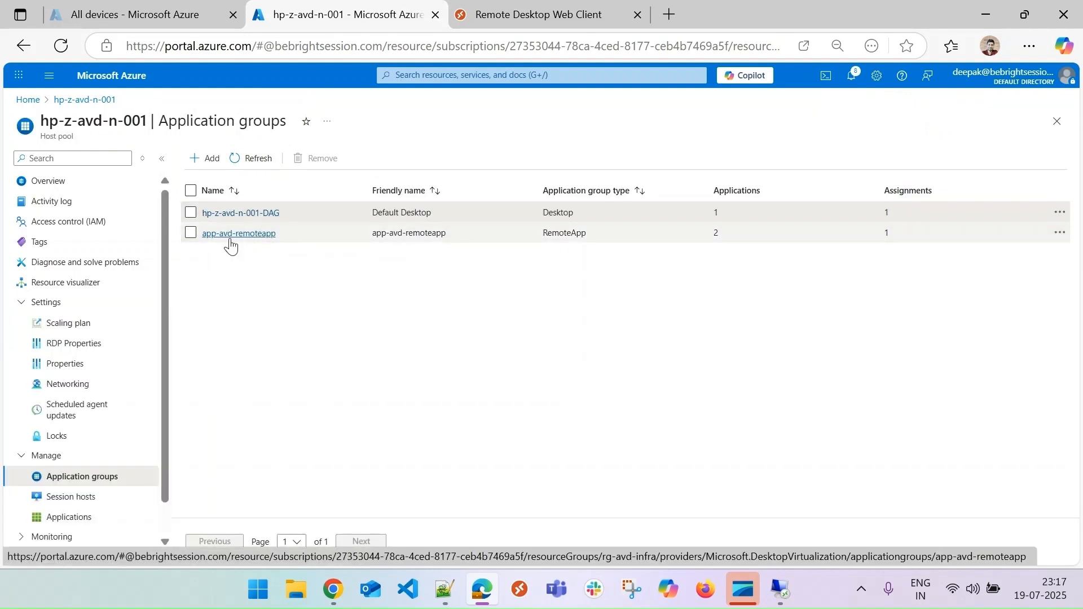
left_click(1056, 122)
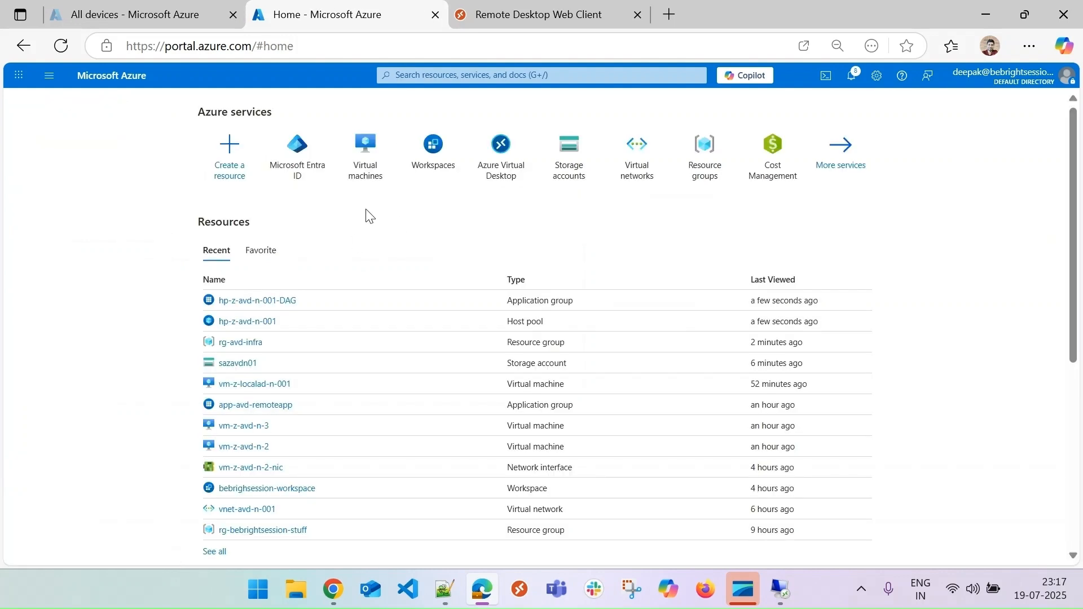
Switch to Chrome, return to the FSLogix hybrid Entra ID article, and review the Kerberos methods for configuring the local Windows device.
left_click(333, 593)
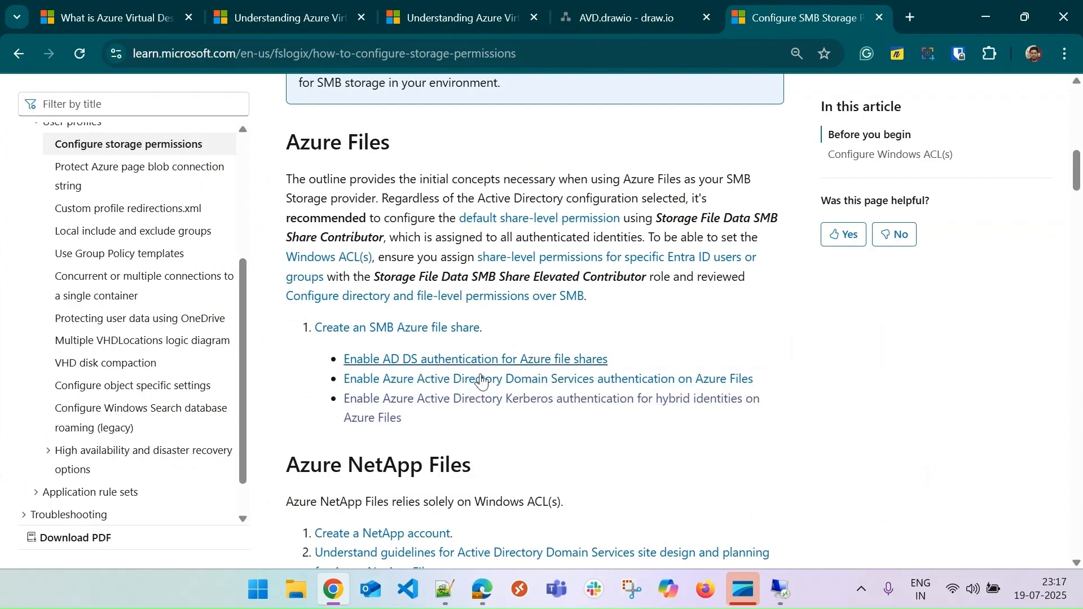
left_click(13, 55)
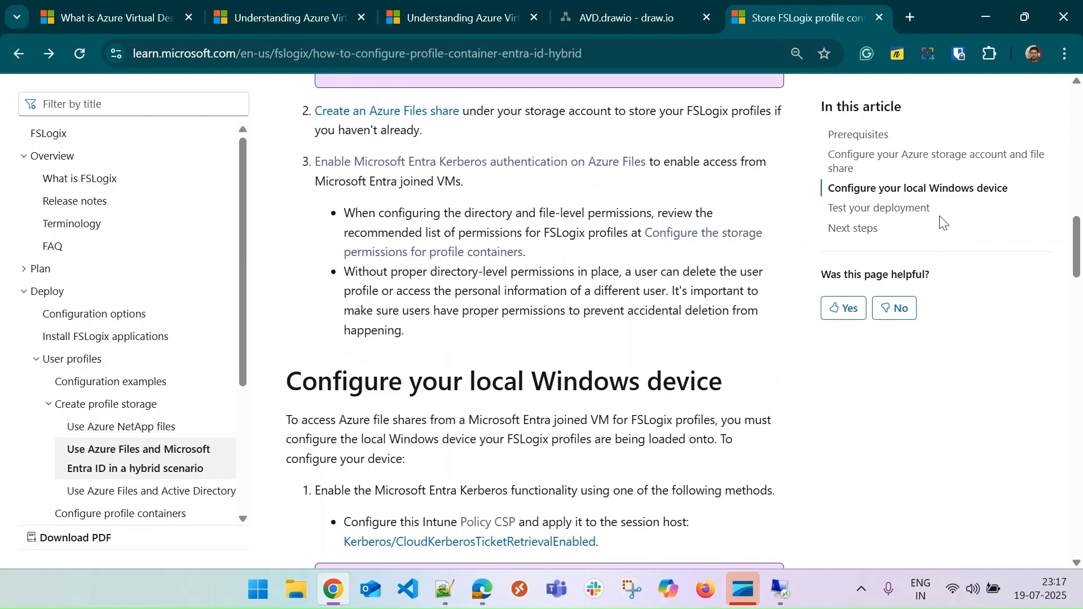
left_click_drag(1075, 246, 1078, 276)
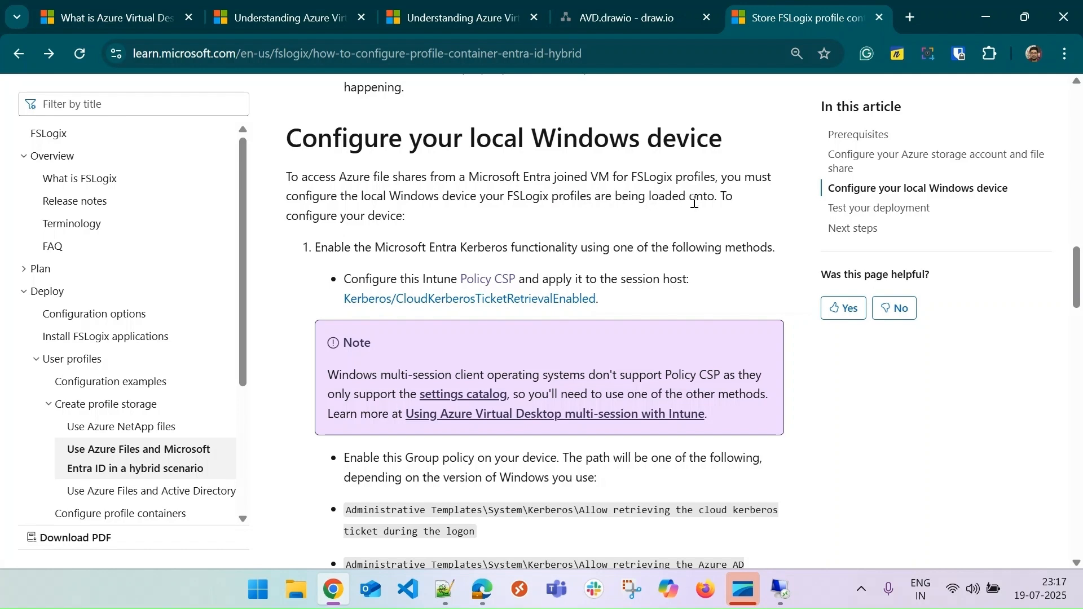
left_click_drag(412, 247, 746, 261)
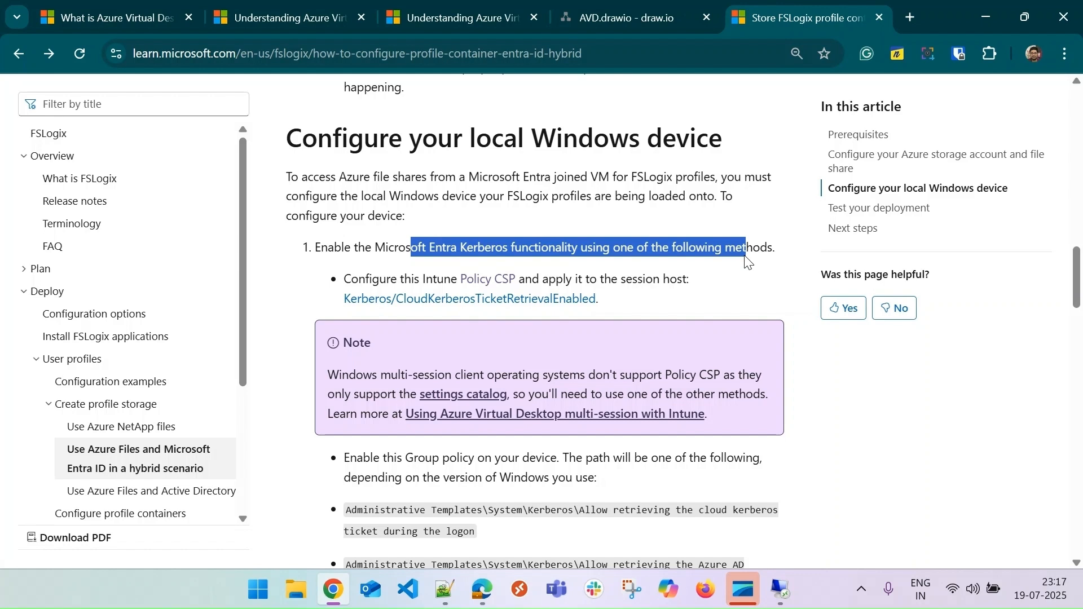
left_click(389, 269)
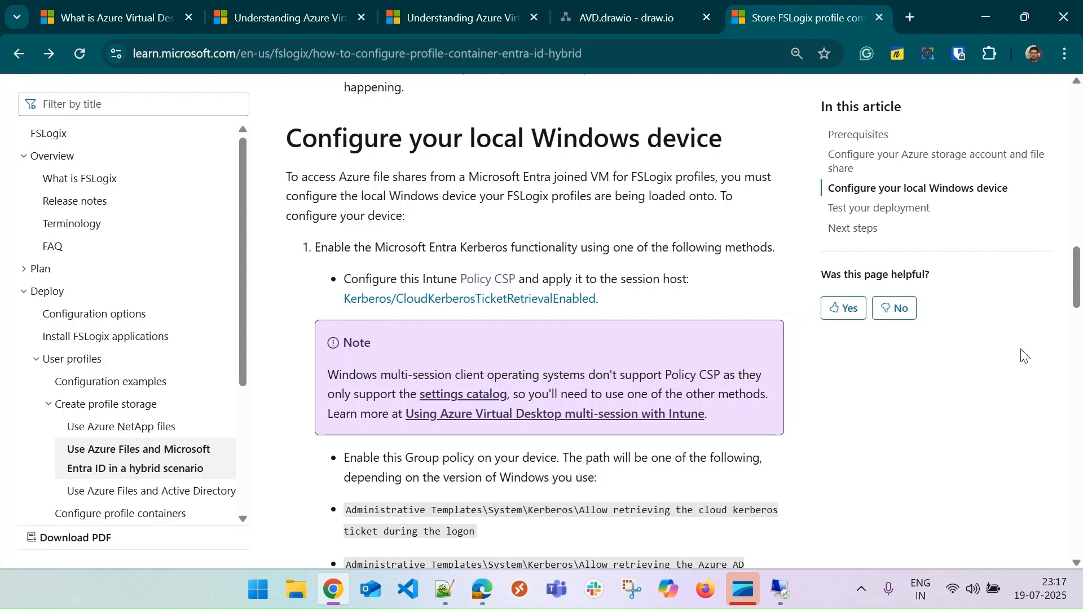
scroll(1075, 296, "down", 4)
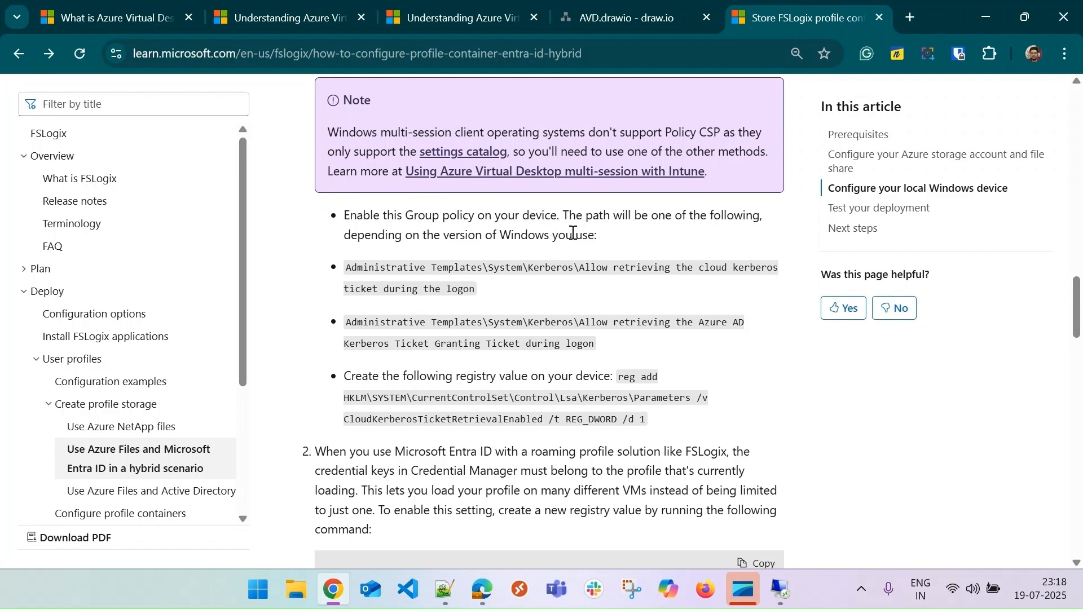
left_click_drag(485, 215, 559, 215)
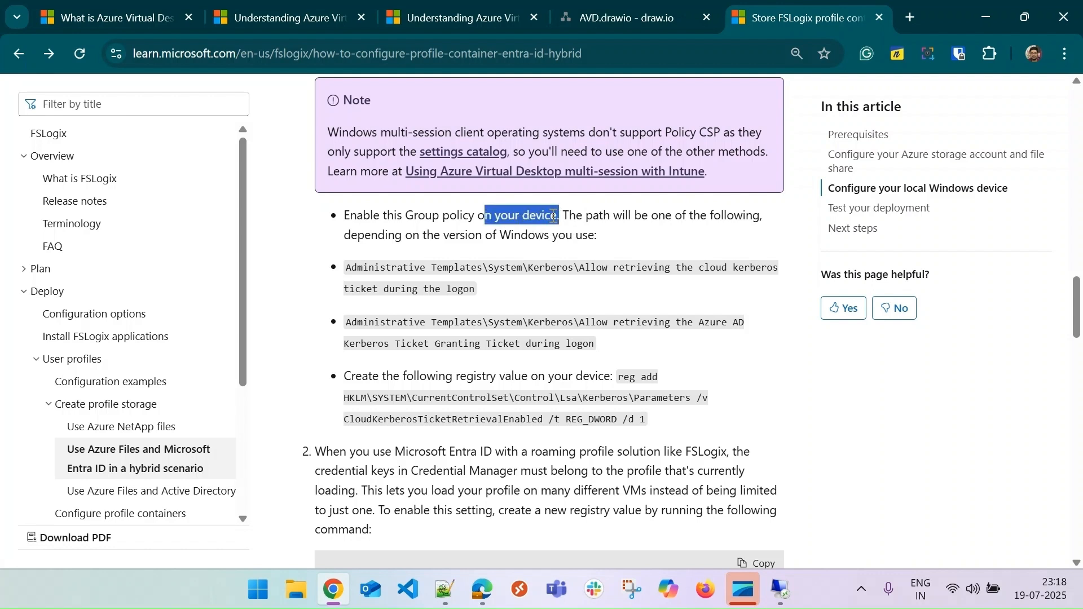
left_click(538, 214)
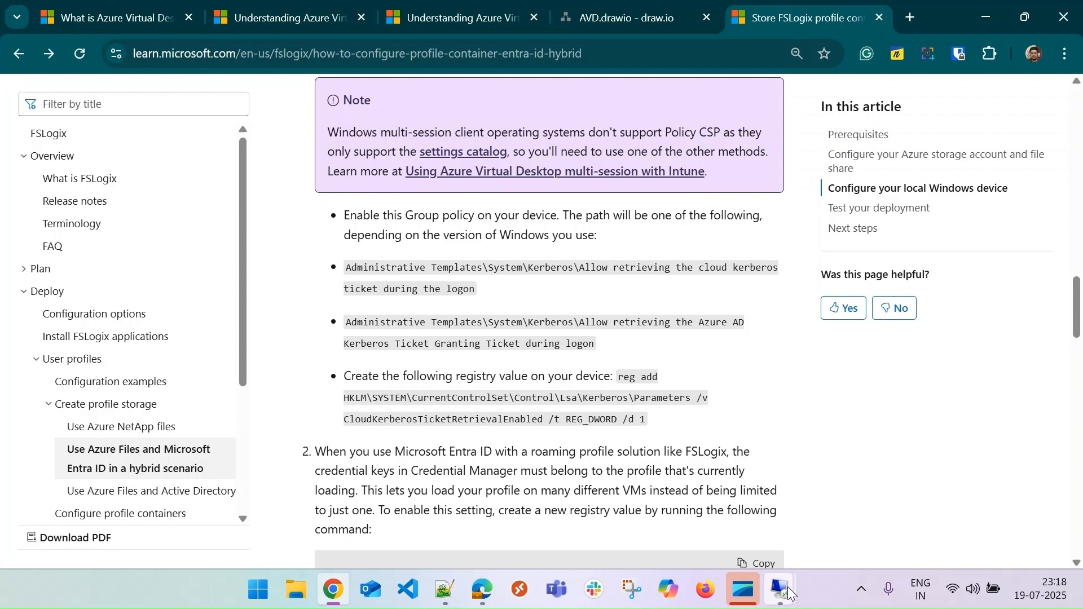
Switch to the 20.49.39.202 remote desktop session, close File Explorer, and open the Local Group Policy Editor.
mouse_move(788, 595)
left_click(688, 522)
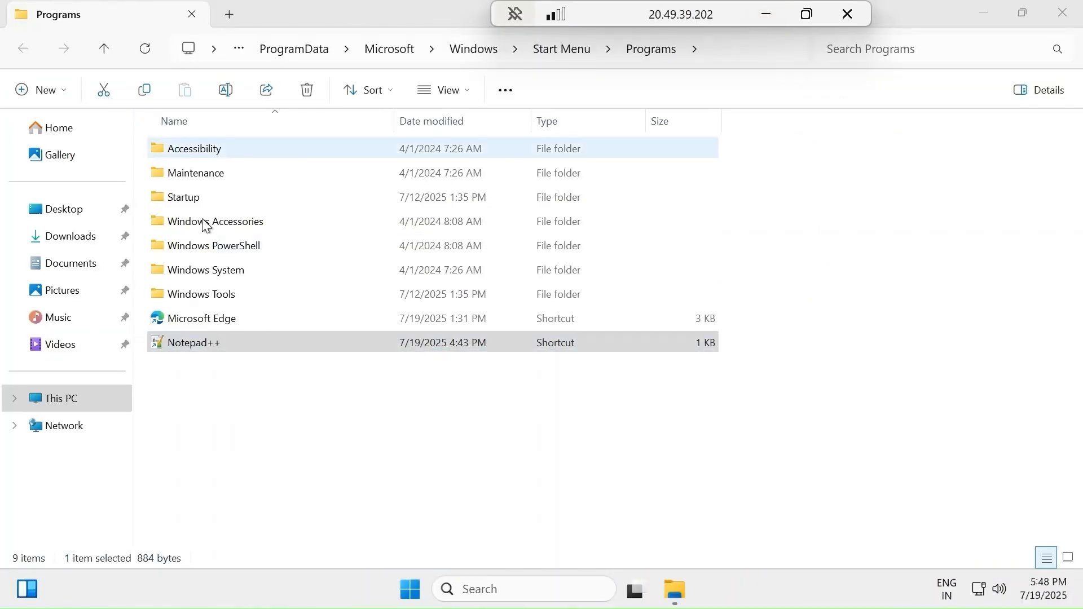
left_click(1058, 14)
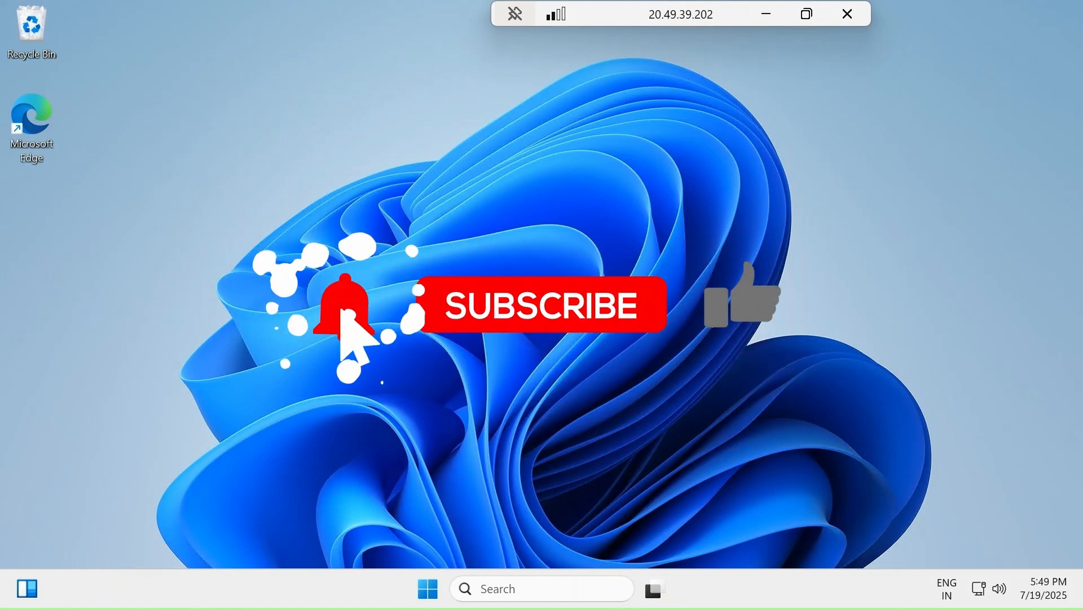
left_click(428, 589)
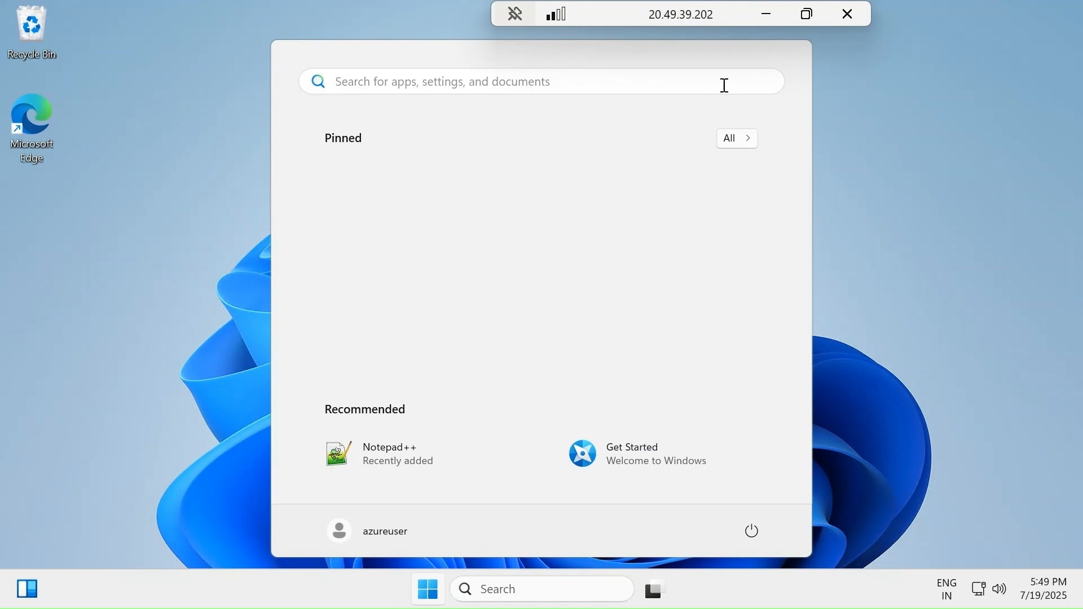
type("group po")
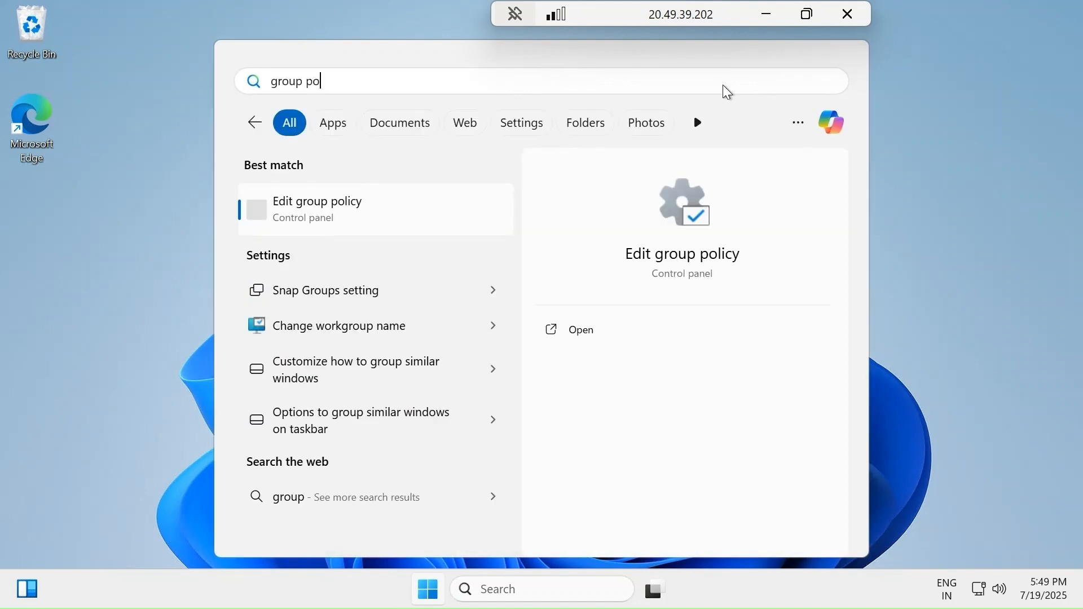
type("li")
left_click(384, 214)
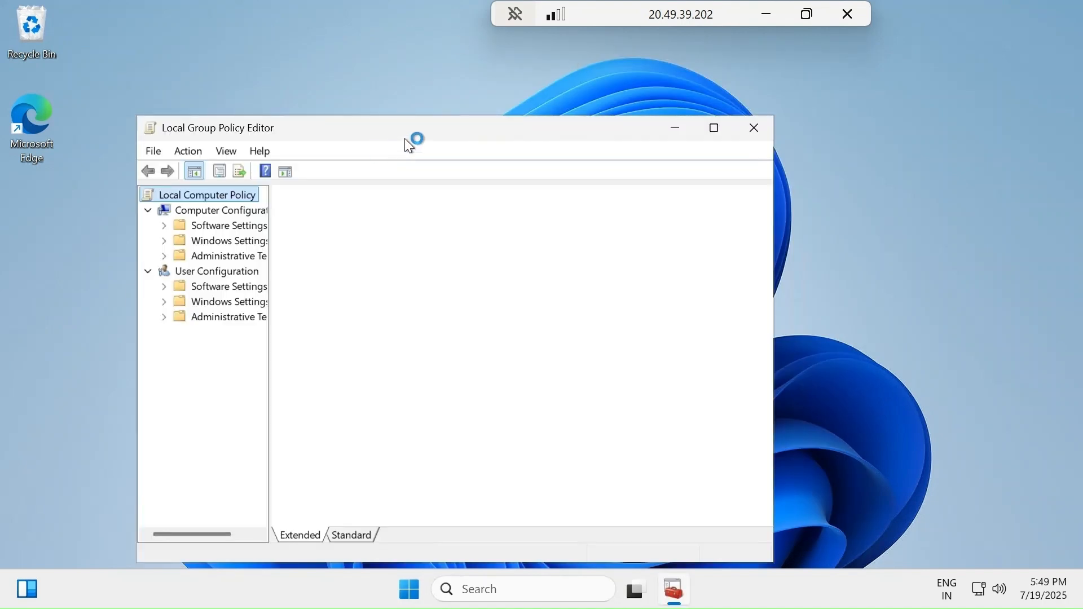
Maximize the policy editor, widen its tree, and open the Kerberos policies under Computer Configuration > Administrative Templates > System.
double_click(433, 124)
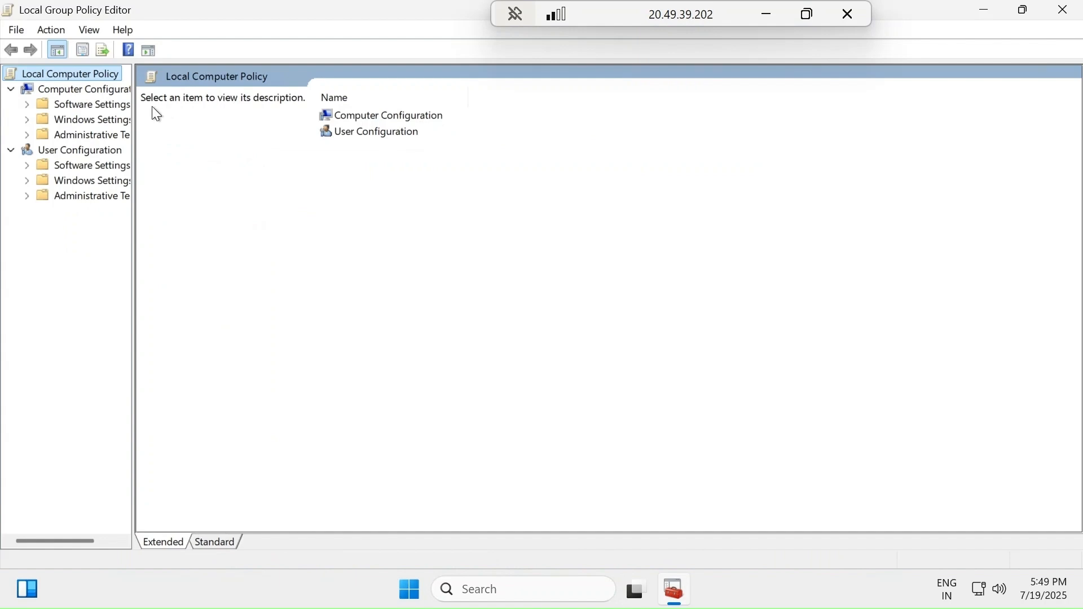
left_click_drag(133, 106, 246, 110)
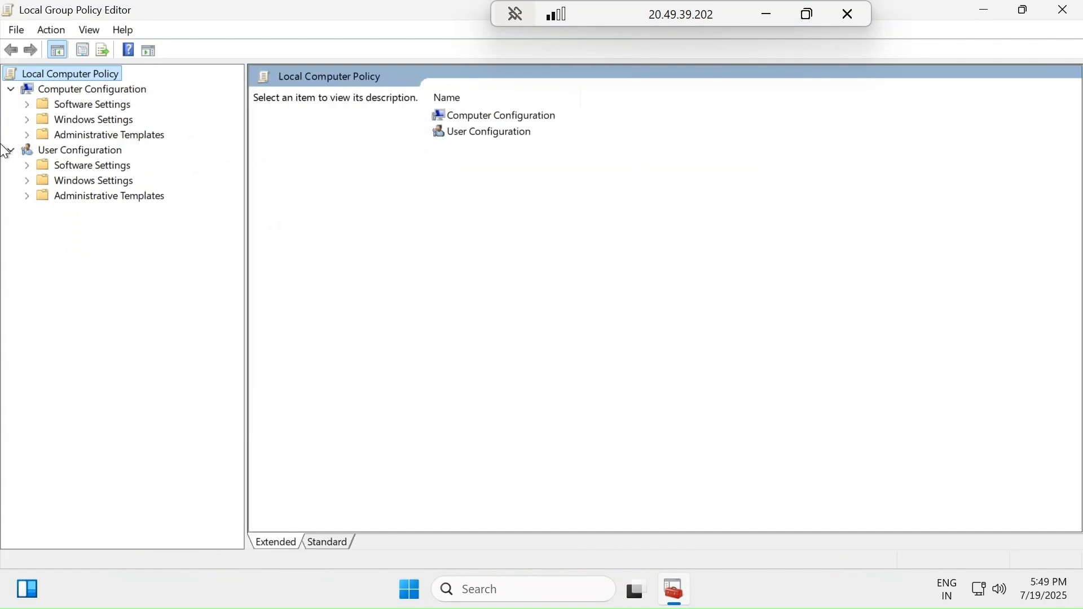
left_click(27, 135)
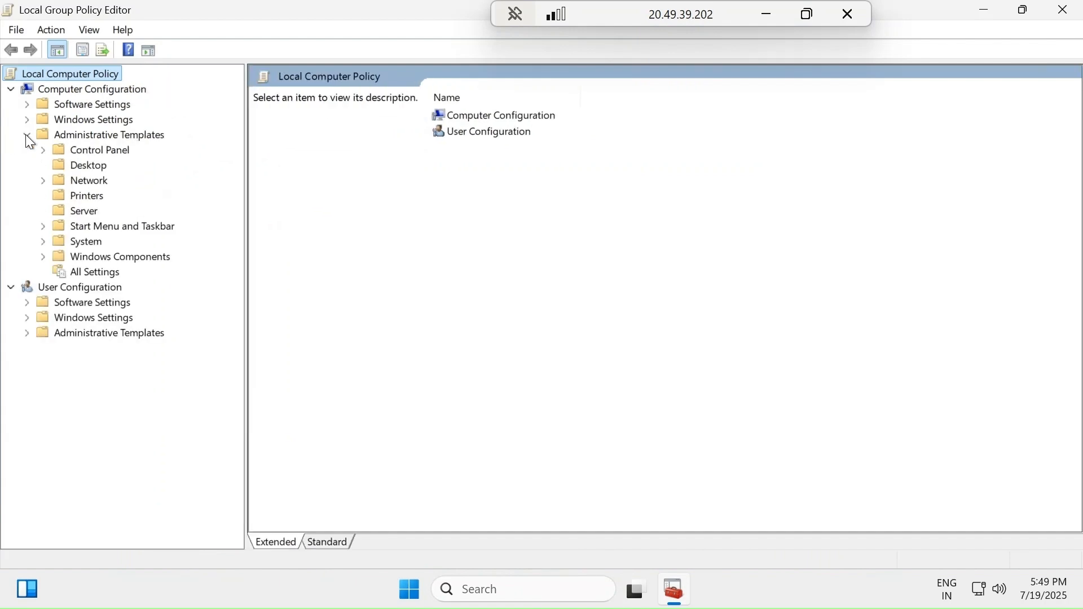
left_click(44, 241)
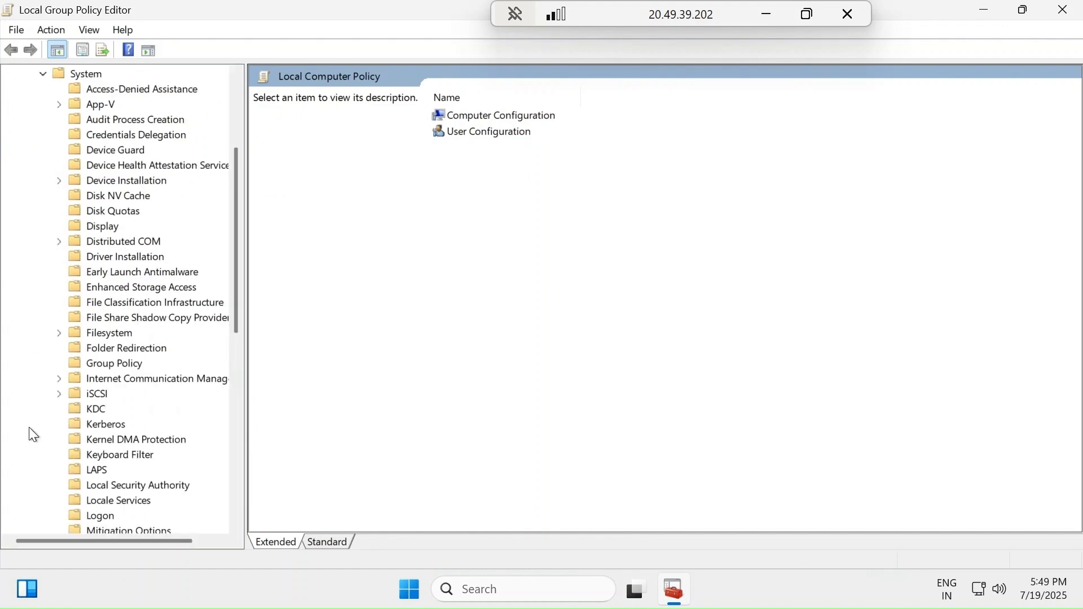
left_click(91, 424)
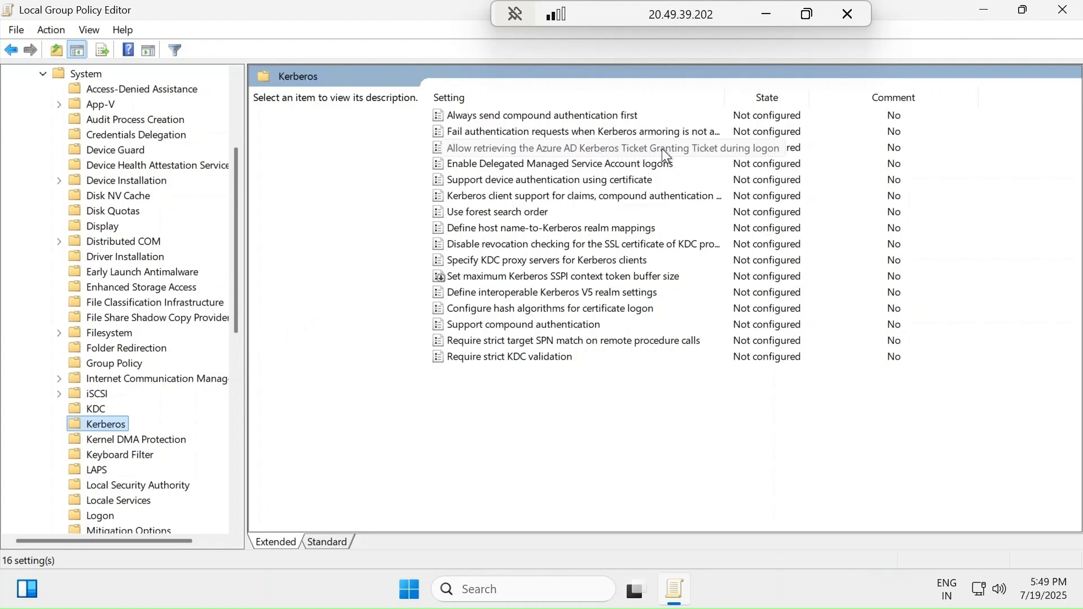
Check the Kerberos policy name in the FSLogix article in Chrome, then return to the 20.49.39.202 remote session.
left_click(767, 14)
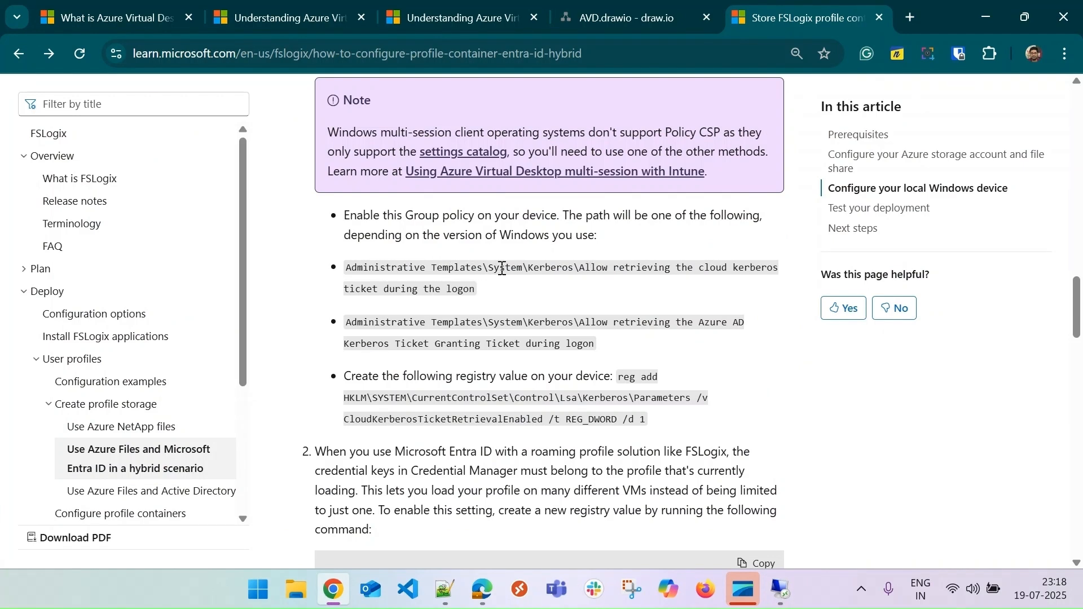
left_click_drag(577, 269, 480, 299)
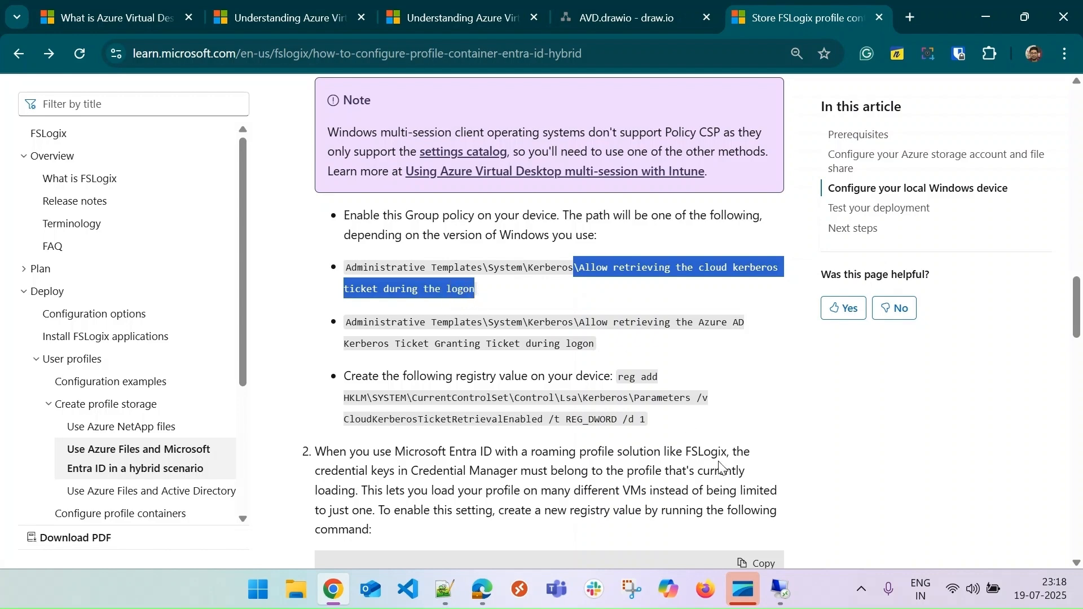
mouse_move(779, 593)
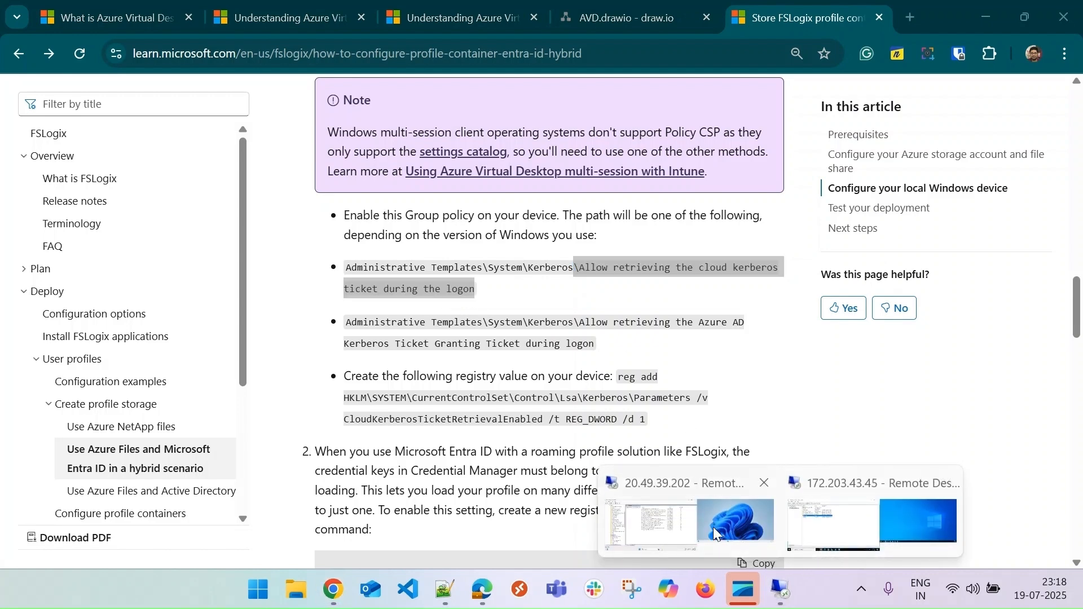
left_click(694, 527)
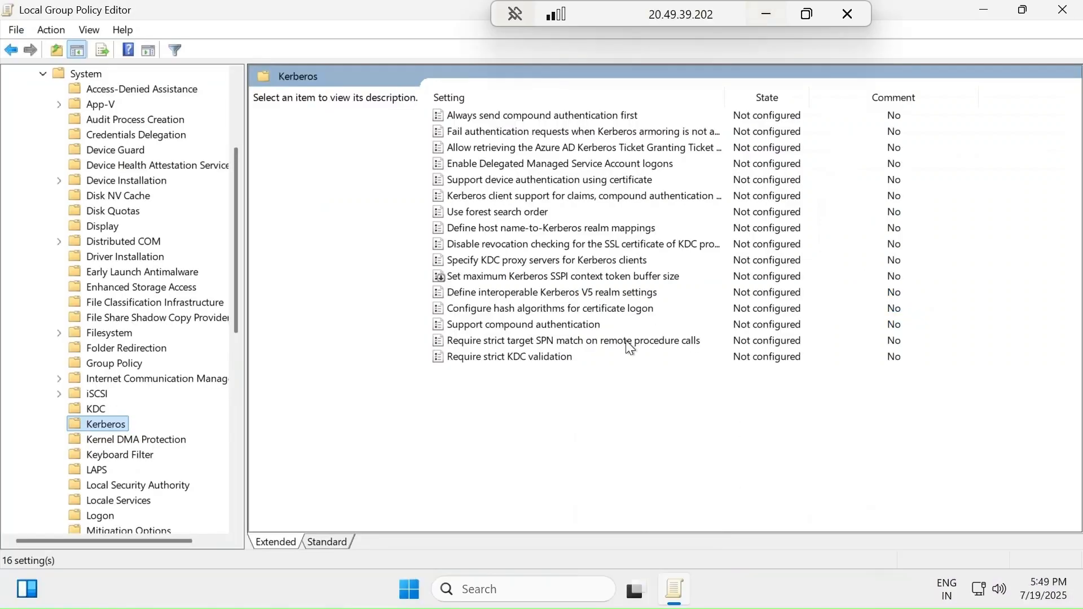
Set the policy "Allow retrieving the Azure AD Kerberos Ticket Granting Ticket during logon" to Enabled and apply it.
left_click(540, 148)
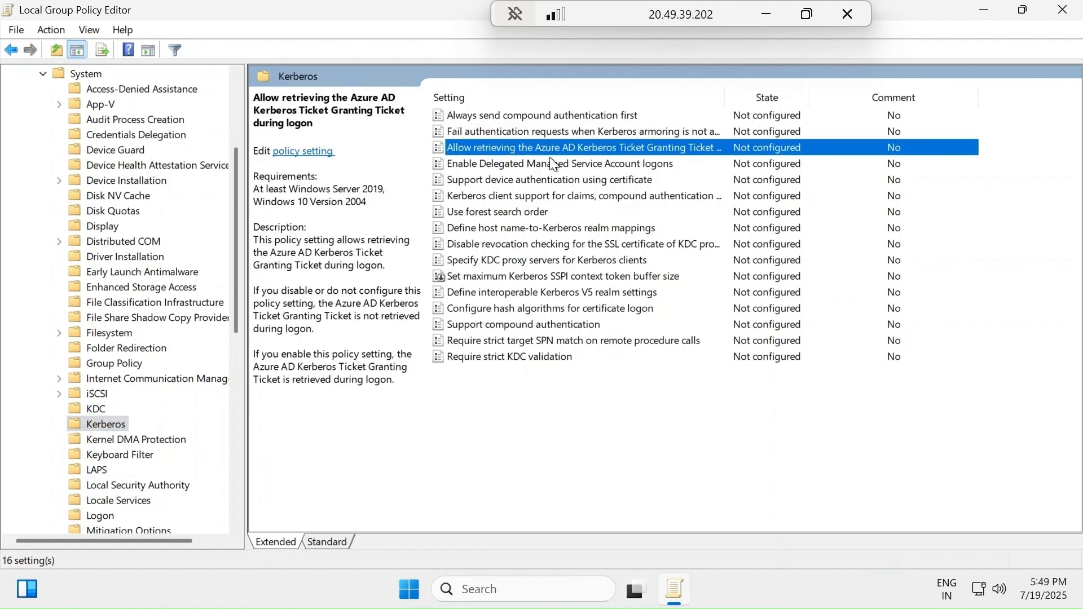
key("Return")
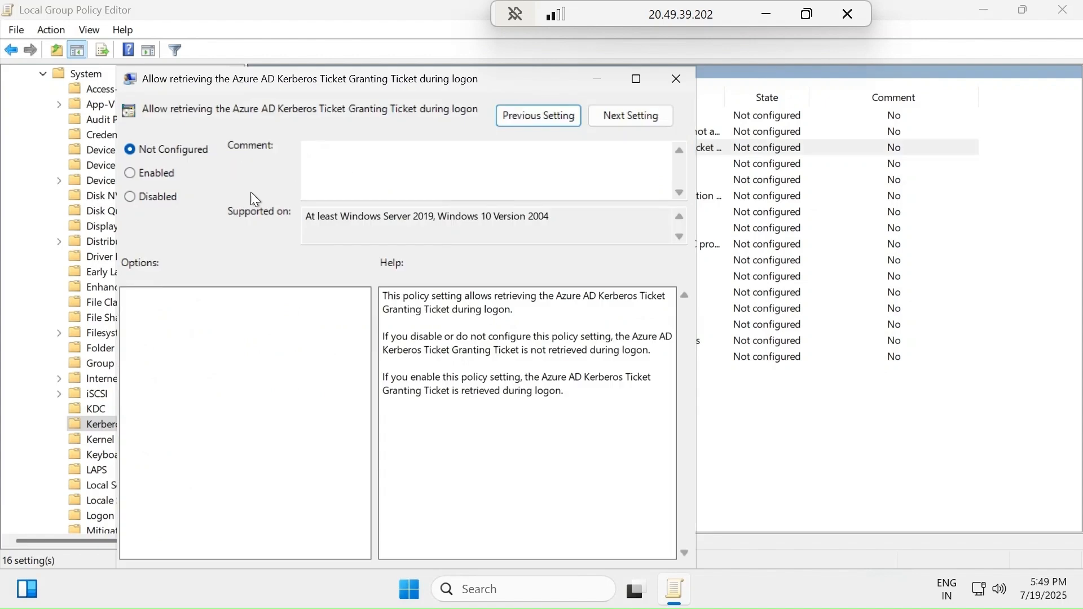
left_click(161, 177)
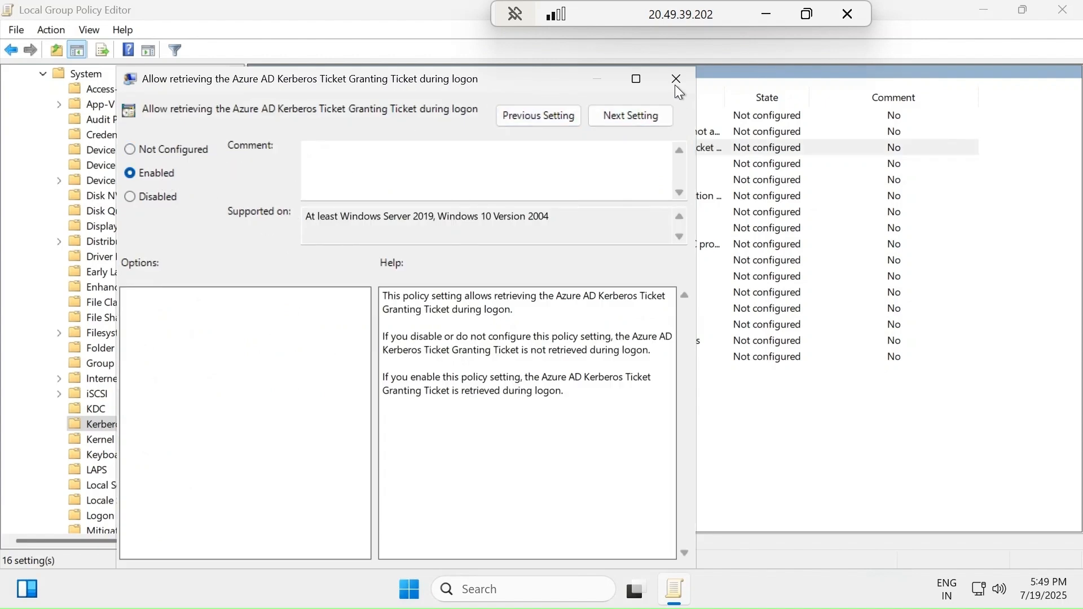
left_click_drag(567, 76, 627, 53)
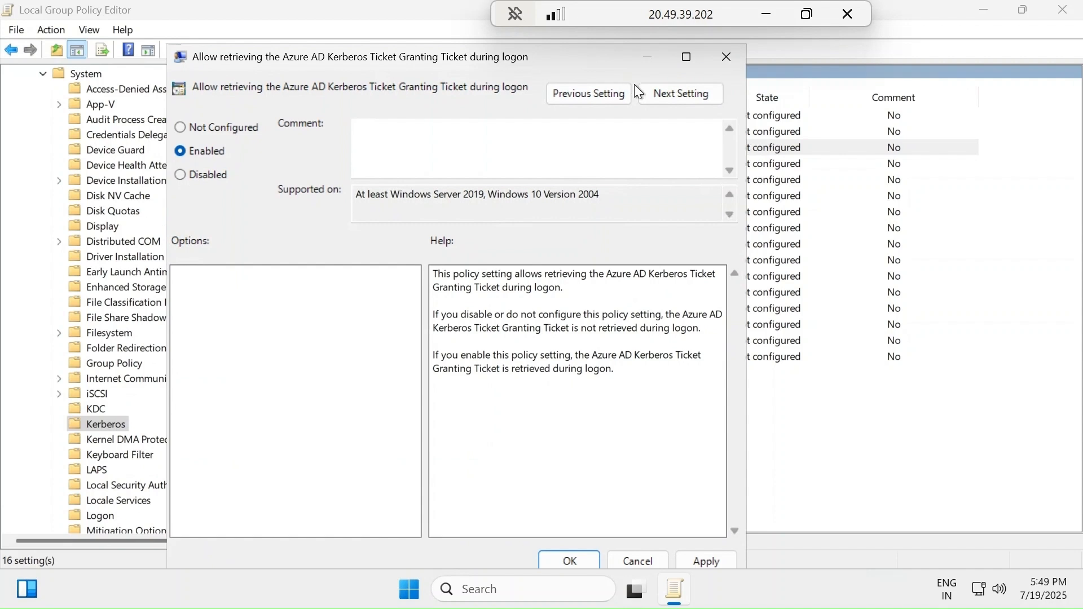
left_click(723, 557)
left_click(597, 558)
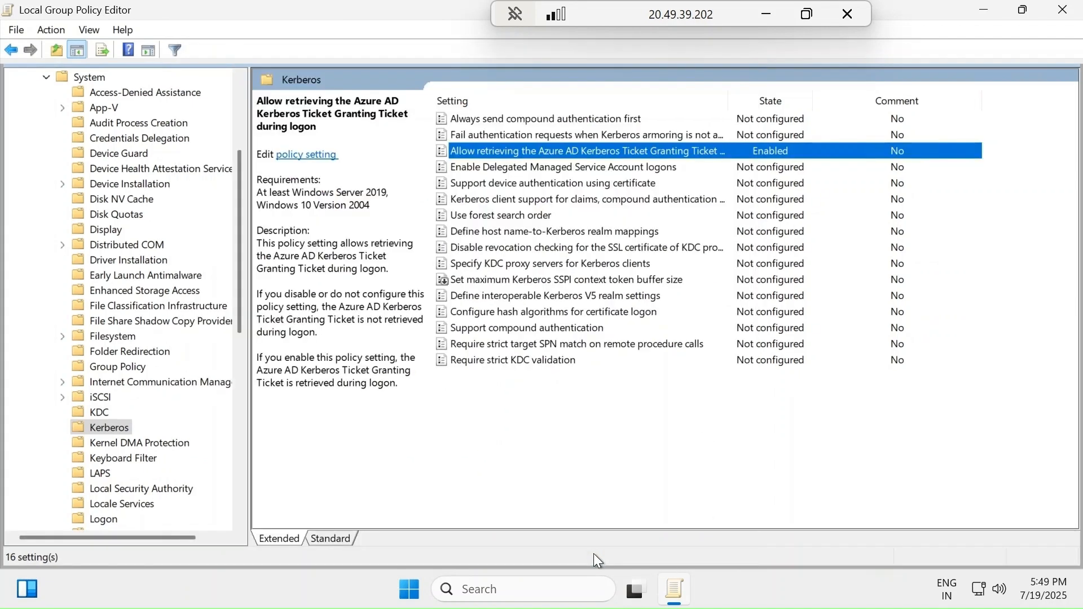
Switch to the FSLogix article in Chrome, compare the alternative policy path, and copy the CloudKerberosTicketRetrievalEnabled registry command.
left_click(766, 13)
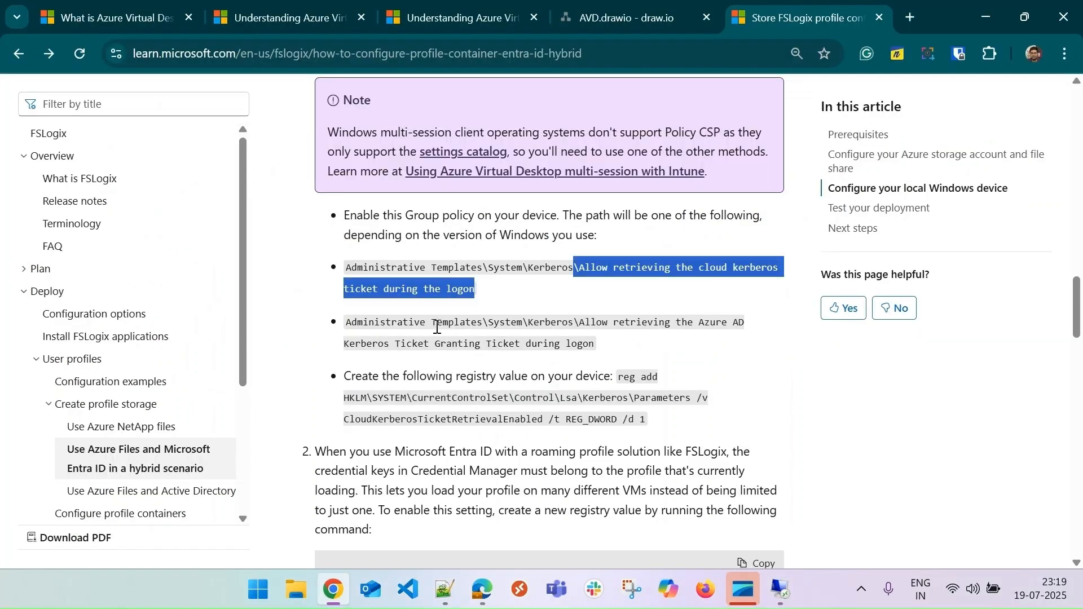
left_click(418, 326)
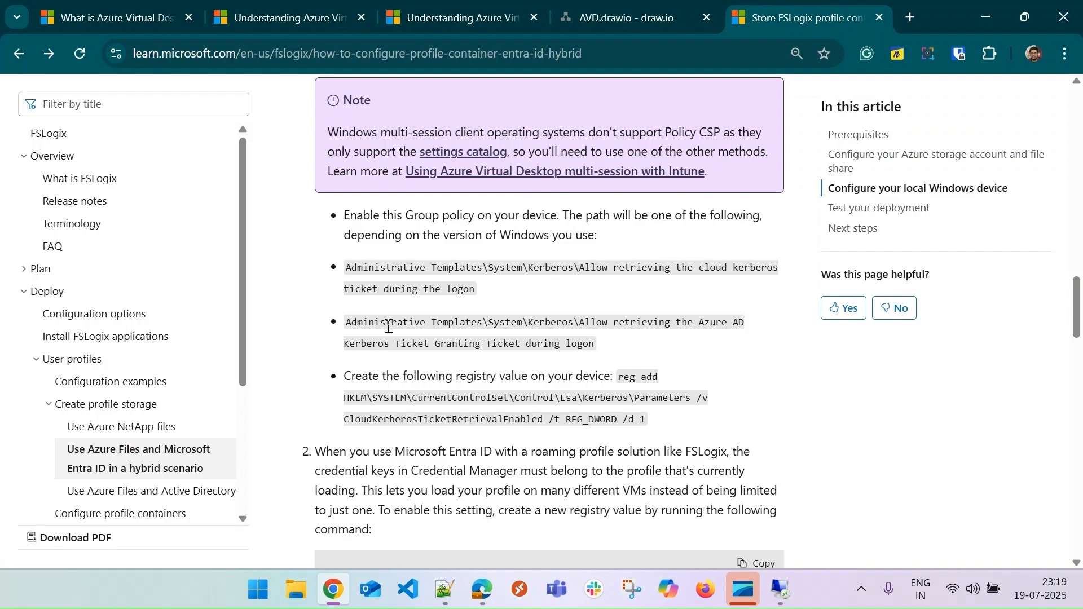
left_click_drag(580, 318, 618, 337)
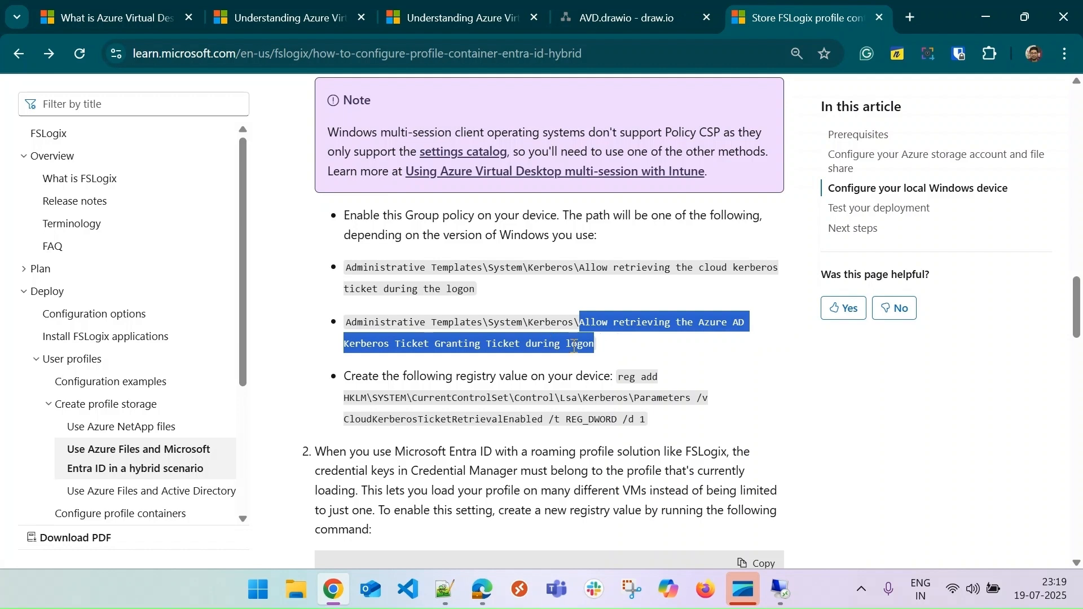
left_click(613, 358)
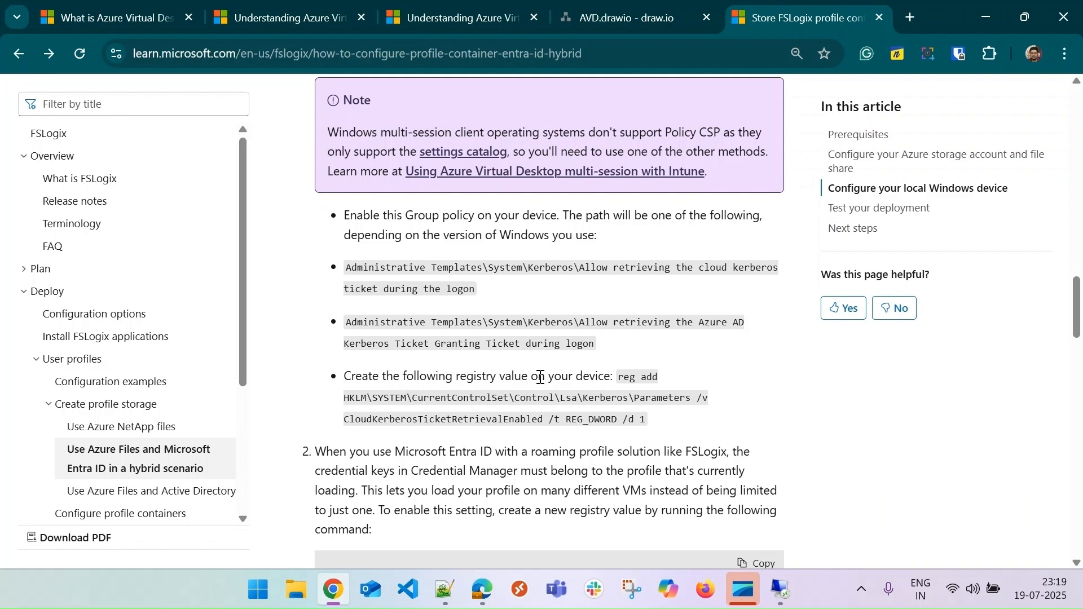
left_click_drag(621, 377, 646, 415)
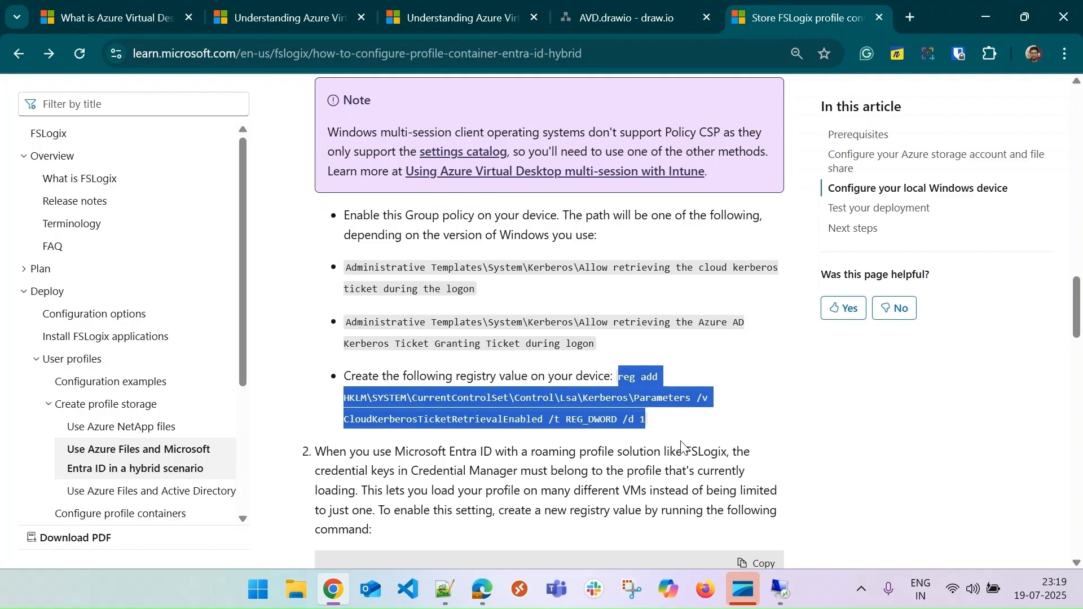
In the 20.49.39.202 session, run reg add HKLM\SYSTEM\CurrentControlSet\Control\Lsa\Kerberos\Parameters /v CloudKerberosTicketRetrievalEnabled /t REG_DWORD /d 1 in Command Prompt as administrator.
left_click(780, 589)
left_click(693, 516)
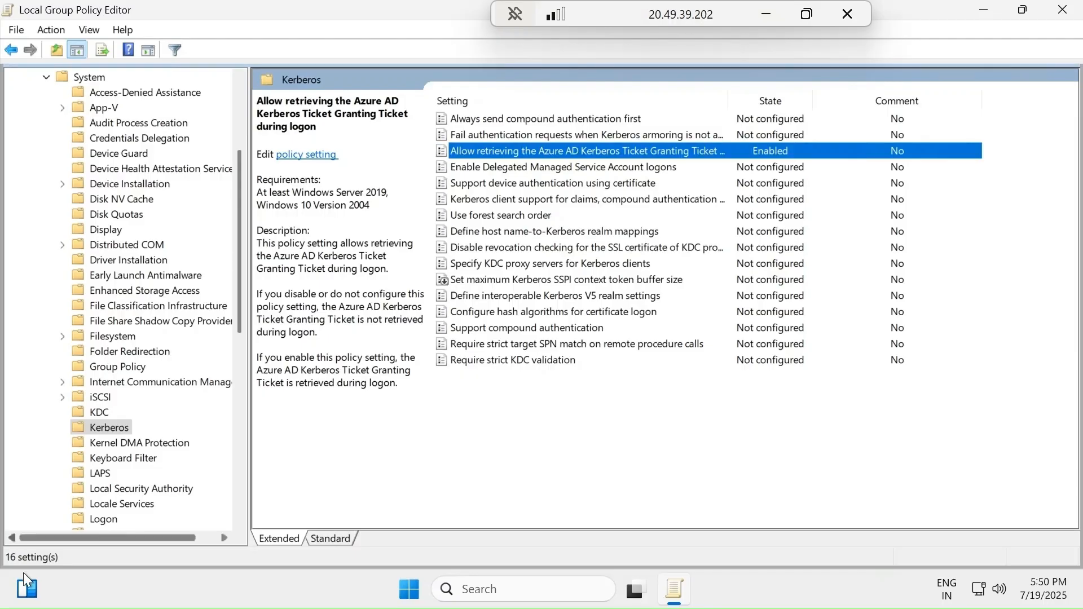
key("super")
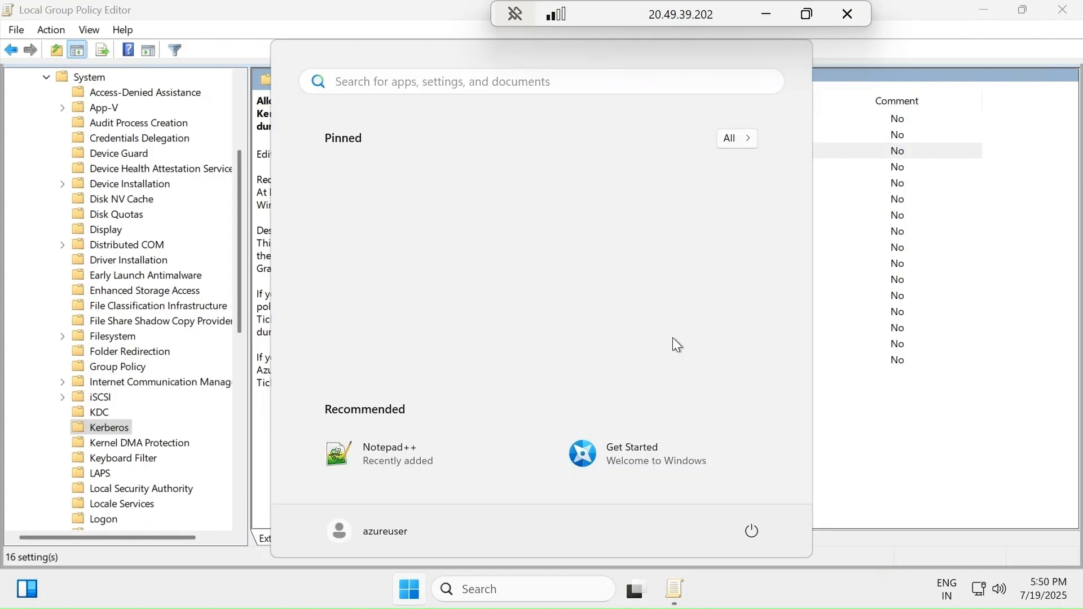
type("cmd")
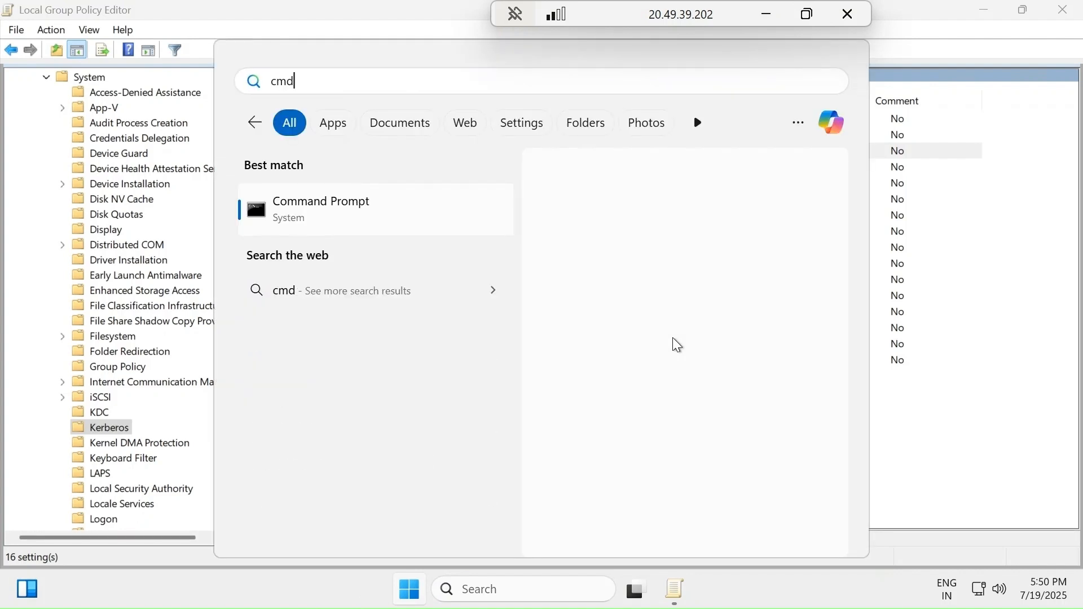
right_click(375, 214)
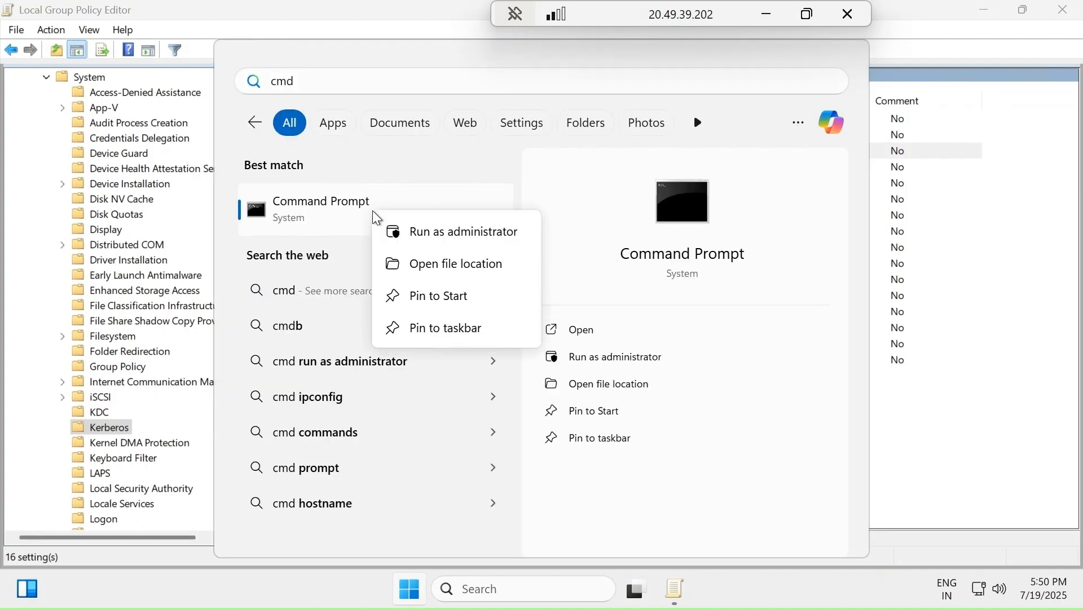
left_click(507, 235)
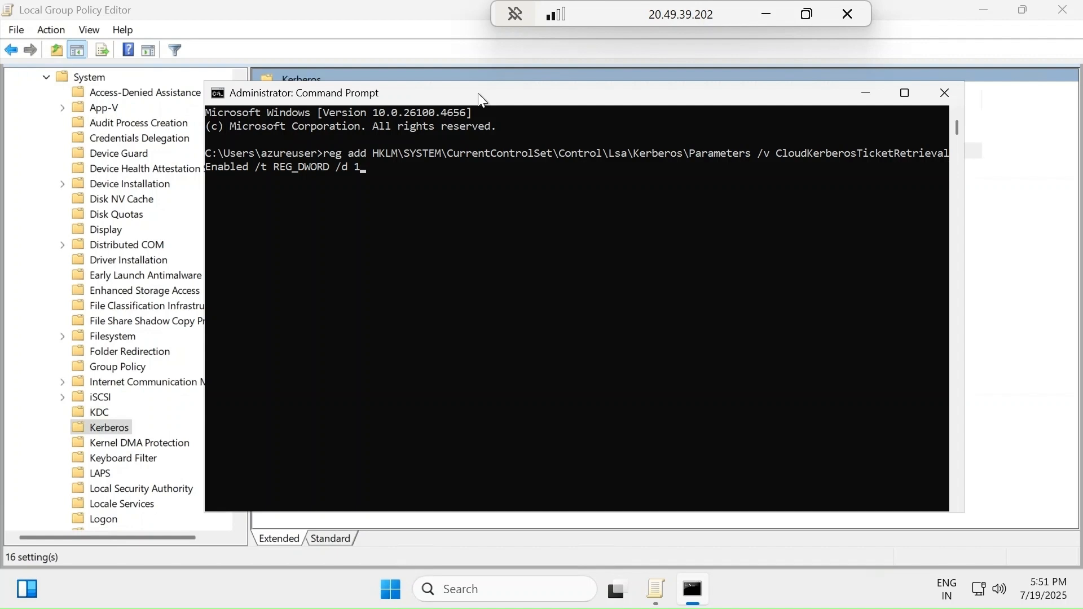
key("Return")
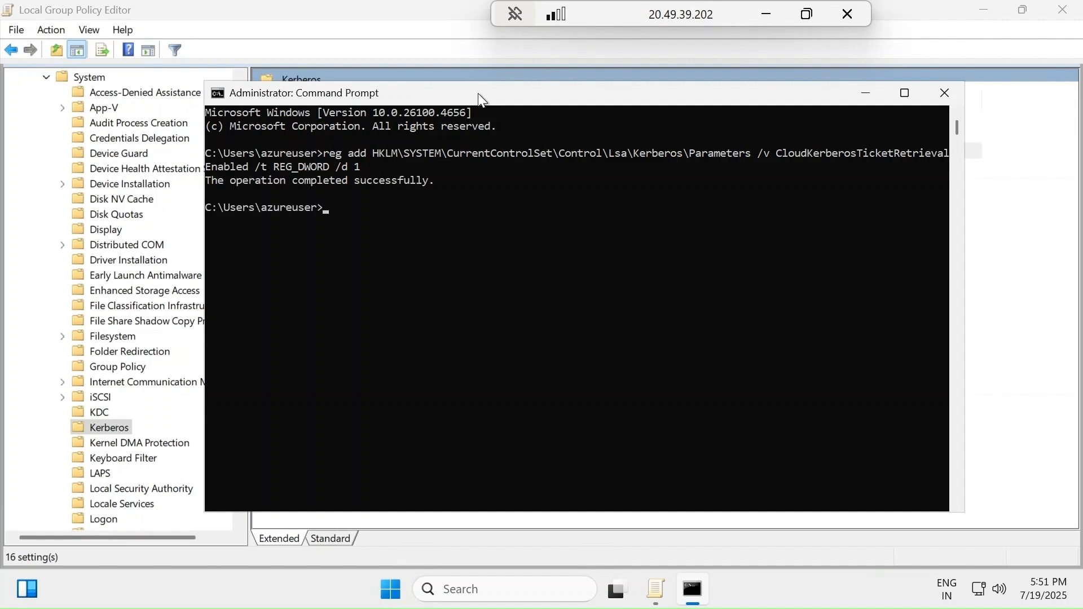
Switch to the FSLogix article in Chrome and copy the LoadCredKeyFromProfile registry command.
left_click(767, 13)
left_click(654, 465)
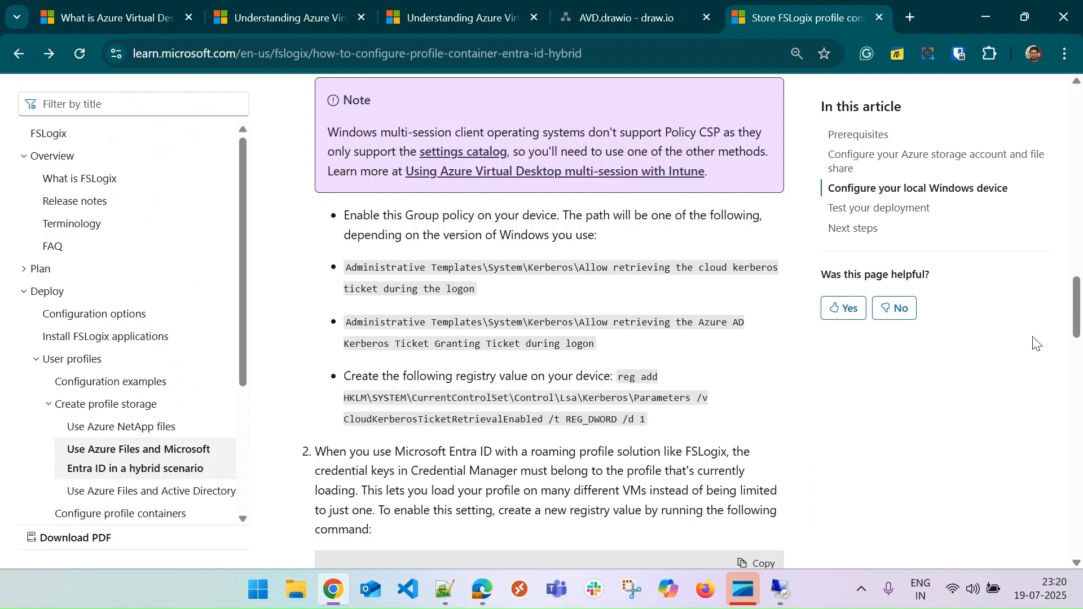
scroll(1075, 313, "down", 3)
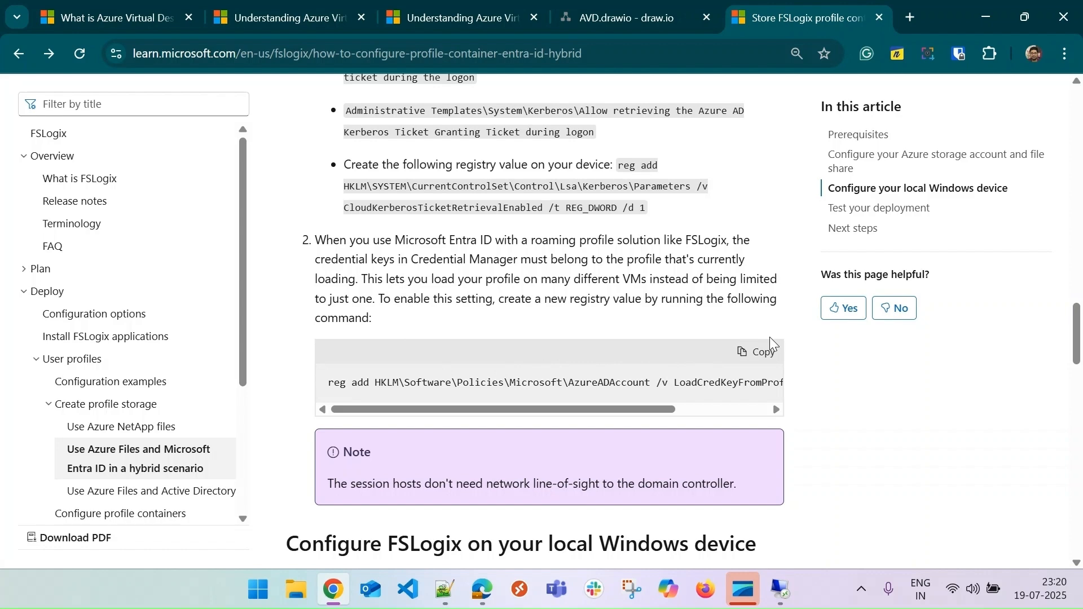
left_click(765, 354)
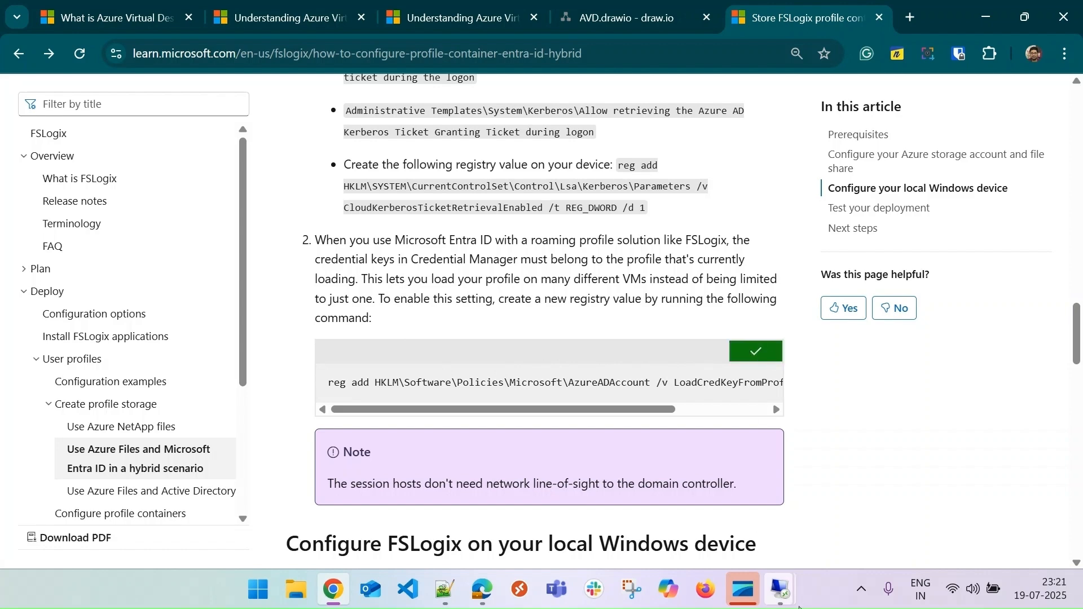
In the 20.49.39.202 session's Command Prompt, run reg add HKLM\Software\Policies\Microsoft\AzureADAccount /v LoadCredKeyFromProfile /t REG_DWORD /d 1.
mouse_move(780, 589)
left_click(693, 513)
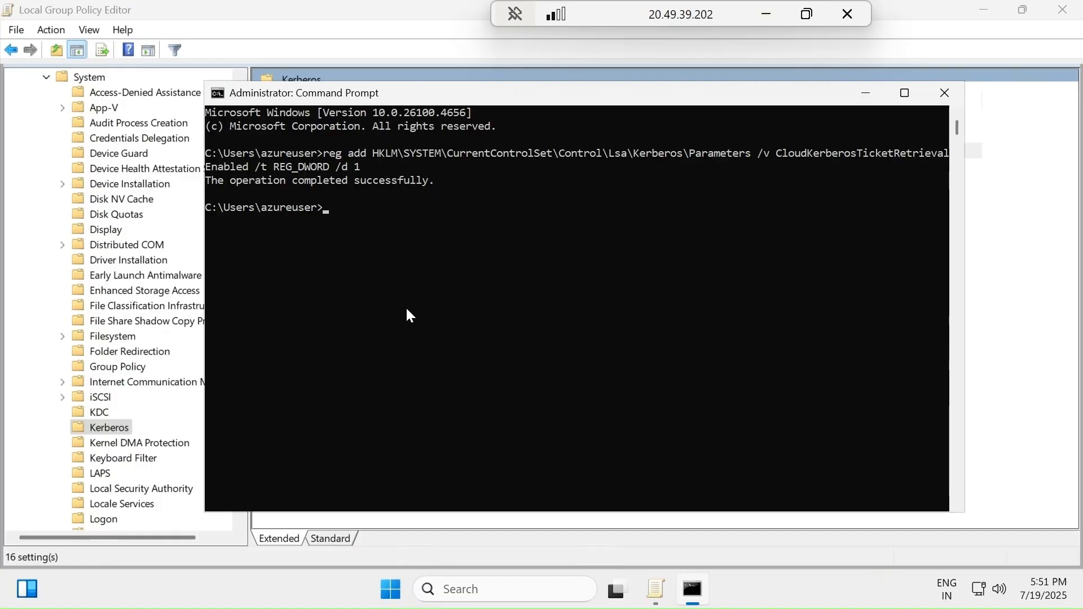
right_click(416, 311)
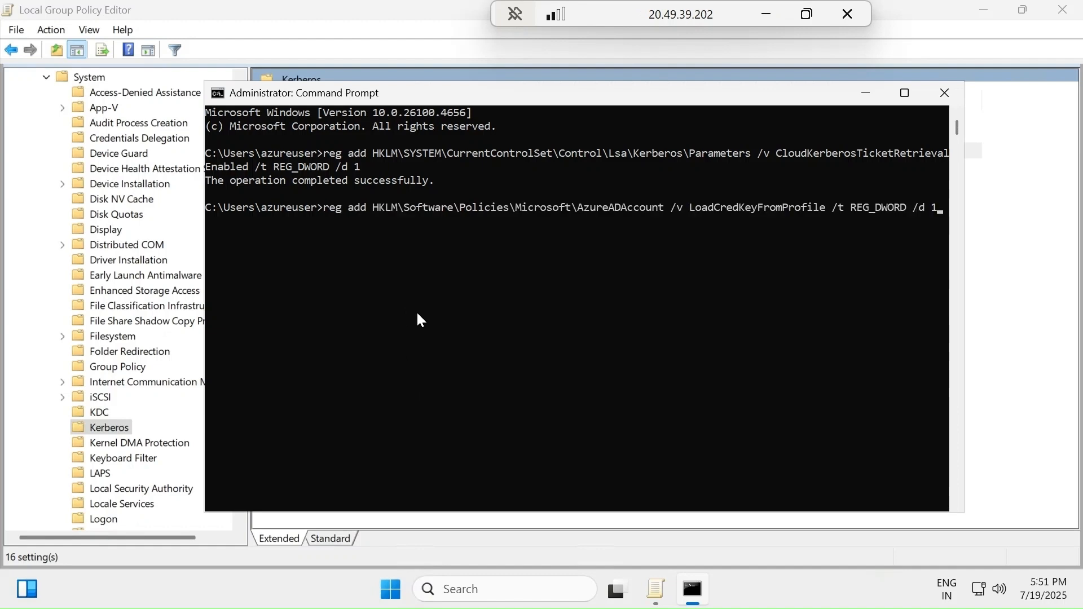
key("Return")
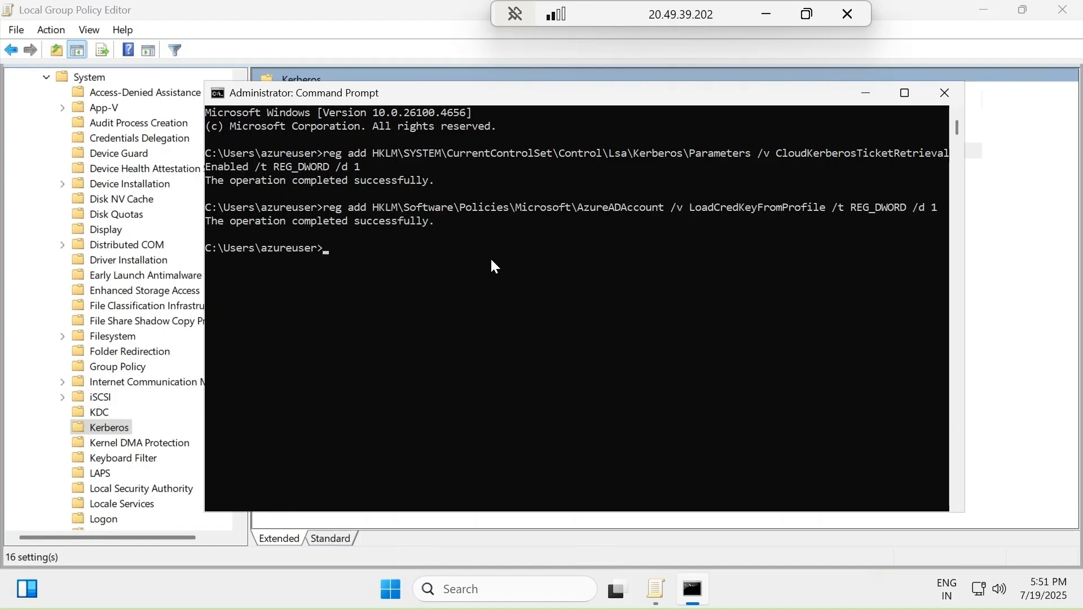
Return to Chrome, open the article's "Update or install FSLogix" link and review the download and Core Product installation instructions.
left_click(766, 14)
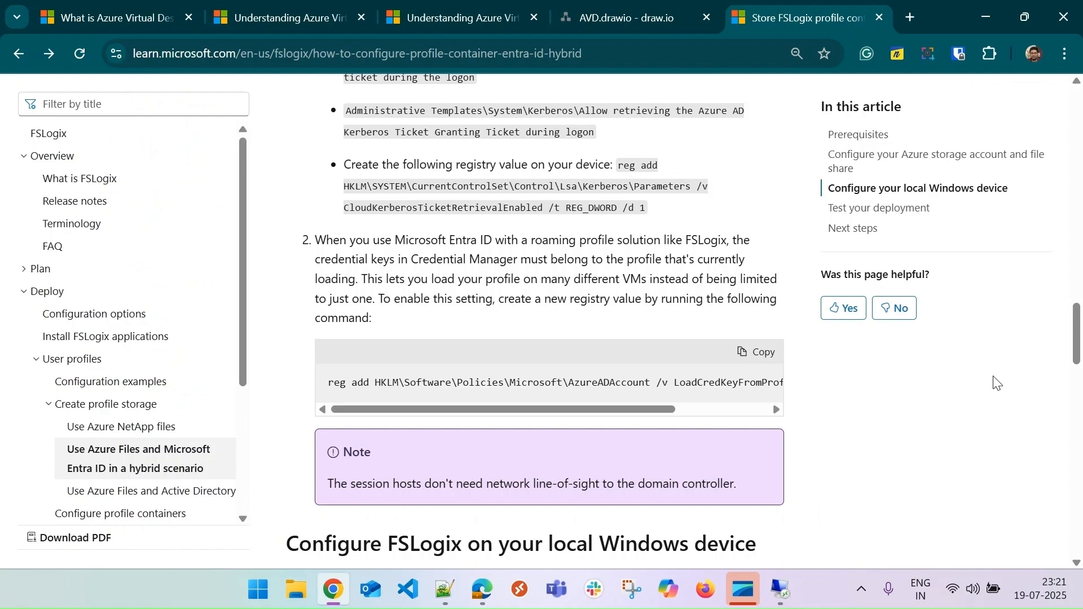
scroll(1076, 333, "down", 6)
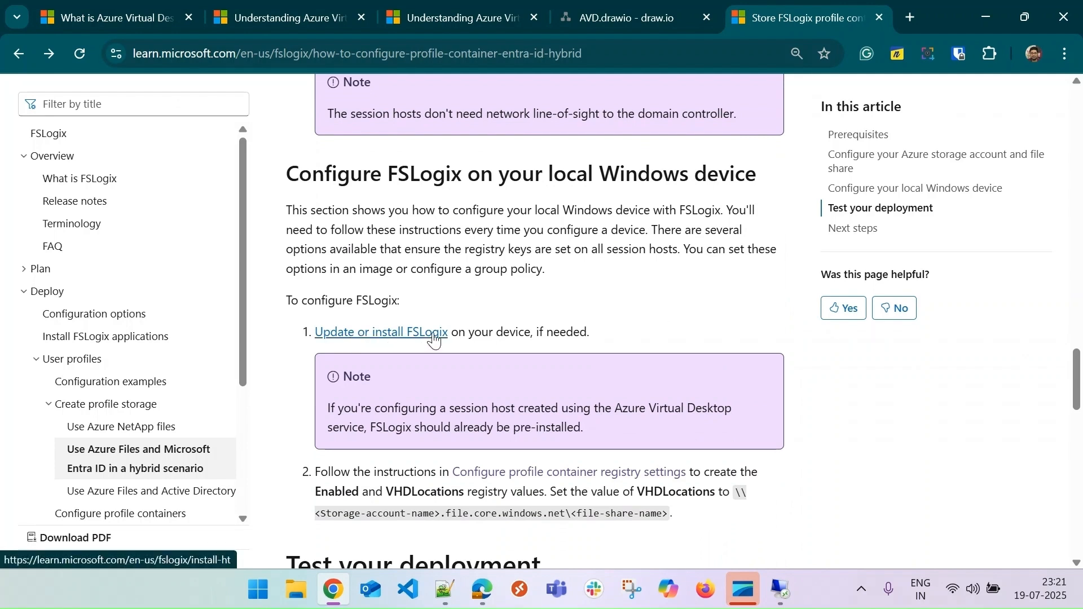
left_click(417, 334)
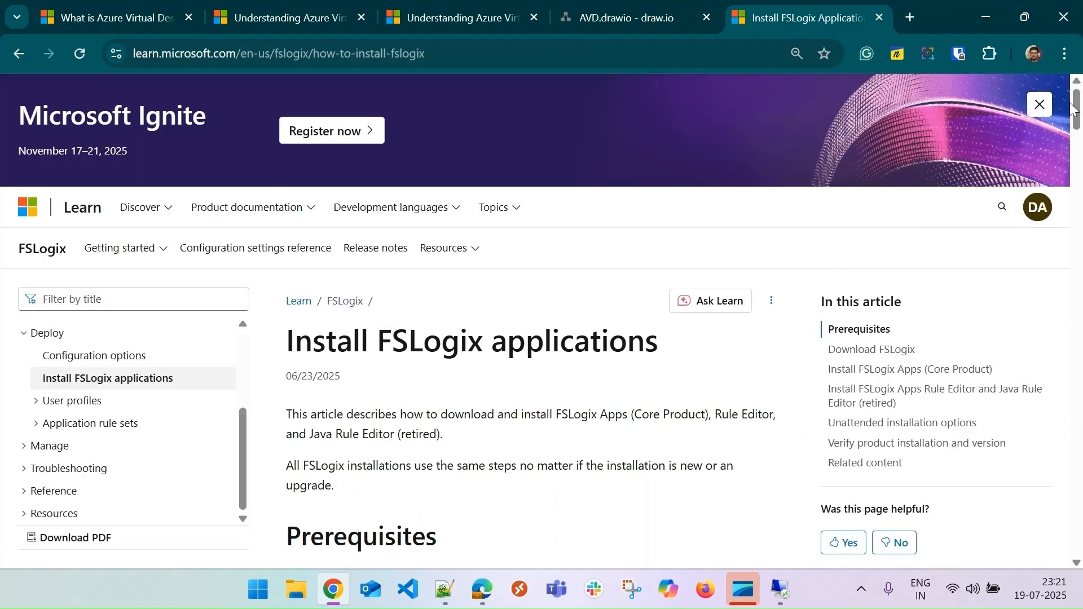
left_click_drag(1075, 111, 1078, 155)
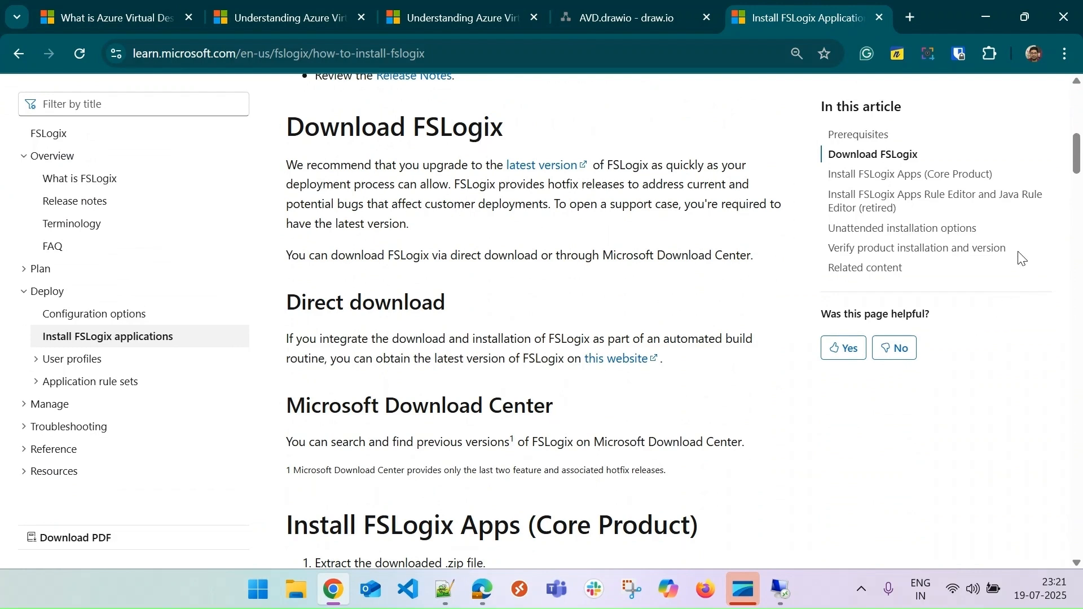
left_click_drag(1077, 158, 1077, 189)
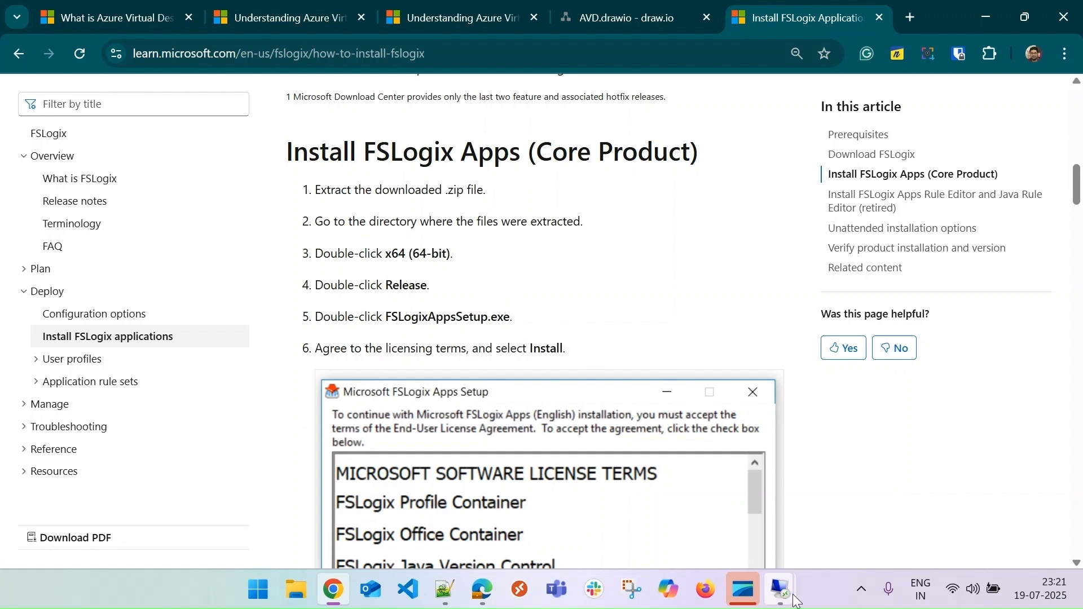
Return to the 20.49.39.202 session, minimize Command Prompt and Local Group Policy Editor, and open Task Manager.
mouse_move(795, 607)
left_click(758, 518)
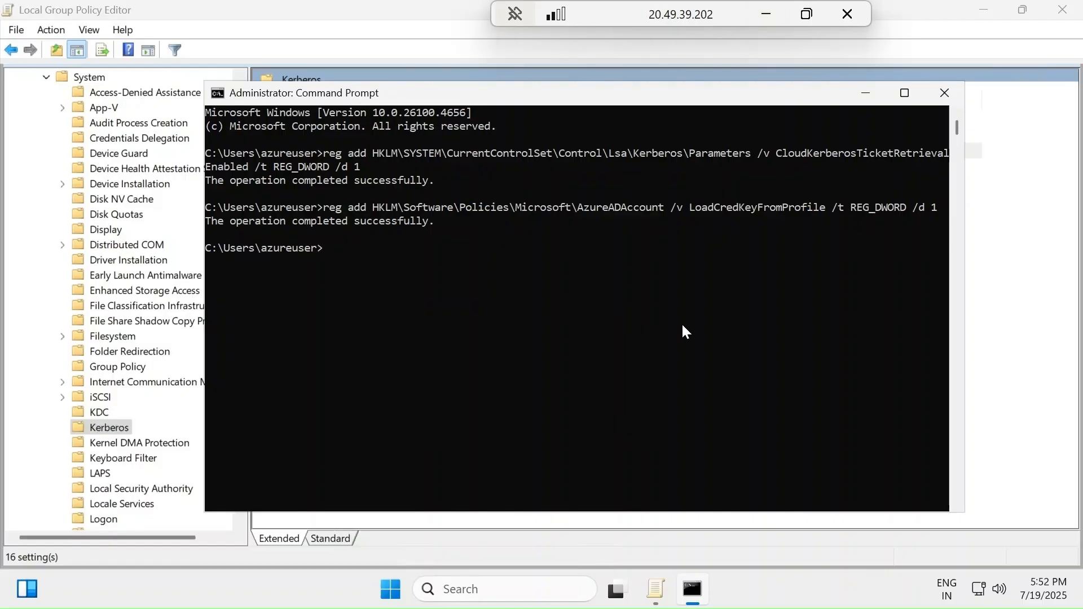
left_click(868, 88)
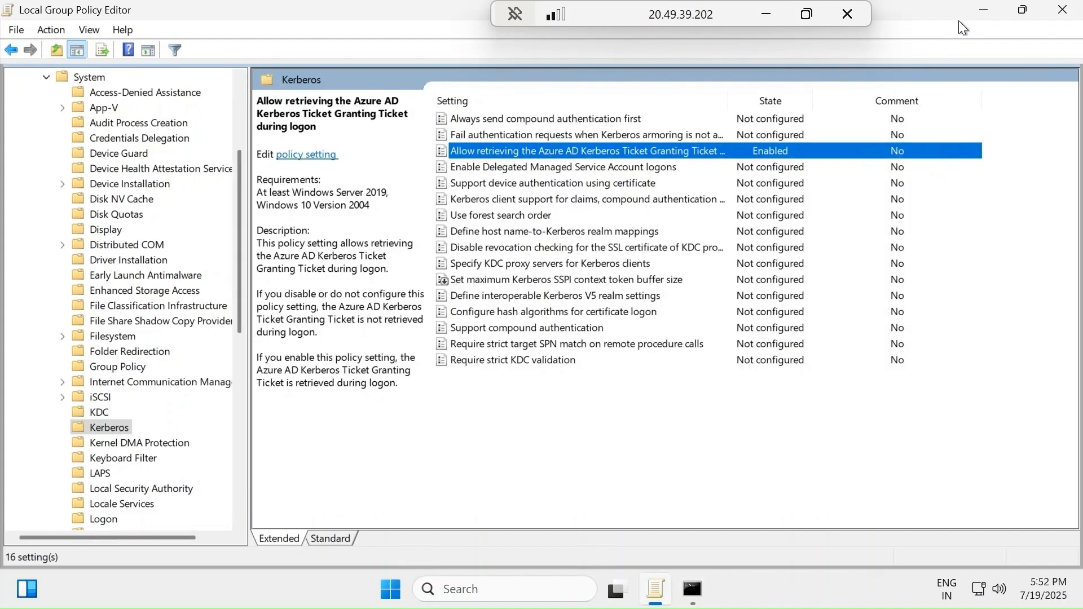
left_click(982, 7)
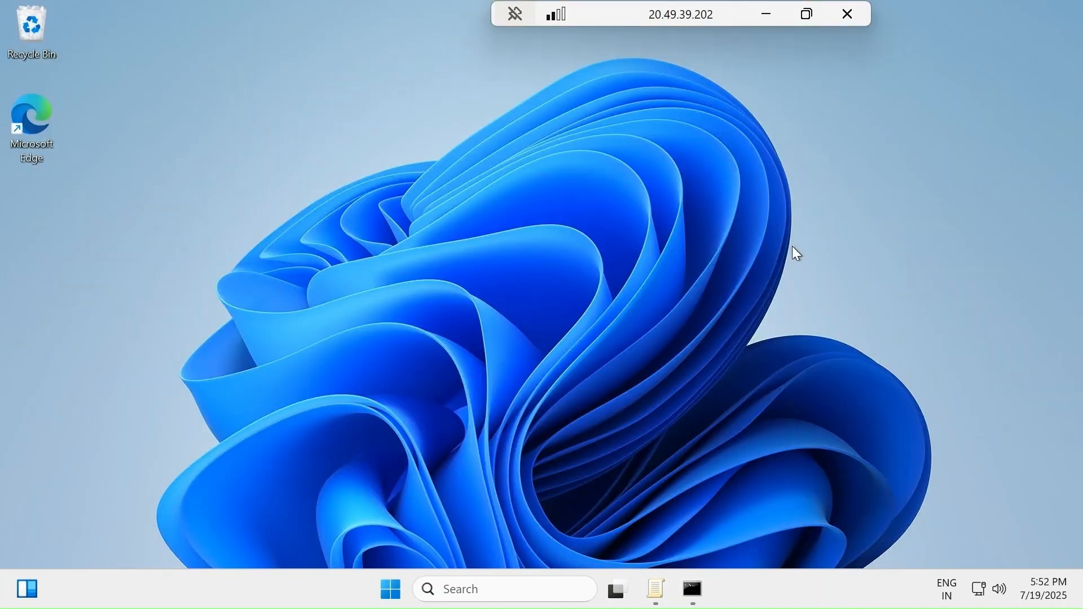
right_click(754, 581)
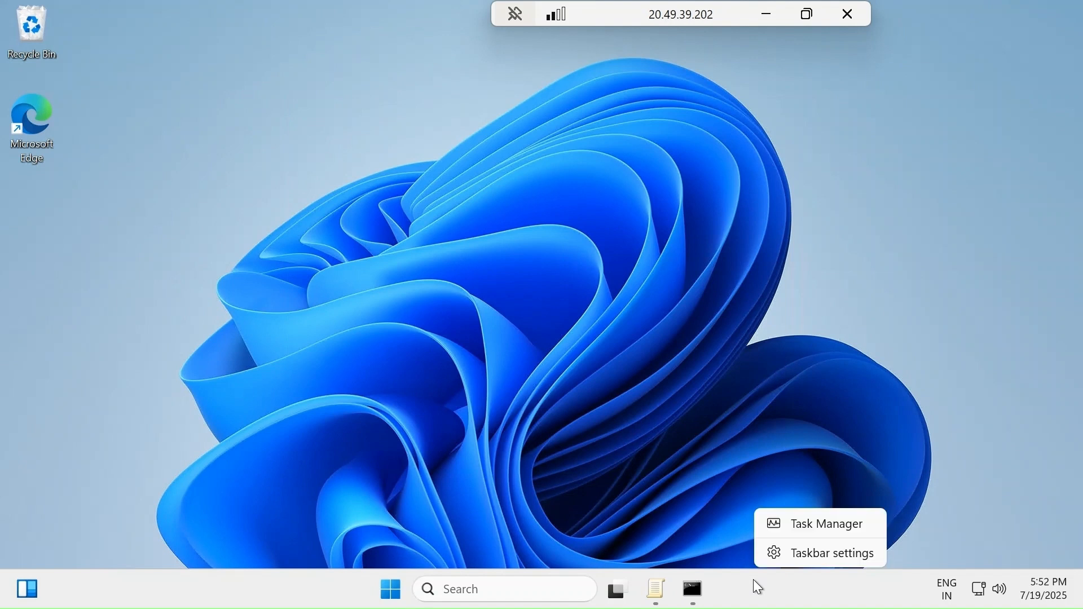
left_click(828, 526)
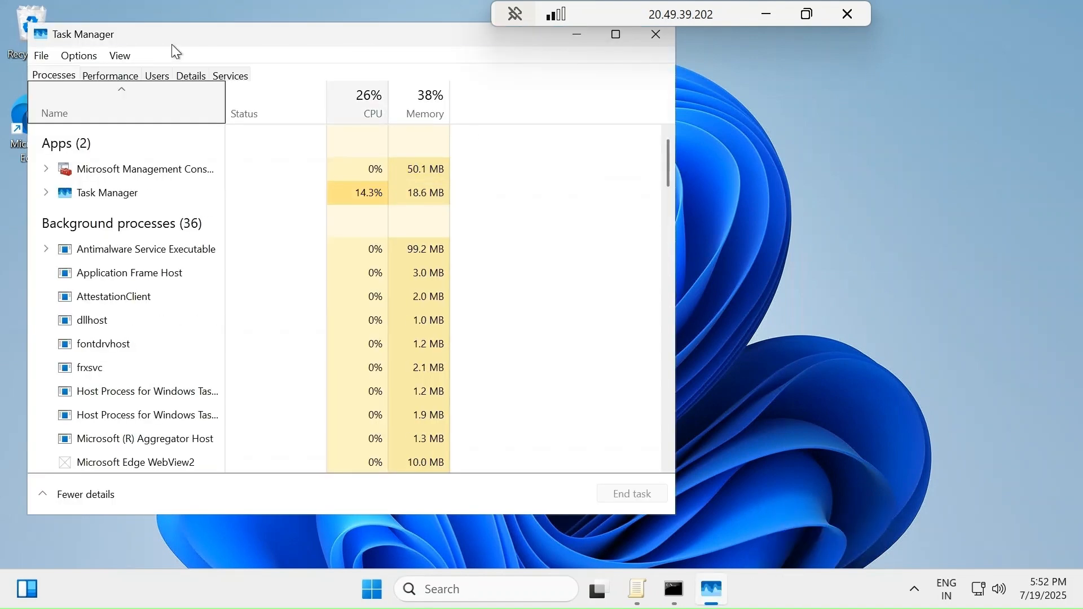
Check the status of the FSLogix services frxccds and frxsvc in the maximized Task Manager's service list.
left_click(230, 75)
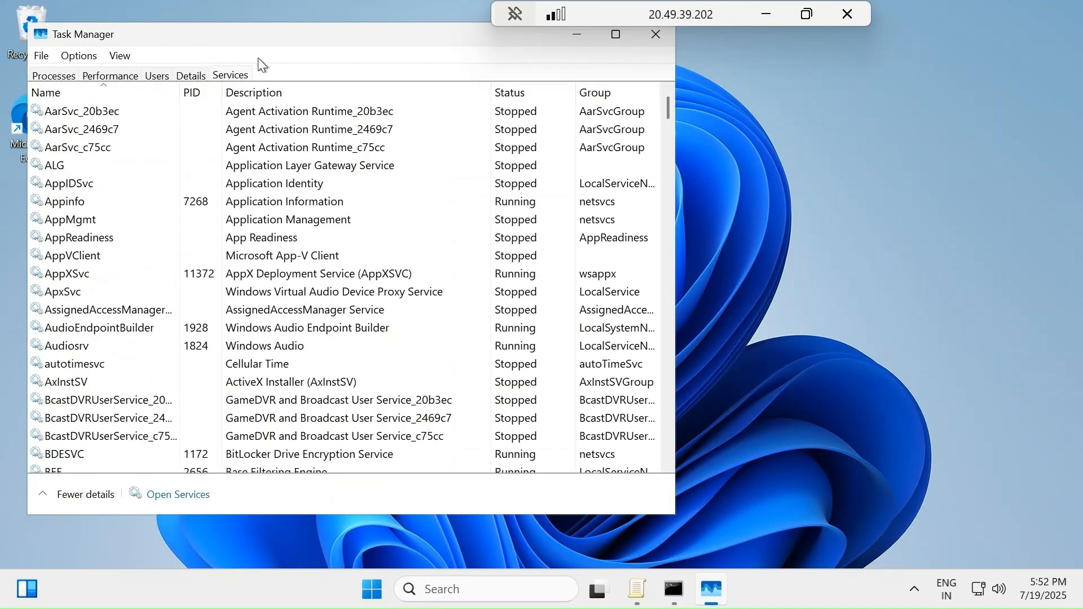
double_click(276, 41)
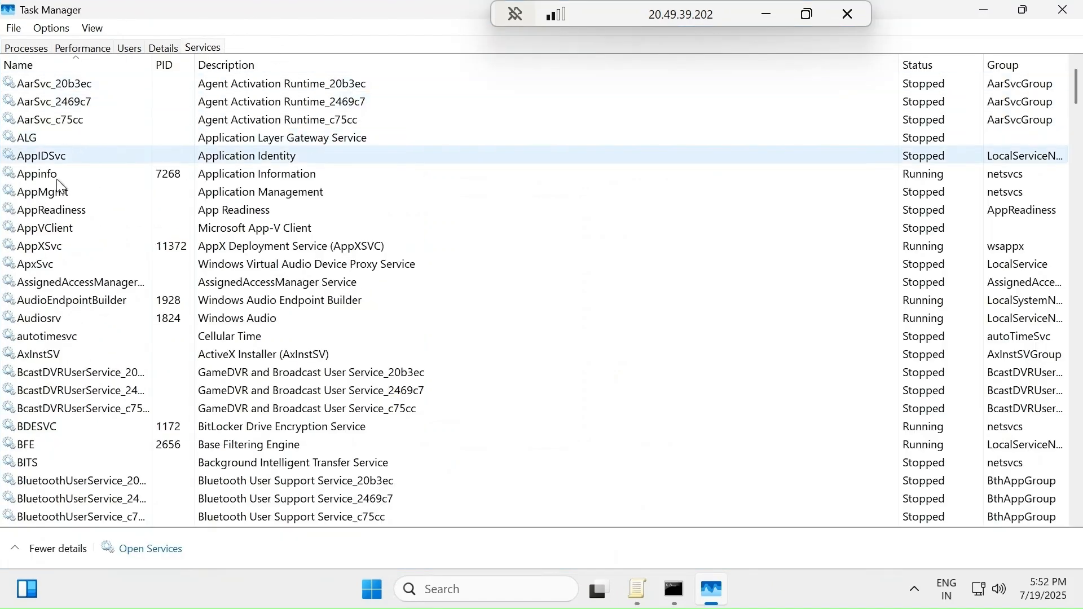
left_click(50, 192)
key("f")
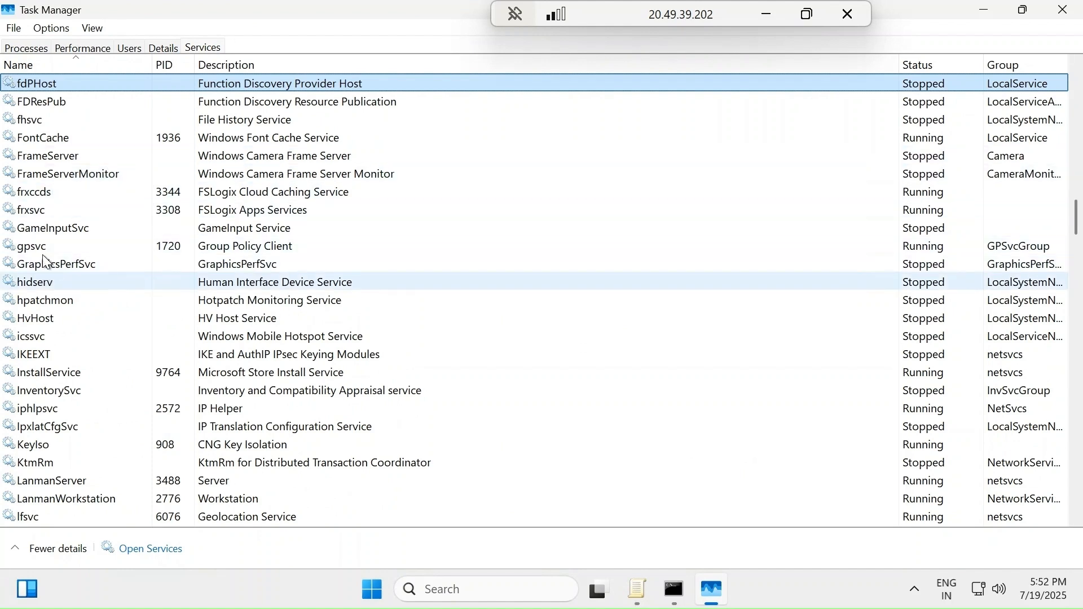
left_click(263, 193)
left_click(272, 211)
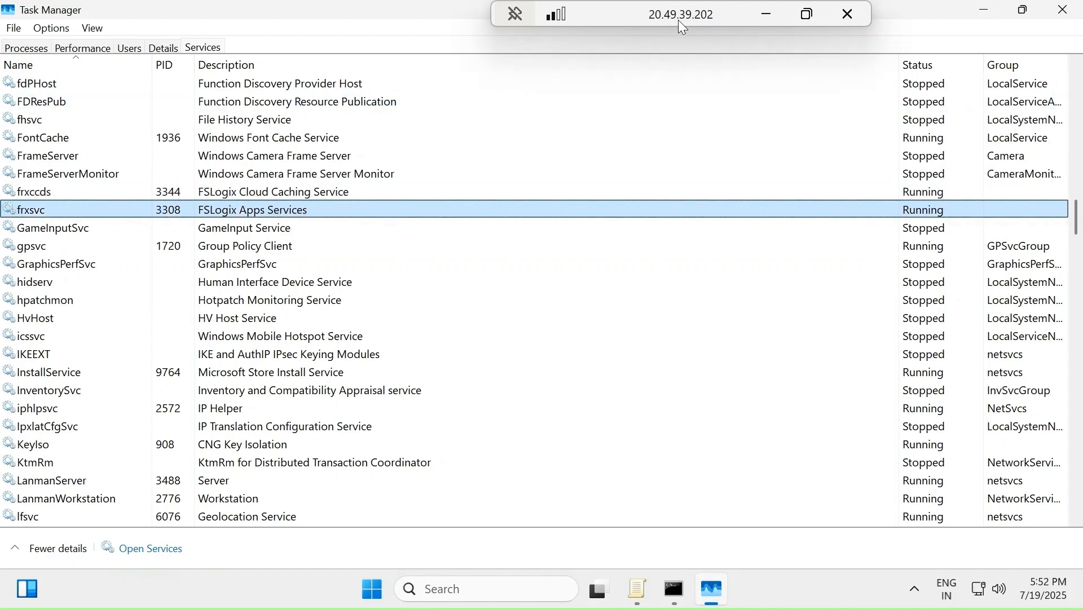
Review the unattended installation options on the FSLogix install page in Chrome, then go back to the hybrid profile article.
left_click(767, 15)
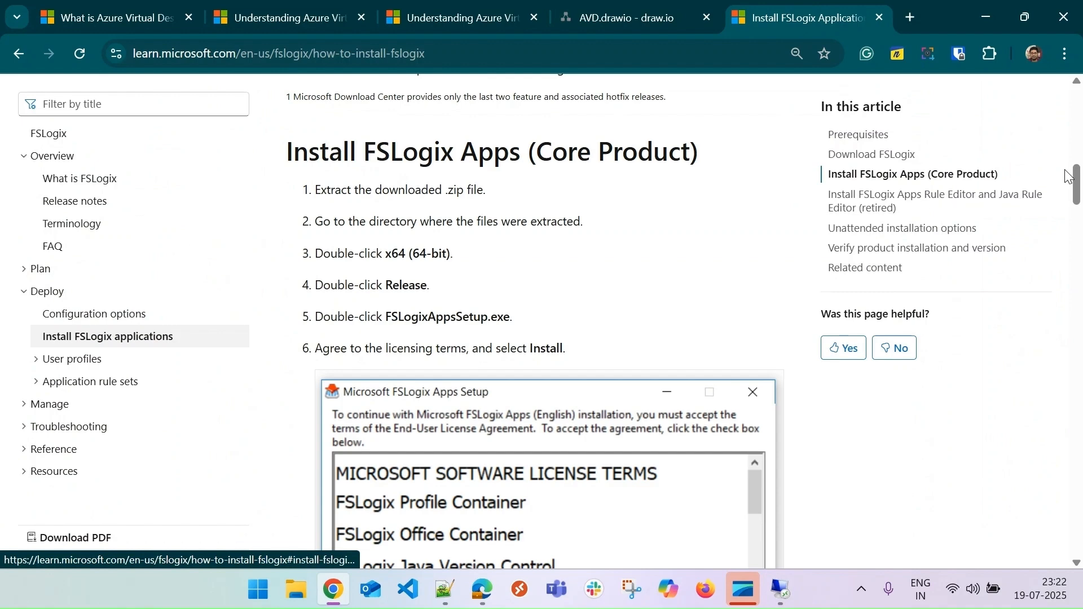
left_click_drag(1077, 183, 1078, 299)
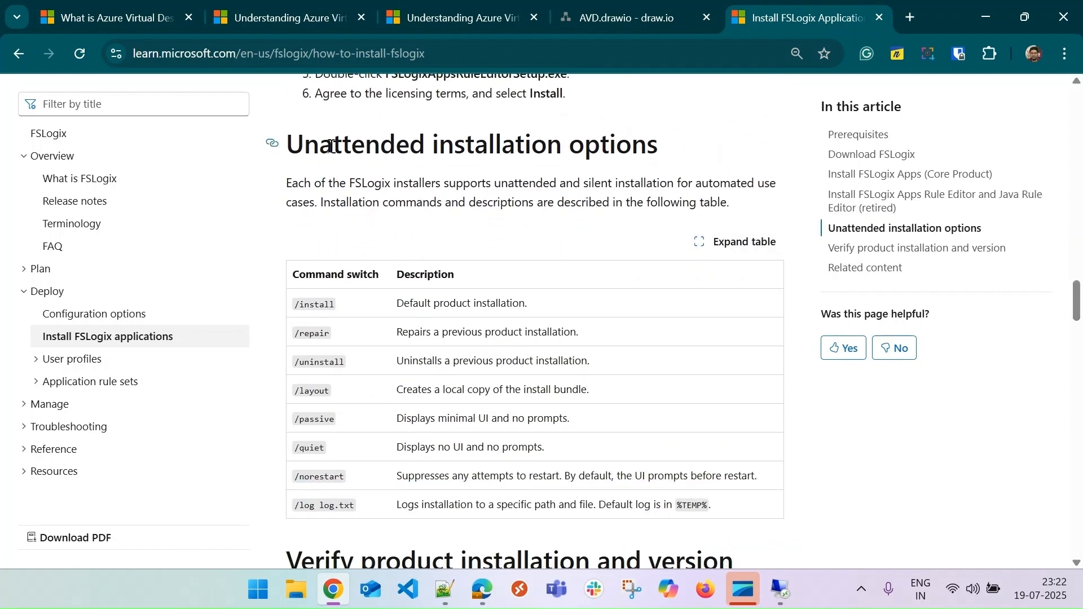
left_click(1081, 309)
left_click_drag(1073, 309, 1077, 107)
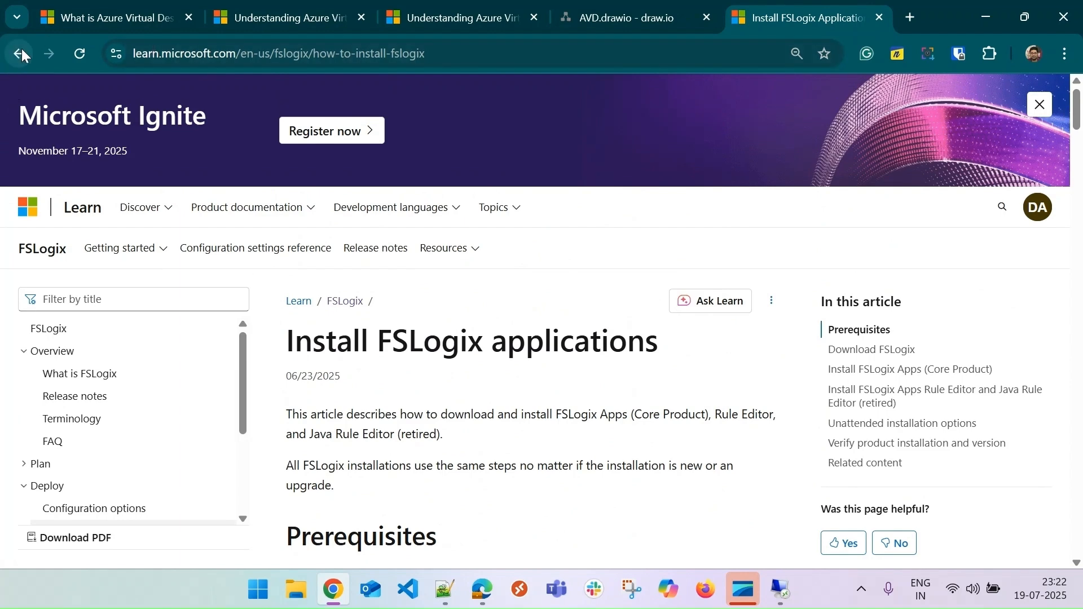
left_click(21, 49)
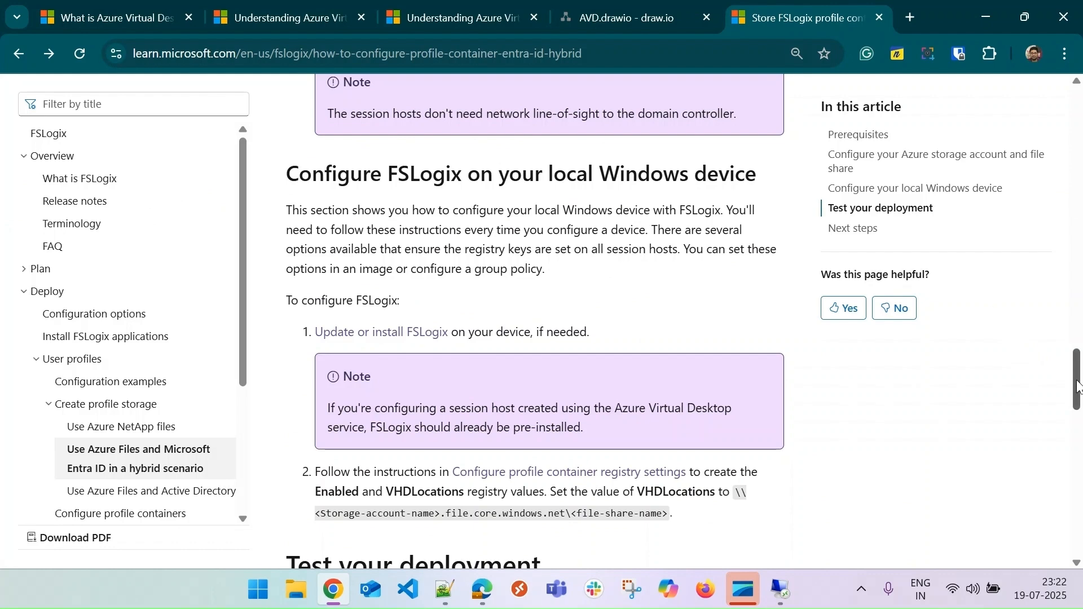
Open the "Configure profile container registry settings" page, copy its PowerShell commands for the FSLogix registry settings, and examine the VHDLocations path.
scroll(524, 344, "down", 3)
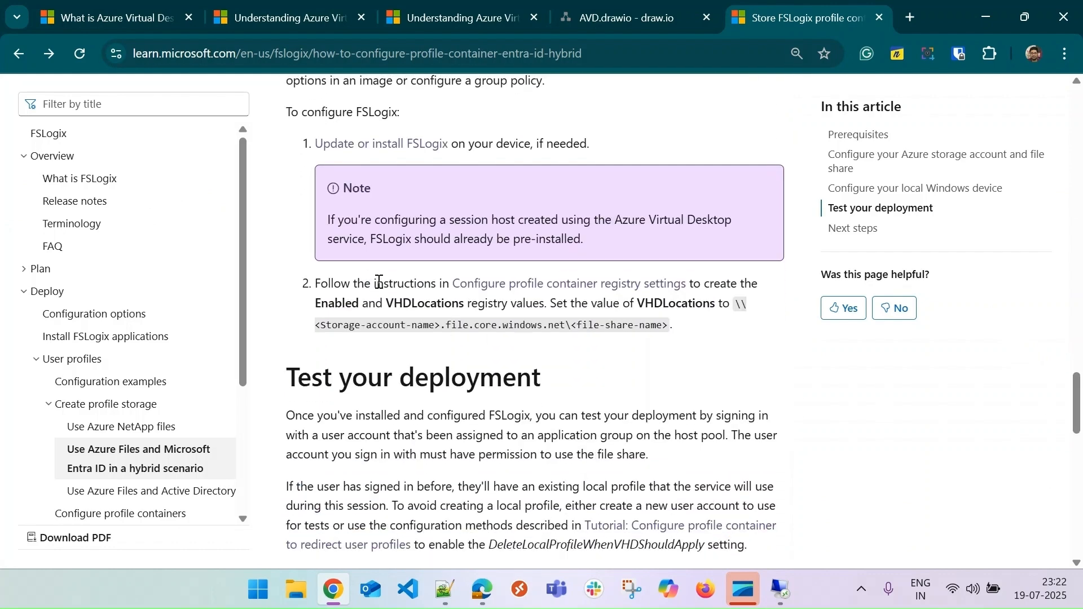
left_click(617, 285)
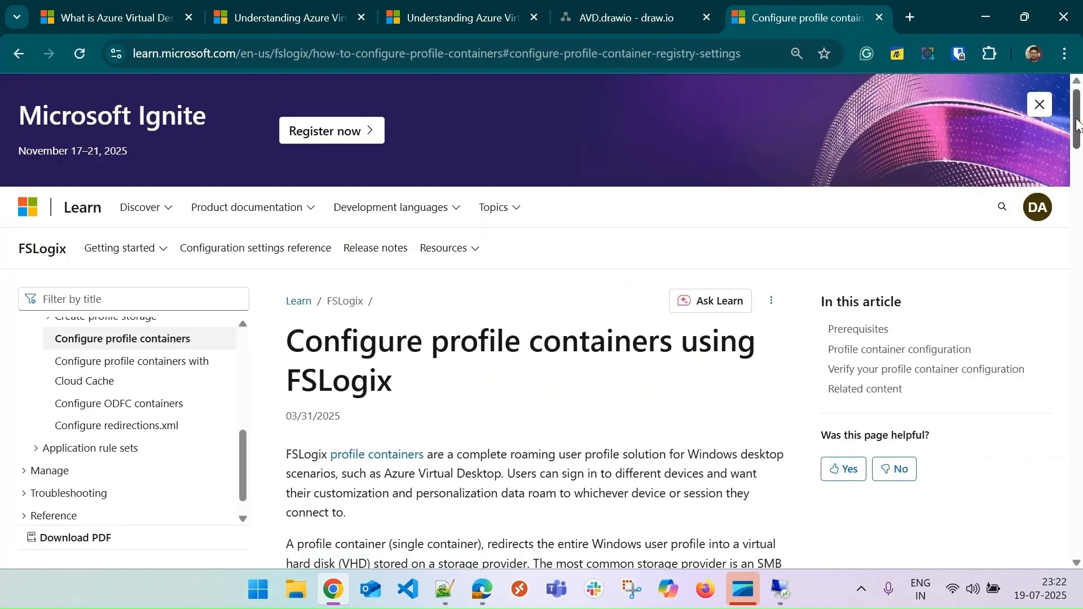
left_click_drag(1078, 118, 1078, 257)
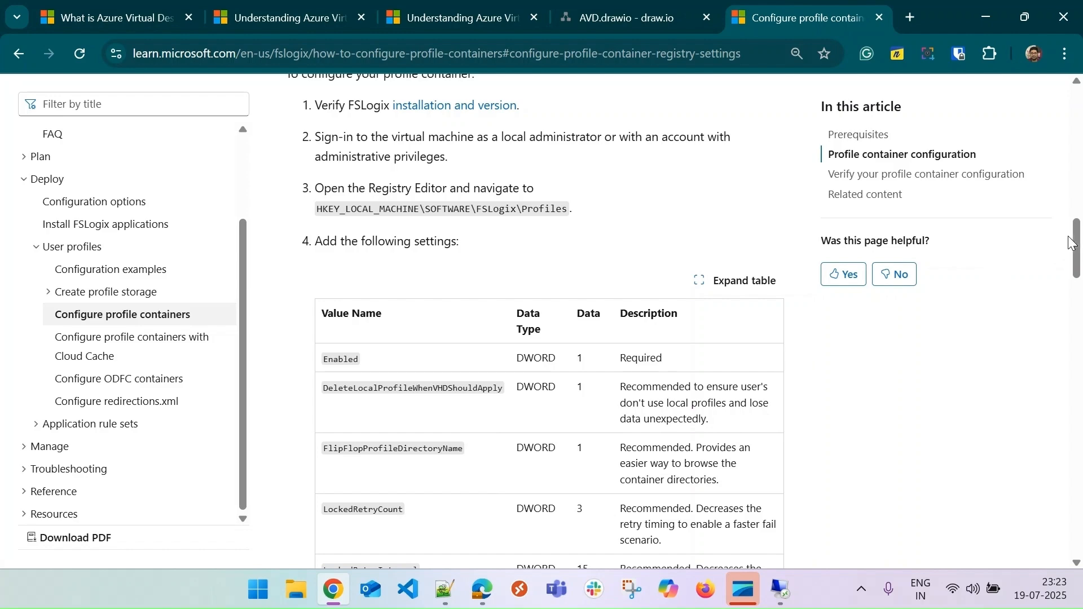
left_click_drag(1078, 238, 1079, 346)
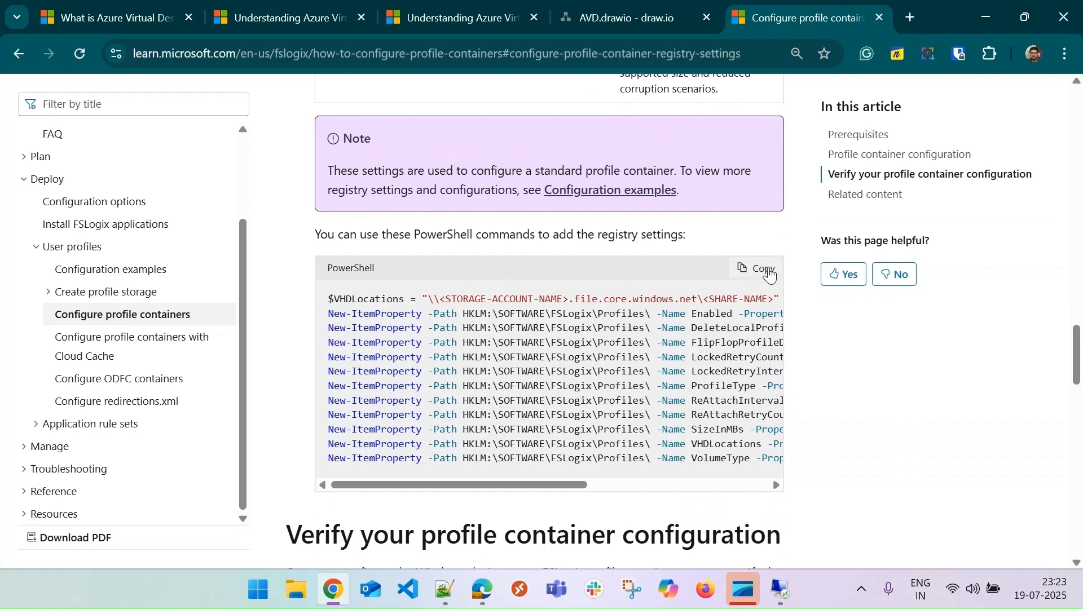
left_click(769, 271)
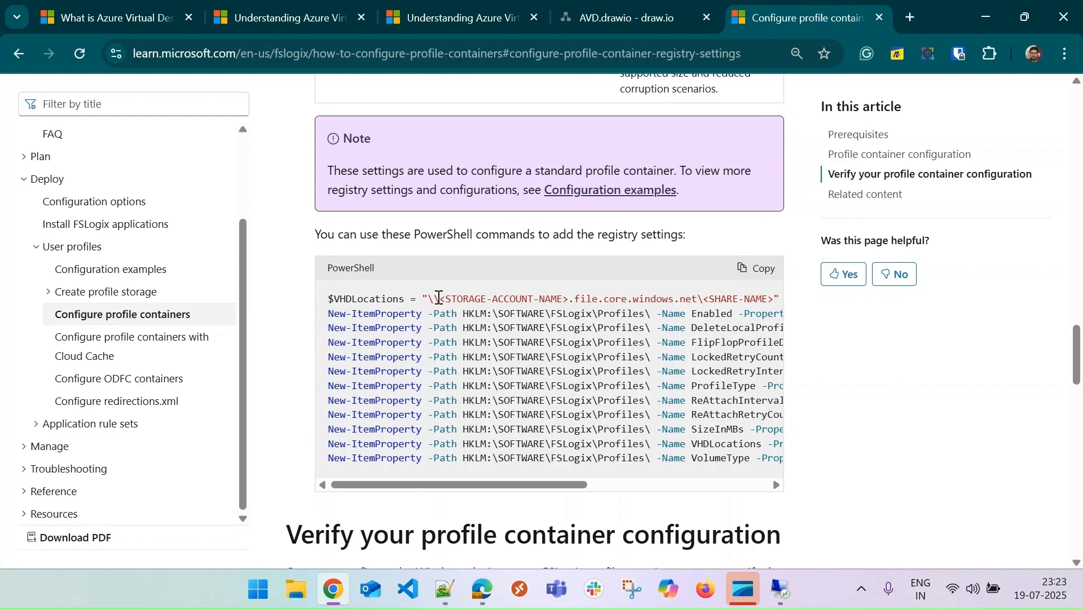
left_click_drag(428, 298, 757, 300)
left_click(652, 288)
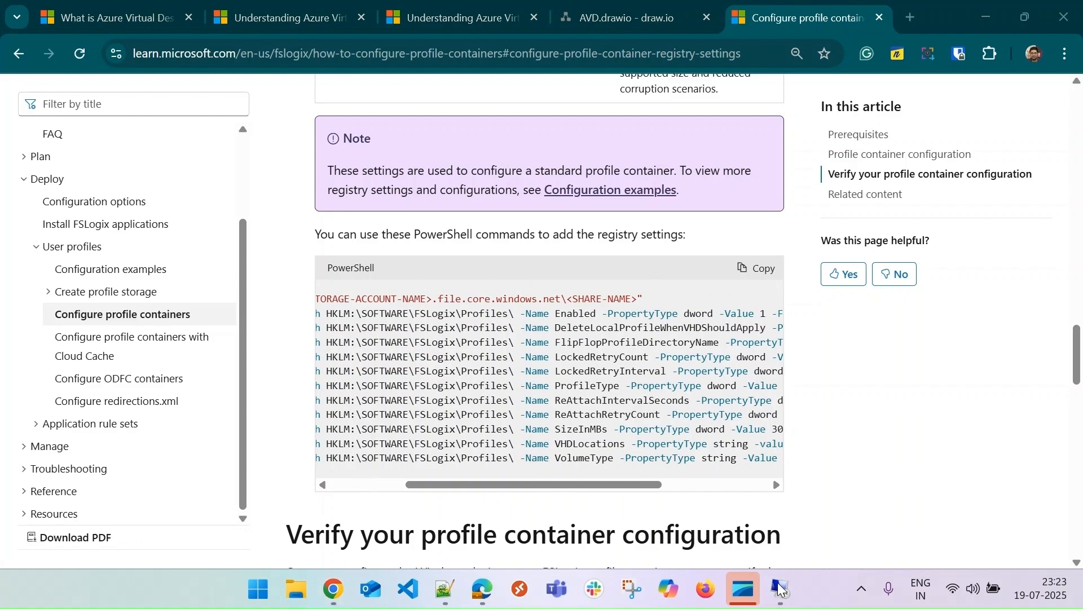
Switch to the 20.49.39.202 remote session, search for powershell, and open Windows PowerShell ISE as administrator.
mouse_move(780, 590)
left_click(726, 530)
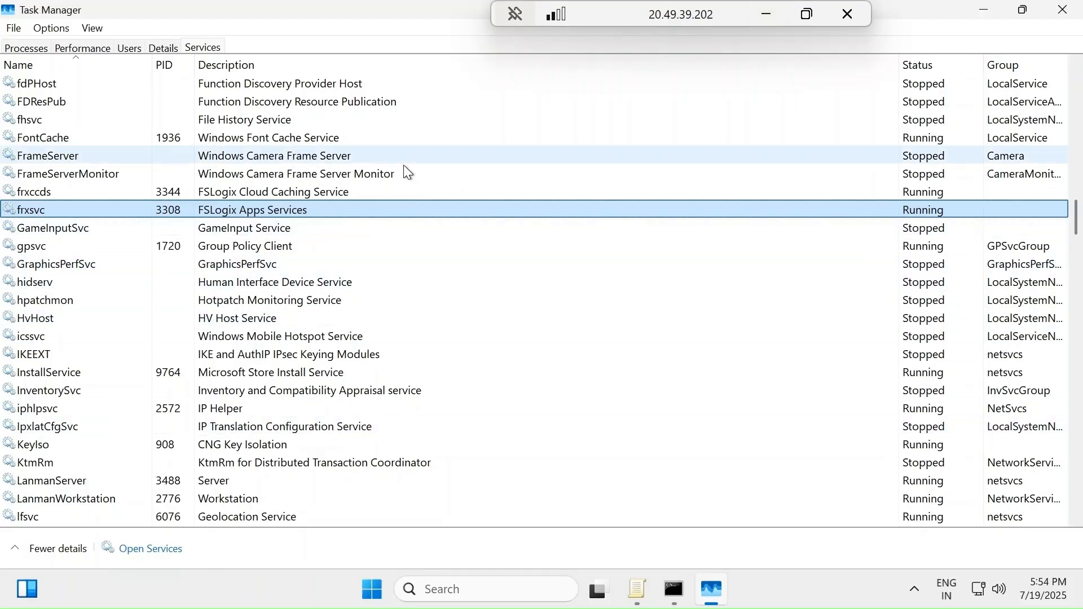
left_click(381, 592)
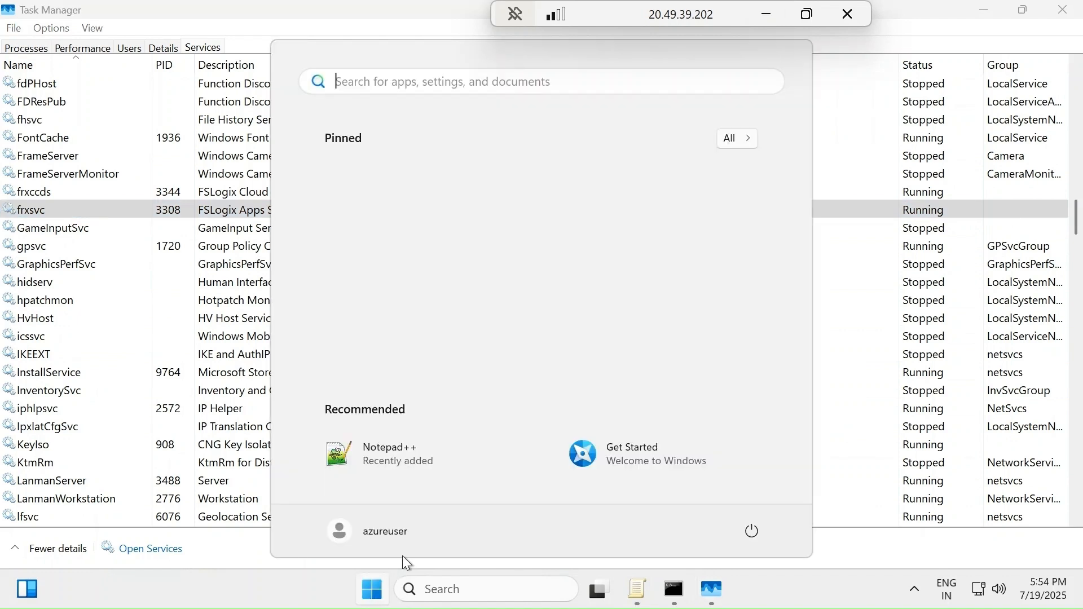
left_click(440, 75)
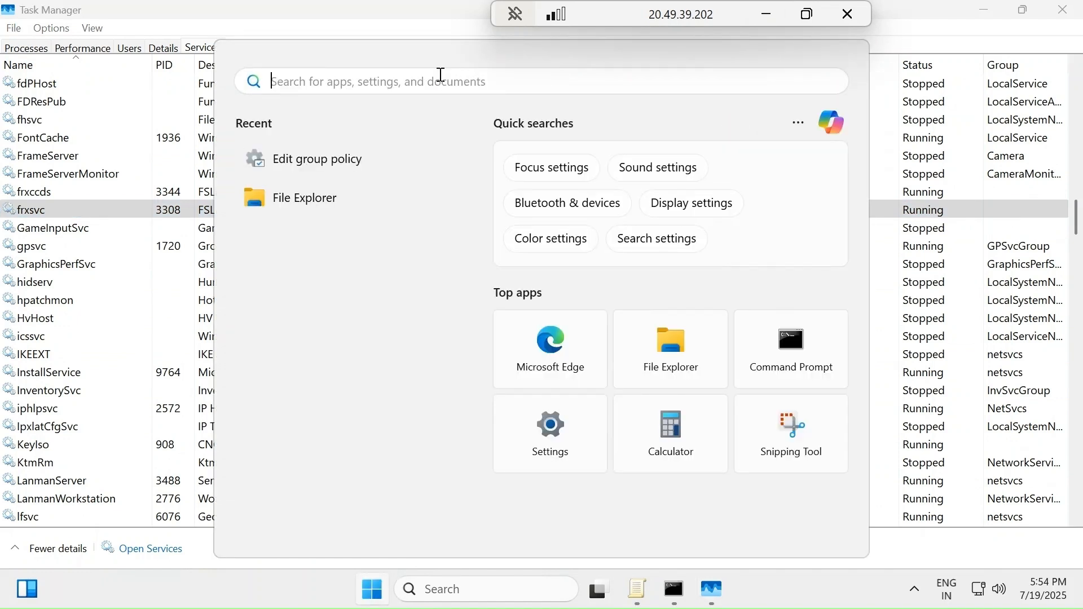
type("power")
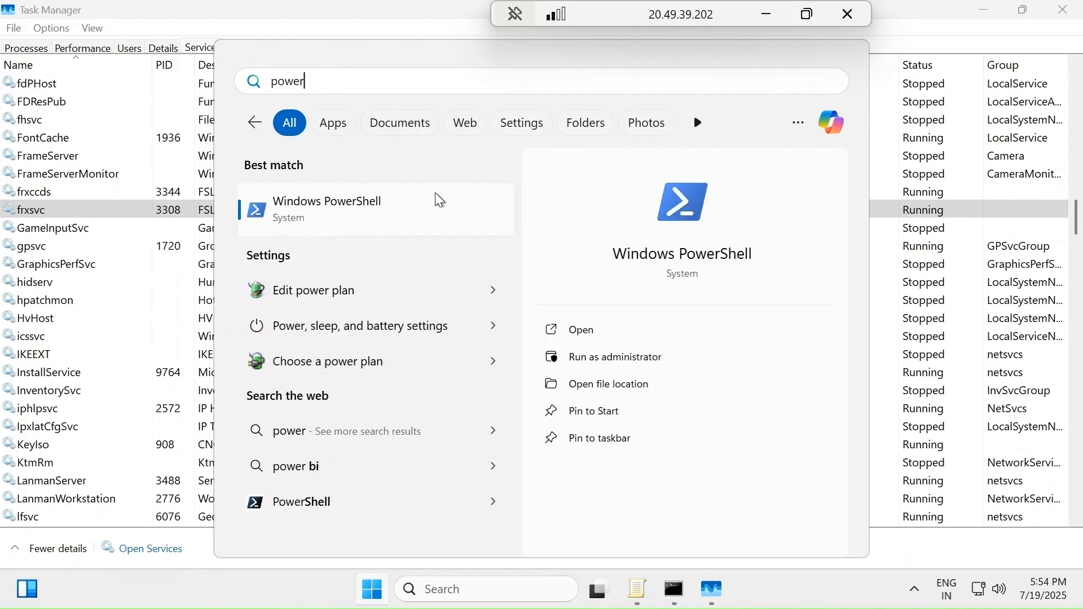
type("shell")
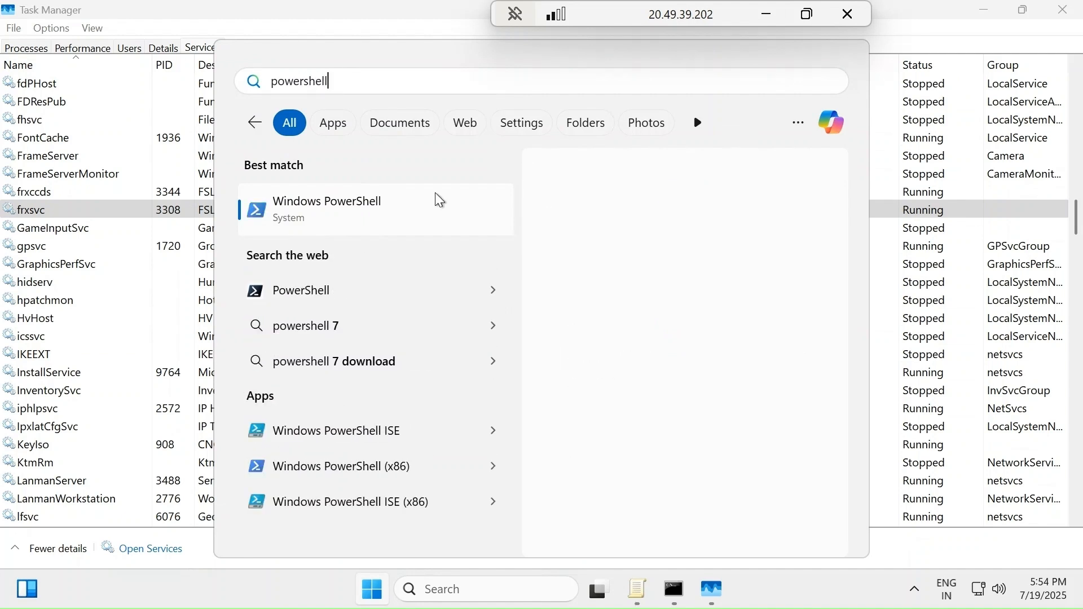
right_click(381, 441)
left_click(442, 410)
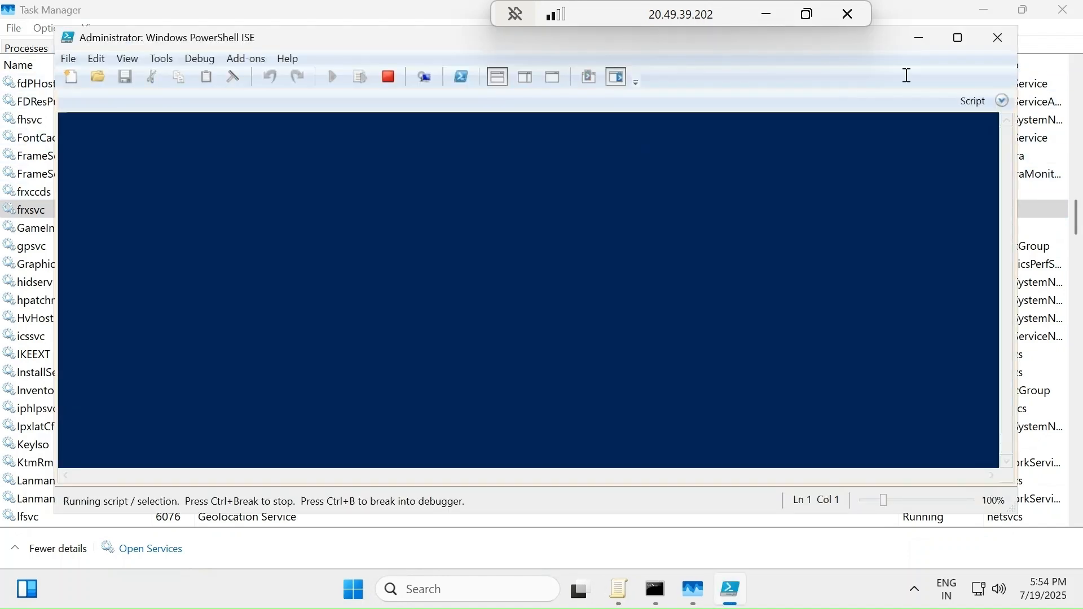
Maximize PowerShell ISE, show the script pane, and paste the copied FSLogix registry commands into the untitled script.
left_click(958, 37)
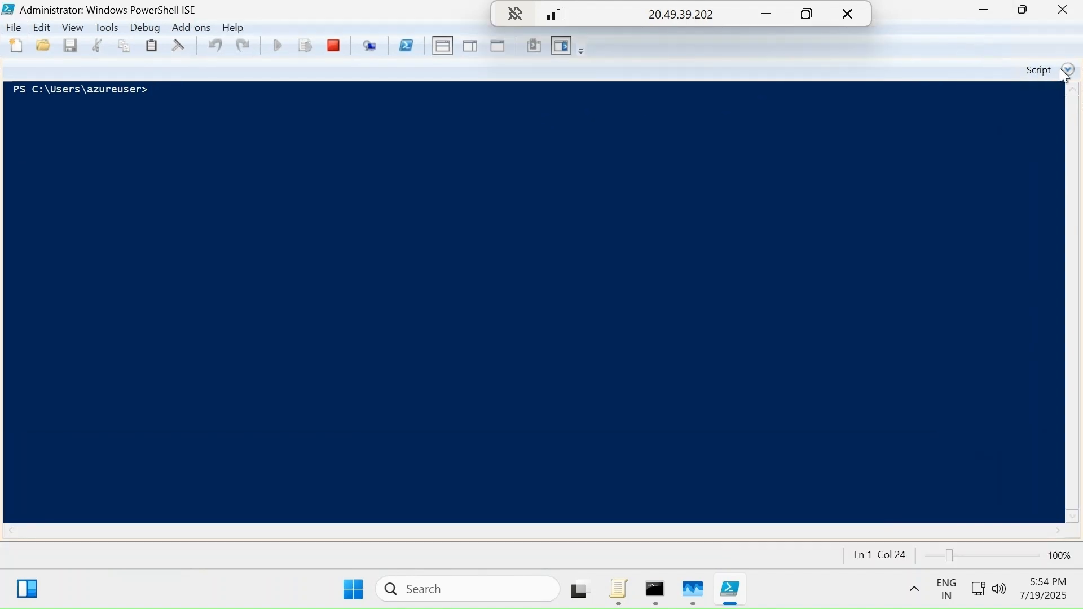
left_click(1068, 70)
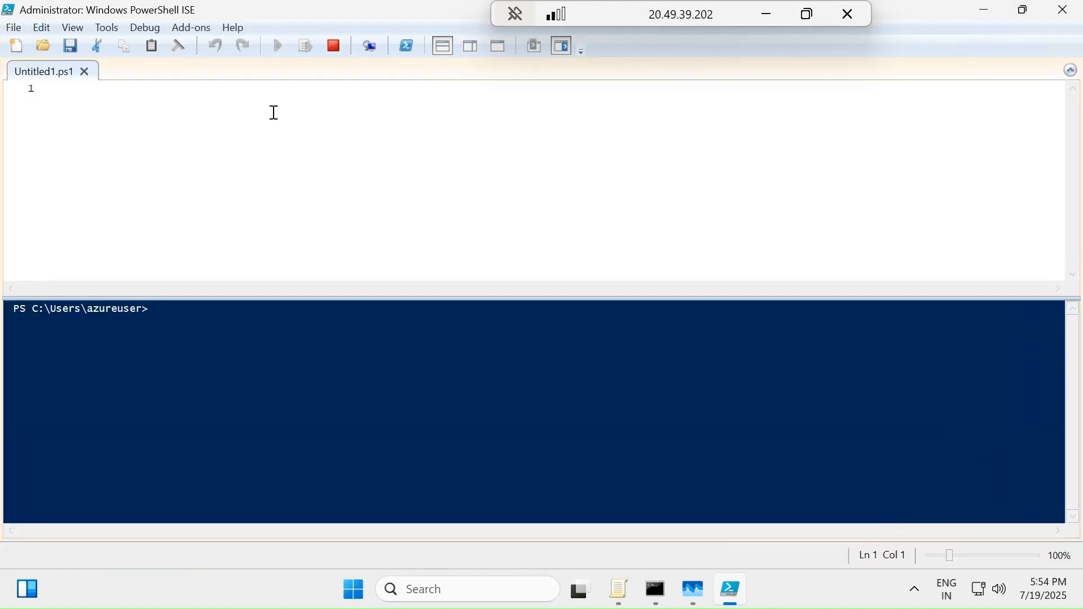
key("ctrl+v")
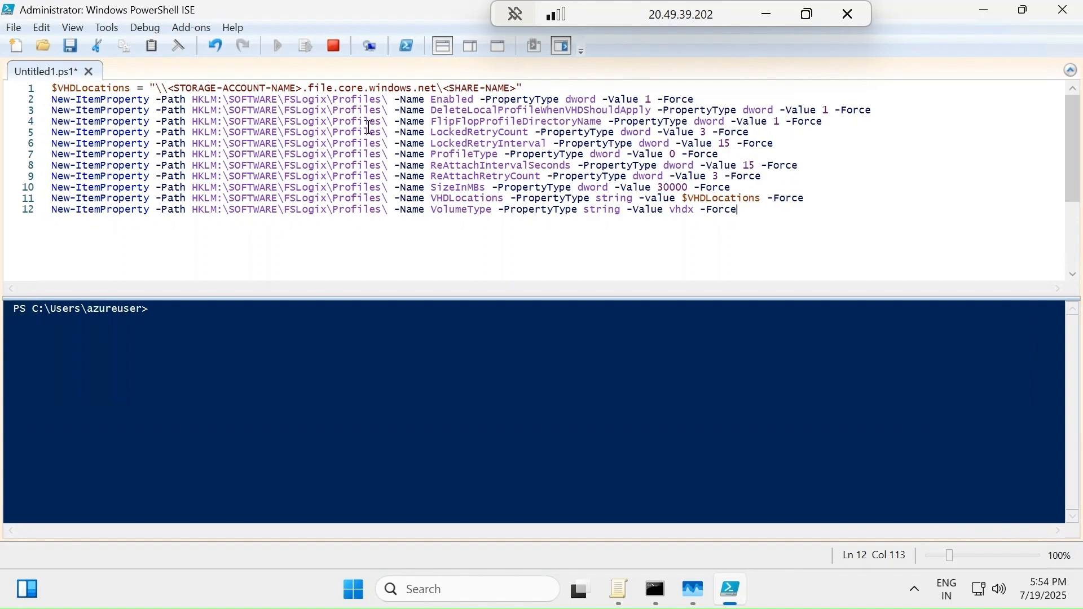
Minimize the remote session and copy the share URL of the useravdprofile file share in storage account sazavdn01 from the Azure portal.
left_click(765, 14)
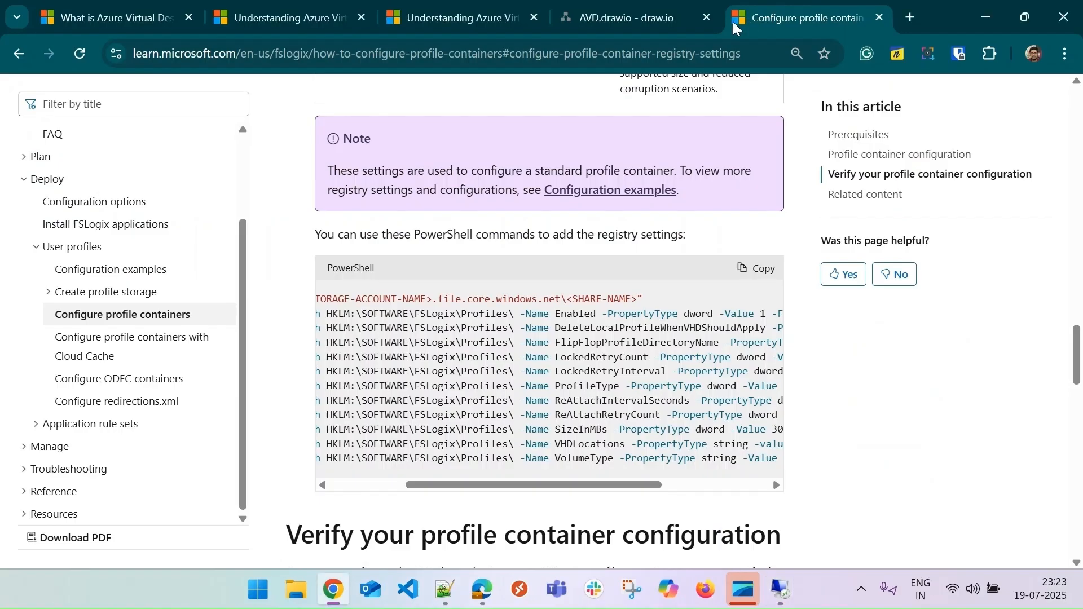
left_click(489, 586)
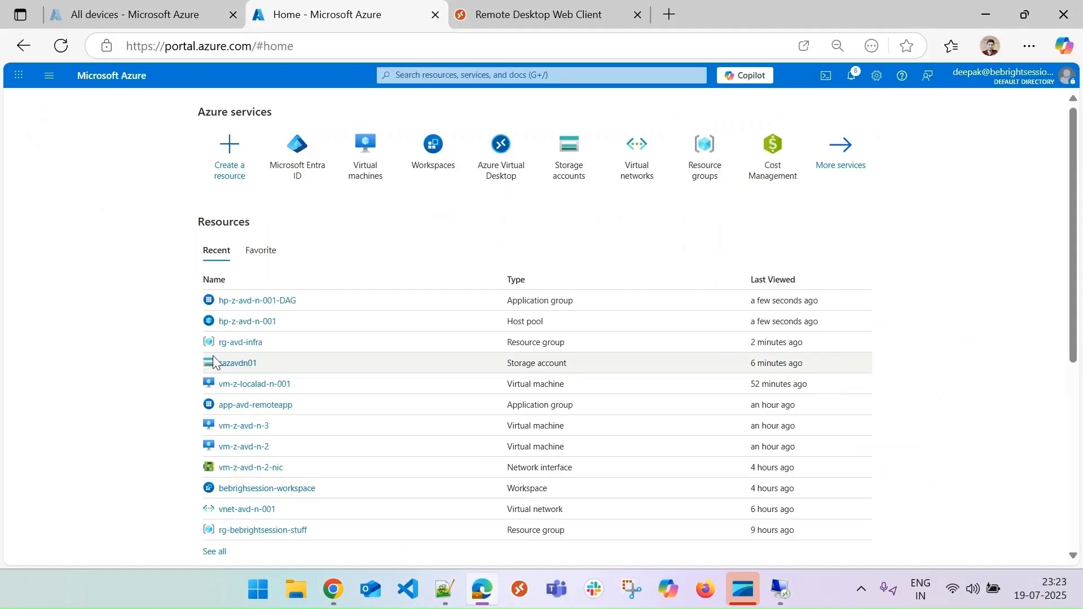
left_click(239, 368)
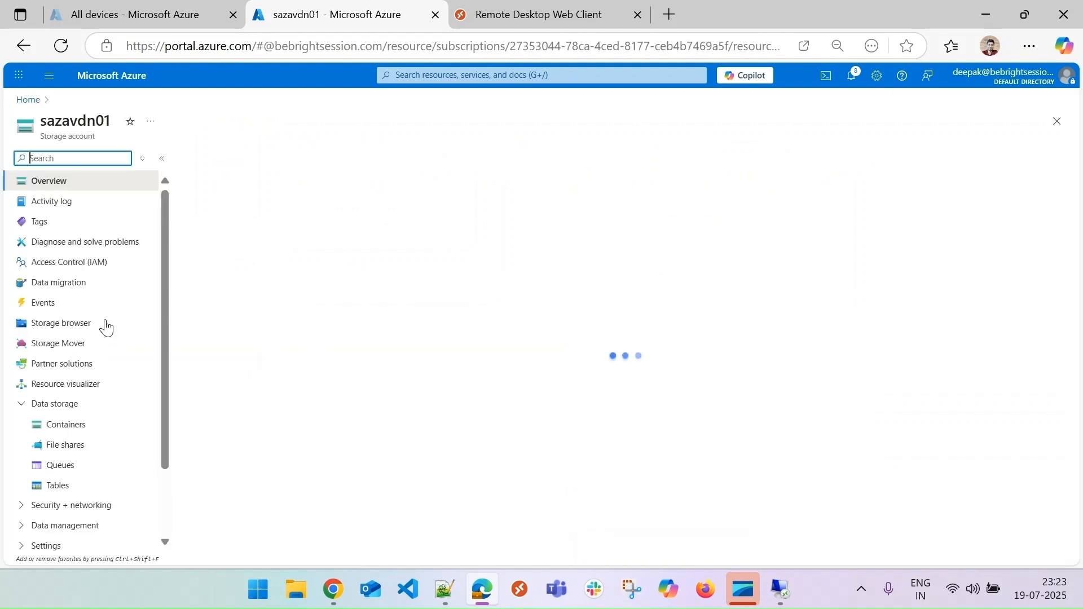
left_click(72, 449)
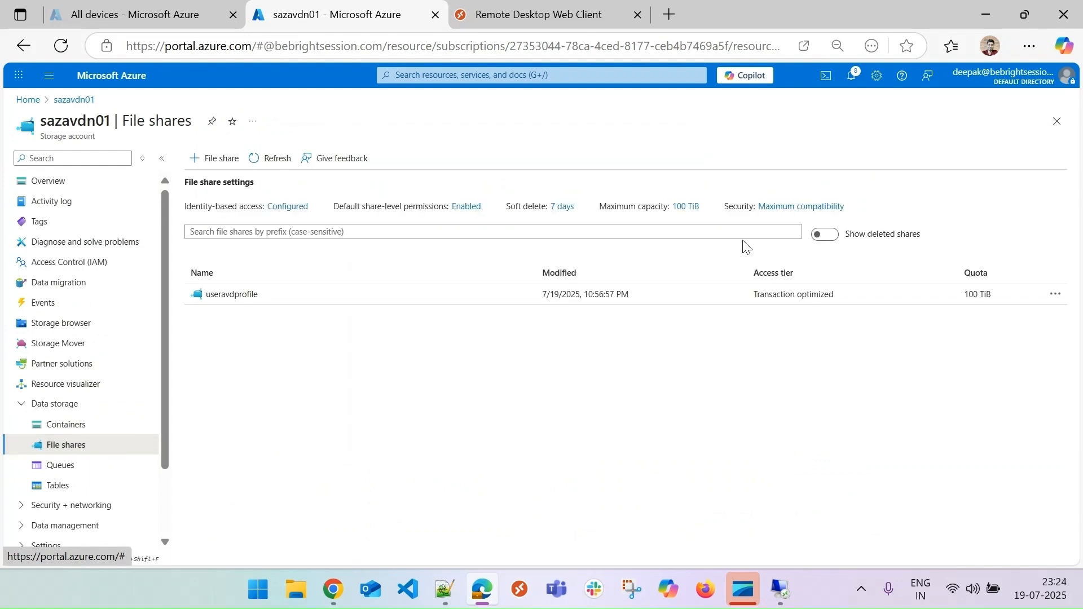
left_click(234, 295)
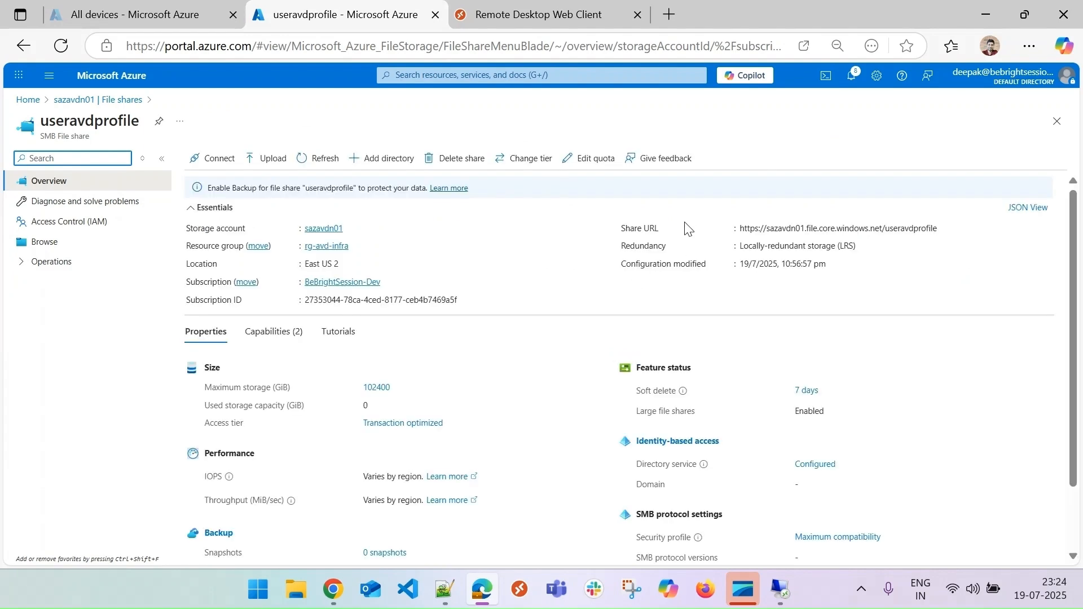
left_click(945, 229)
Return to the 20.49.39.202 session and replace the placeholder path in $VHDLocations with the copied share URL.
mouse_move(790, 588)
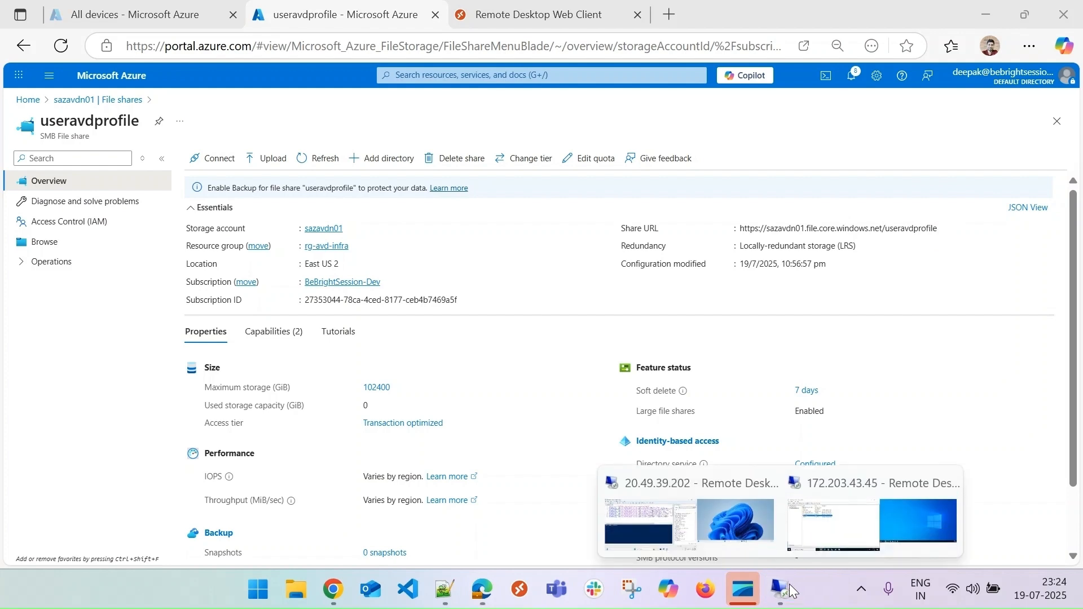
left_click(746, 544)
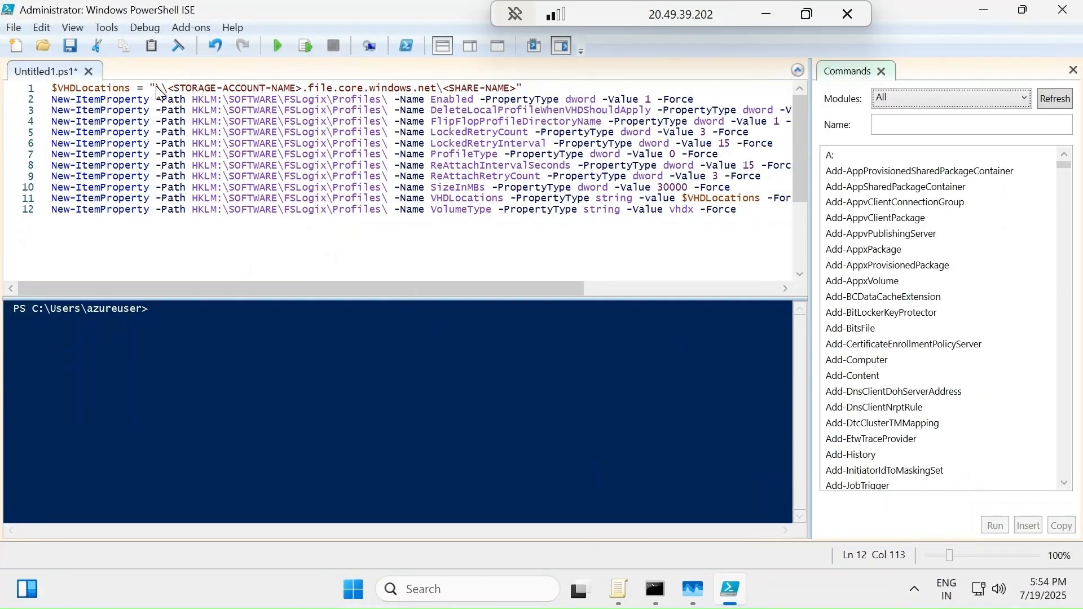
left_click_drag(157, 88, 518, 90)
key("ctrl+v")
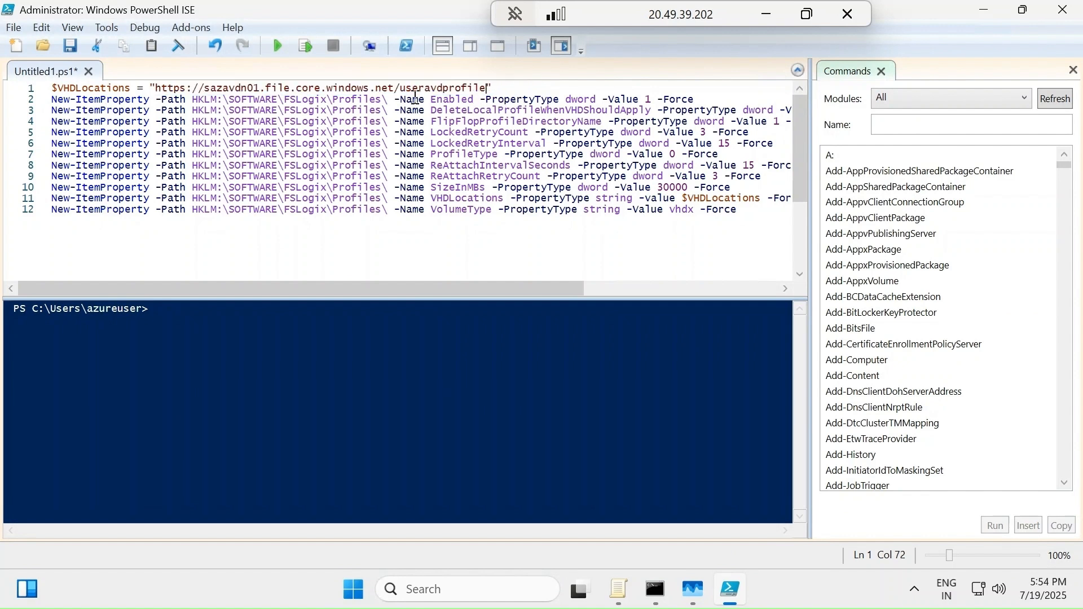
Convert the $VHDLocations URL to \\sazavdn01.file.core.windows.net\useravdprofile and run the script.
left_click(206, 88)
key("BackSpace")
key("BackSpace")
key("BackSpace")
key("BackSpace")
key("BackSpace")
key("BackSpace")
key("BackSpace")
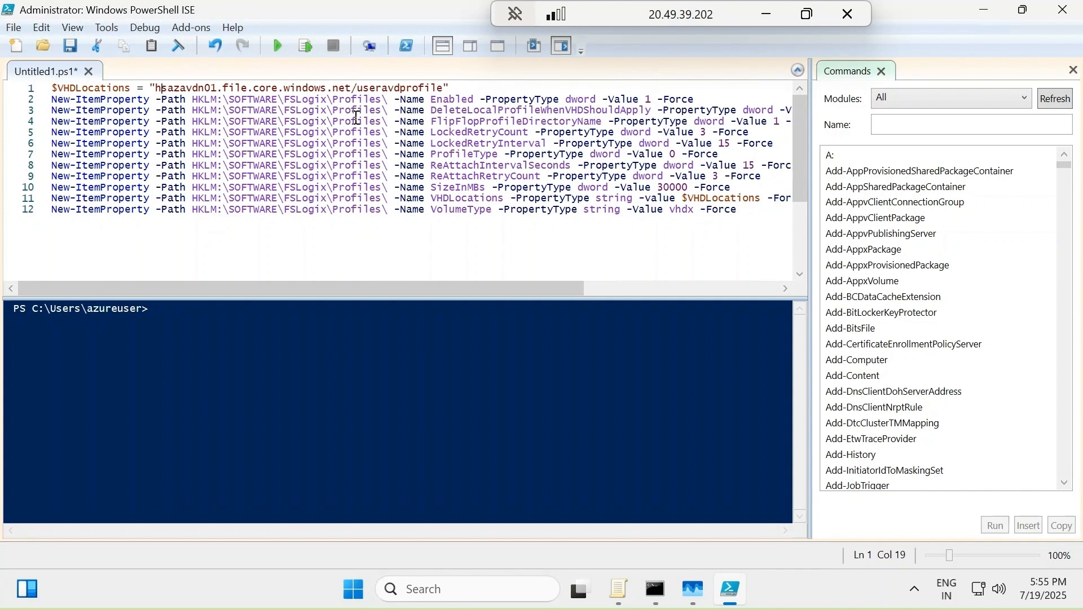
key("BackSpace")
type("\\\\")
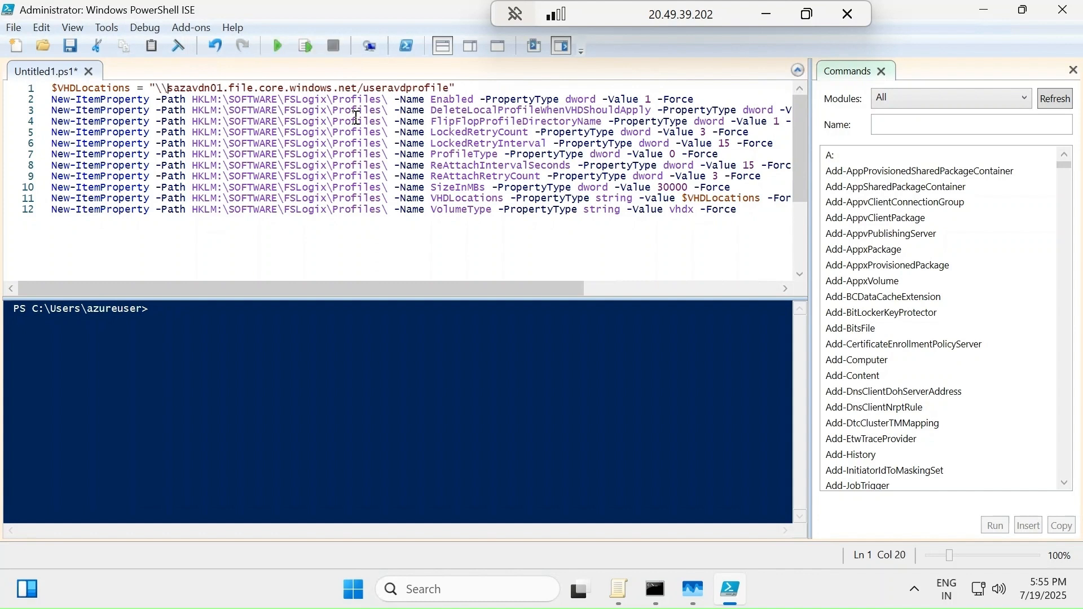
left_click(366, 88)
key("BackSpace")
type("\\")
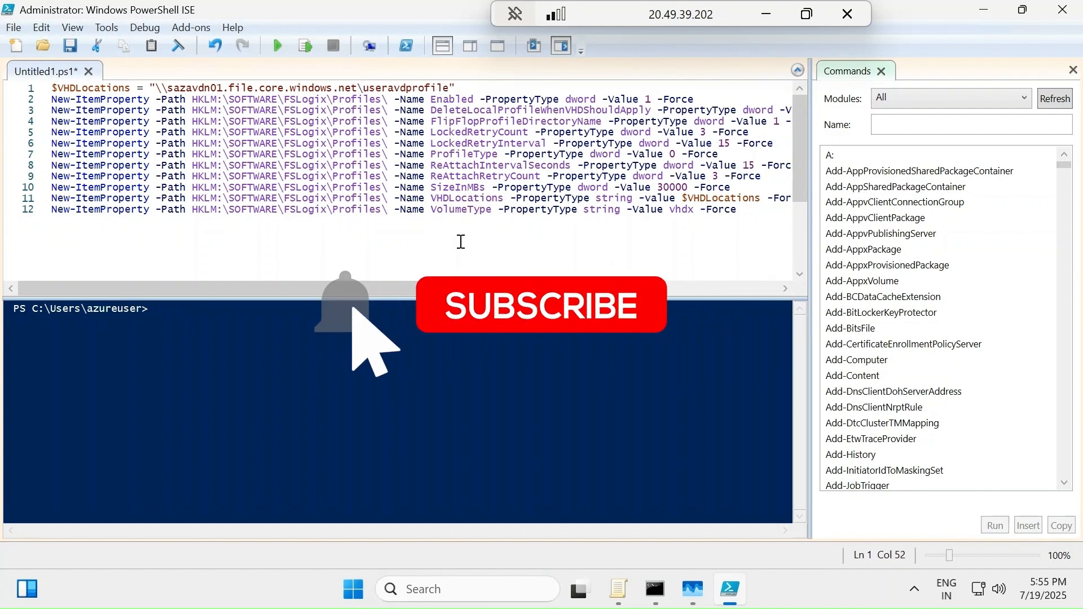
left_click(279, 45)
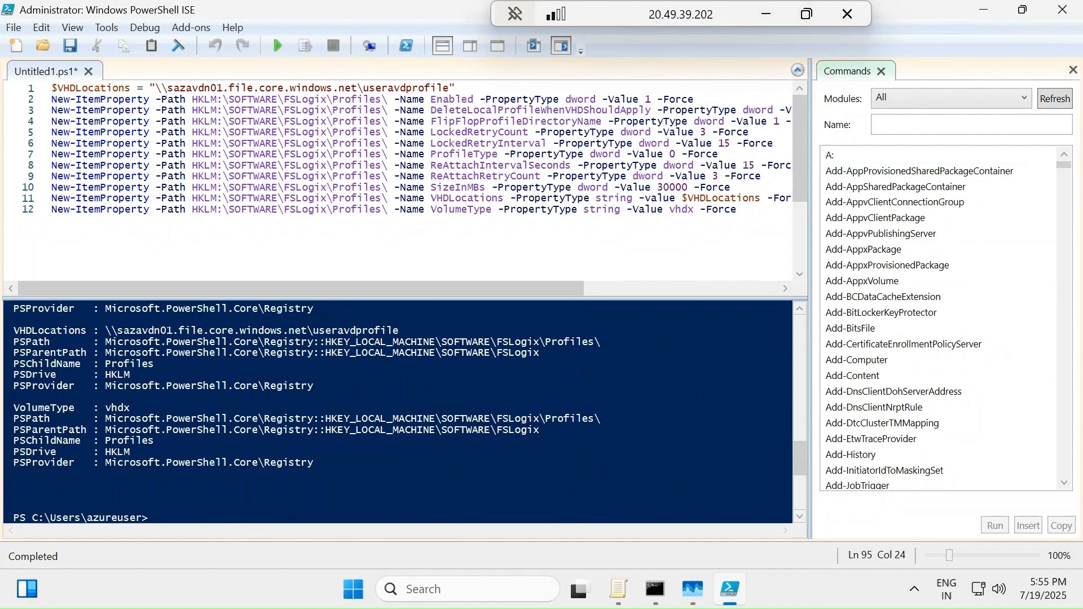
Minimize the remote session and review the "Verify your profile container configuration" section of the FSLogix article in Chrome.
left_click(762, 13)
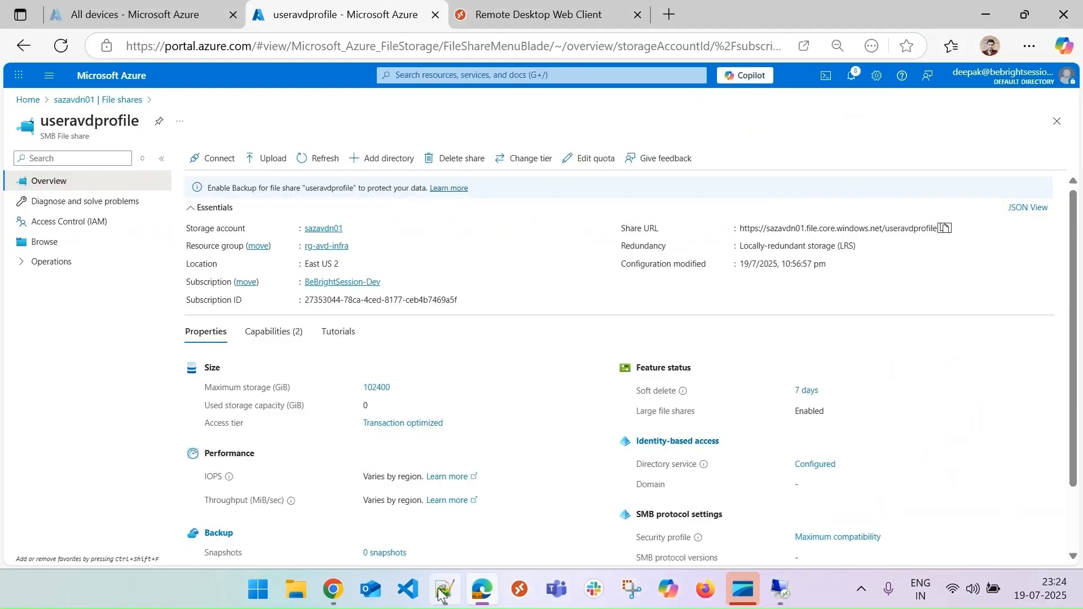
left_click(334, 588)
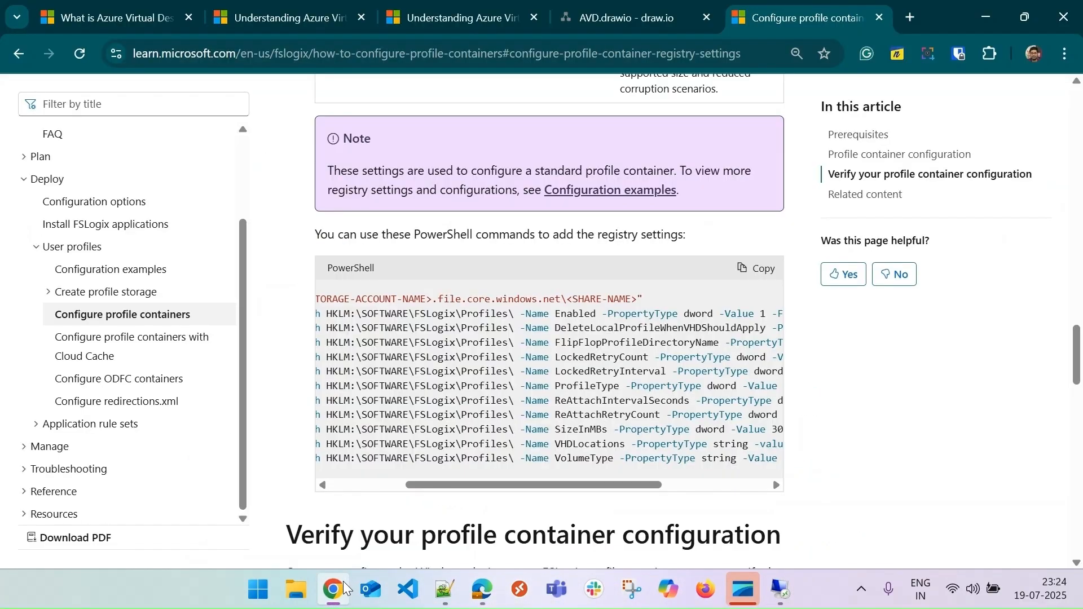
left_click_drag(1077, 352, 1079, 400)
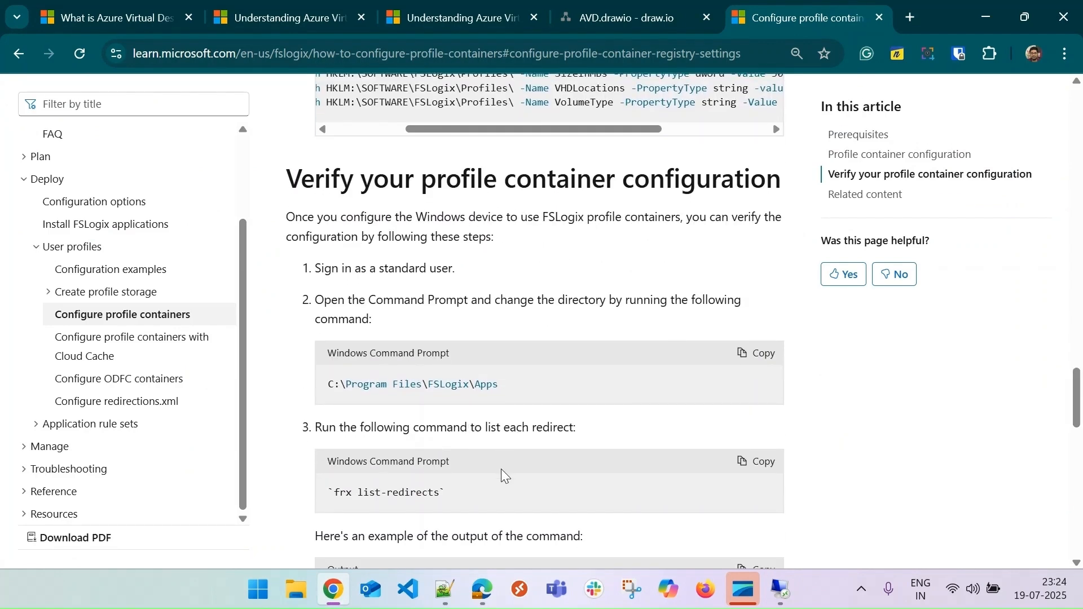
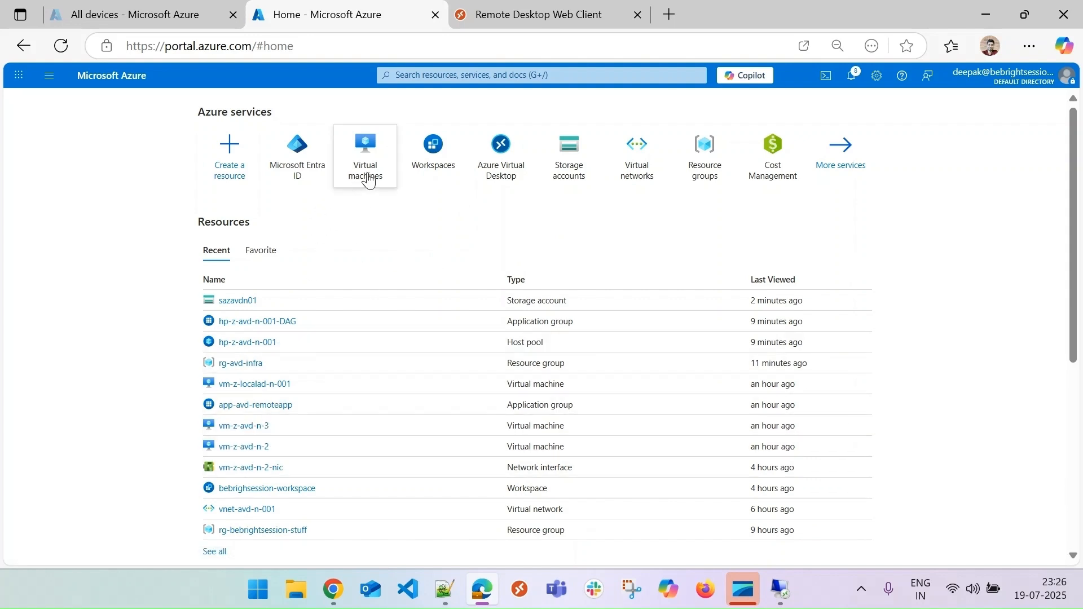
Open the virtual machine vm-z-avd-n-3 from the virtual machines list and go to its network settings.
left_click(367, 169)
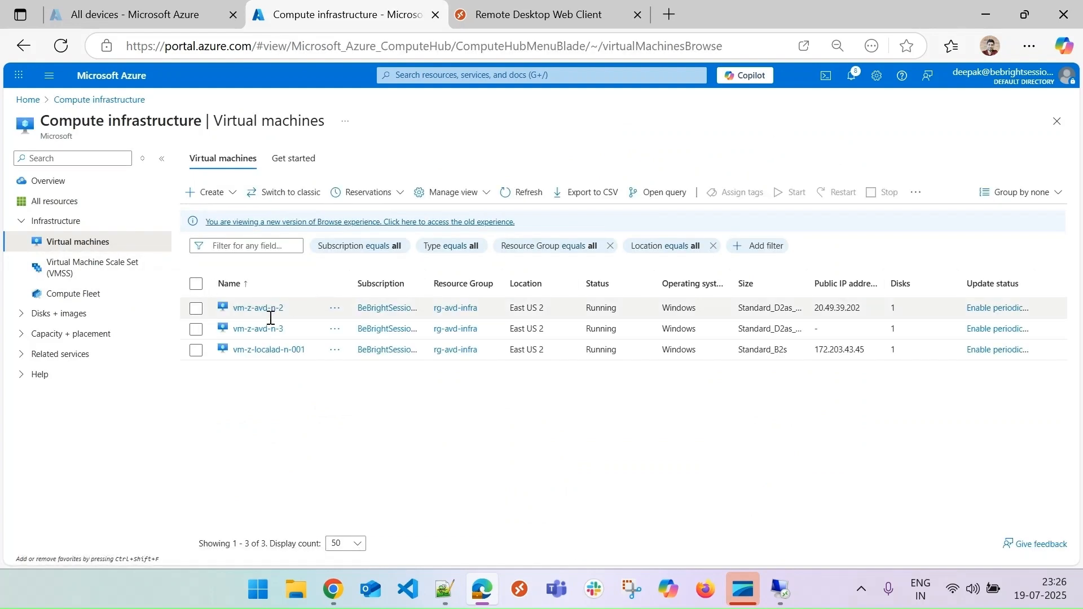
left_click(260, 333)
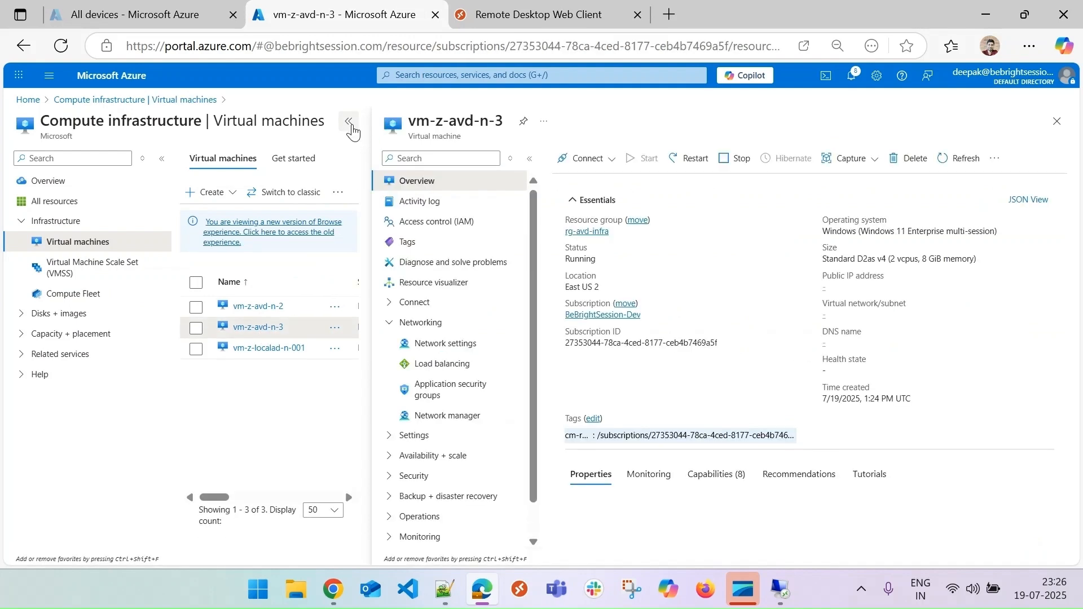
left_click(349, 123)
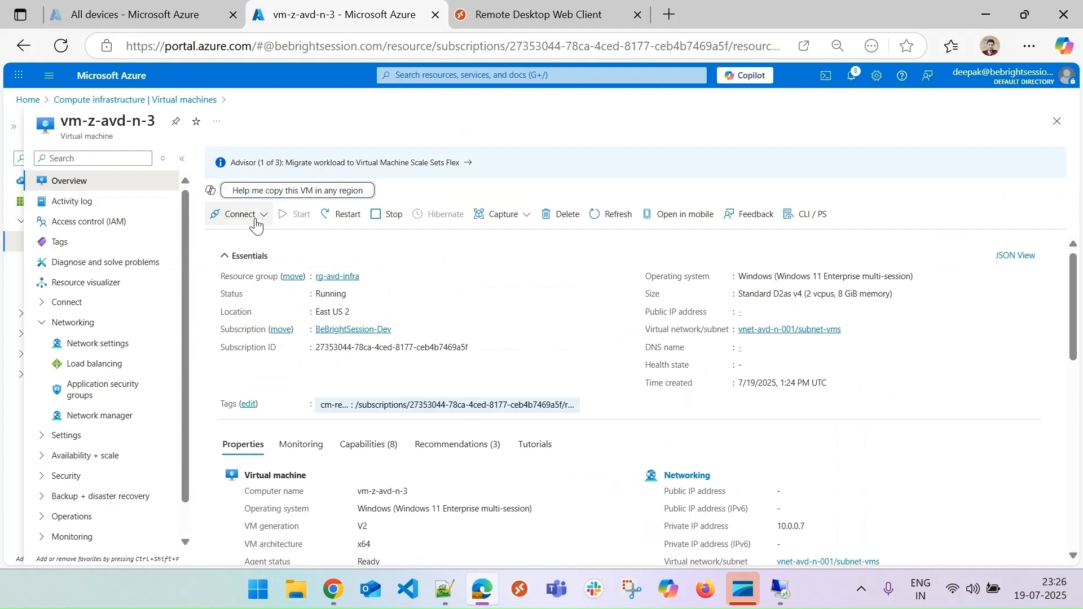
left_click(107, 343)
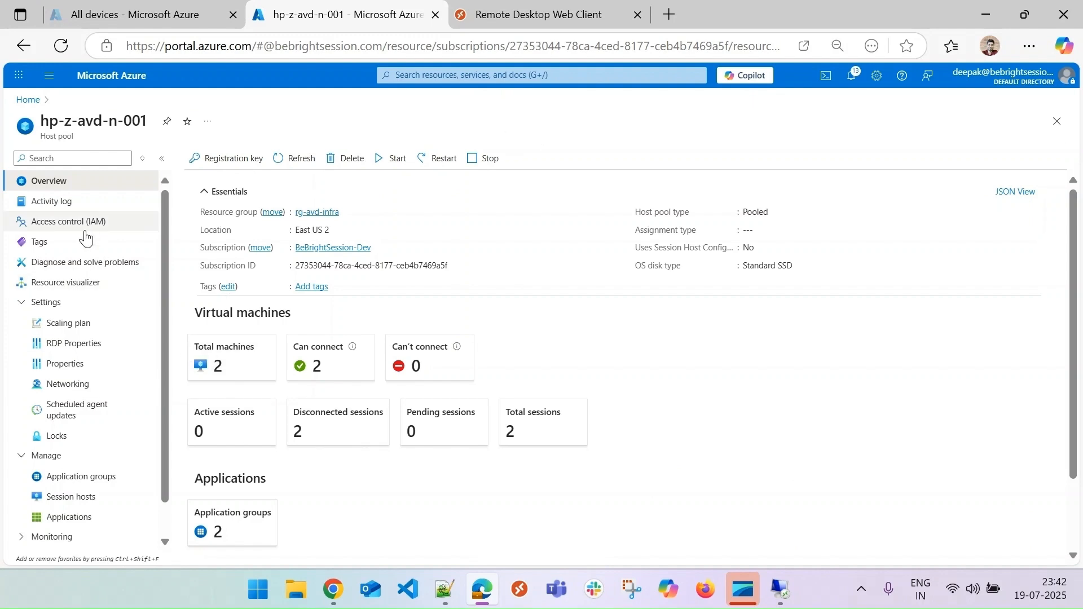
Return to the Azure portal home and open the vm-z-avd-n-3 overview to check its public IP address.
left_click(28, 100)
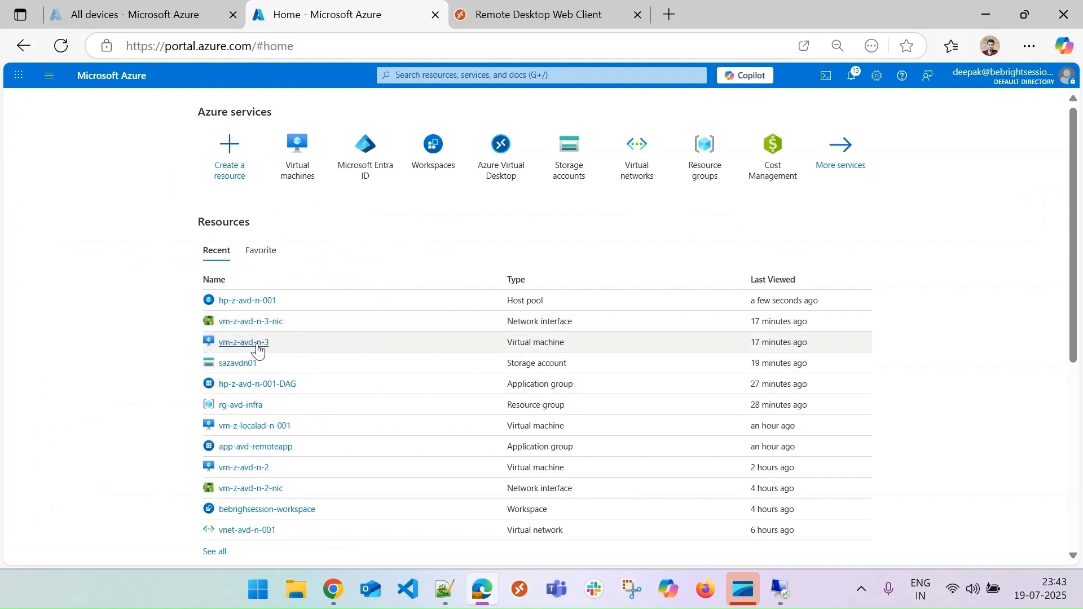
left_click(252, 342)
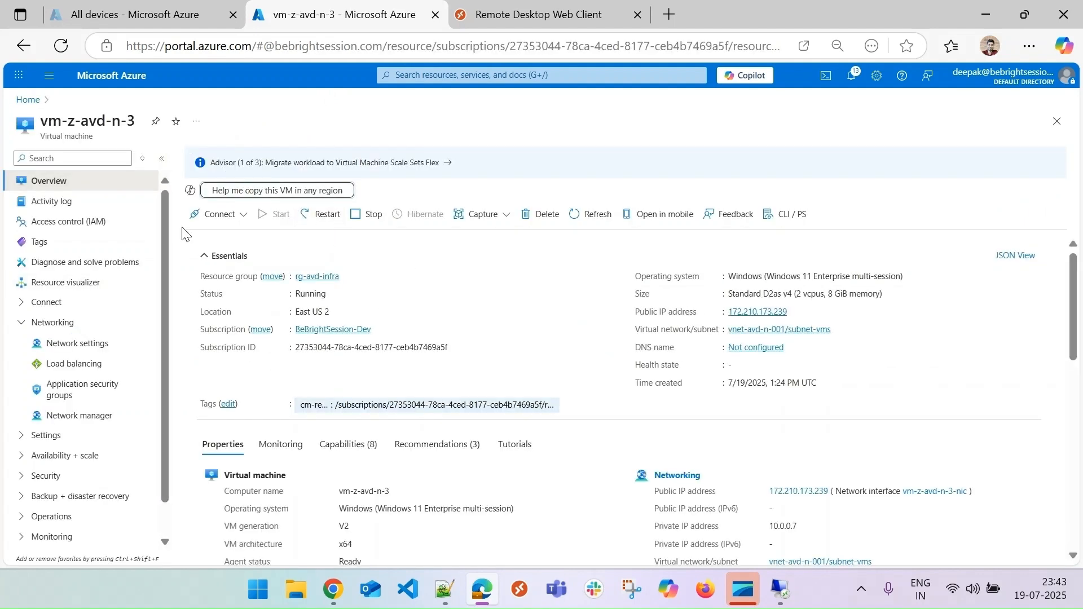
scroll(169, 220, "down", 1)
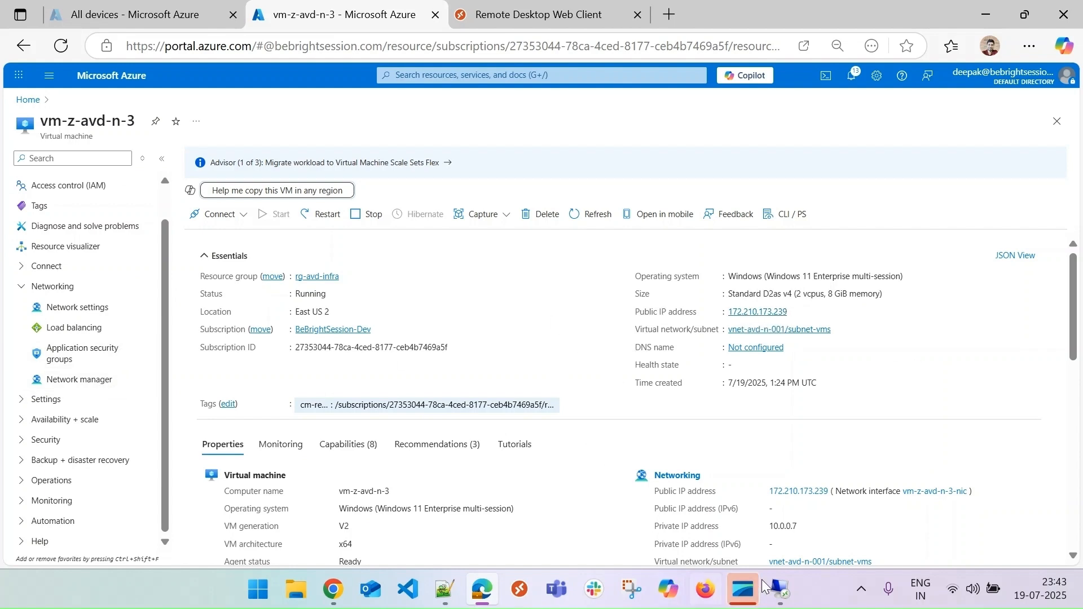
Check the FSLogix registry script run in the 172.210.173.239 session, then minimize it and return to the FSLogix article in Chrome.
left_click(780, 590)
left_click(939, 500)
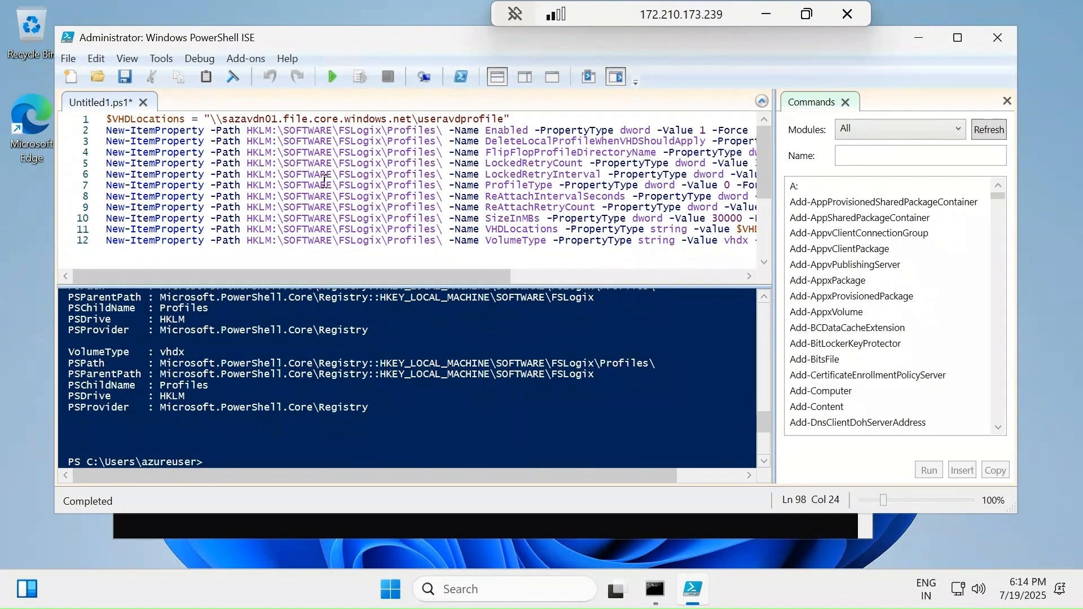
left_click(764, 11)
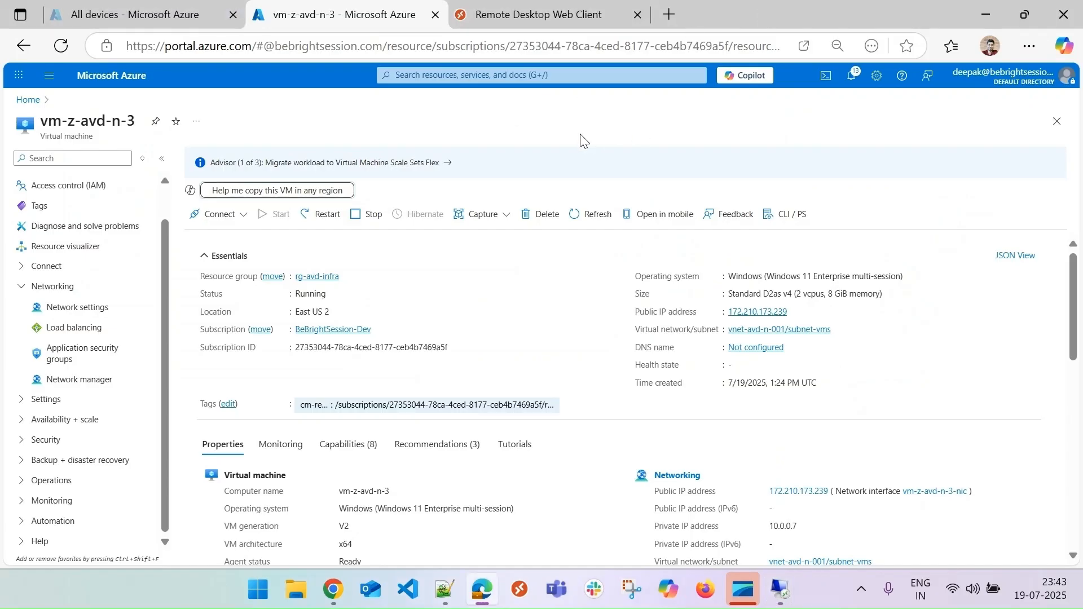
left_click(330, 592)
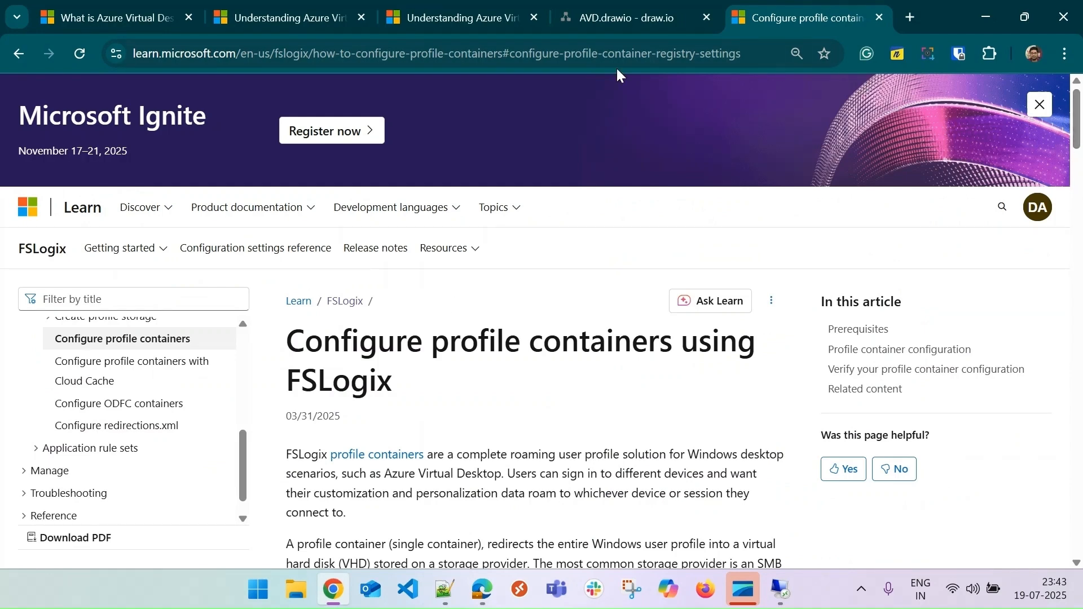
Return to the FSLogix article on Azure Files with Entra ID and review the sections on configuring the local Windows device and FSLogix.
left_click(19, 53)
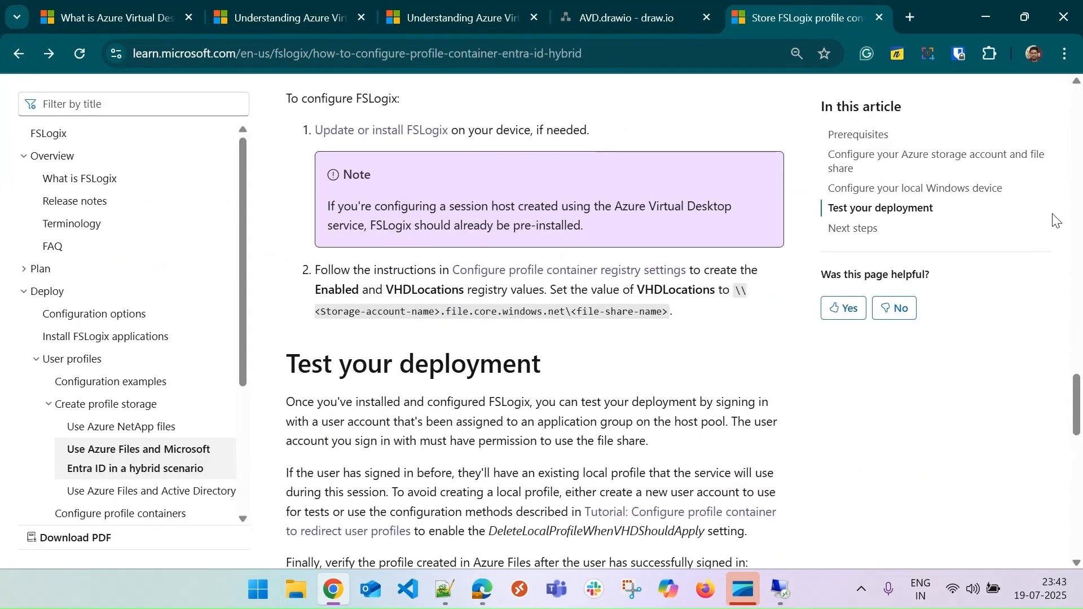
left_click_drag(1070, 413, 1077, 286)
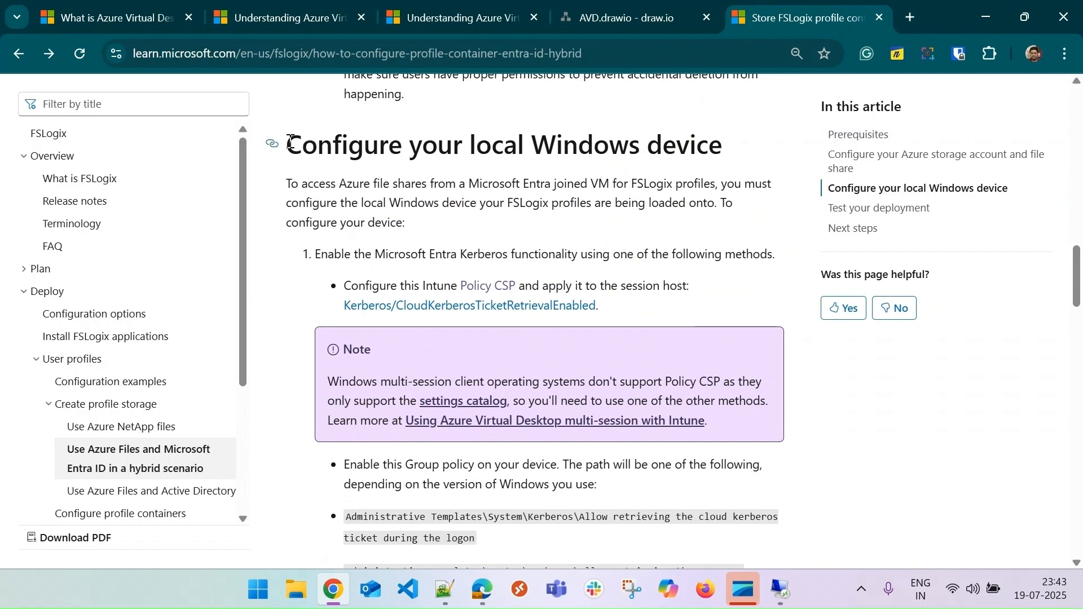
left_click_drag(290, 143, 726, 155)
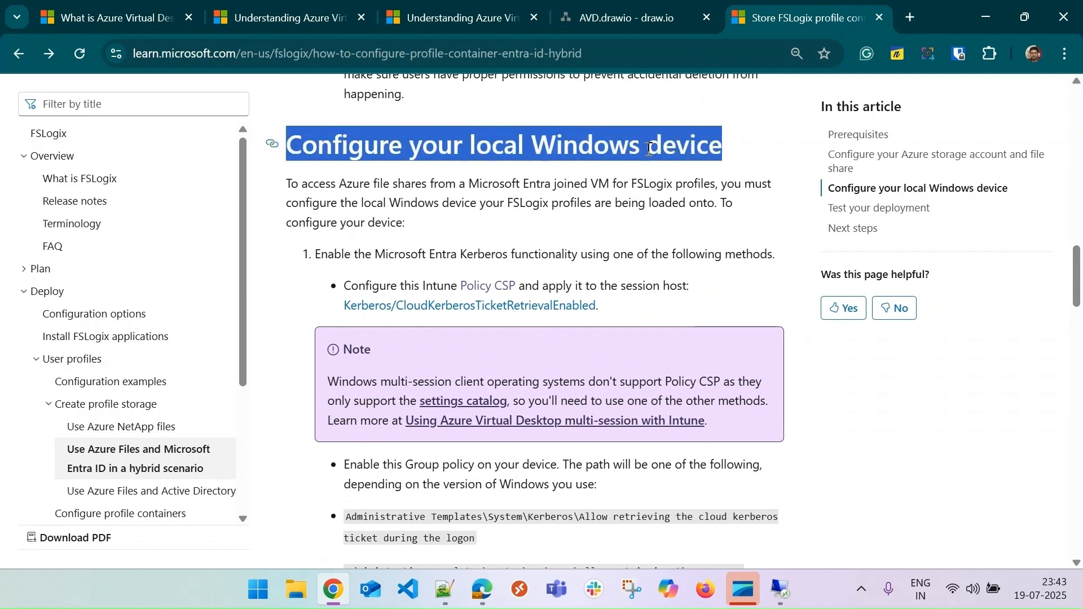
left_click(613, 142)
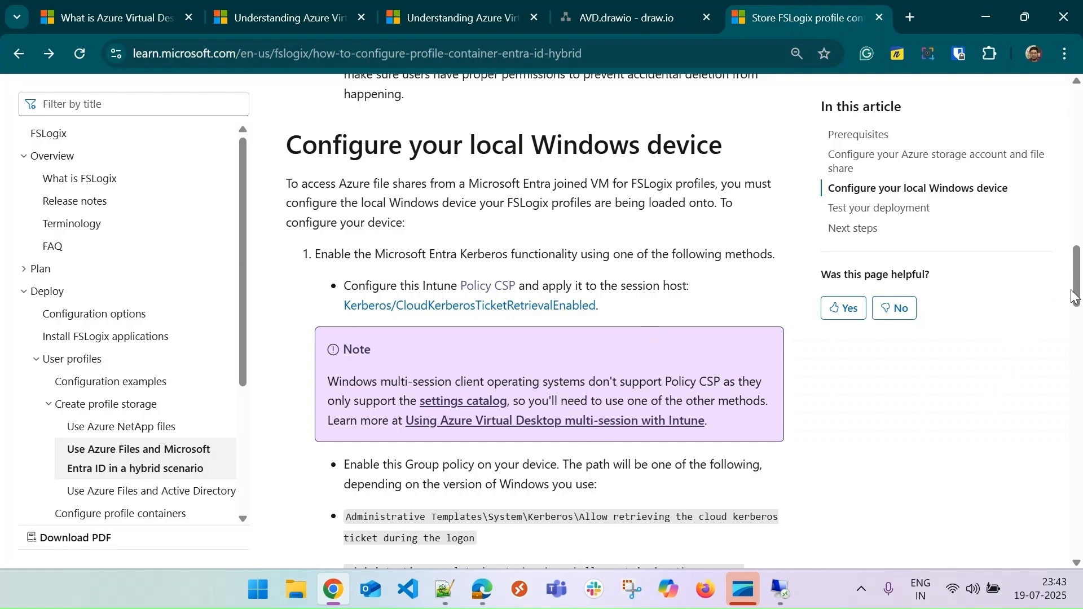
scroll(1066, 282, "down", 4)
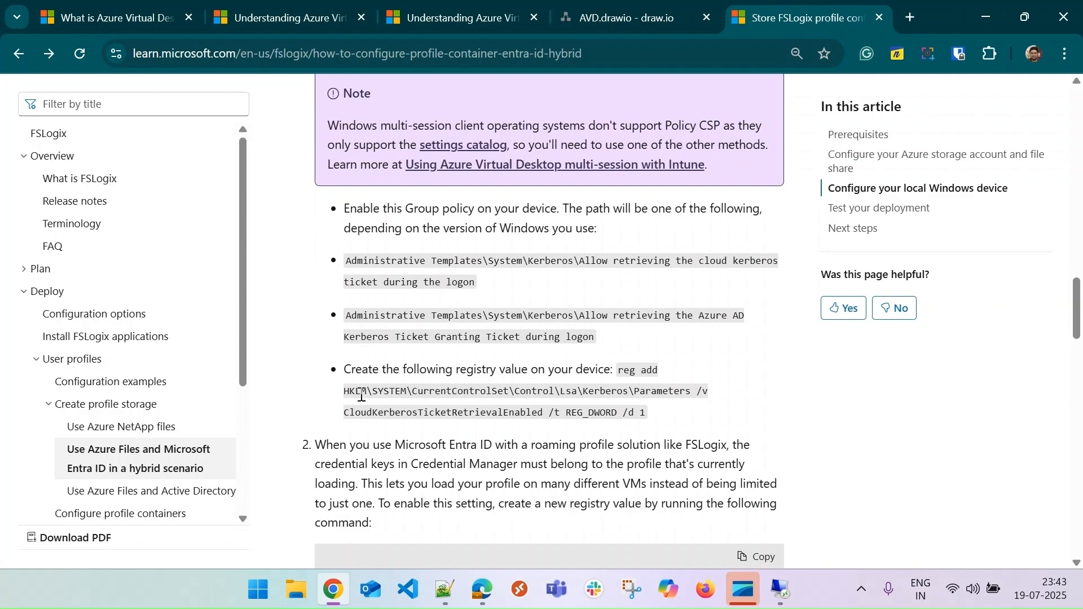
left_click_drag(346, 398, 675, 427)
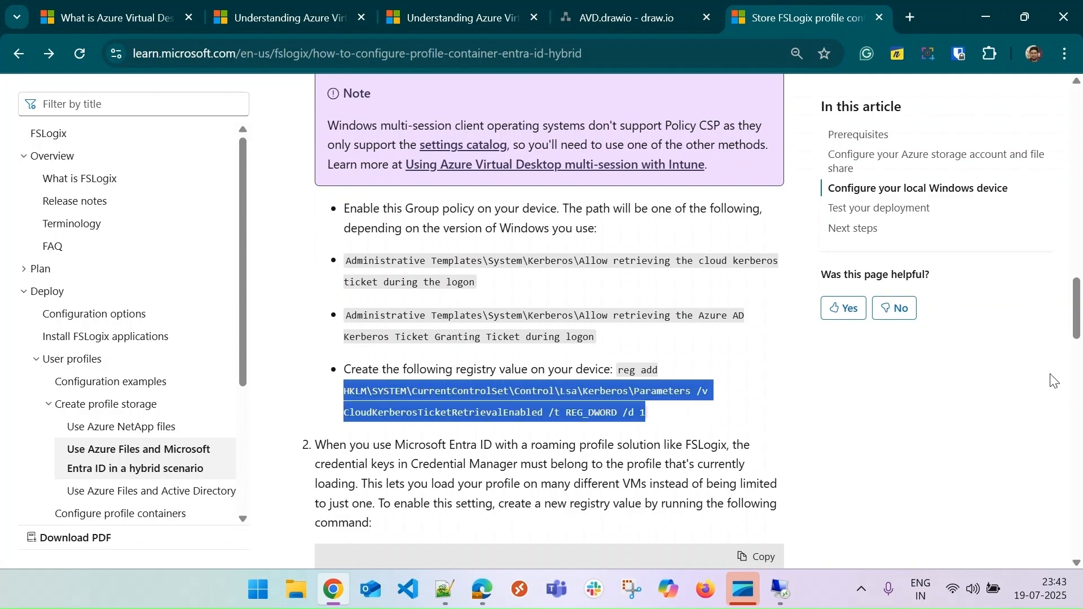
left_click_drag(1074, 327, 1074, 369)
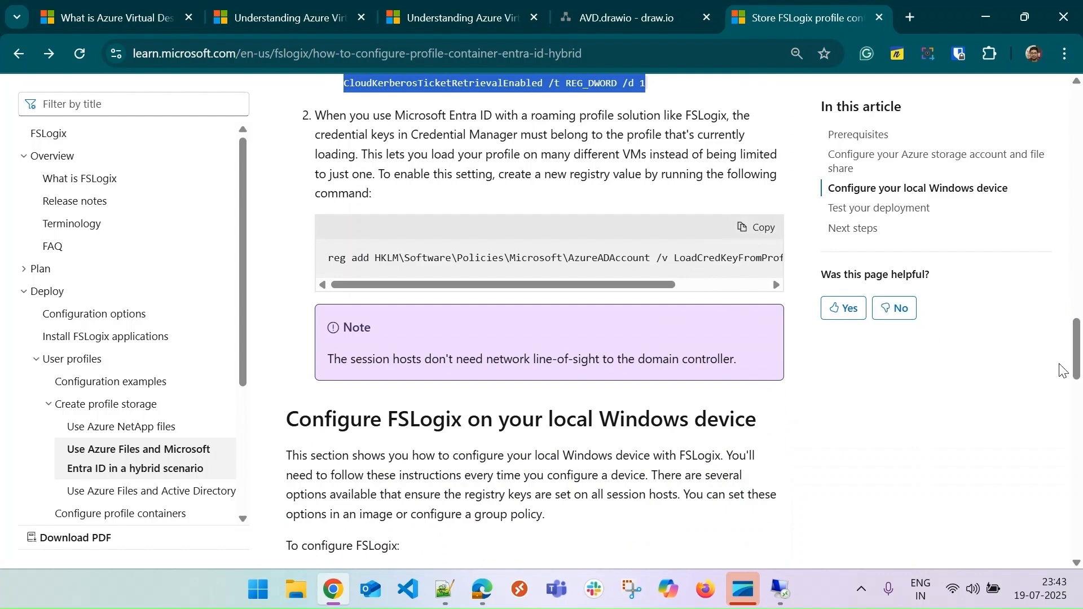
left_click_drag(1075, 352, 1075, 396)
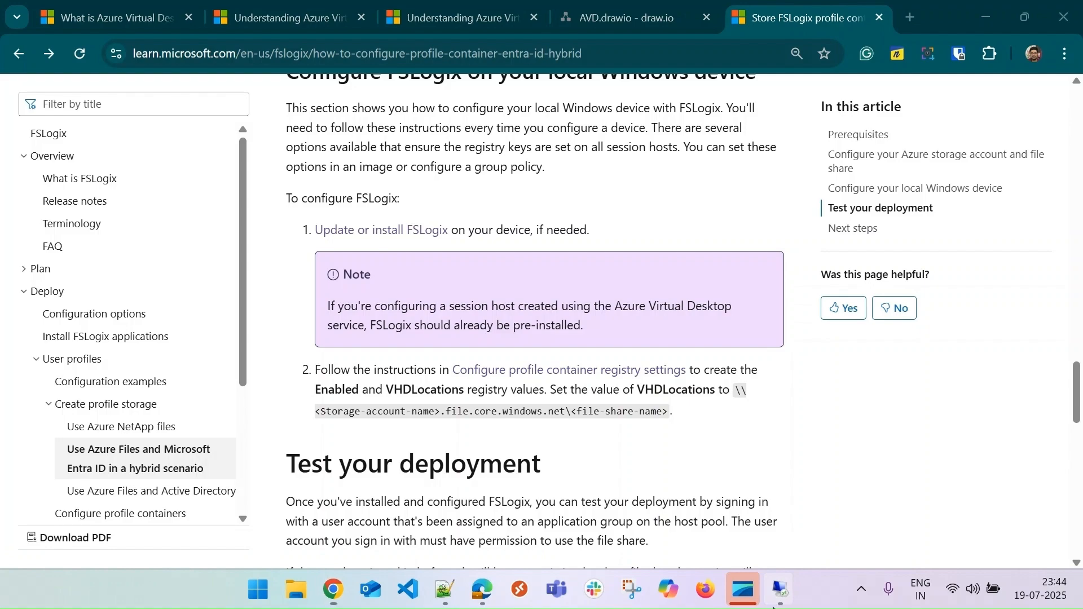
Check the FSLogix profile registry script in the 172.210.173.239 remote session again, then minimize the session.
mouse_move(780, 590)
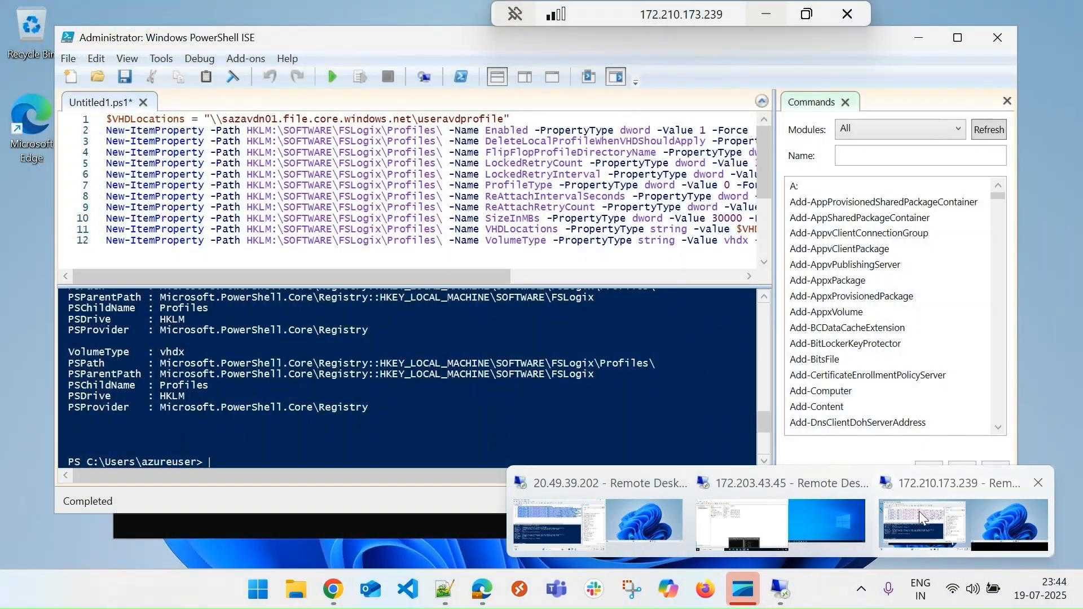
left_click(919, 511)
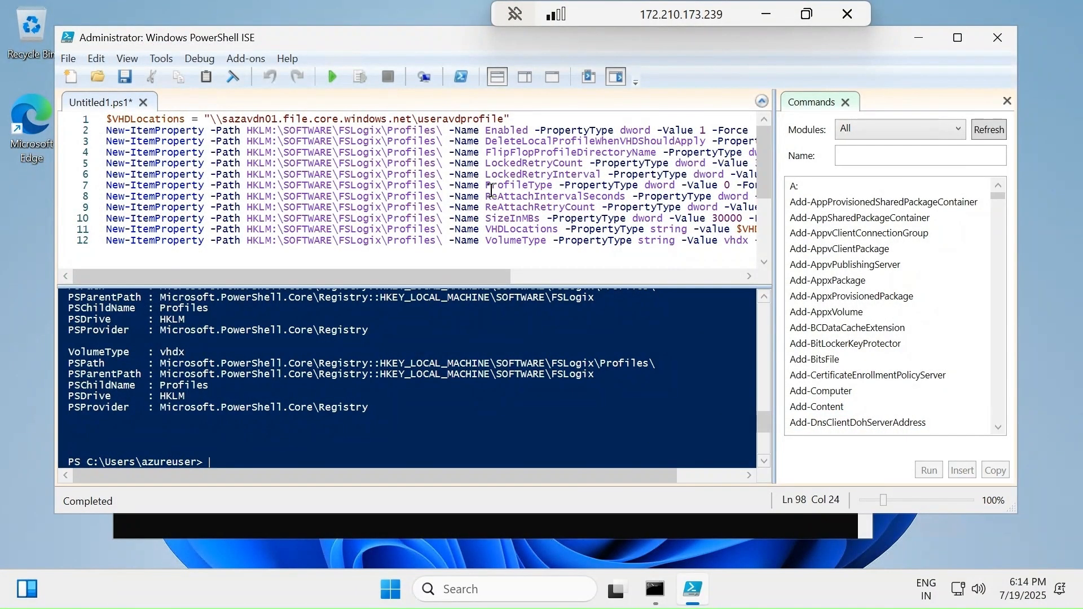
left_click(765, 15)
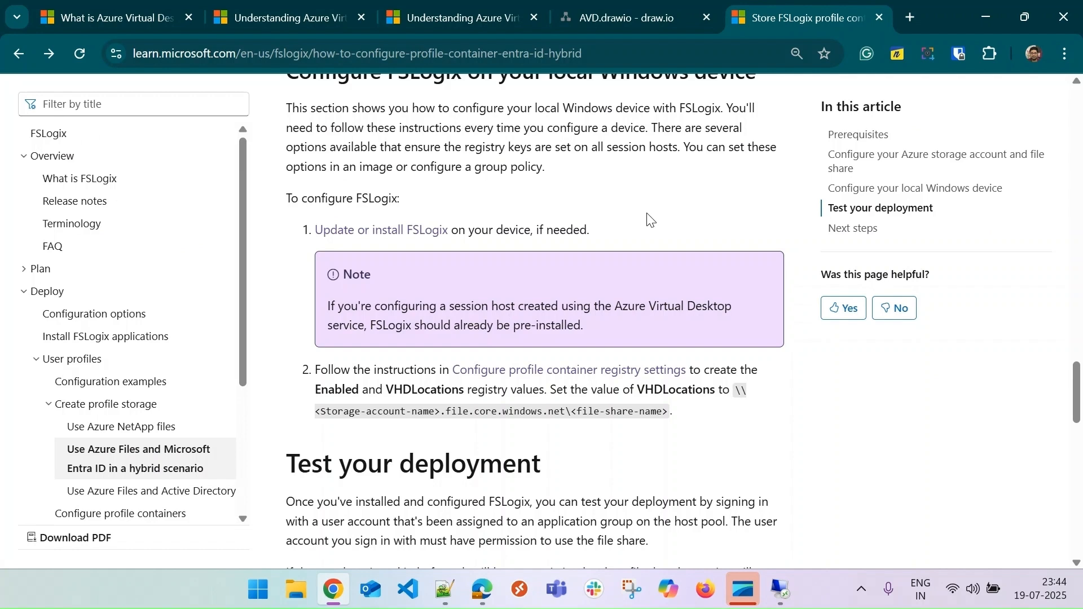
Switch to the Azure portal in Edge and open Microsoft Entra ID.
mouse_move(484, 600)
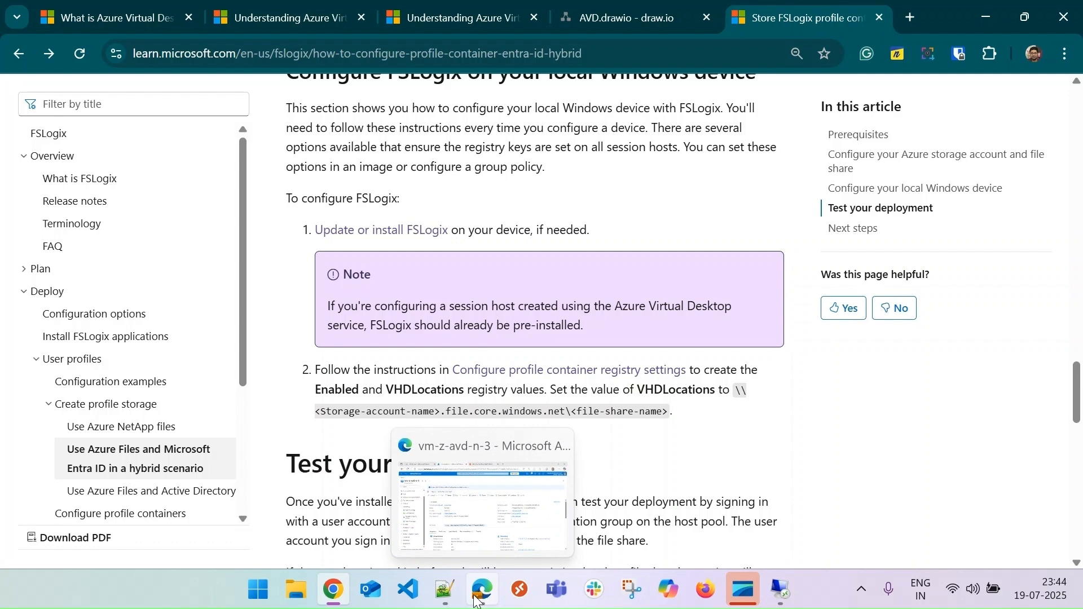
left_click(485, 599)
left_click(585, 22)
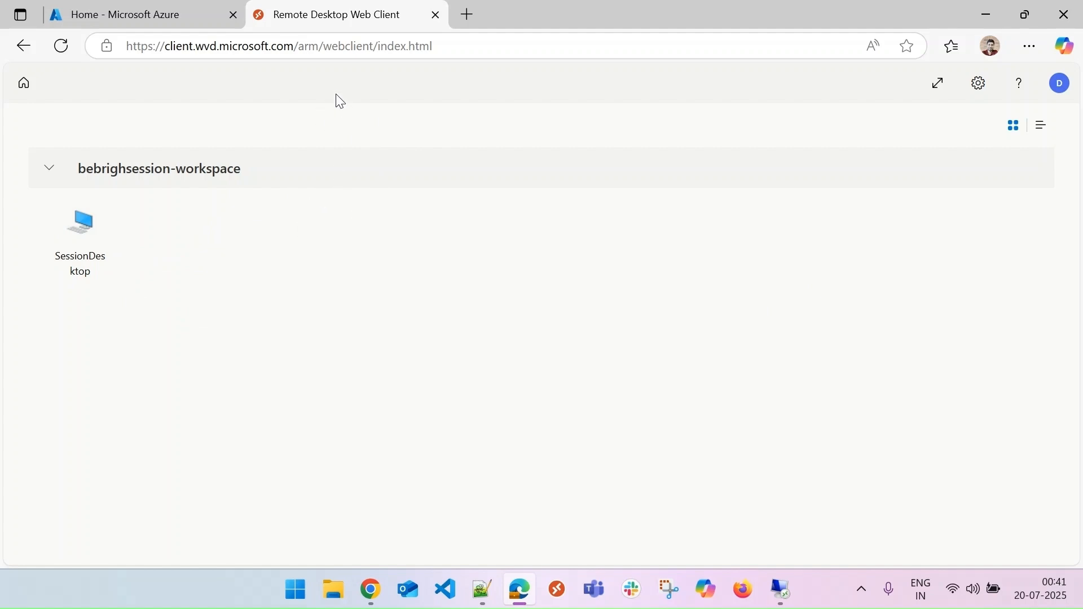
left_click(150, 8)
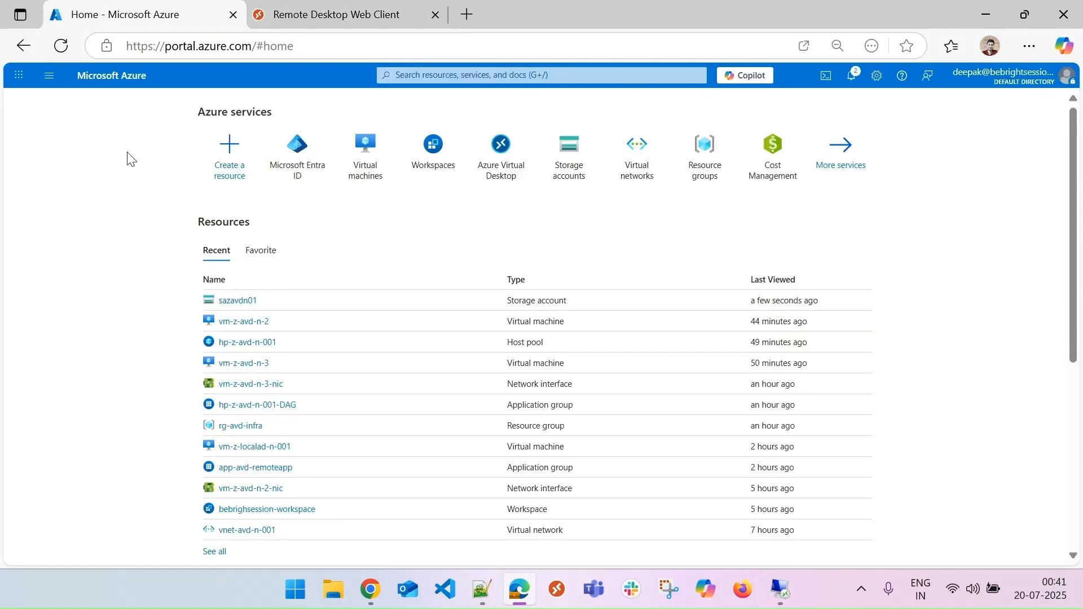
left_click(49, 77)
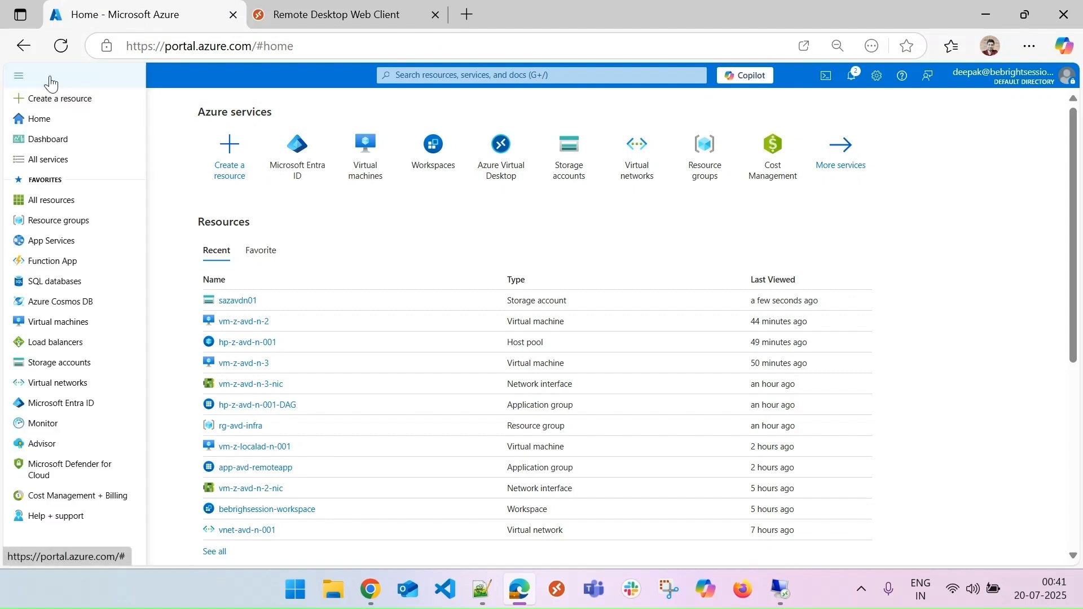
left_click(70, 403)
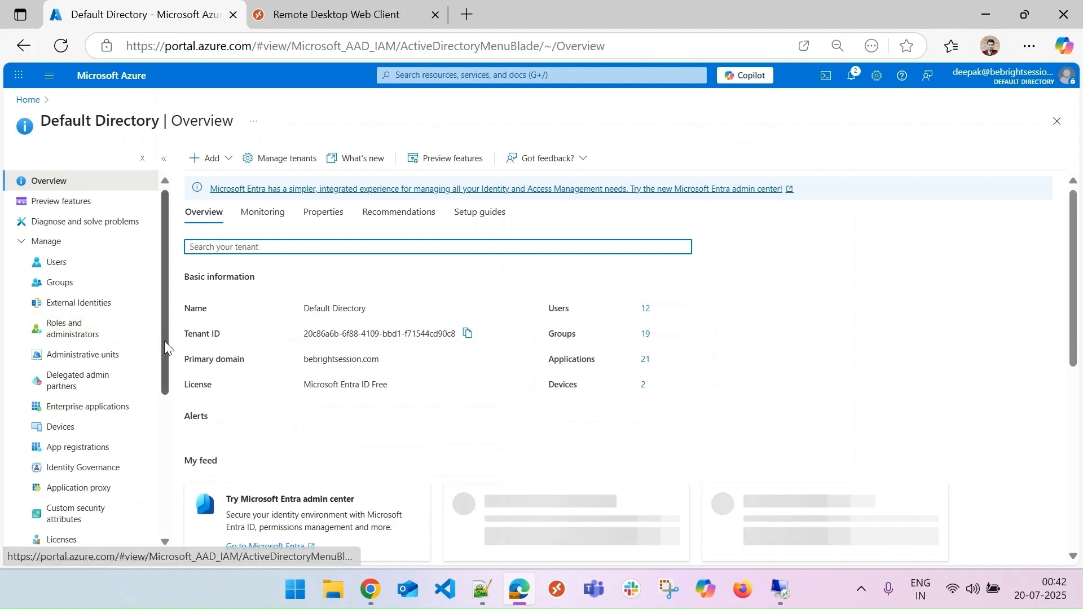
List all app registrations in the directory and open the one for the storage account sazavdn01.file.core.windows.net.
scroll(163, 349, "down", 2)
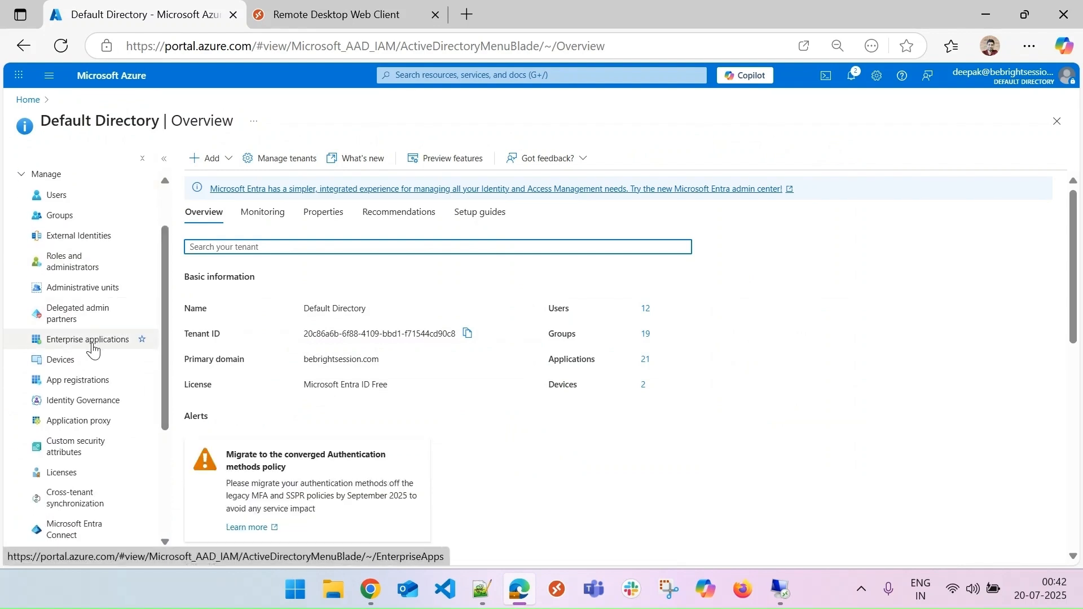
left_click(82, 382)
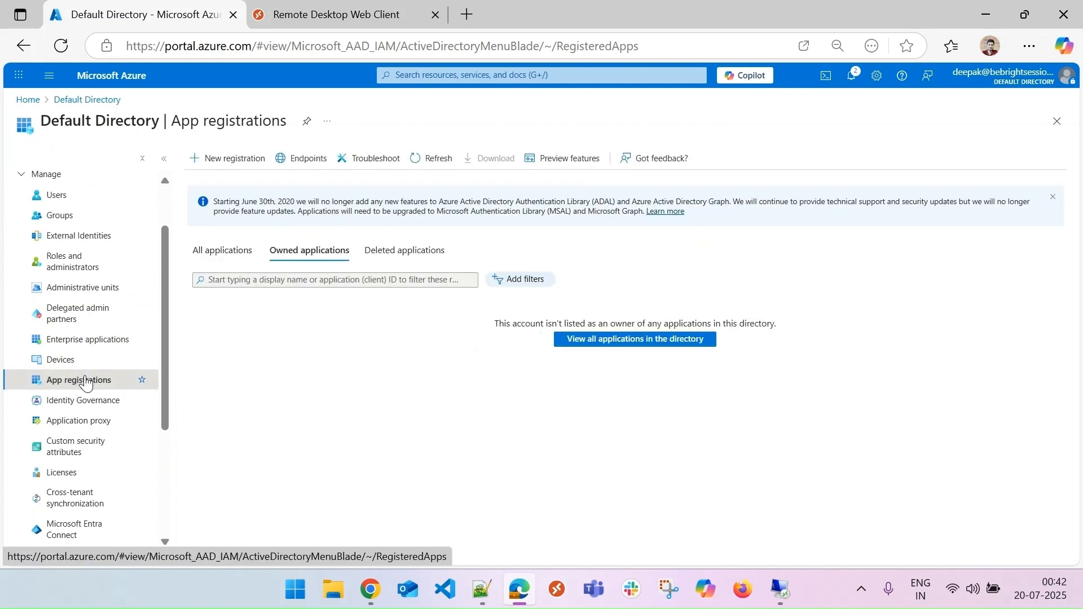
left_click(223, 250)
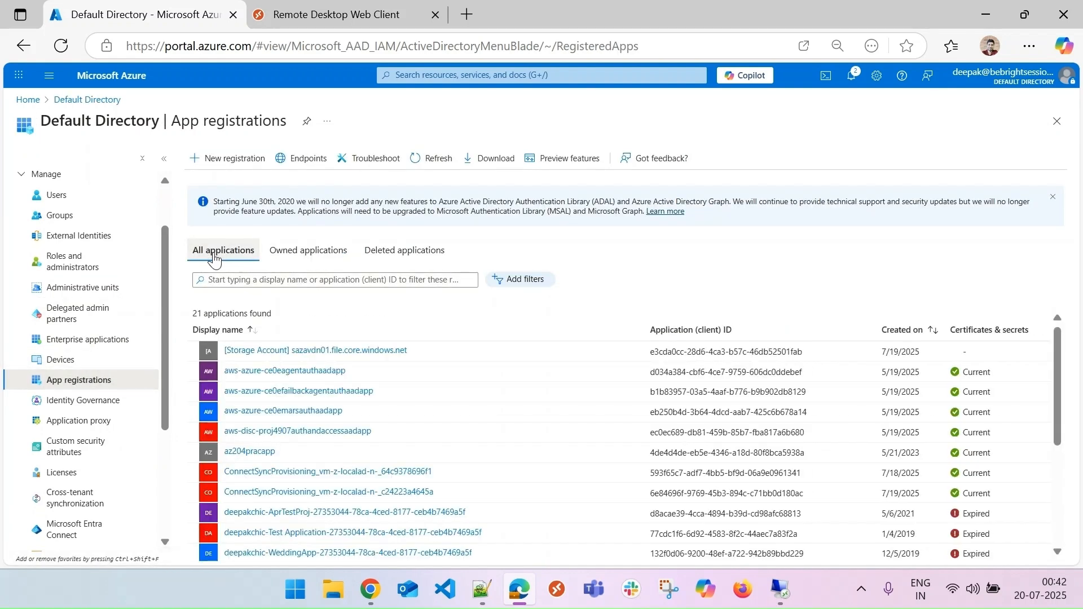
left_click(322, 353)
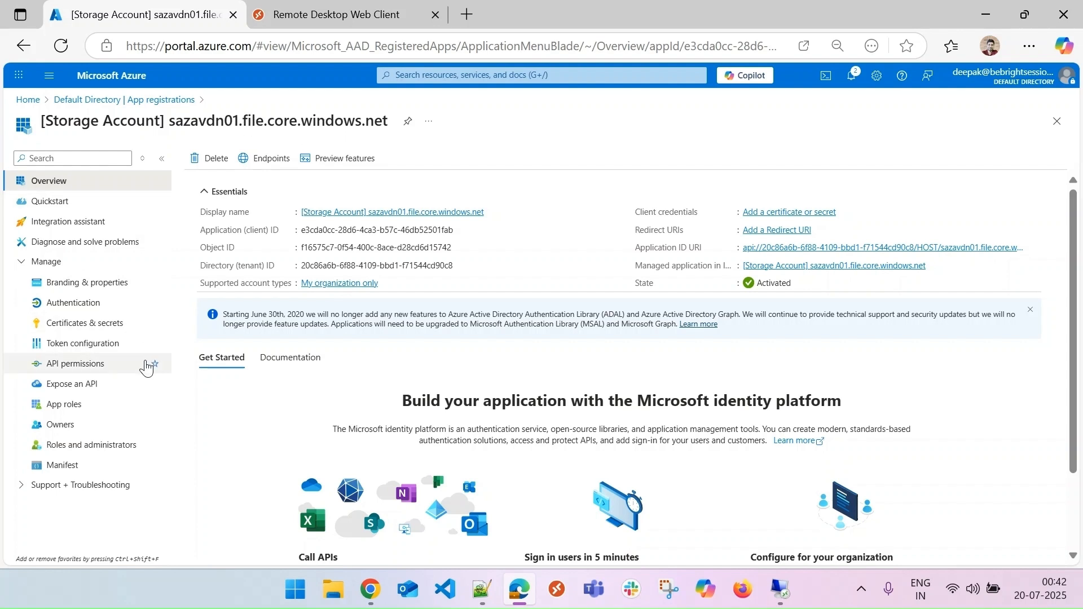
Grant admin consent for Default Directory on the storage account app's API permissions, then return to the portal home.
left_click(86, 367)
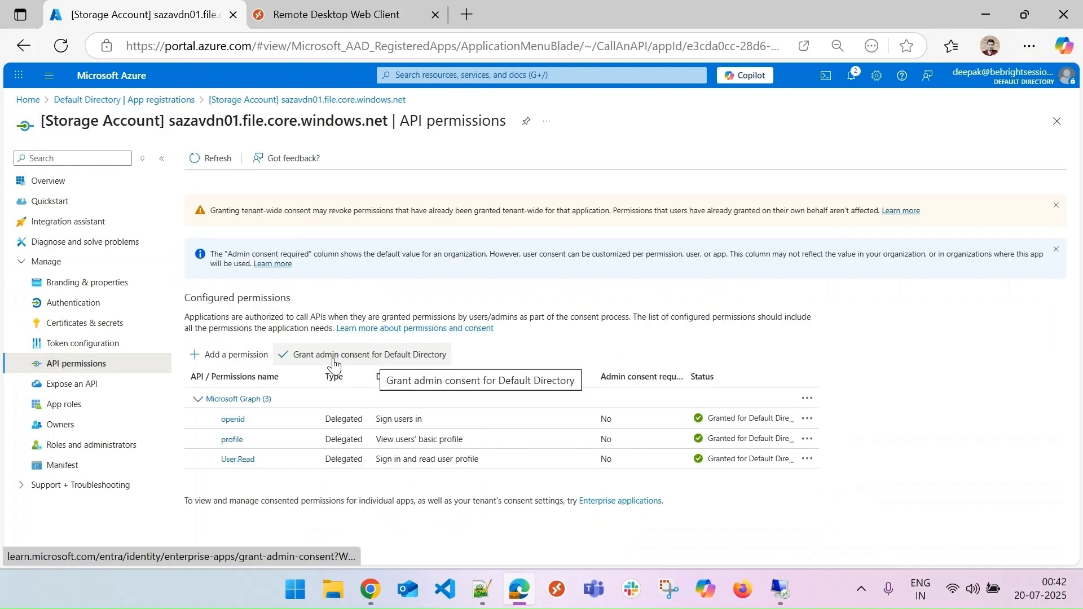
left_click(364, 355)
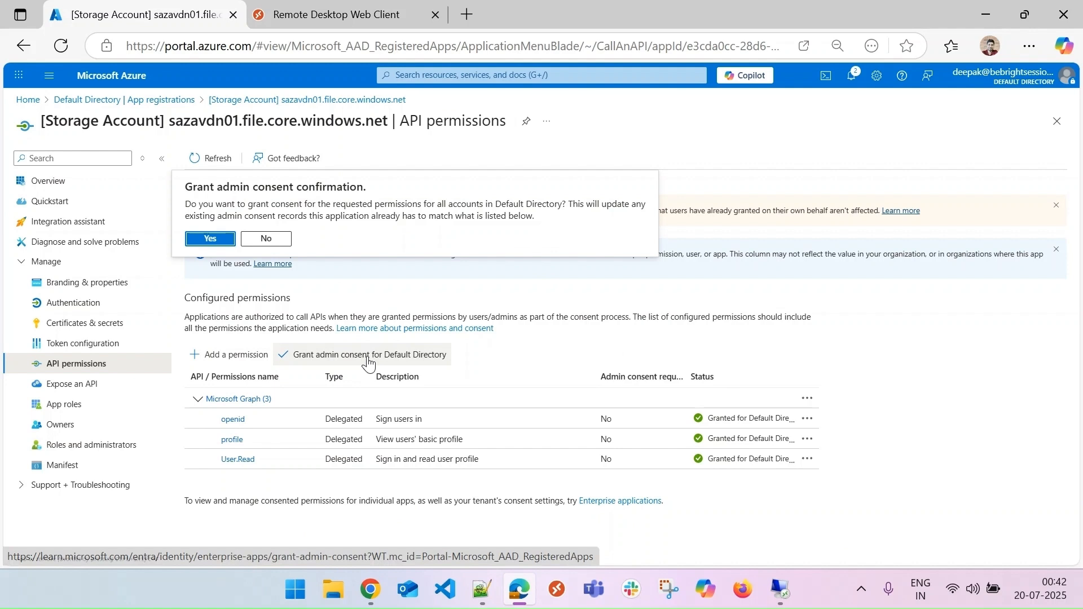
left_click(204, 237)
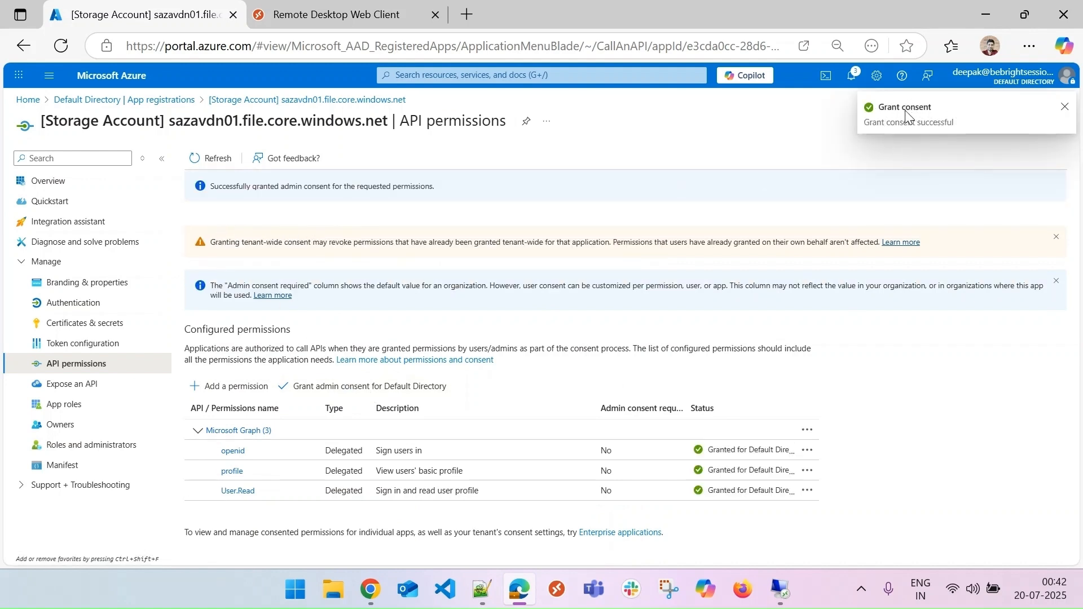
left_click(26, 101)
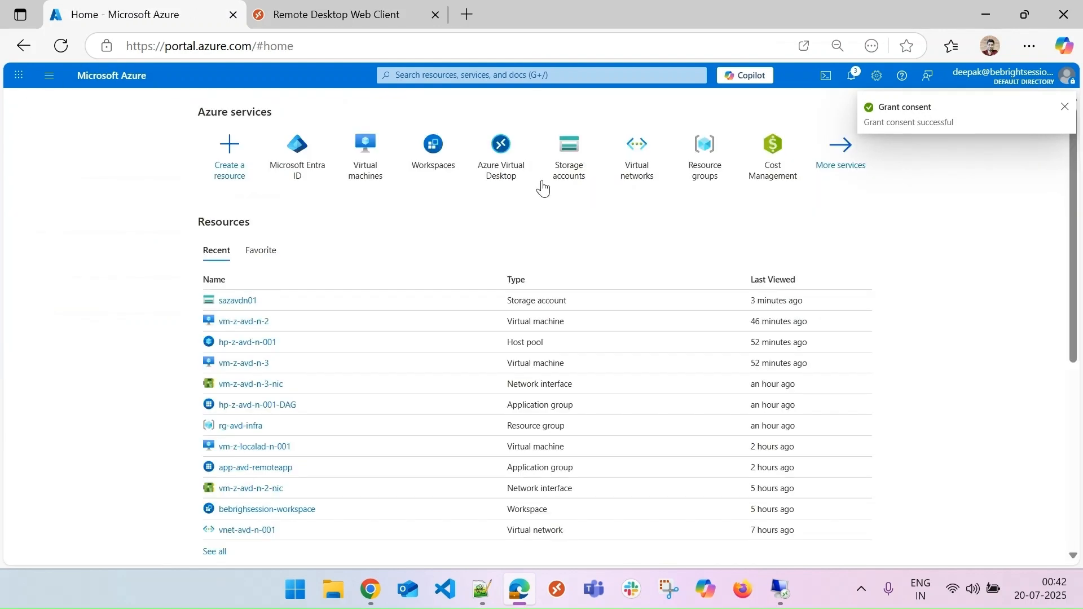
Switch to the 172.203.43.45 remote session and check the test users and the AVDUserGroupFromAD group in Active Directory Users and Computers.
mouse_move(788, 605)
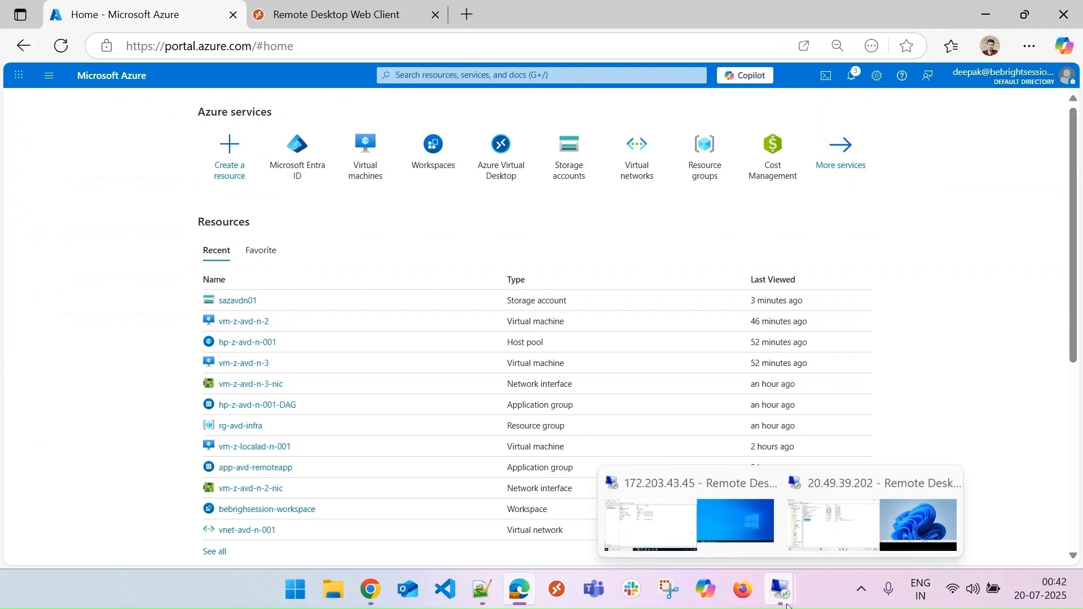
left_click(736, 514)
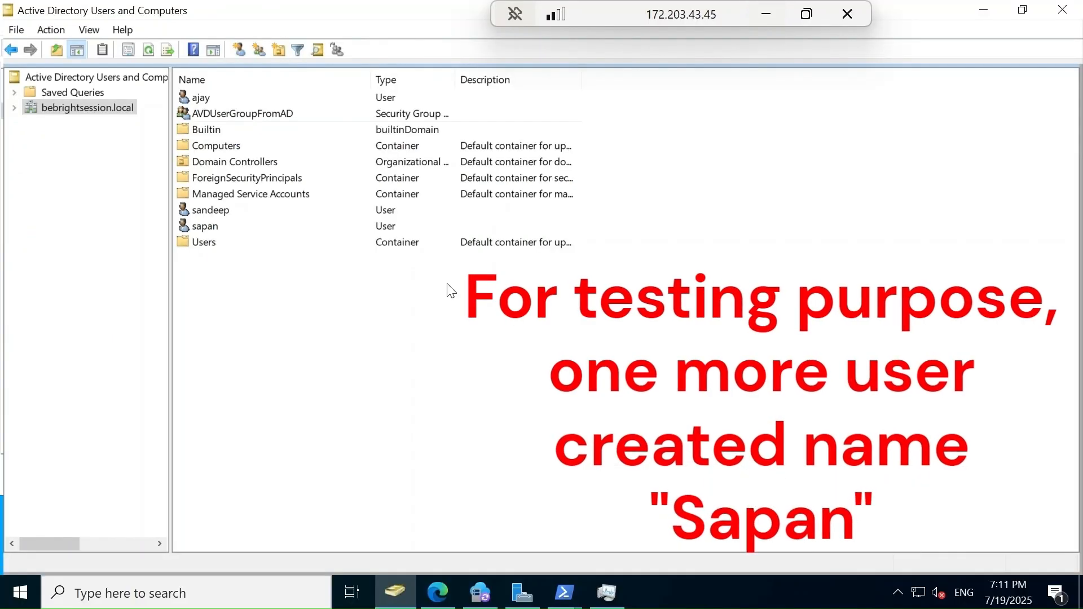
left_click(224, 213)
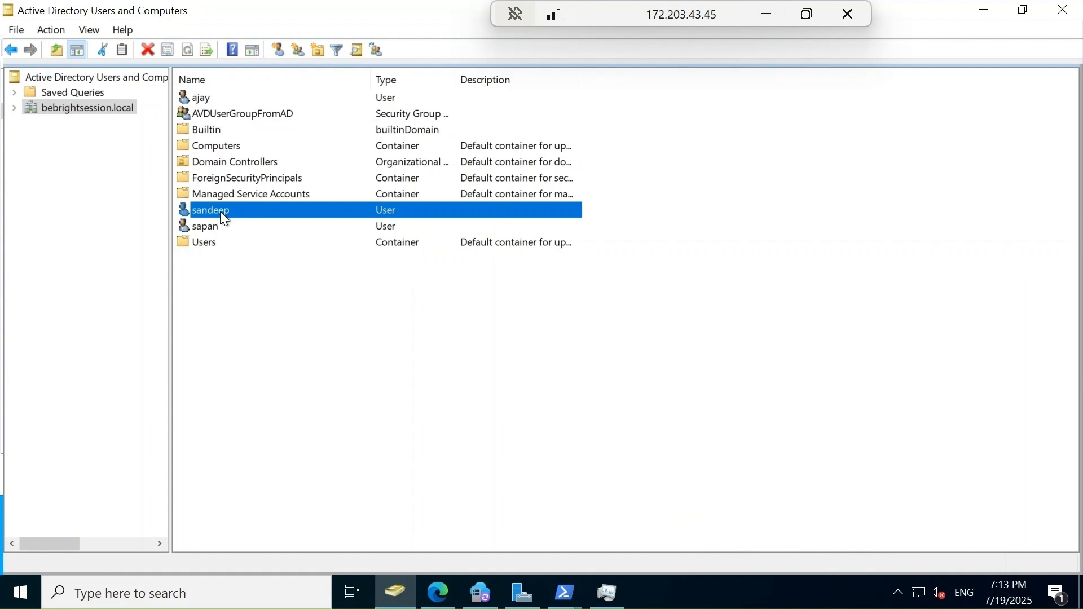
left_click(276, 114)
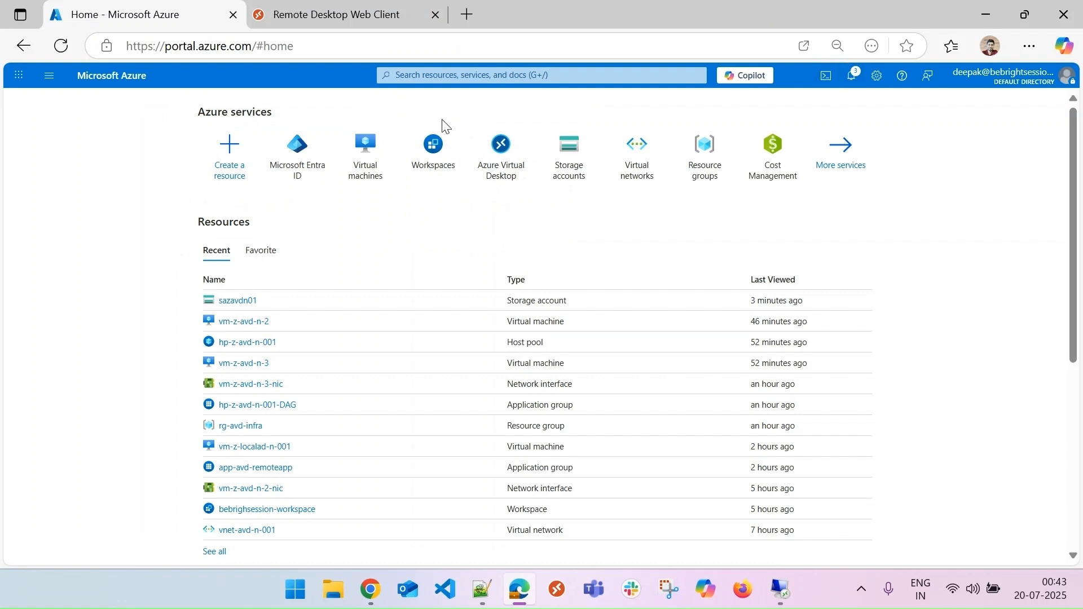
Sign the current bebrightsession.com account out of the Remote Desktop Web Client.
left_click(339, 7)
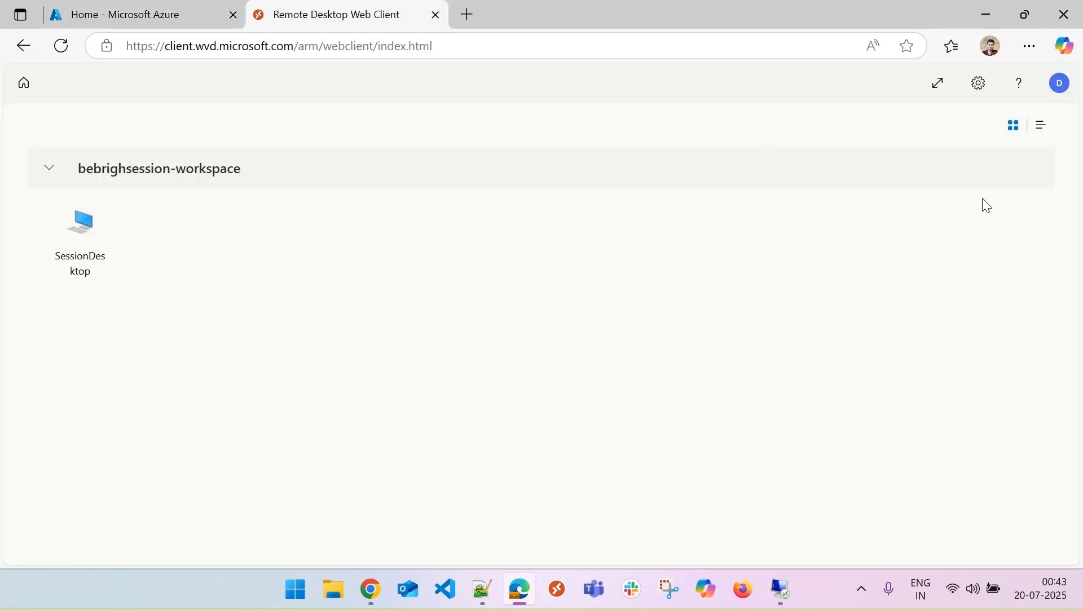
left_click(1059, 84)
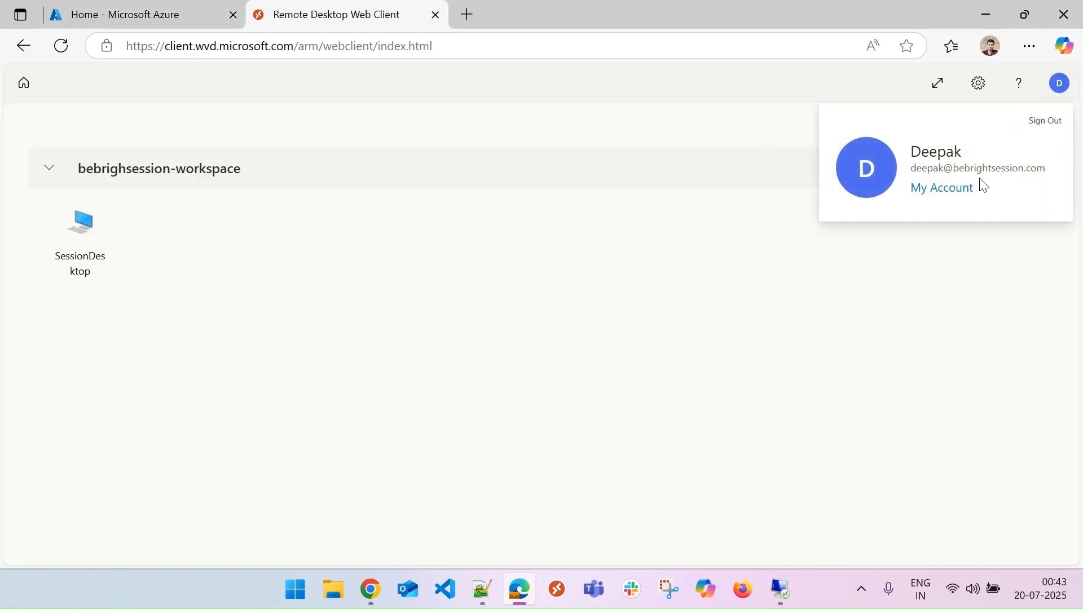
left_click(1047, 122)
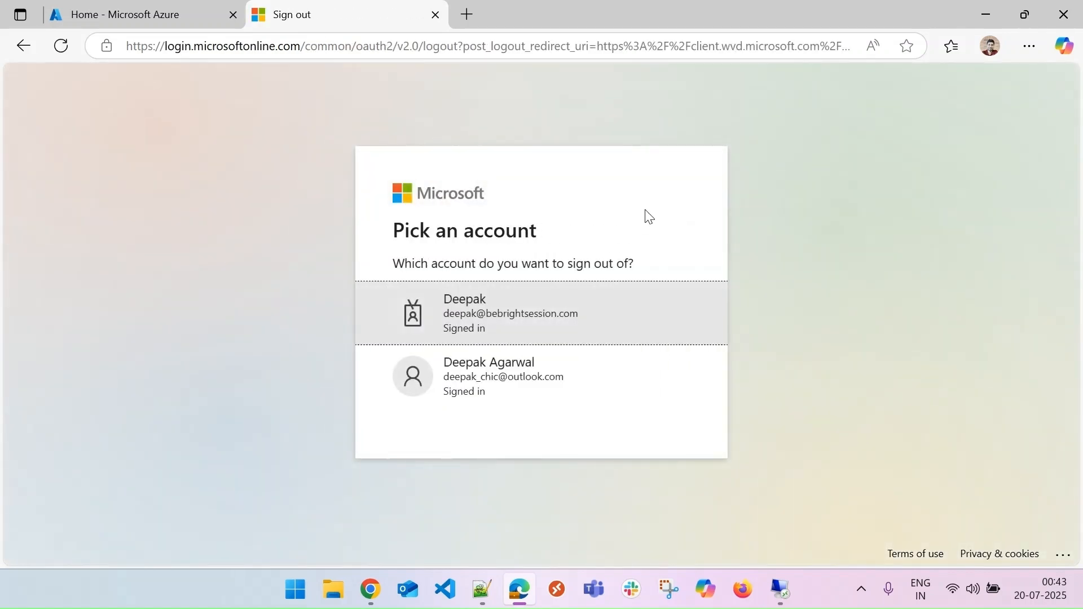
left_click(533, 326)
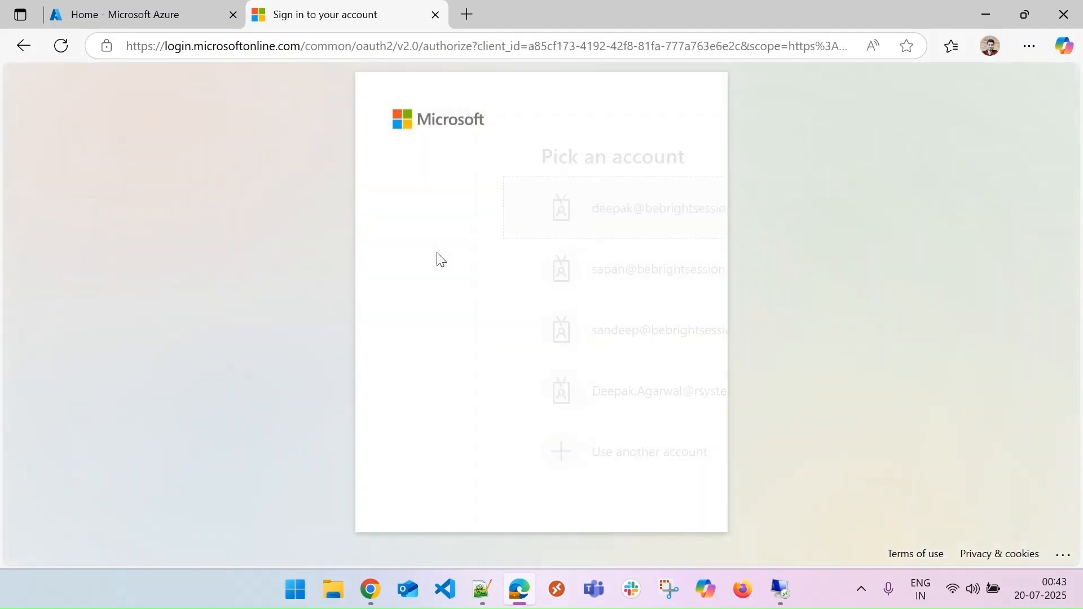
Sign in to the Remote Desktop Web Client with the newly created test user's account and check the signed-in account details.
left_click(541, 283)
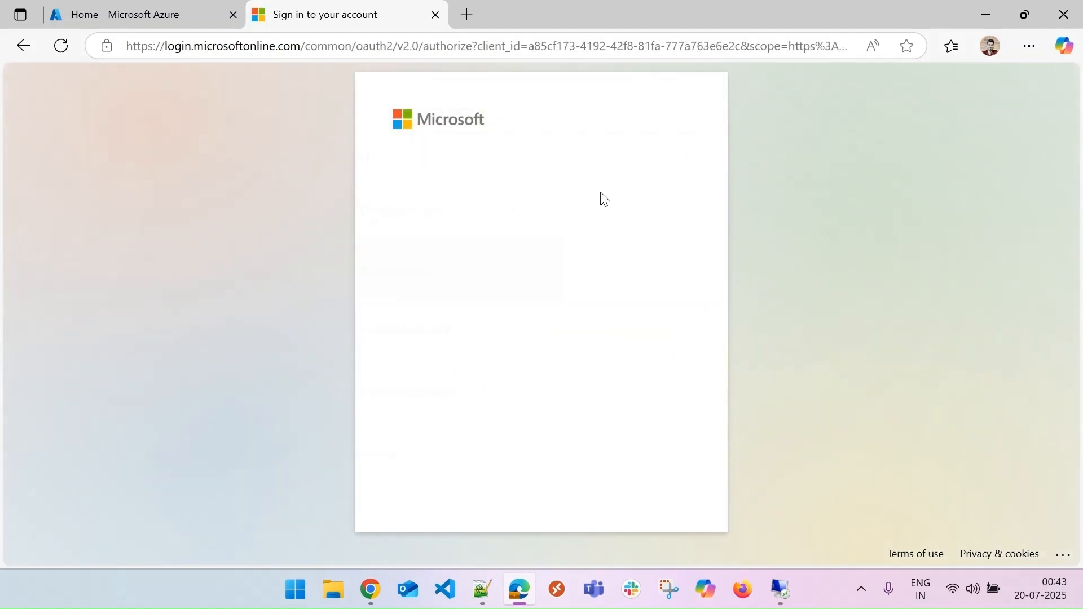
left_click(657, 396)
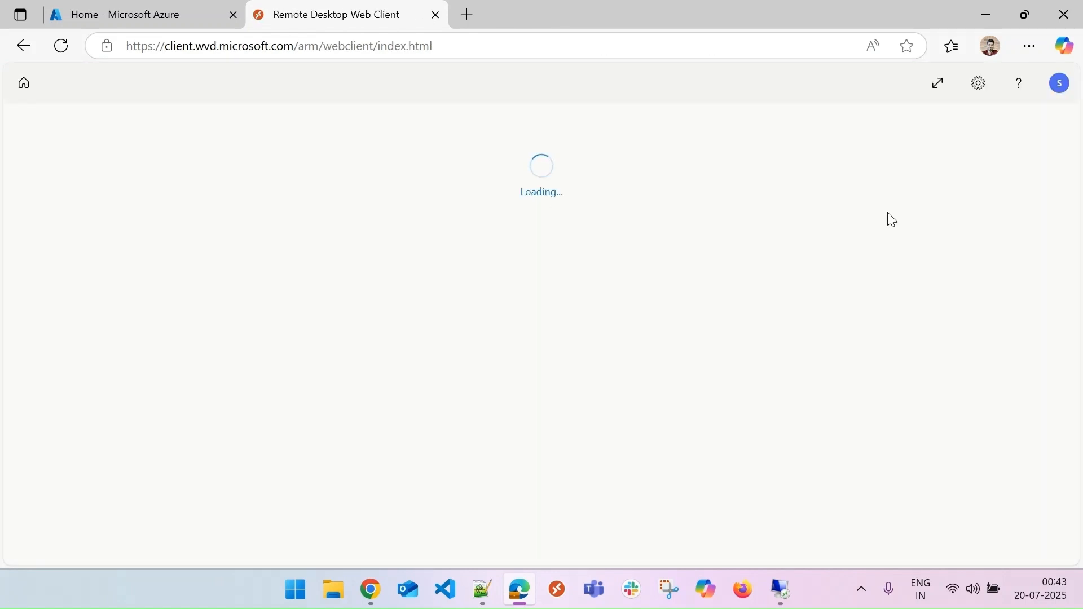
left_click(1060, 83)
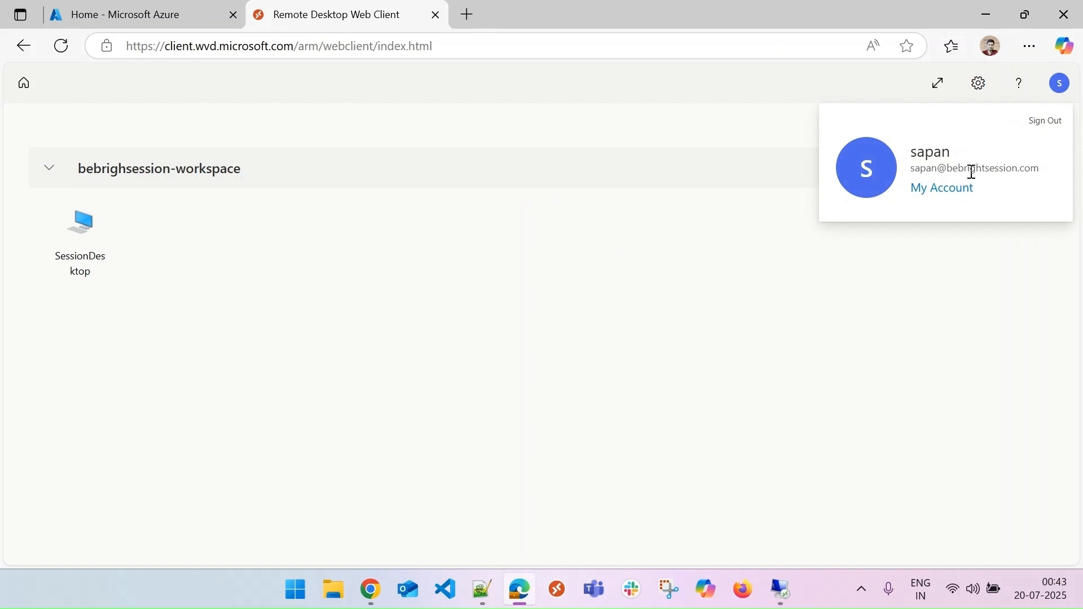
Launch SessionDesktop as the test user and open that user's profile folder in storage account sazavdn01's useravdprofile file share.
left_click(400, 276)
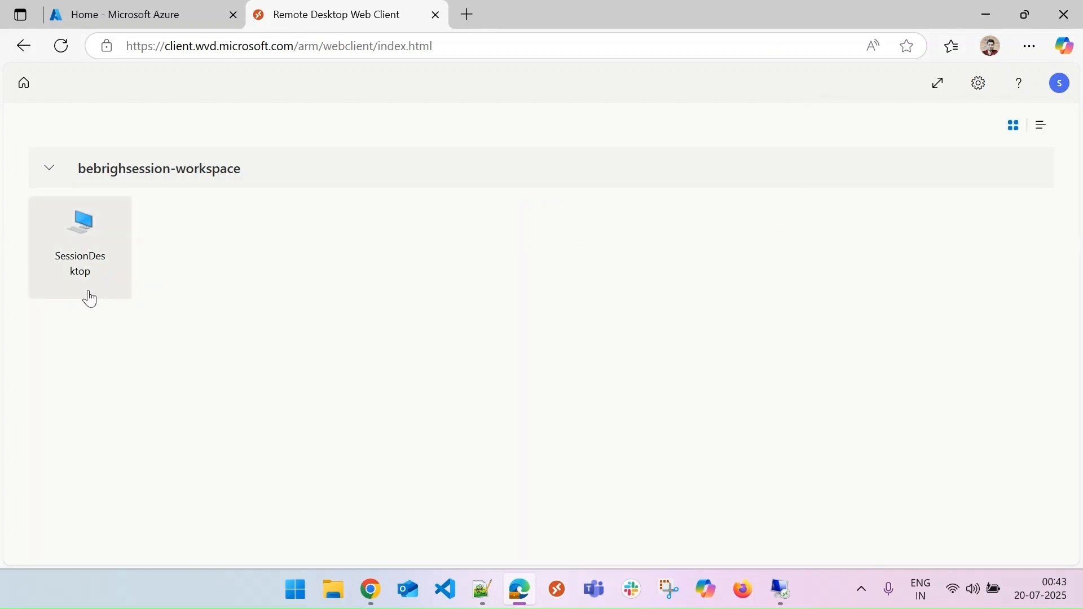
left_click(83, 262)
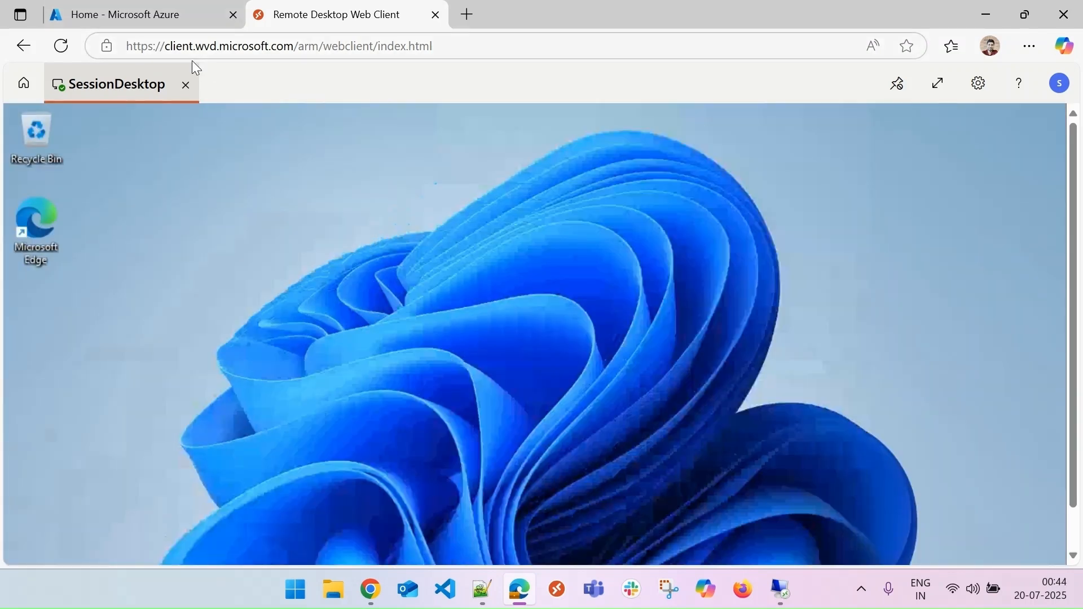
left_click(170, 17)
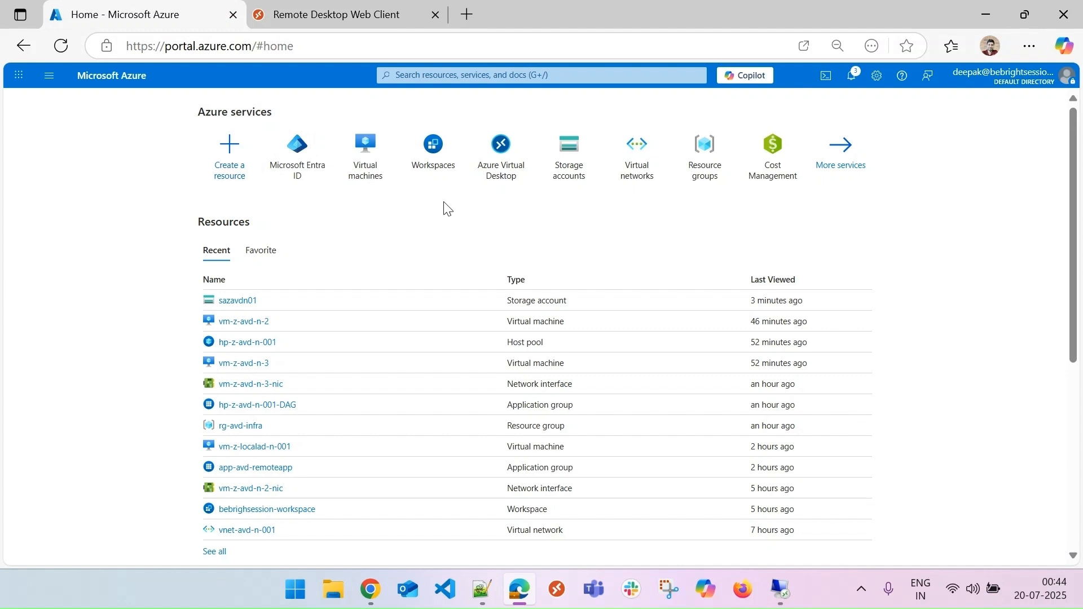
left_click(237, 301)
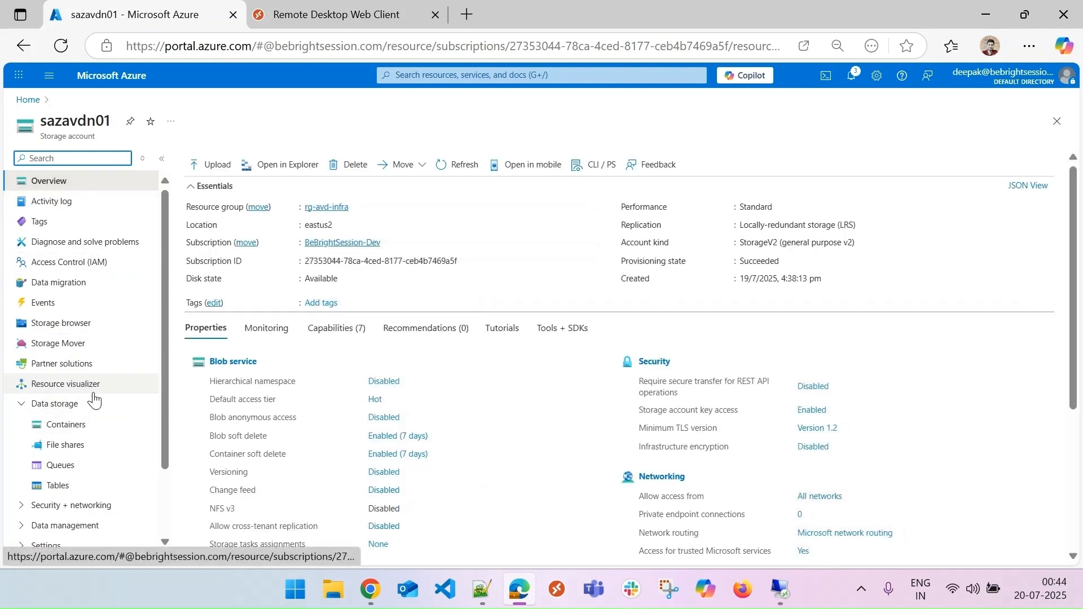
left_click(63, 445)
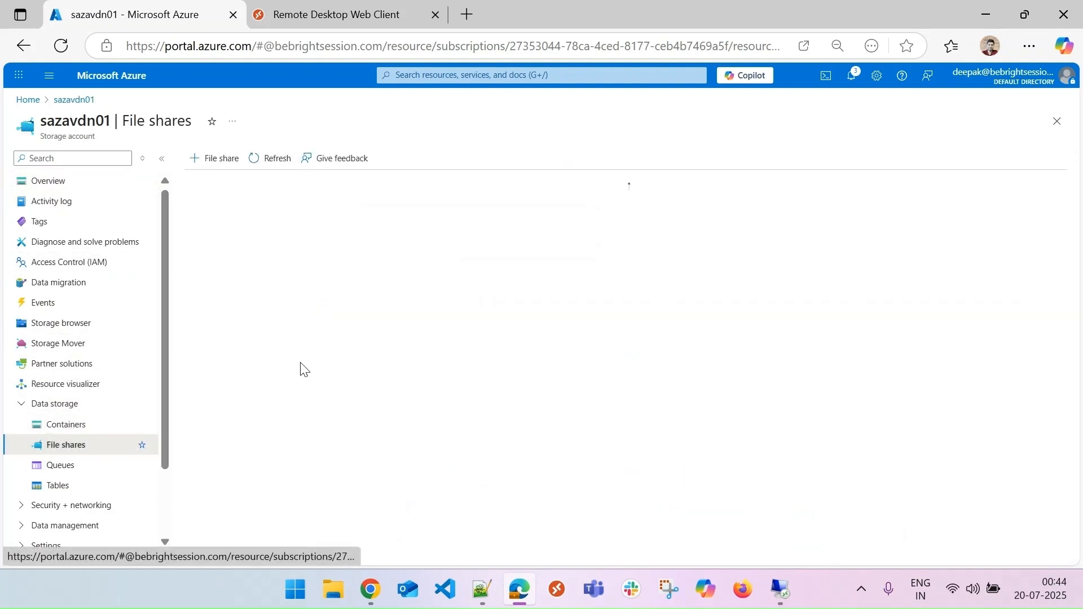
left_click(216, 293)
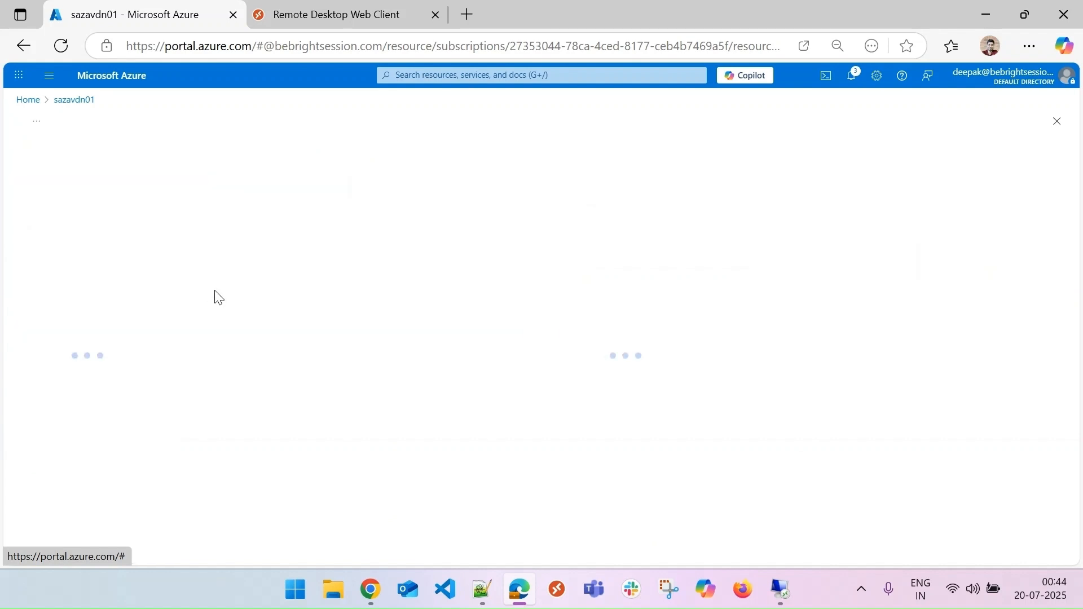
left_click(59, 242)
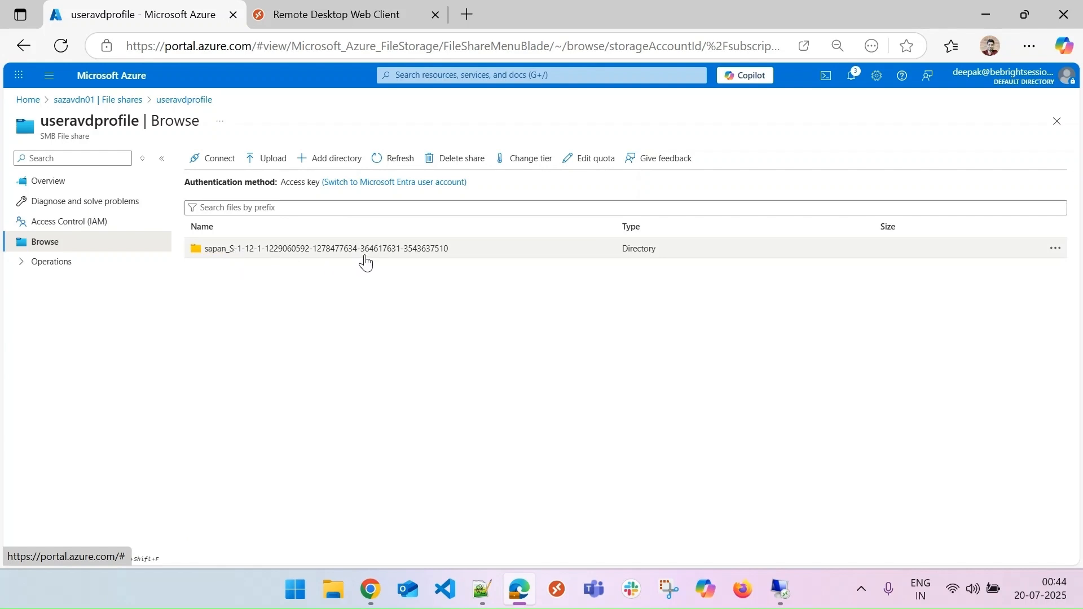
left_click(339, 249)
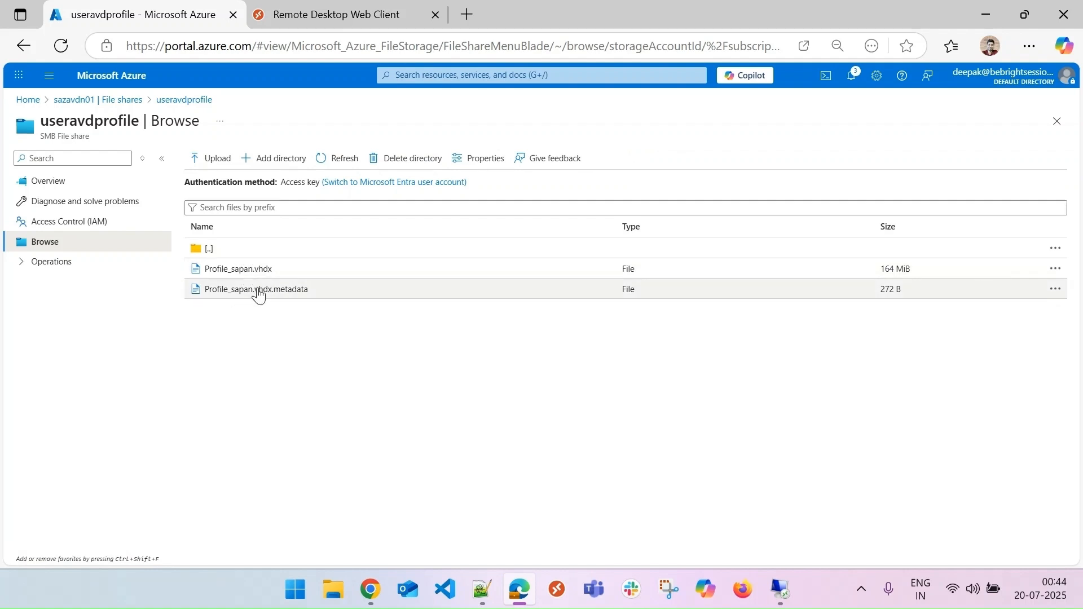
Apply the landscape-photo picture theme in the SessionDesktop's Personalization settings, and close the remote session.
left_click(339, 8)
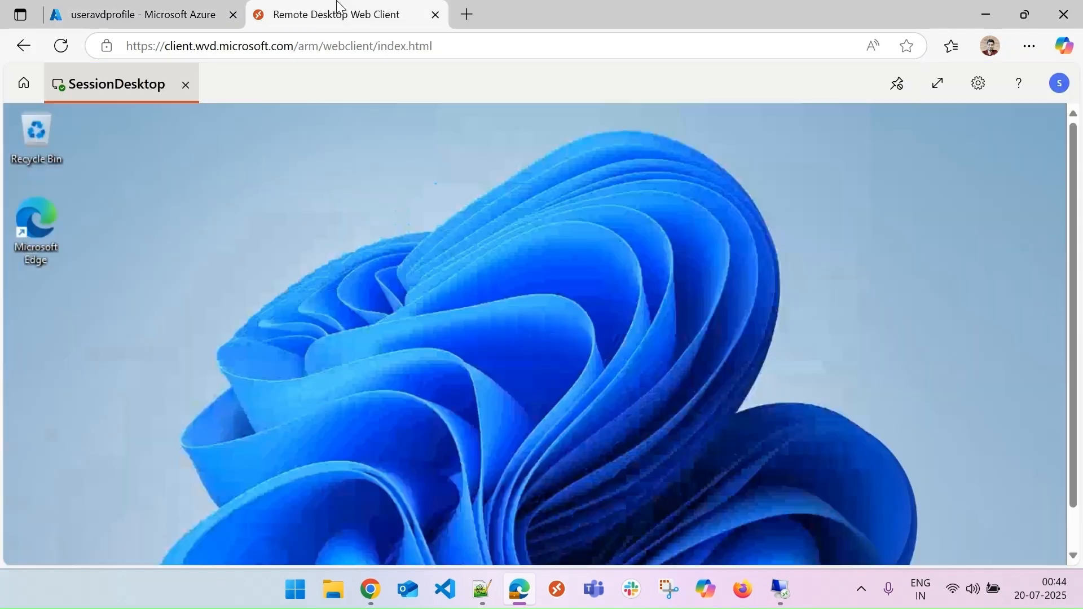
right_click(552, 227)
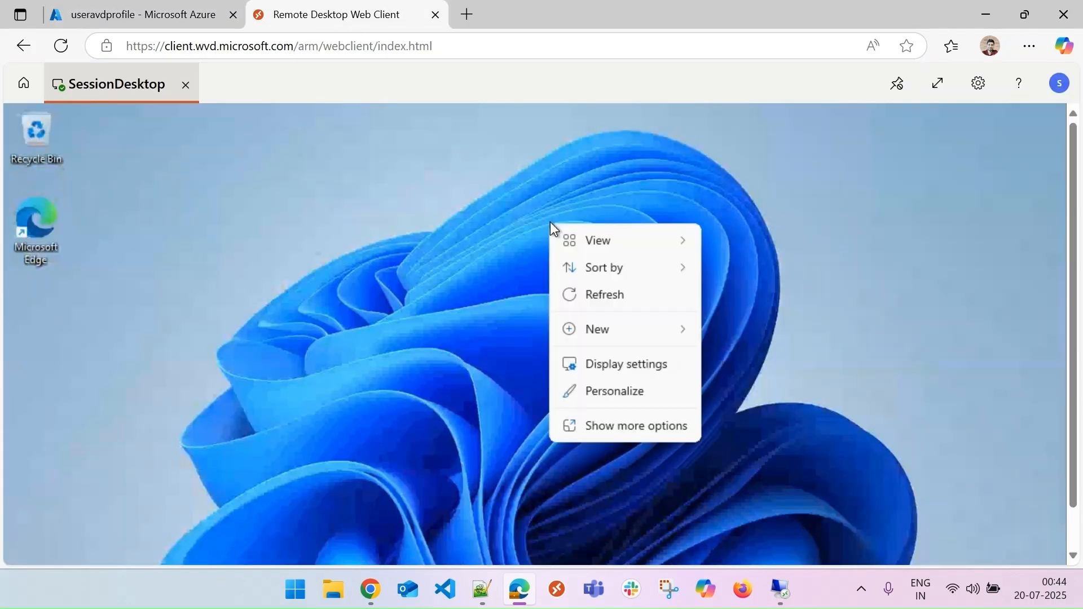
left_click(634, 395)
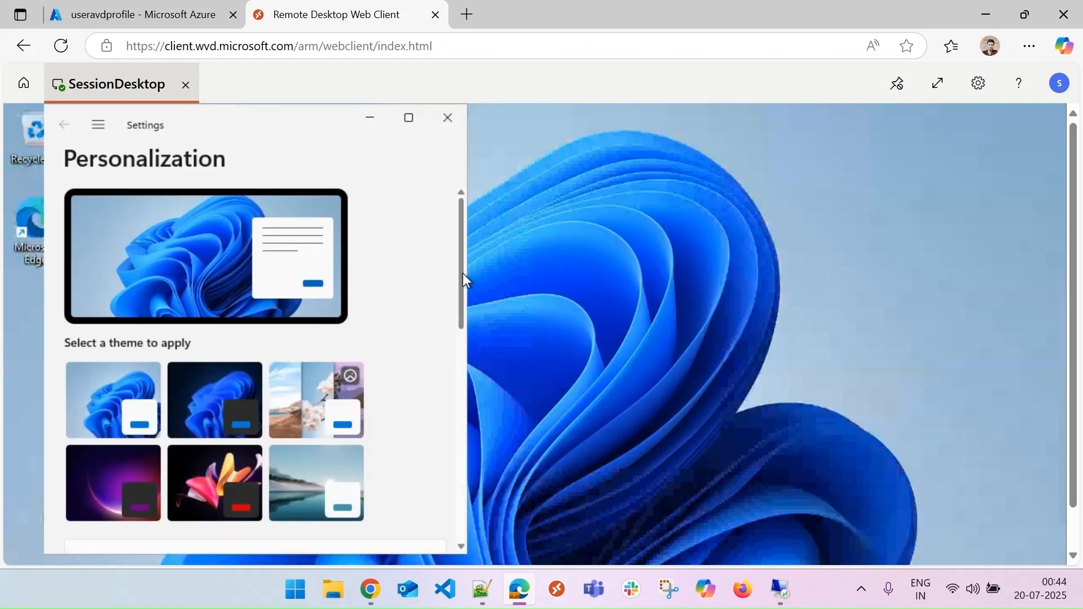
left_click(340, 386)
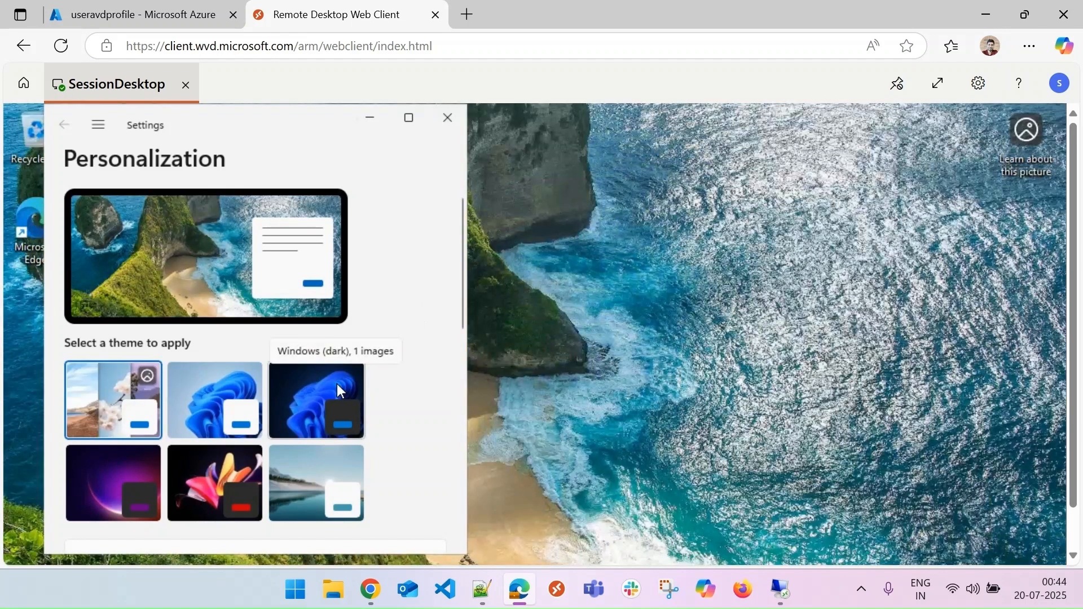
left_click(445, 126)
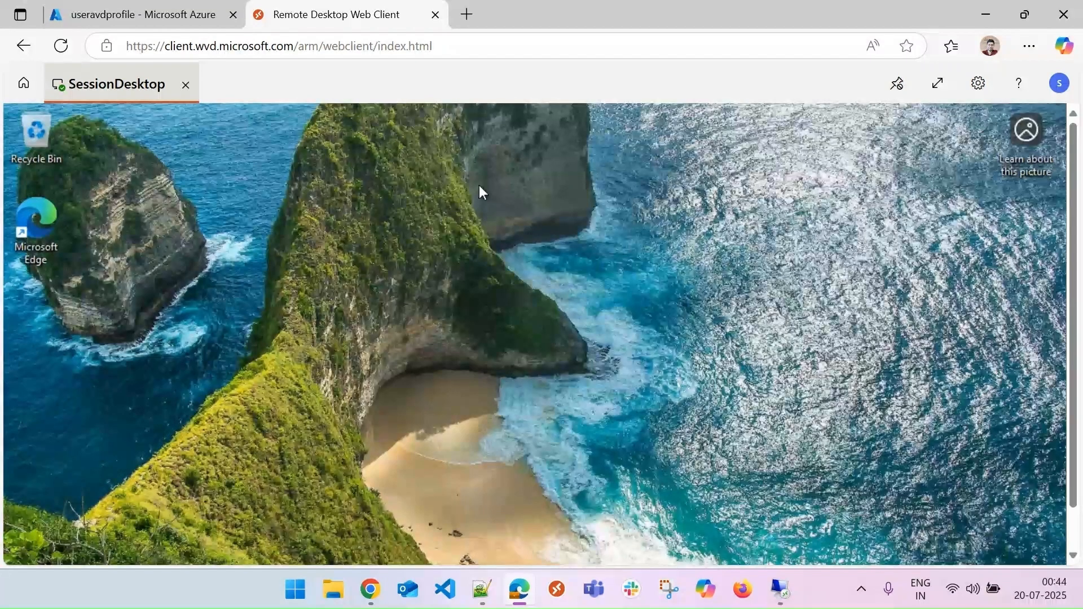
left_click(185, 88)
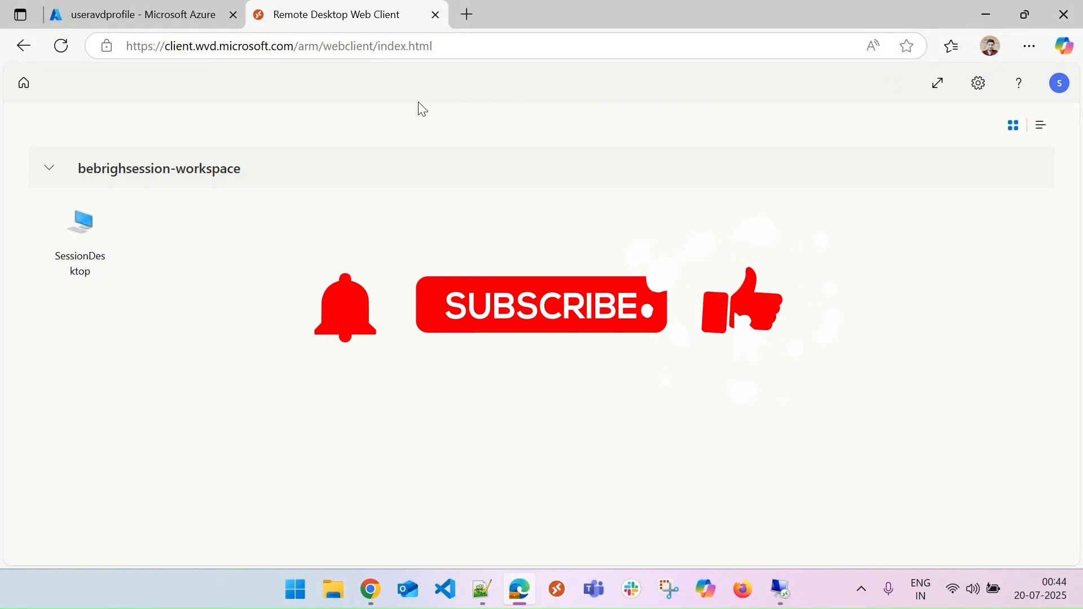
Open the session hosts of host pool hp-z-avd-n-001 and check which user has a session on vm-z-avd-n-3.
left_click(133, 6)
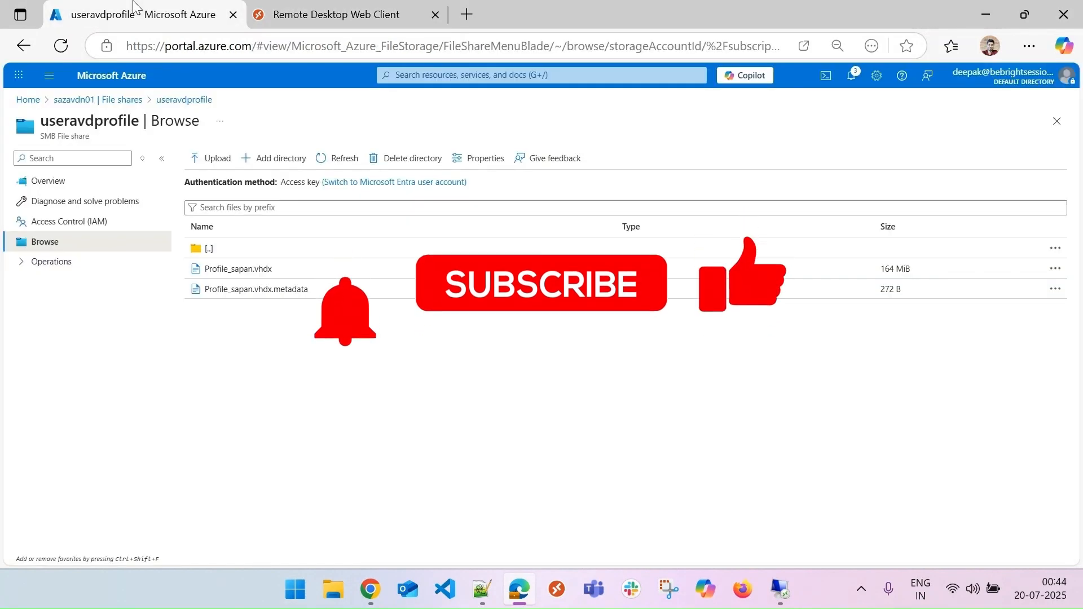
left_click(25, 102)
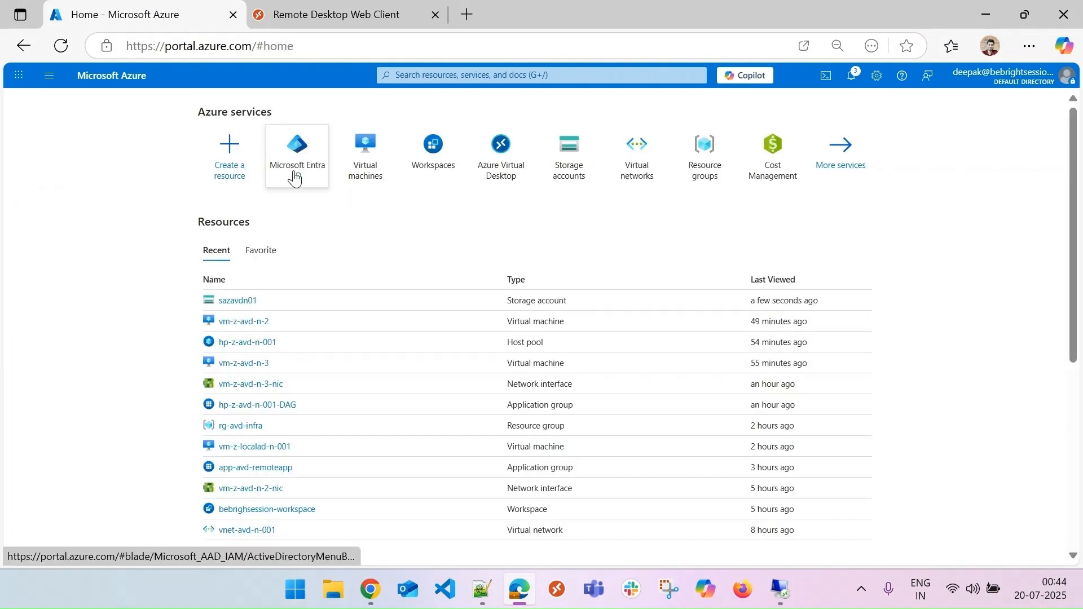
mouse_move(244, 328)
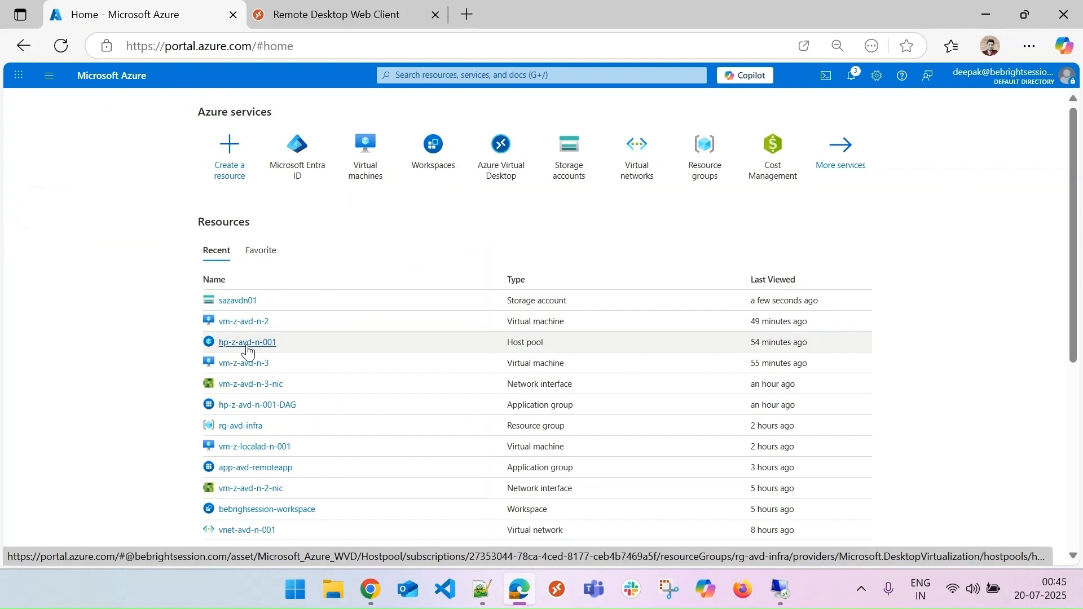
left_click(249, 344)
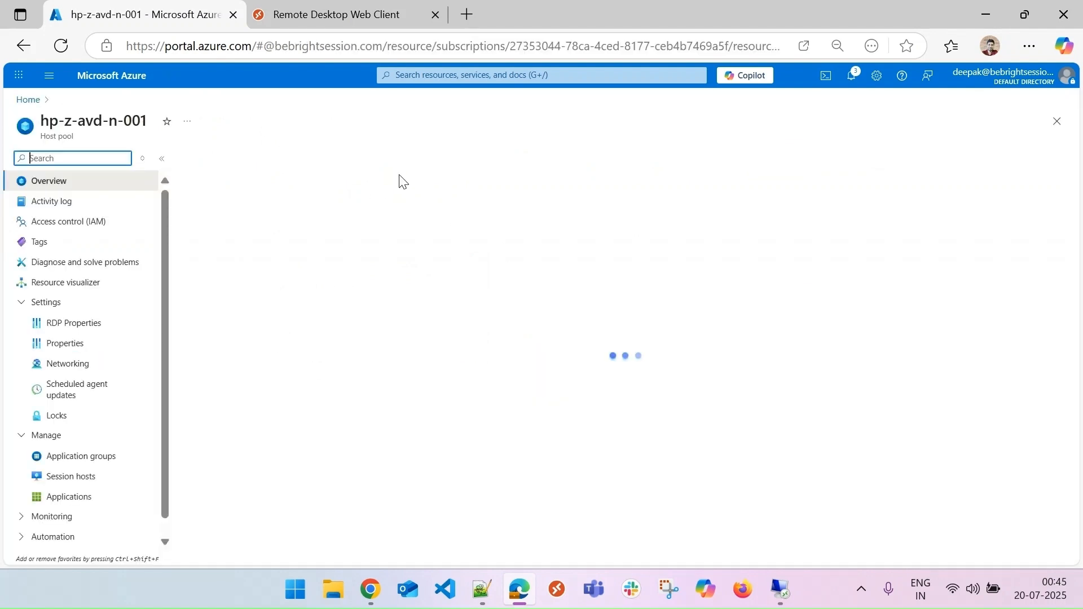
left_click(82, 497)
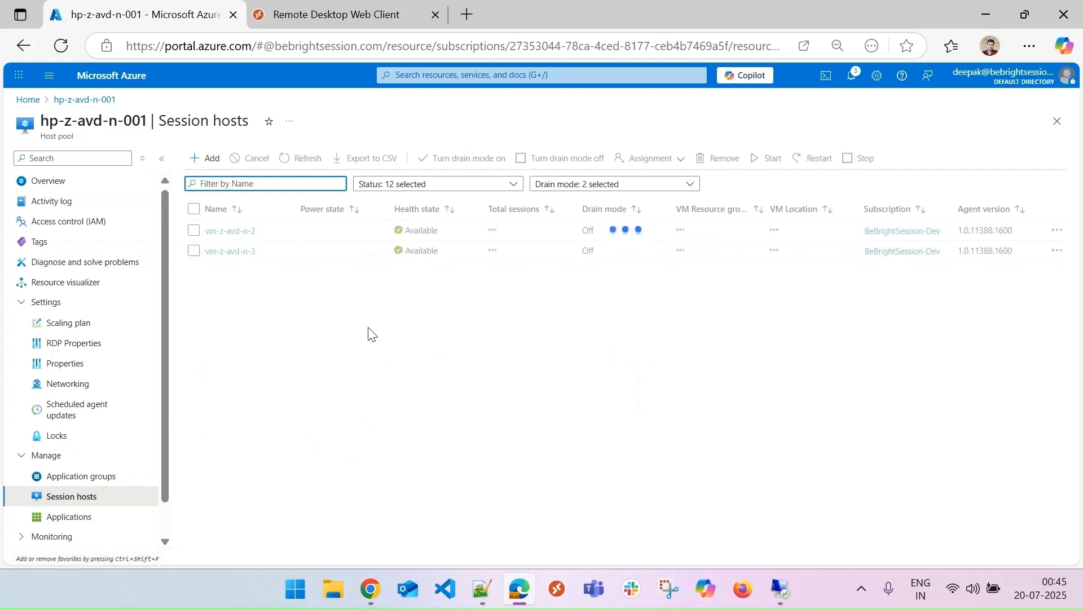
left_click(232, 252)
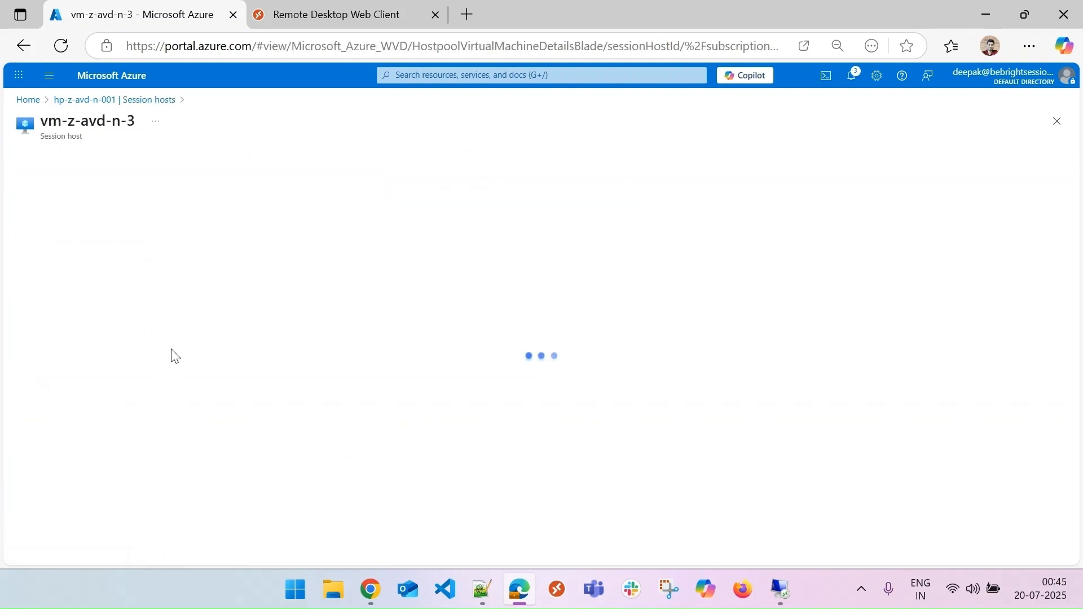
left_click(91, 267)
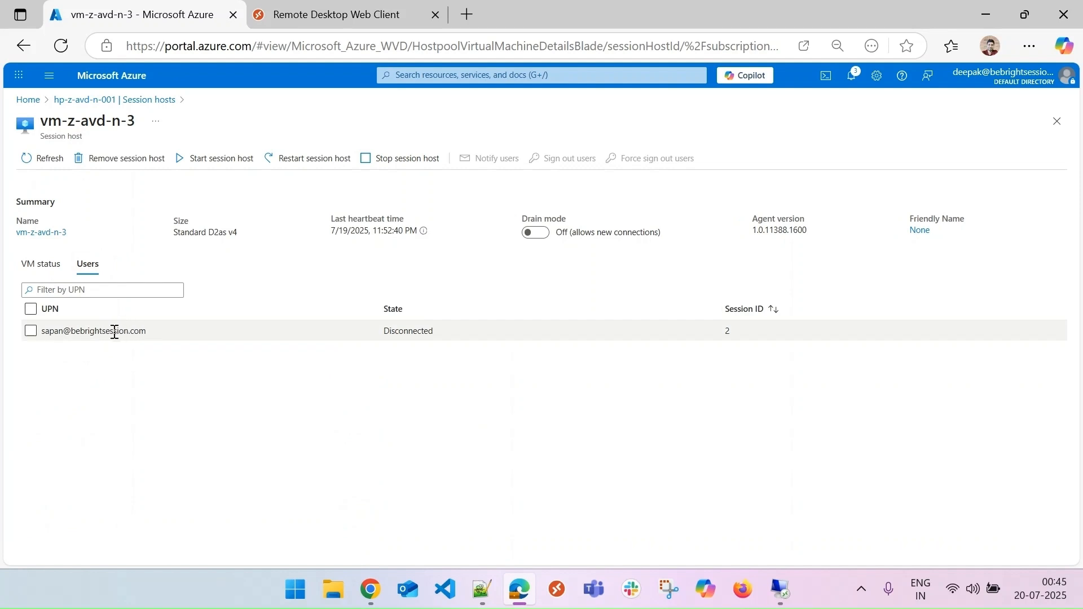
Check which user has a session on session host vm-z-avd-n-2.
left_click(1057, 121)
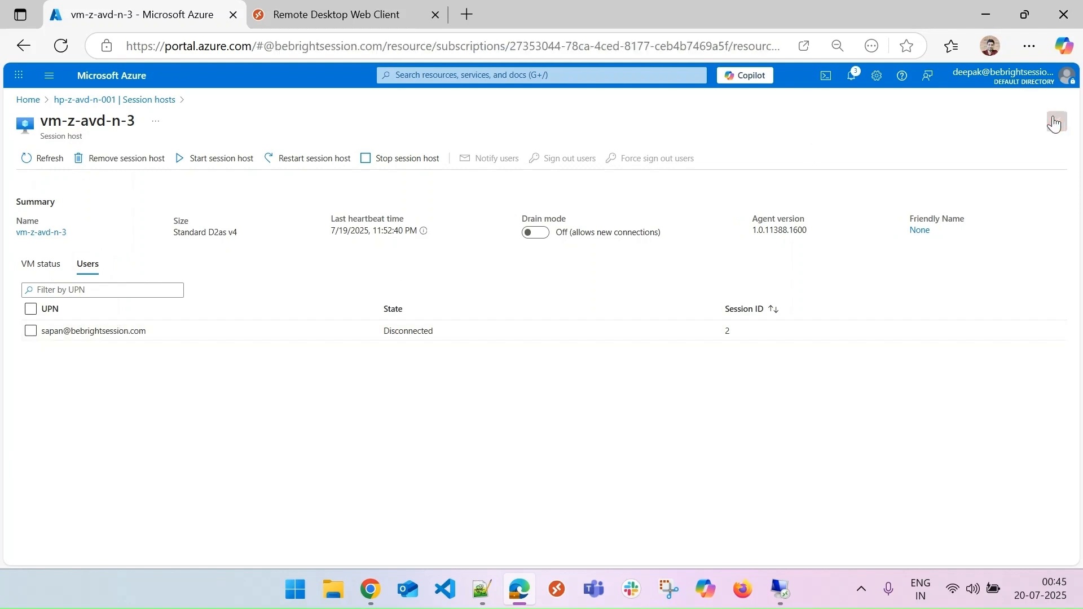
left_click(236, 233)
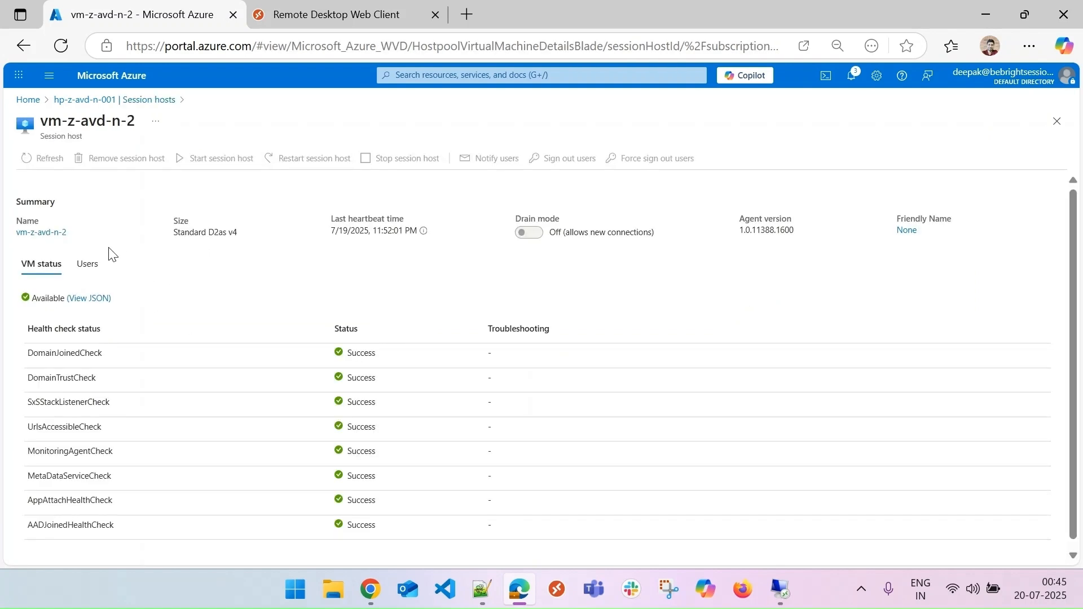
left_click(88, 265)
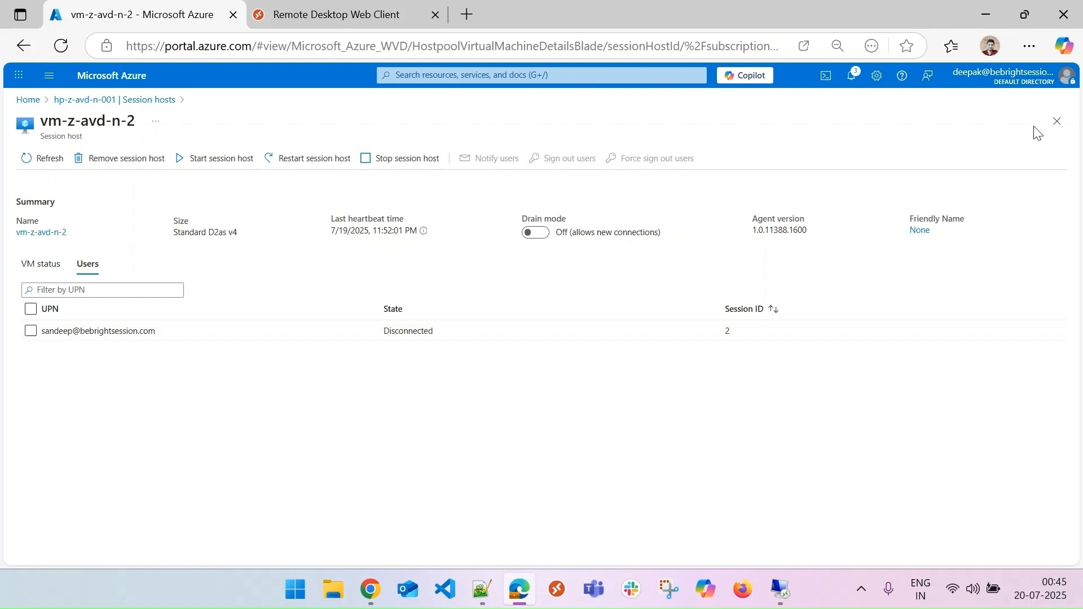
left_click(361, 8)
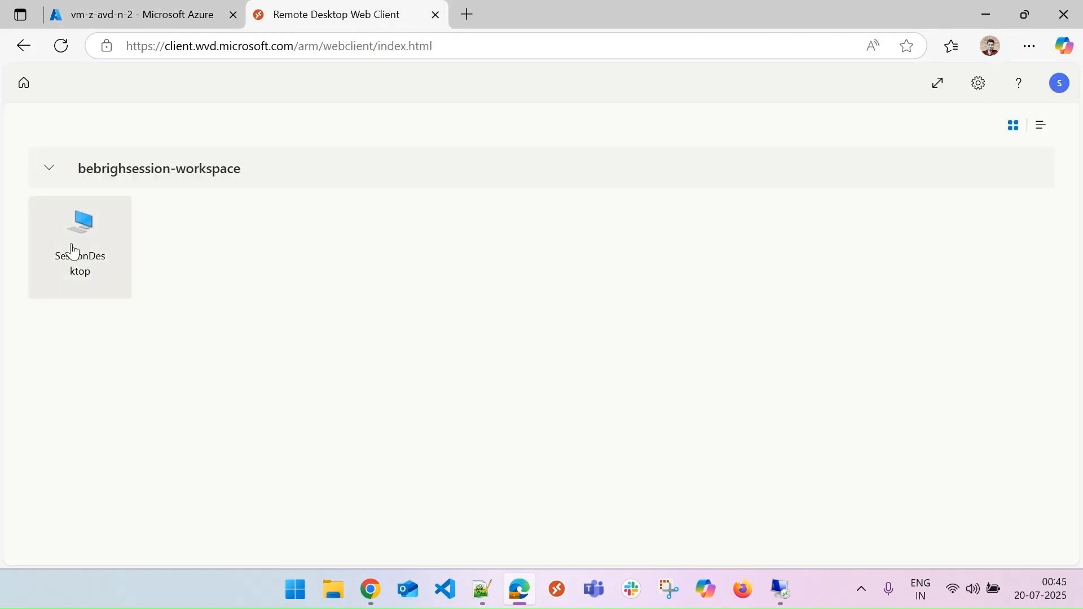
left_click(144, 25)
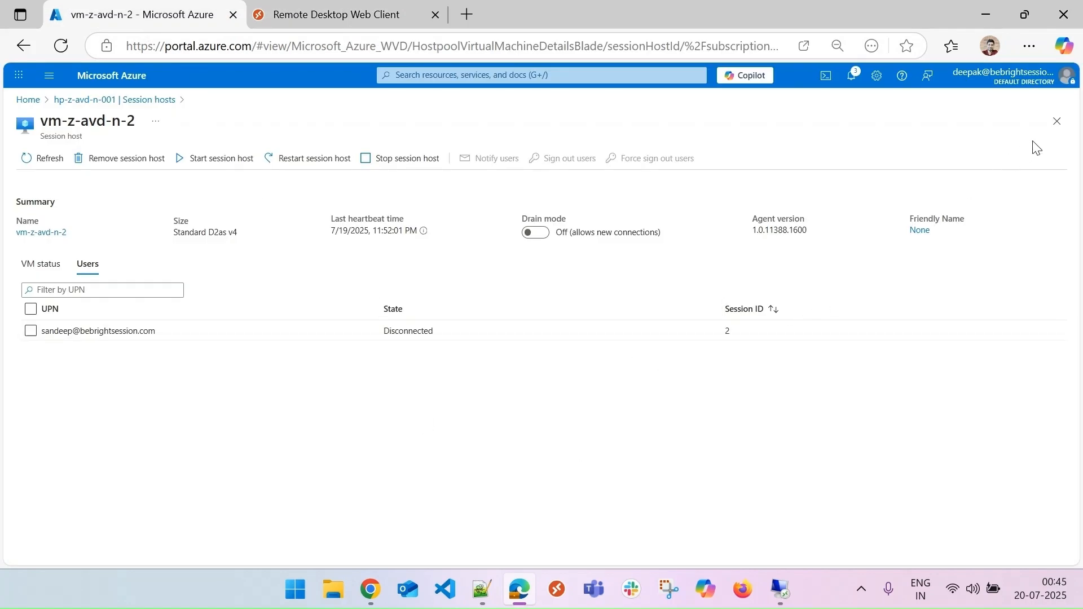
Stop session host vm-z-avd-n-2 and refresh the host pool's session host list.
left_click(1057, 122)
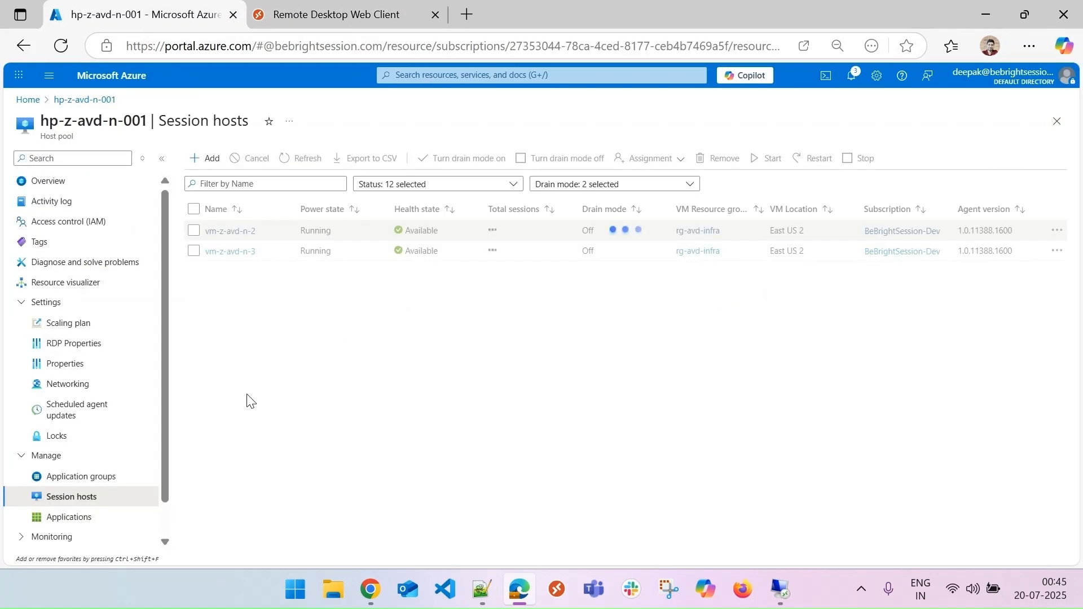
left_click(193, 230)
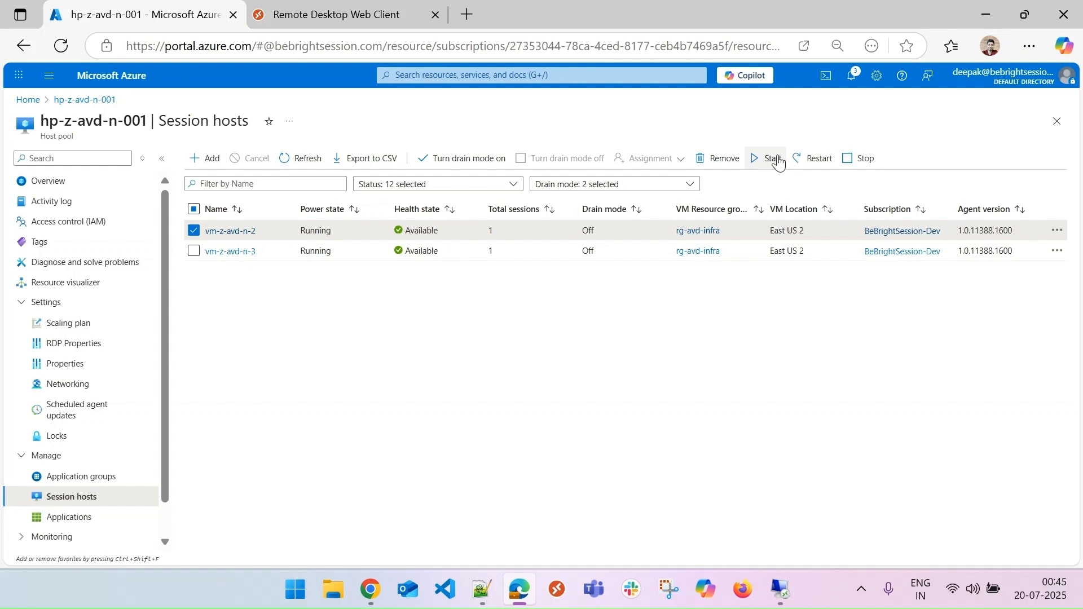
left_click(857, 160)
left_click(212, 228)
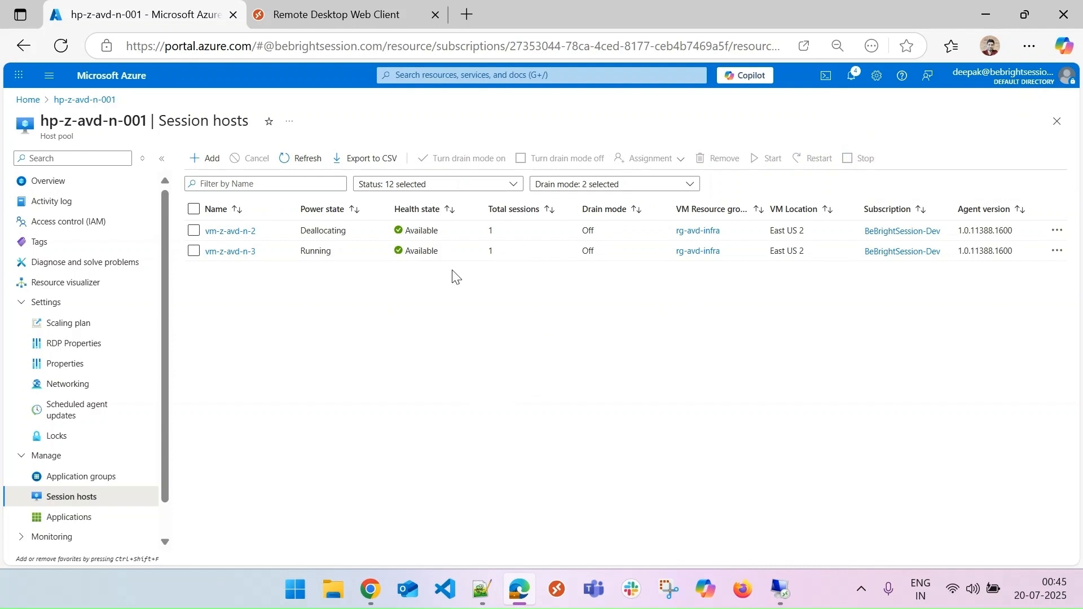
left_click(296, 157)
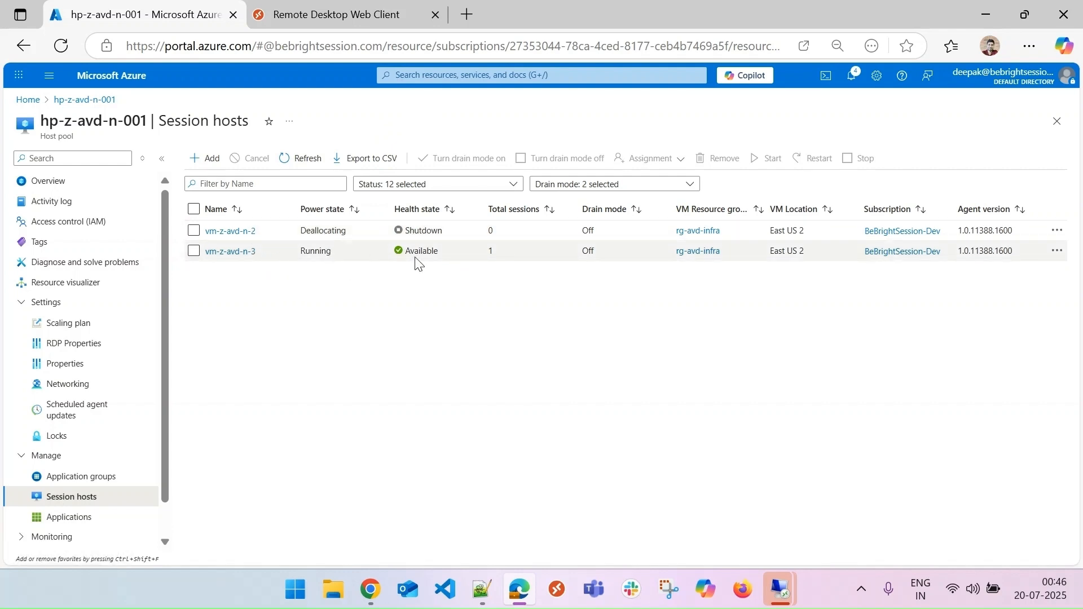
Reconnect to SessionDesktop to check the applied wallpaper, close the session and return to the session hosts of hp-z-avd-n-001.
left_click(369, 12)
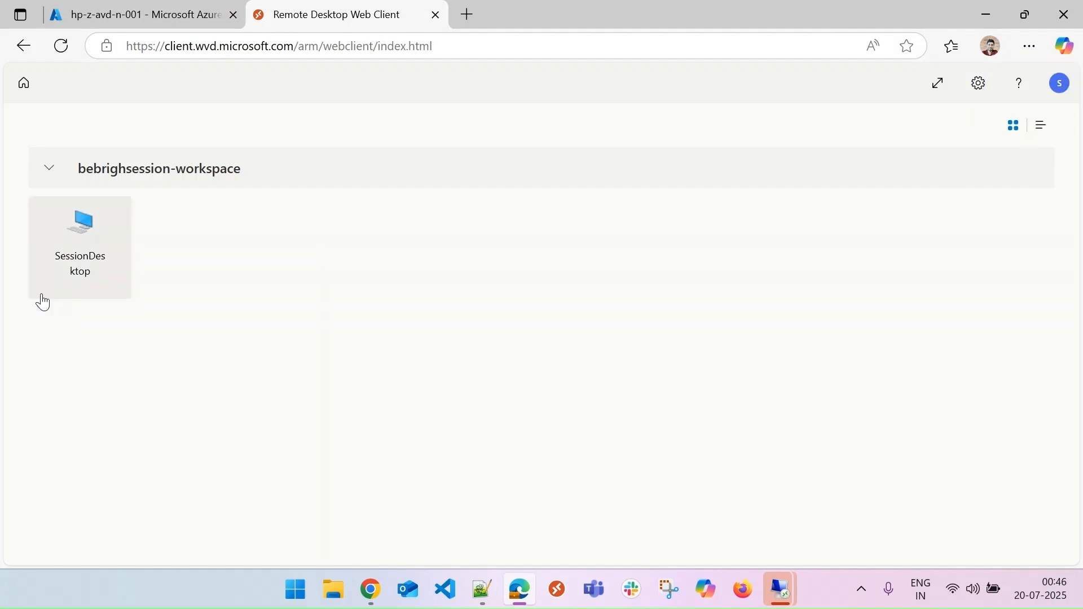
left_click(134, 13)
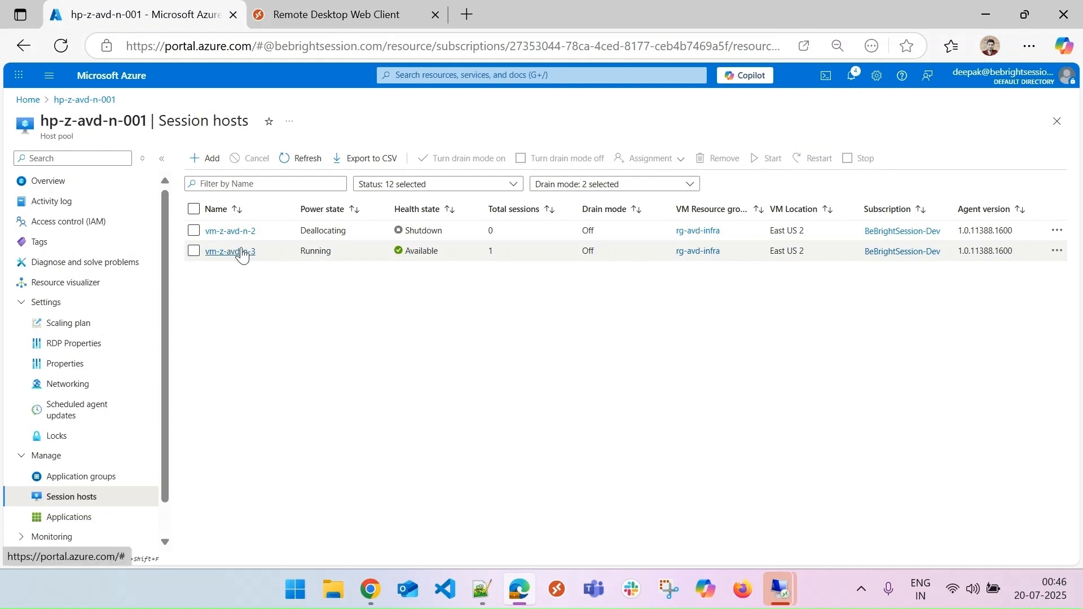
left_click(323, 13)
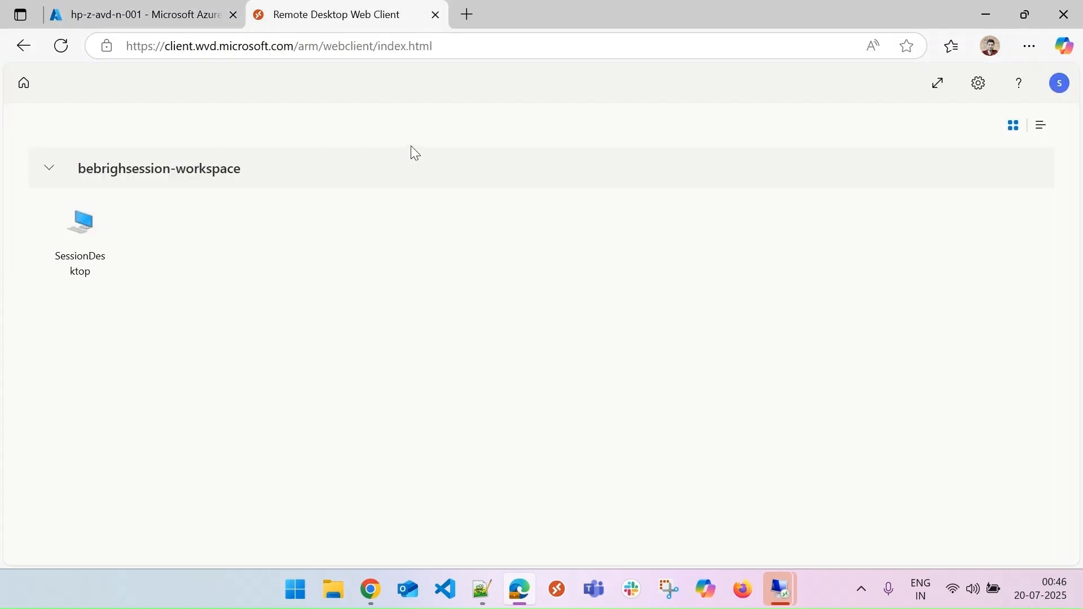
left_click(85, 276)
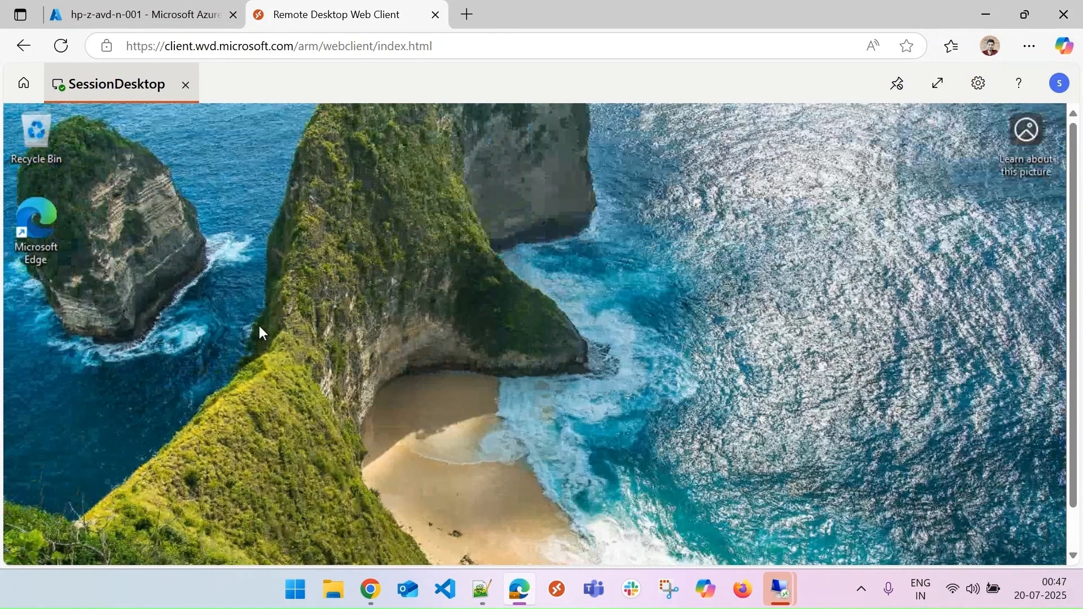
left_click(186, 90)
left_click(141, 14)
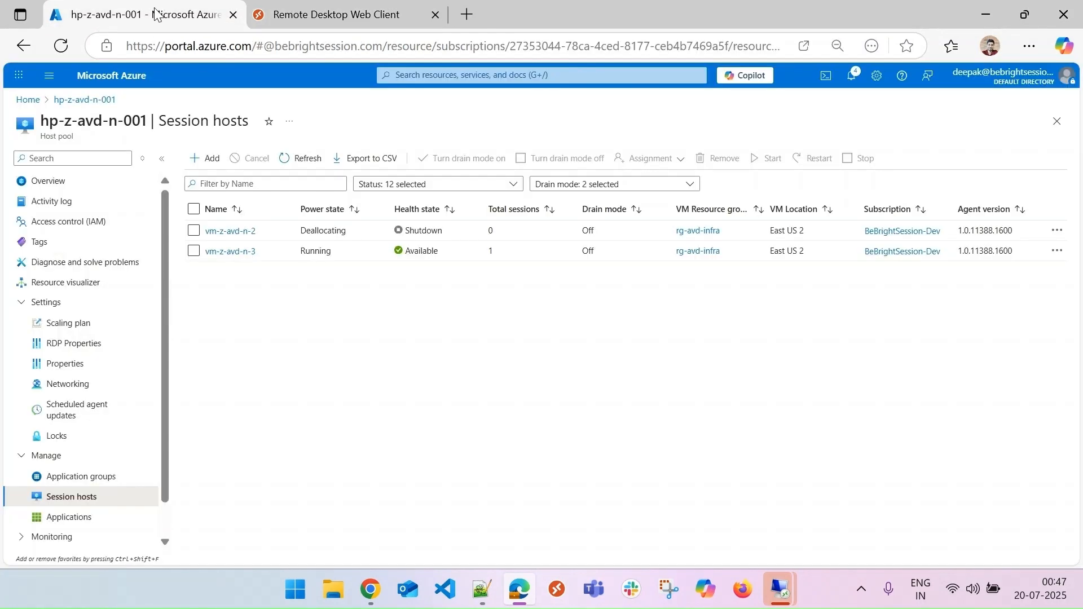
Switch the running session host from vm-z-avd-n-3 to vm-z-avd-n-2 and reconnect to SessionDesktop, staying signed in, to check the wallpaper.
left_click(194, 251)
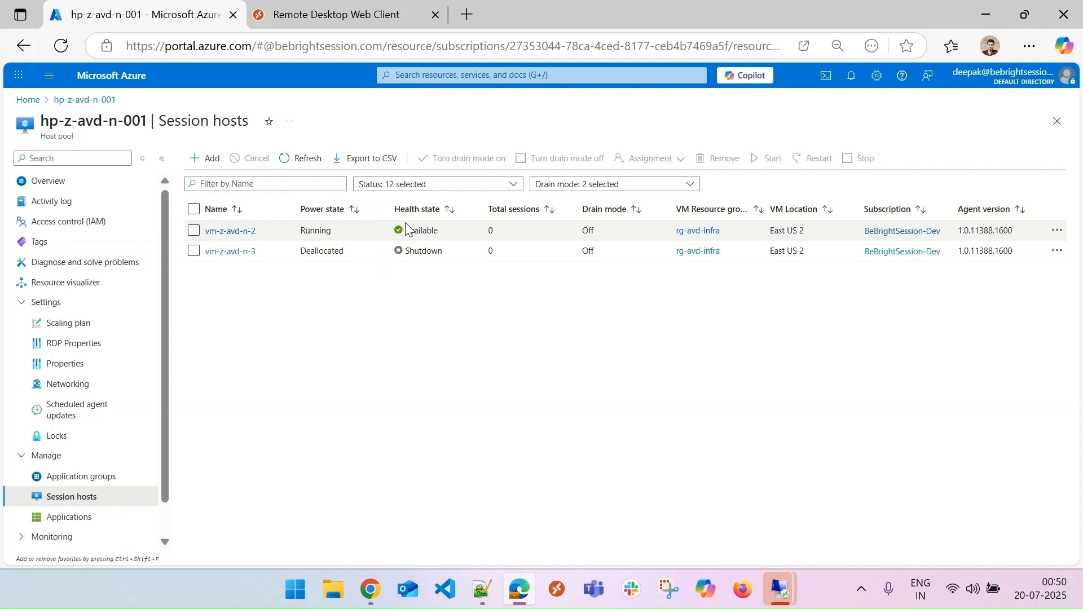
left_click(372, 7)
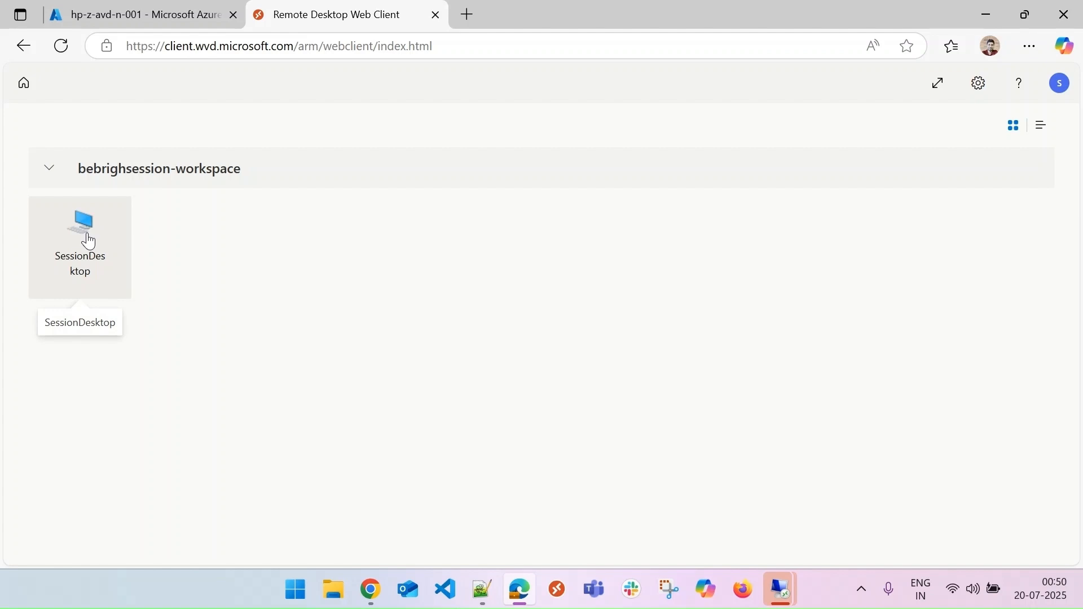
left_click(88, 241)
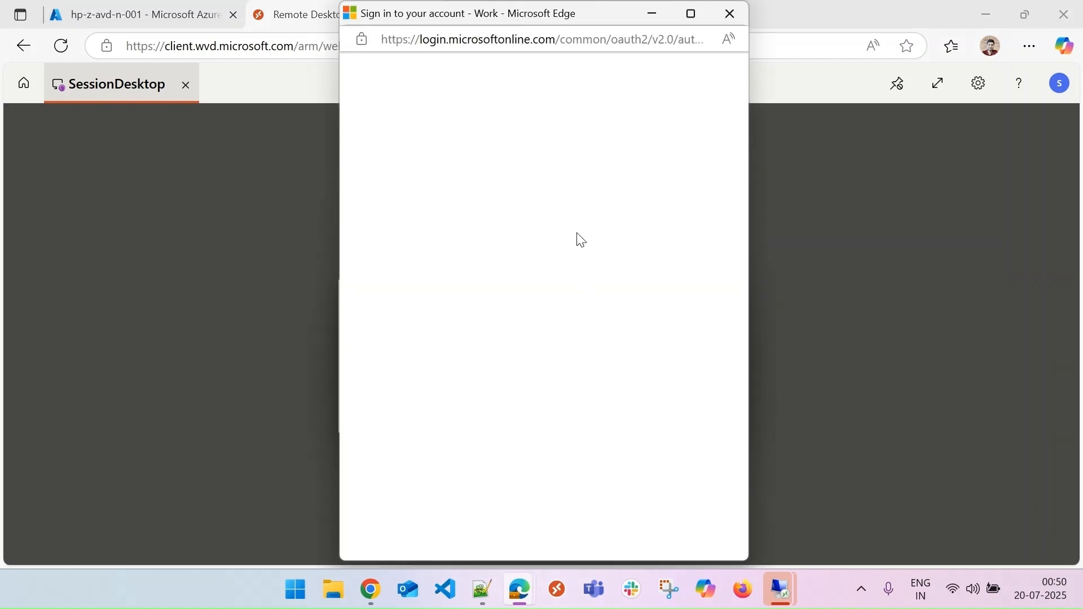
left_click(667, 310)
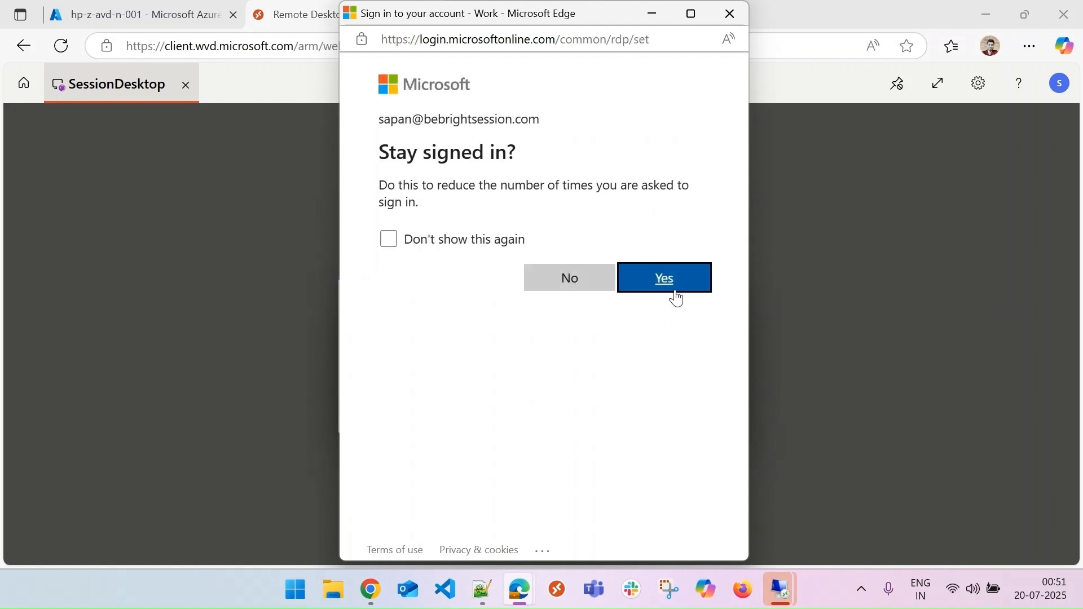
left_click(677, 295)
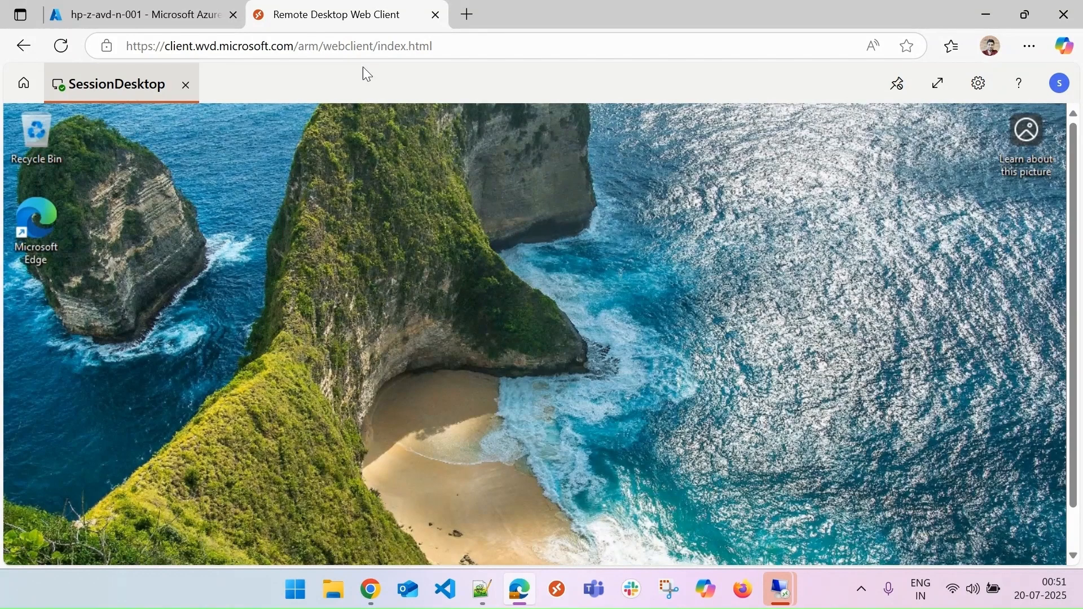
Leave the Remote Desktop web client and review the session figures in the overview of host pool hp-z-avd-n-001.
left_click(437, 16)
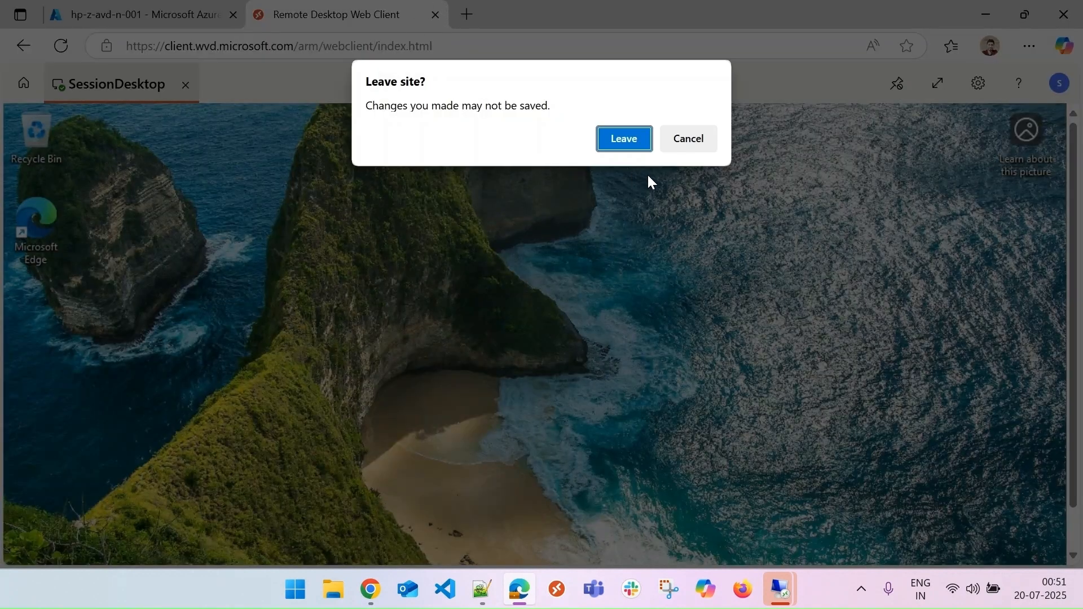
left_click(621, 148)
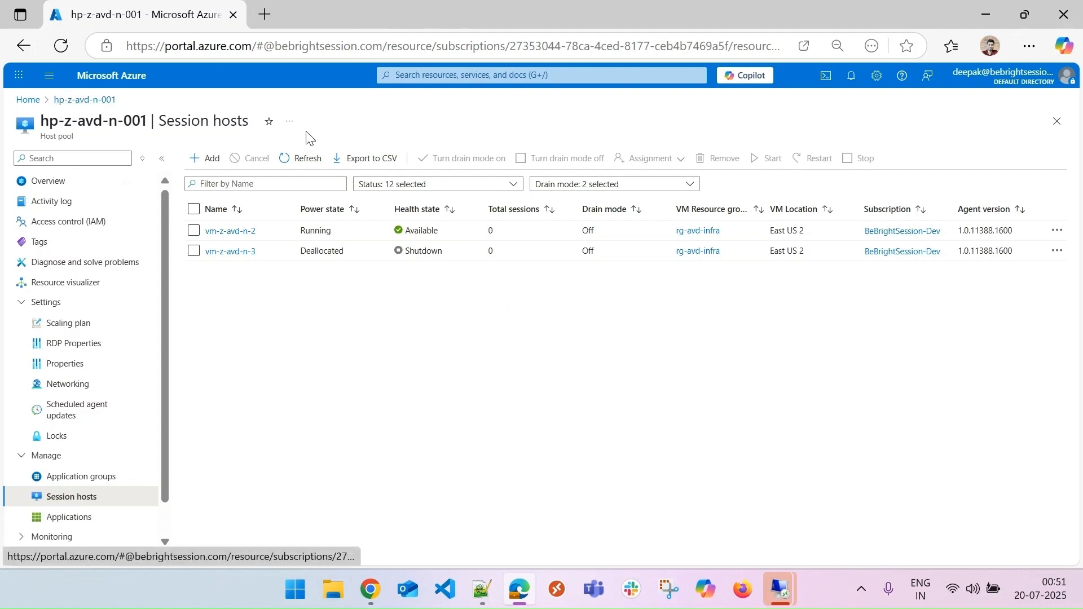
left_click(49, 180)
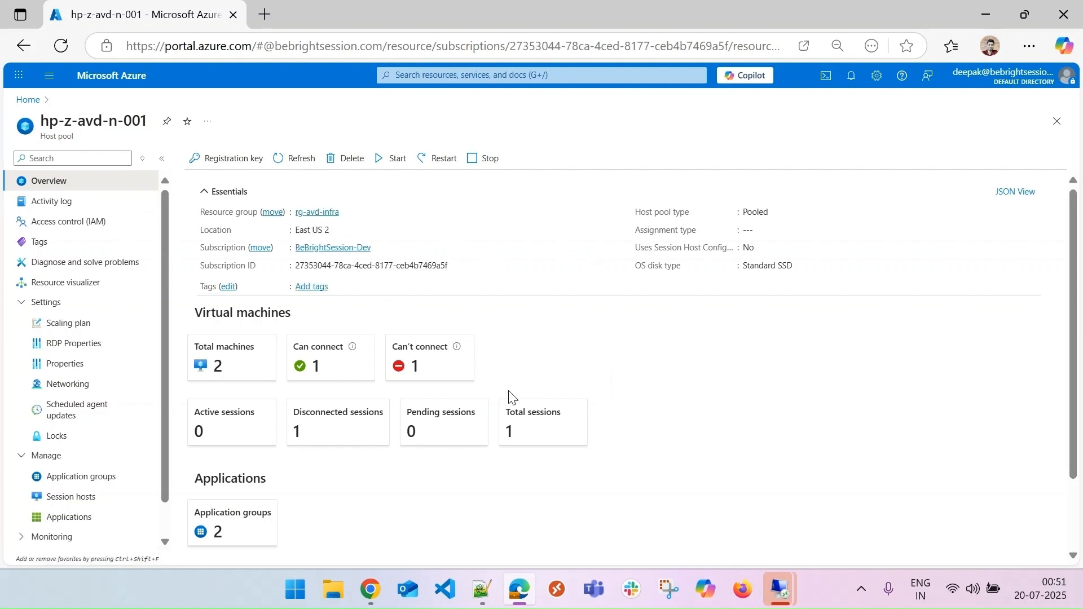
left_click(22, 304)
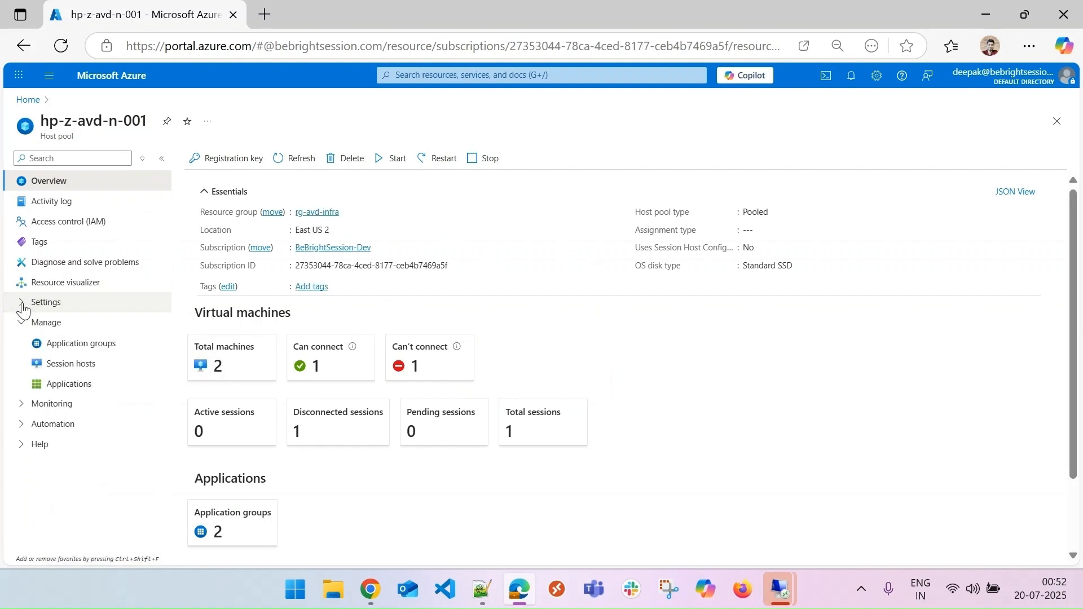